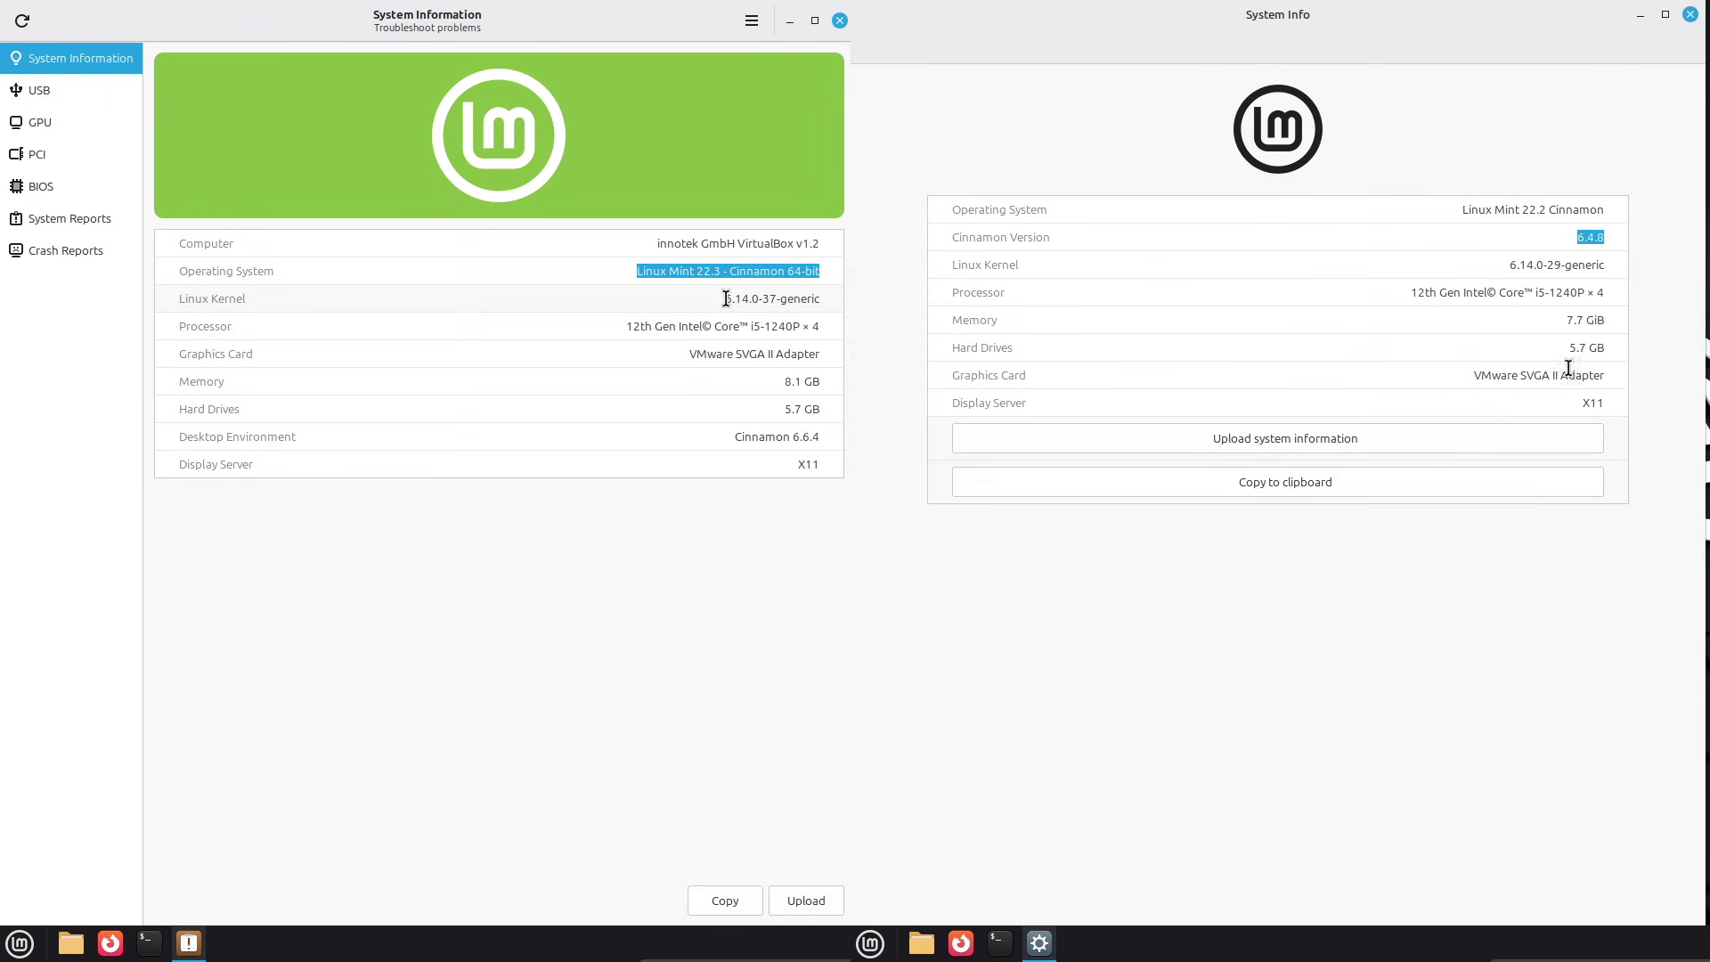
Step: Compare kernel versions, close 22.2's System Info and check mintreport's version details
{"action": "left_click_drag", "start_coordinate": [724, 299], "coordinate": [779, 299]}
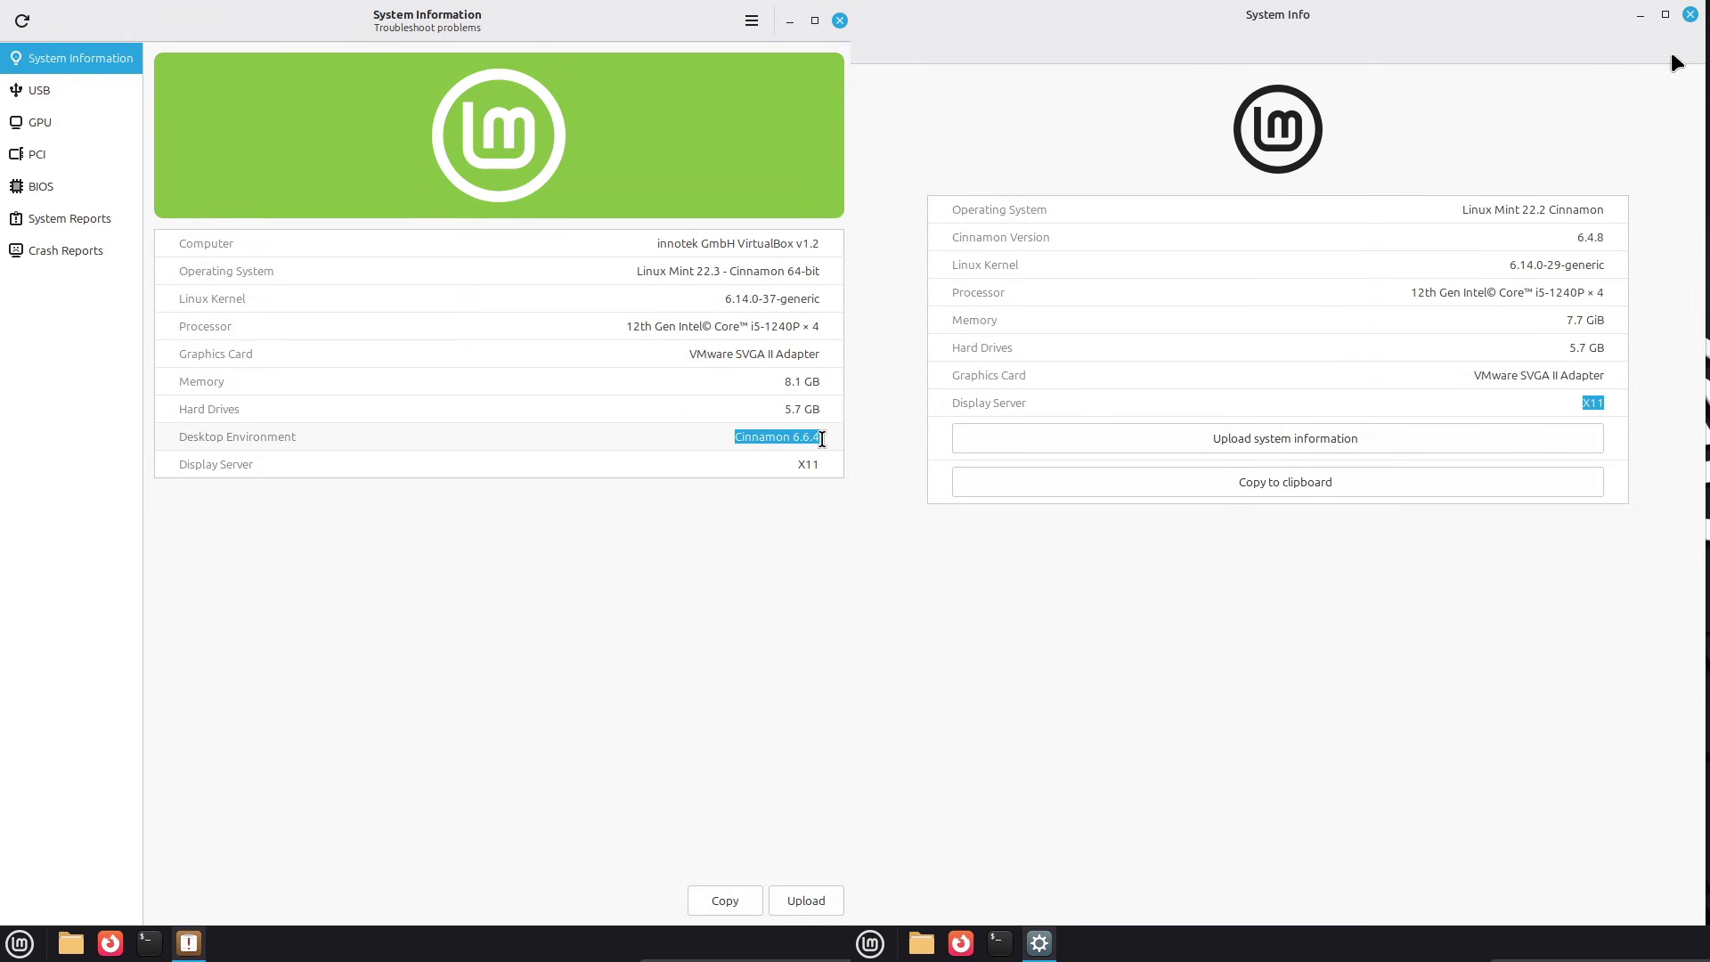
{"action": "left_click", "coordinate": [1688, 18]}
{"action": "left_click", "coordinate": [869, 944]}
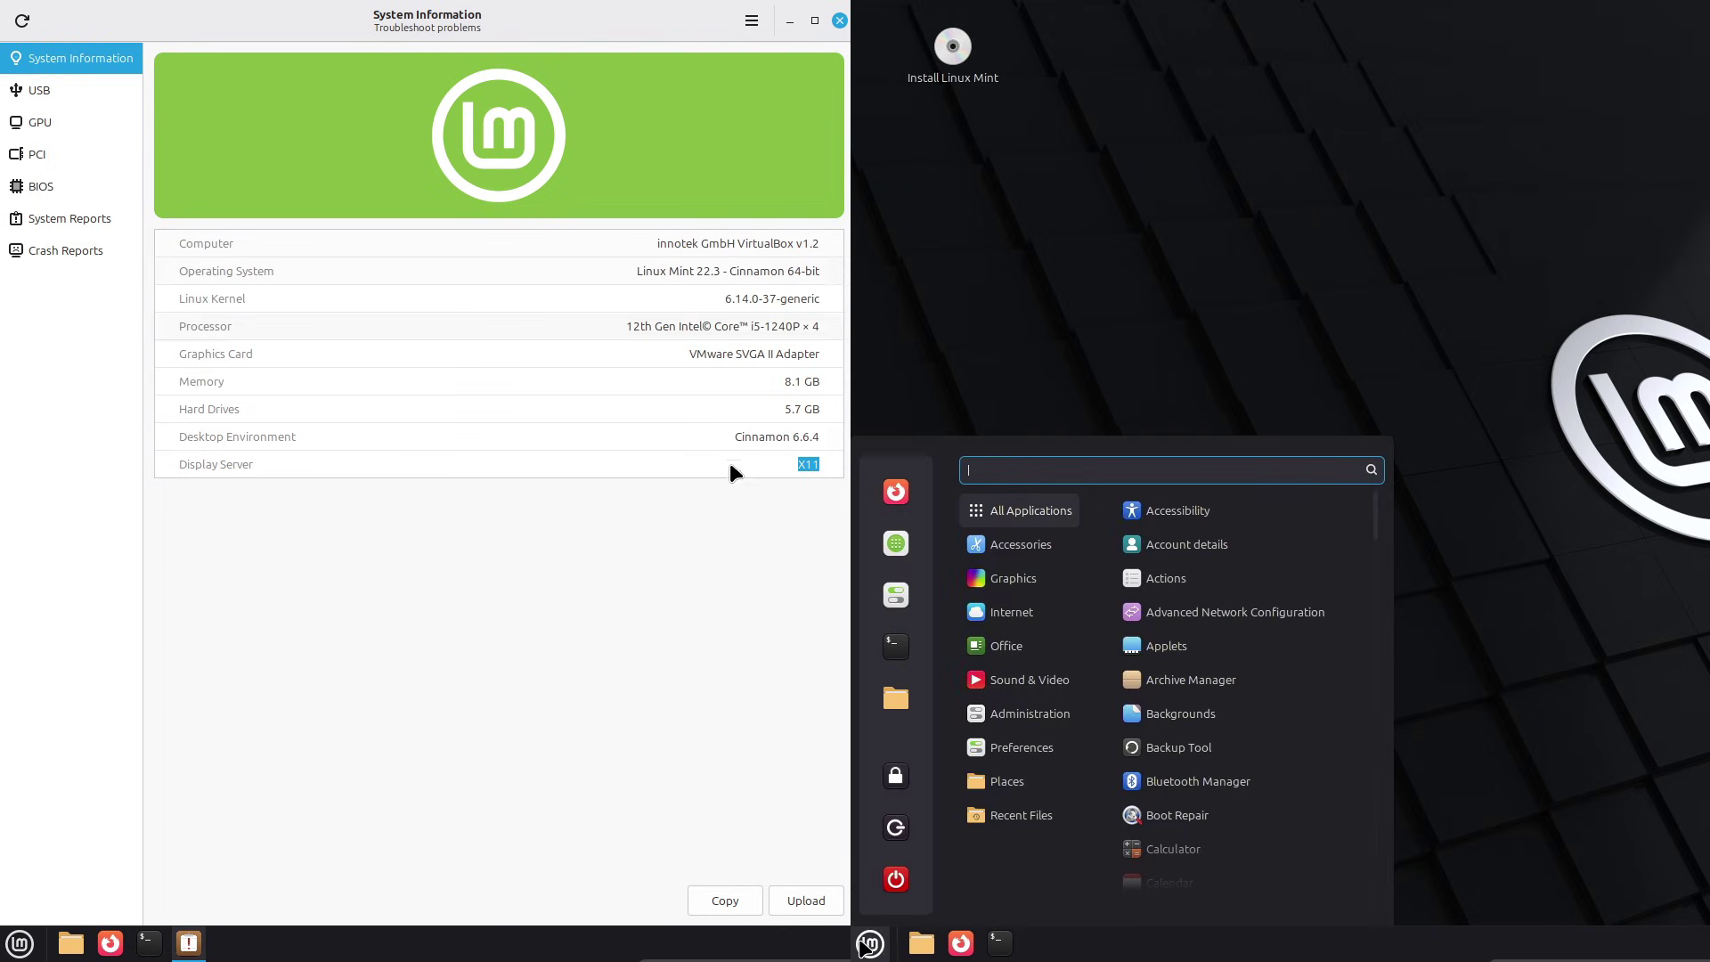
{"action": "left_click", "coordinate": [773, 107]}
{"action": "type", "text": "sy"}
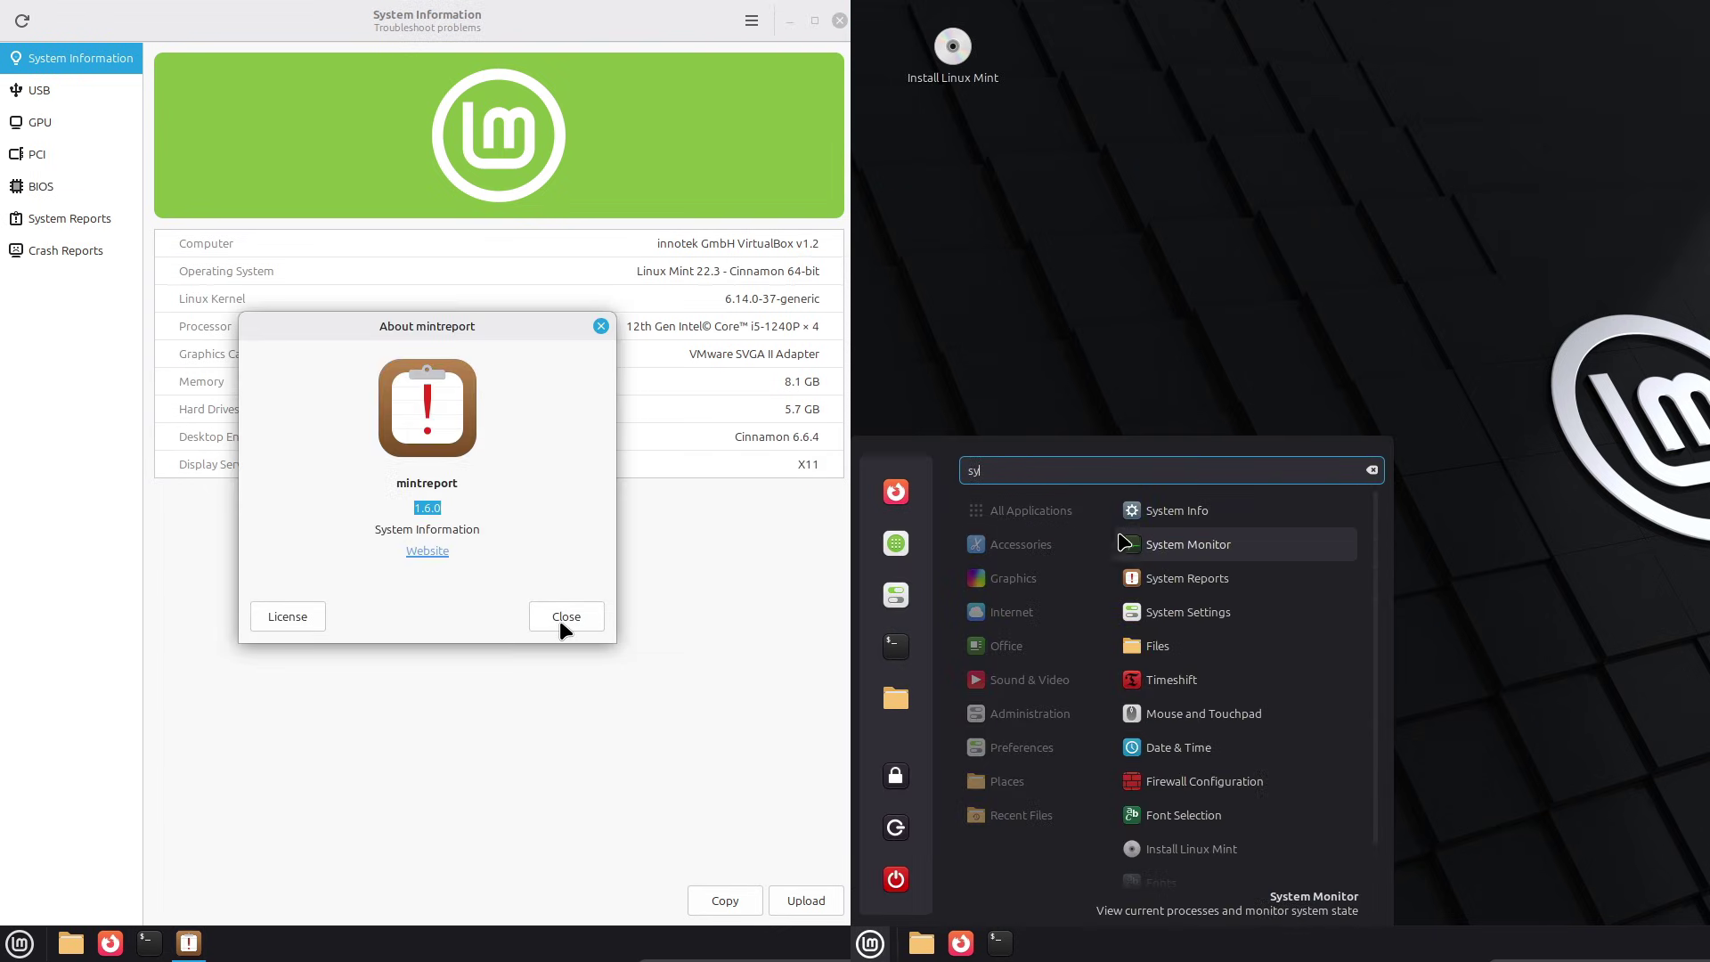
{"action": "left_click", "coordinate": [560, 622]}
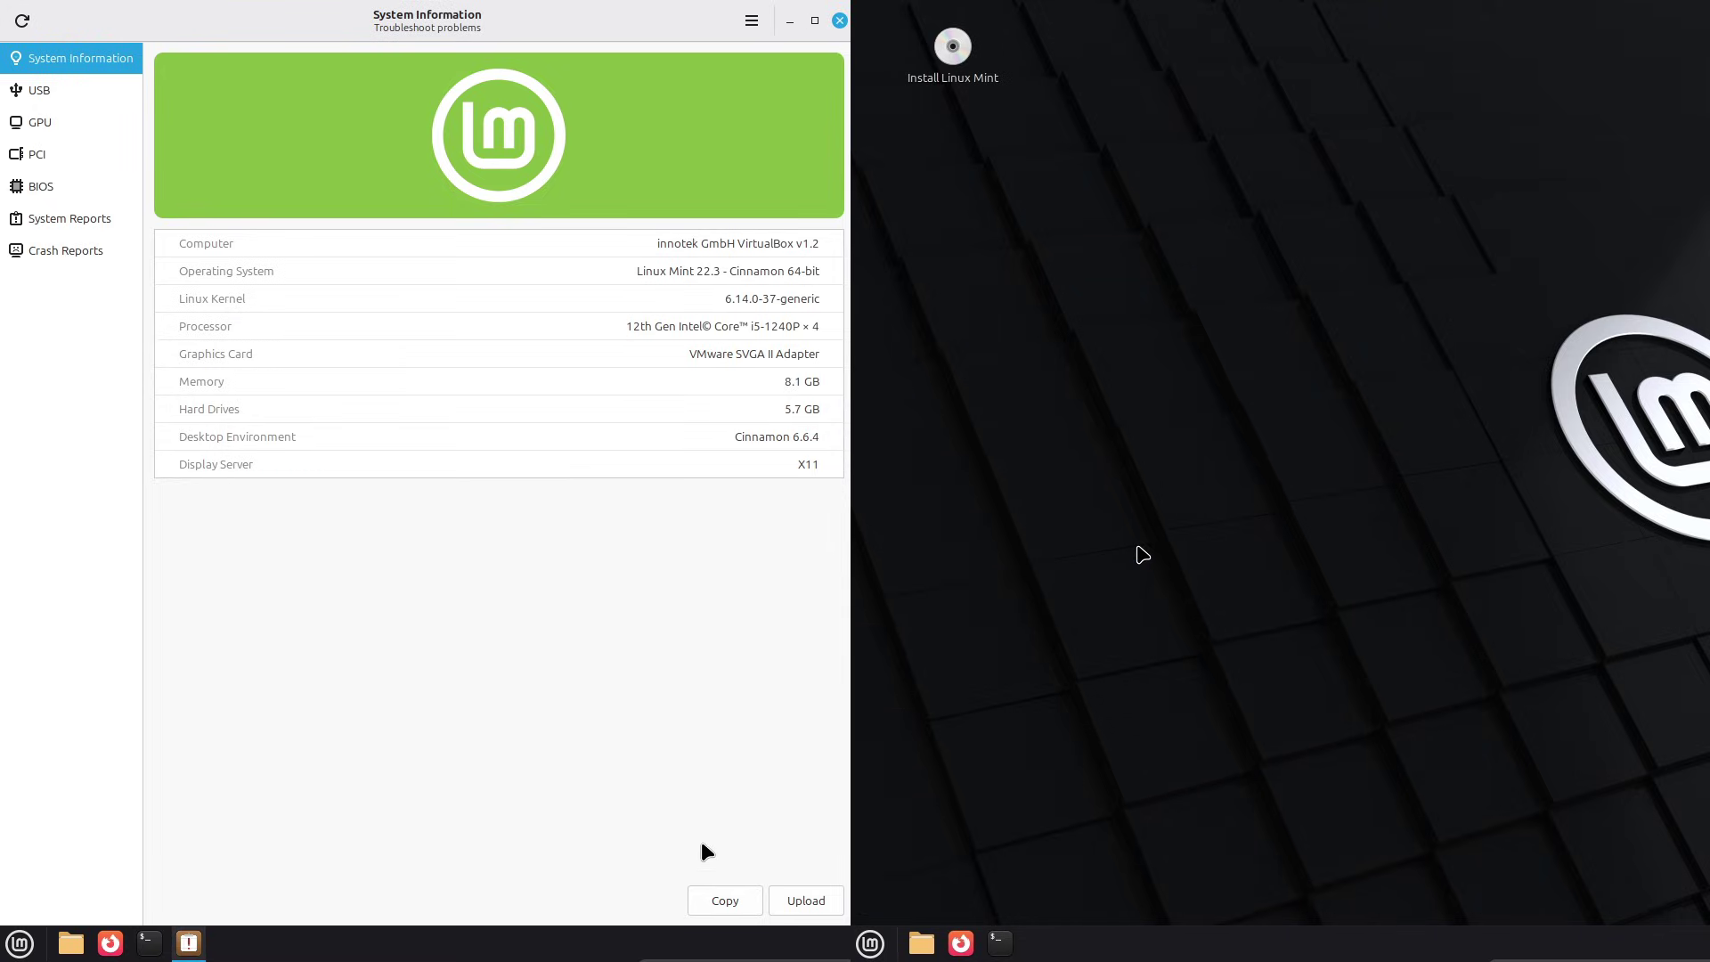
Step: Review the USB, GPU, PCI and BIOS pages in 22.3's System Information
{"action": "left_click", "coordinate": [66, 96]}
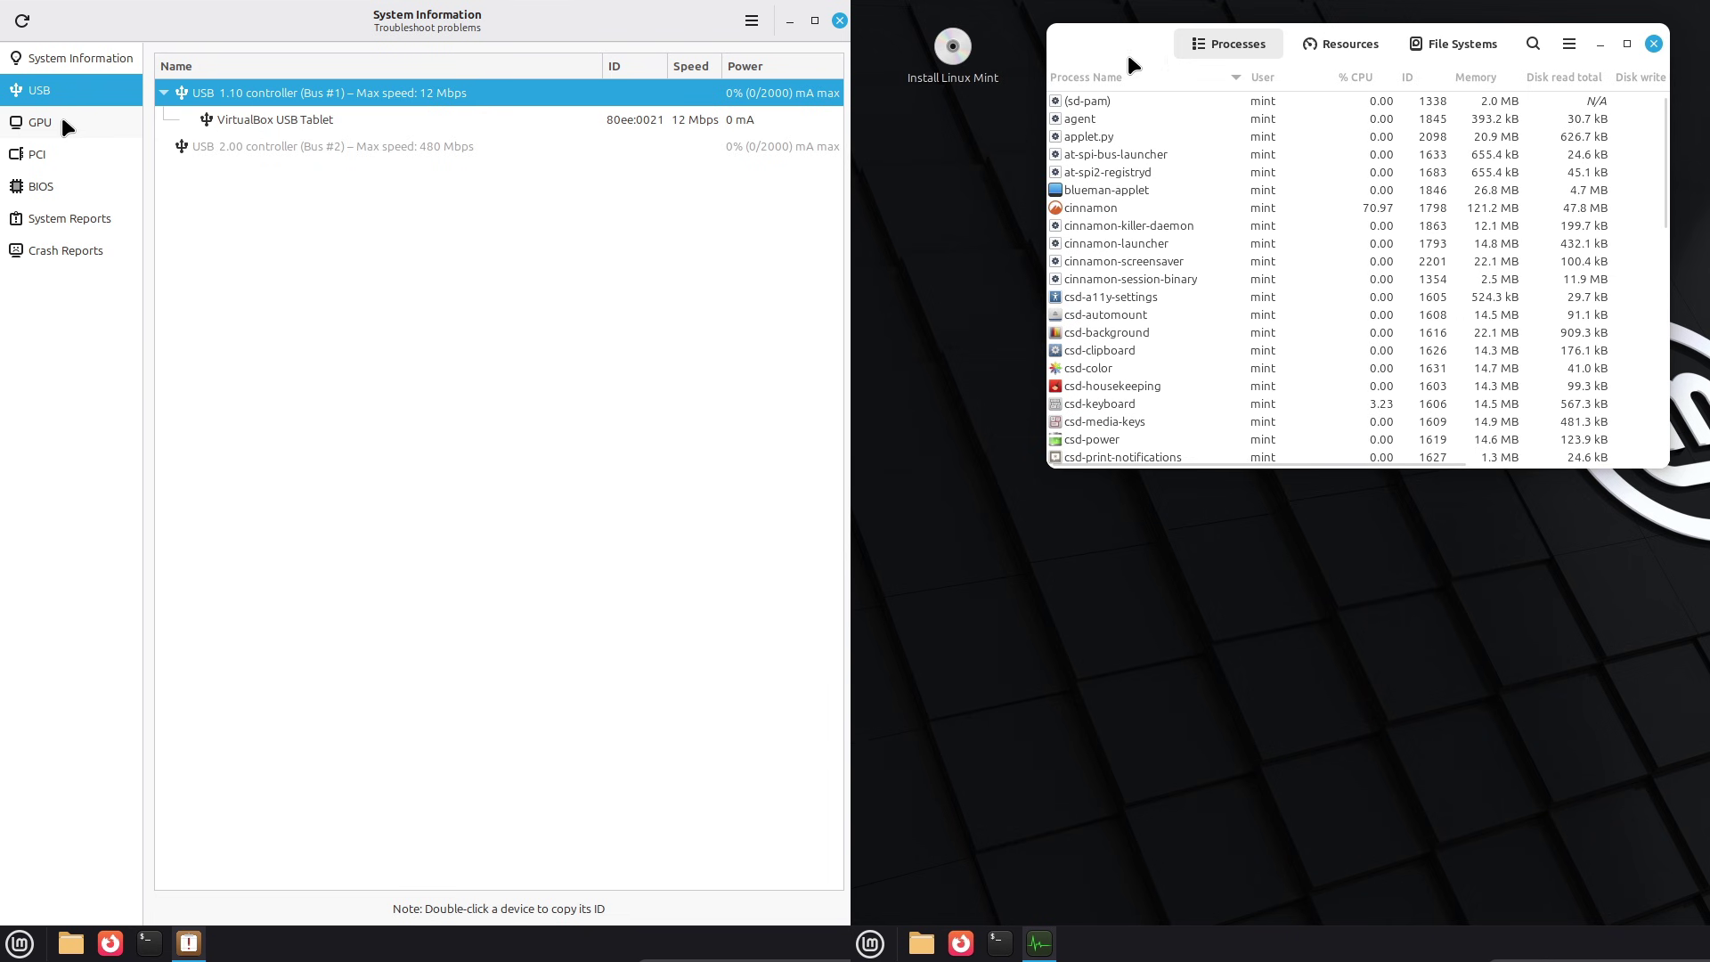
{"action": "left_click", "coordinate": [61, 117]}
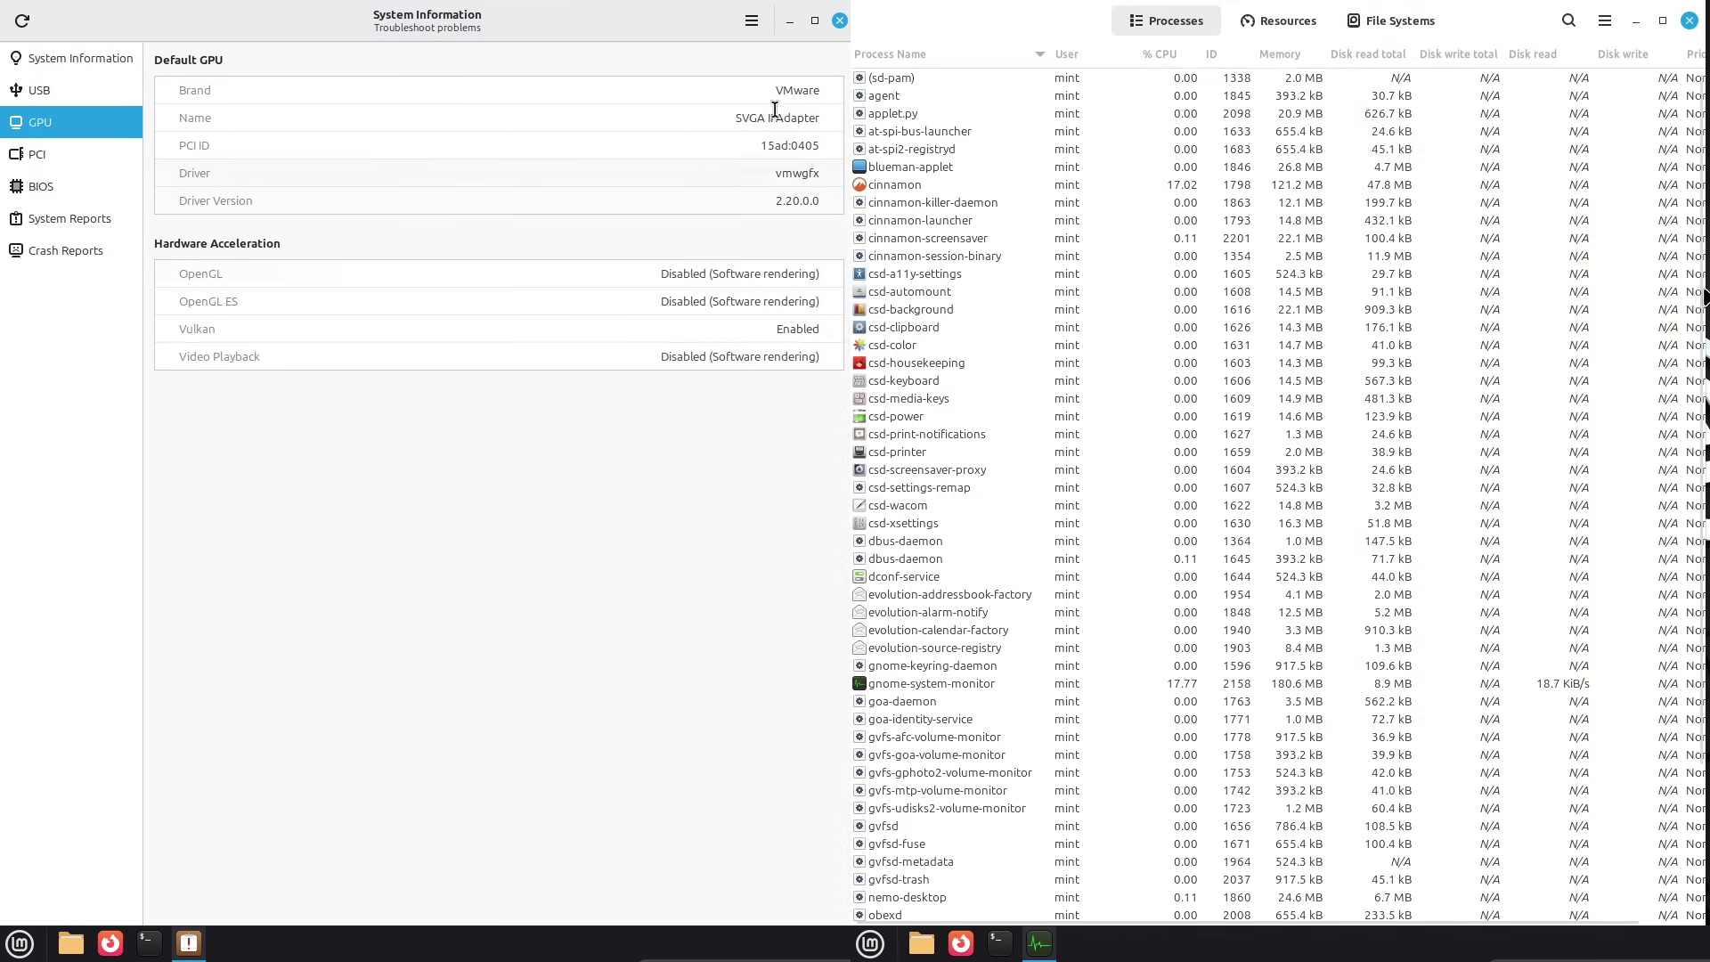
{"action": "scroll", "coordinate": [1692, 535], "scroll_direction": "down", "scroll_amount": 5}
{"action": "left_click", "coordinate": [45, 157]}
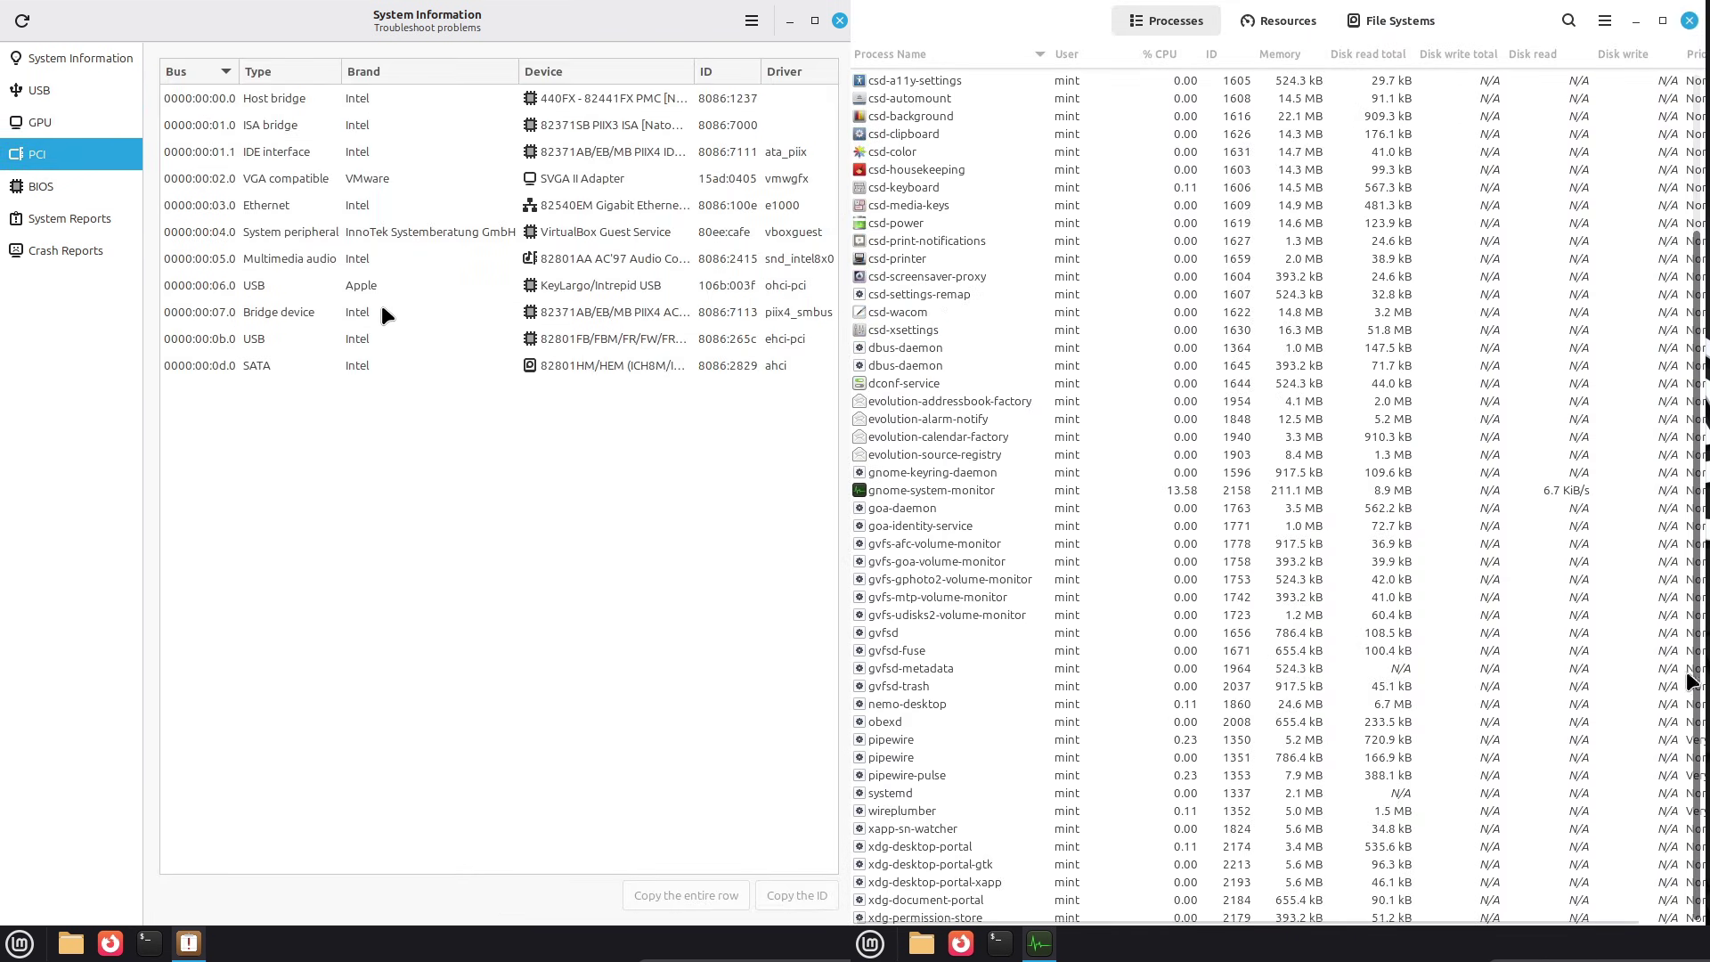
{"action": "scroll", "coordinate": [1689, 417], "scroll_direction": "up", "scroll_amount": 5}
{"action": "left_click", "coordinate": [41, 186]}
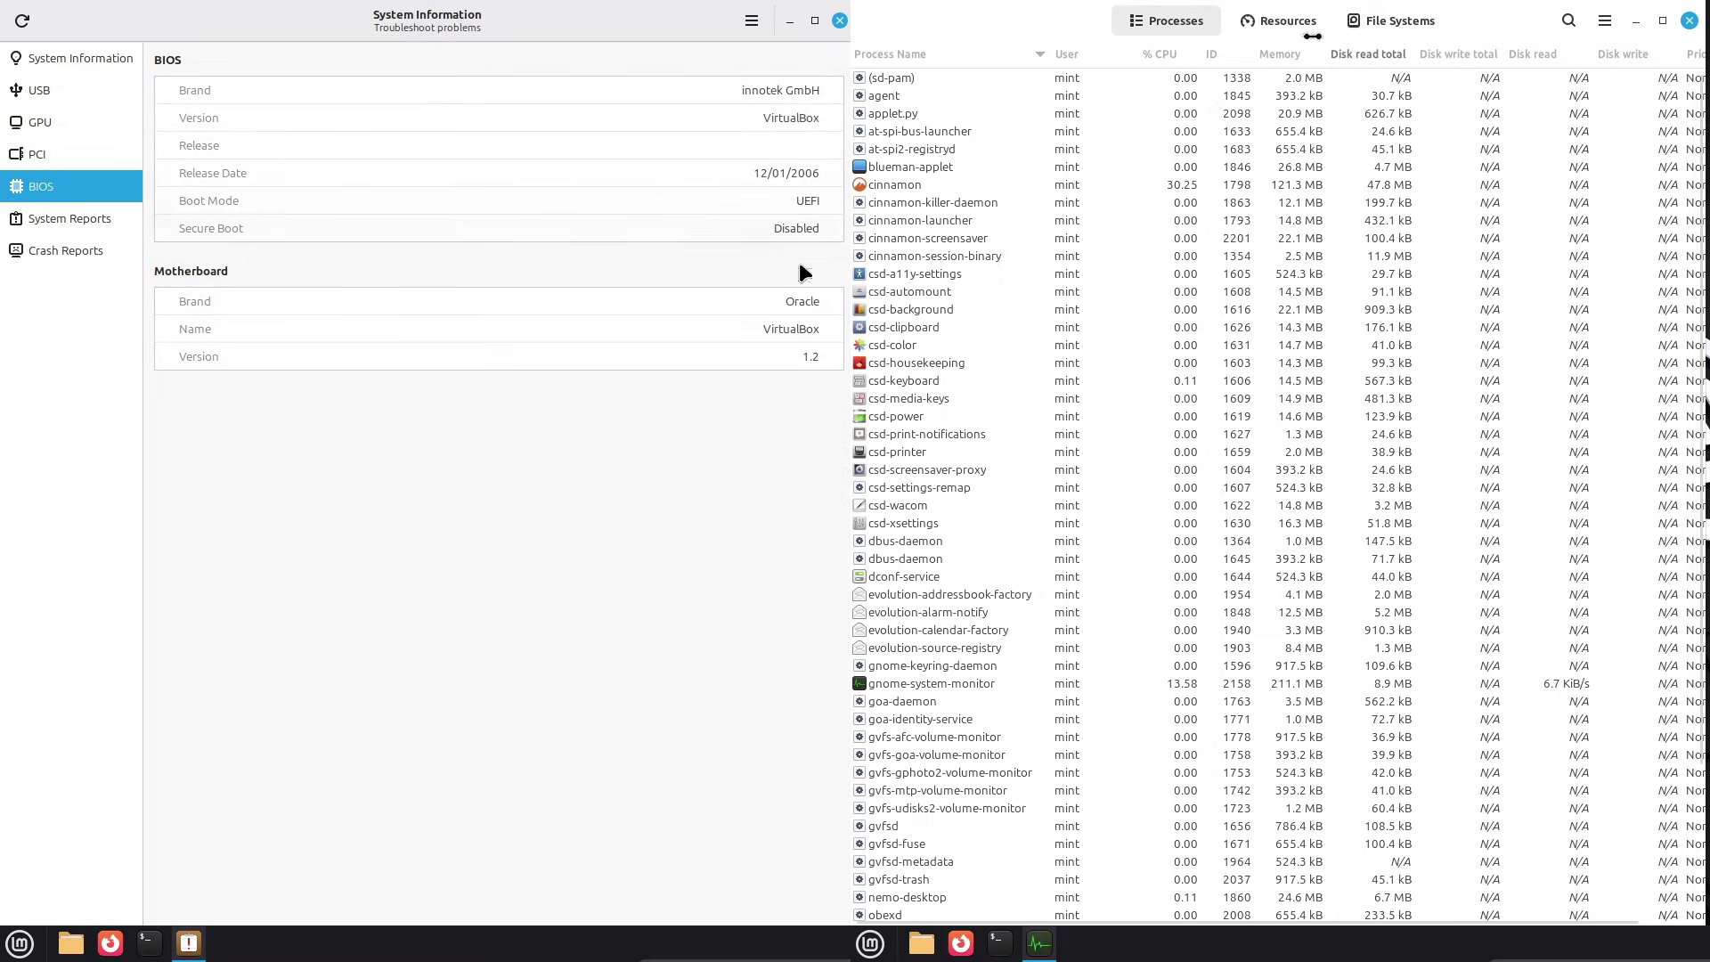
Step: Show 22.2's System Monitor resource graphs while browsing 22.3's System Reports and Crash Reports
{"action": "left_click", "coordinate": [1305, 29]}
{"action": "left_click", "coordinate": [107, 217]}
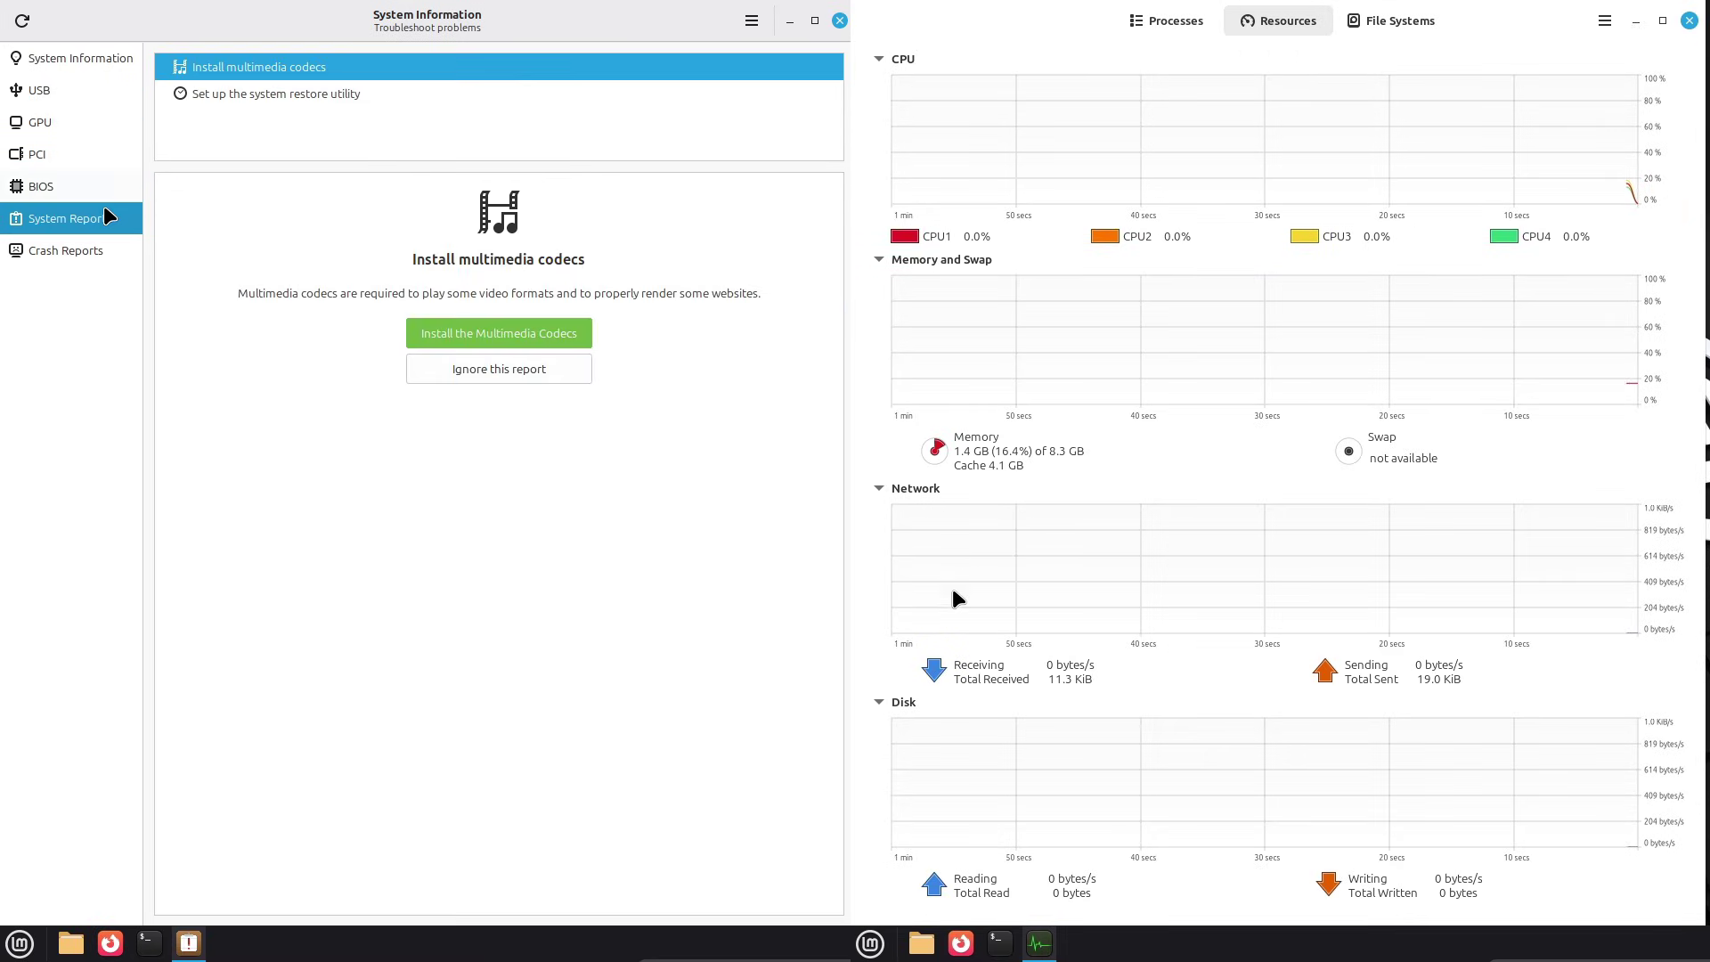
{"action": "left_click", "coordinate": [883, 702]}
{"action": "left_click", "coordinate": [339, 95]}
{"action": "left_click", "coordinate": [336, 68]}
{"action": "left_click", "coordinate": [884, 611]}
{"action": "left_click", "coordinate": [98, 250]}
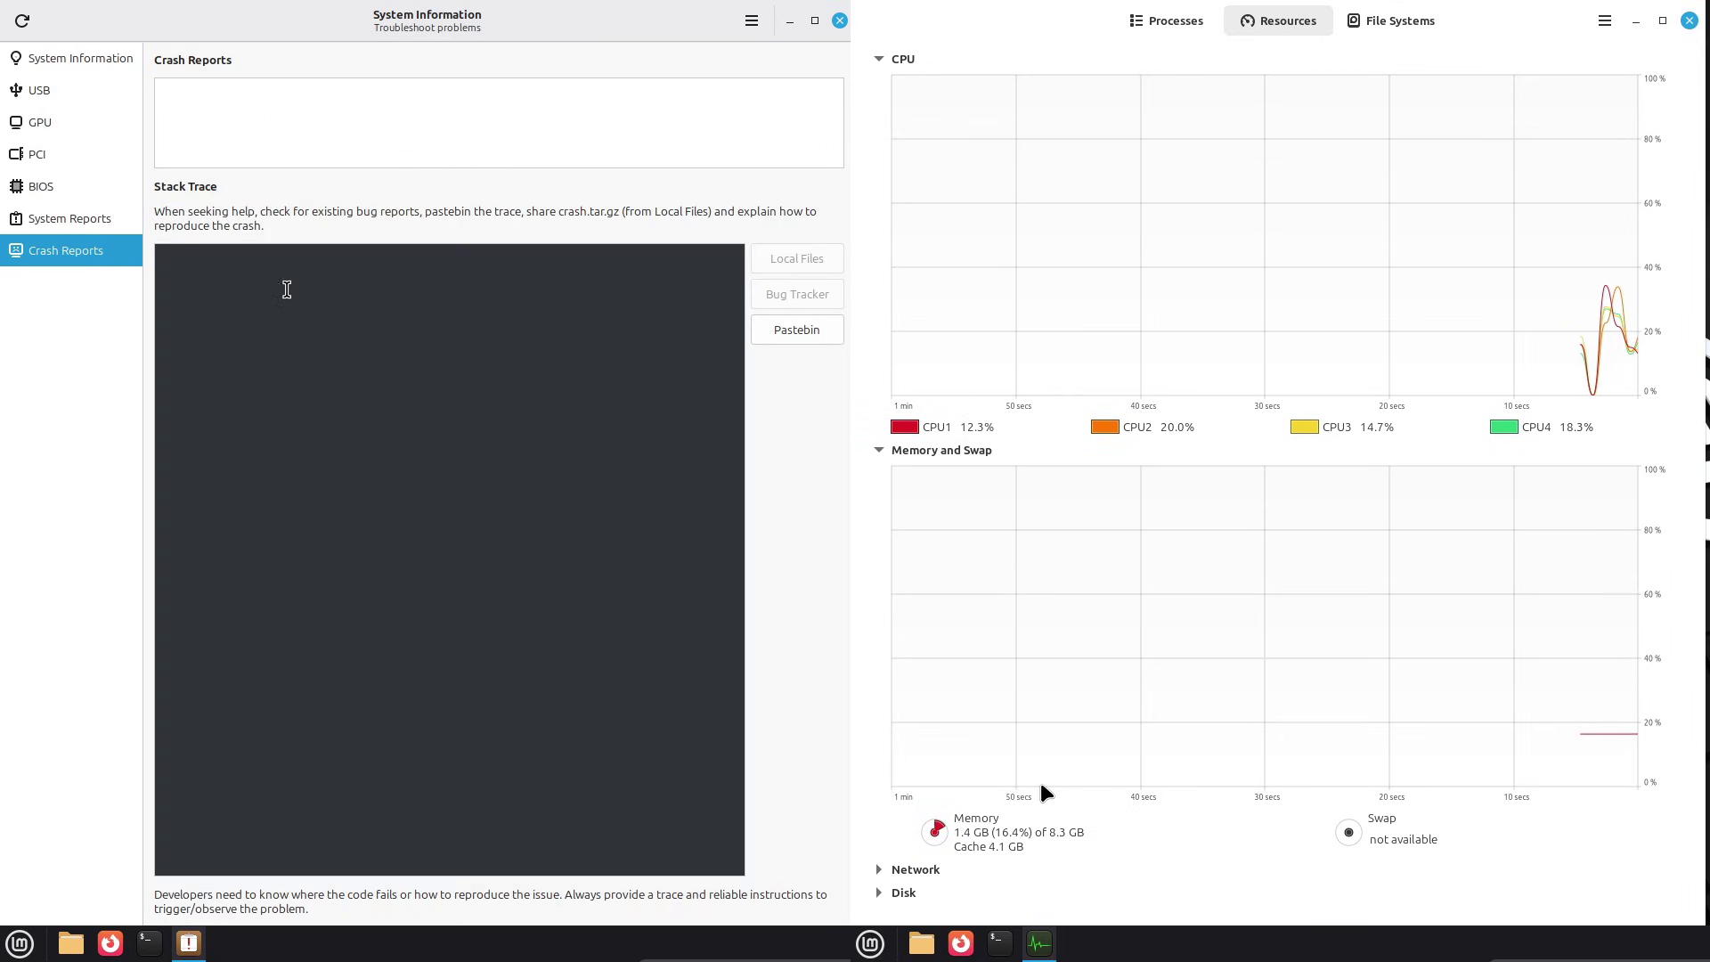
{"action": "left_click", "coordinate": [68, 66]}
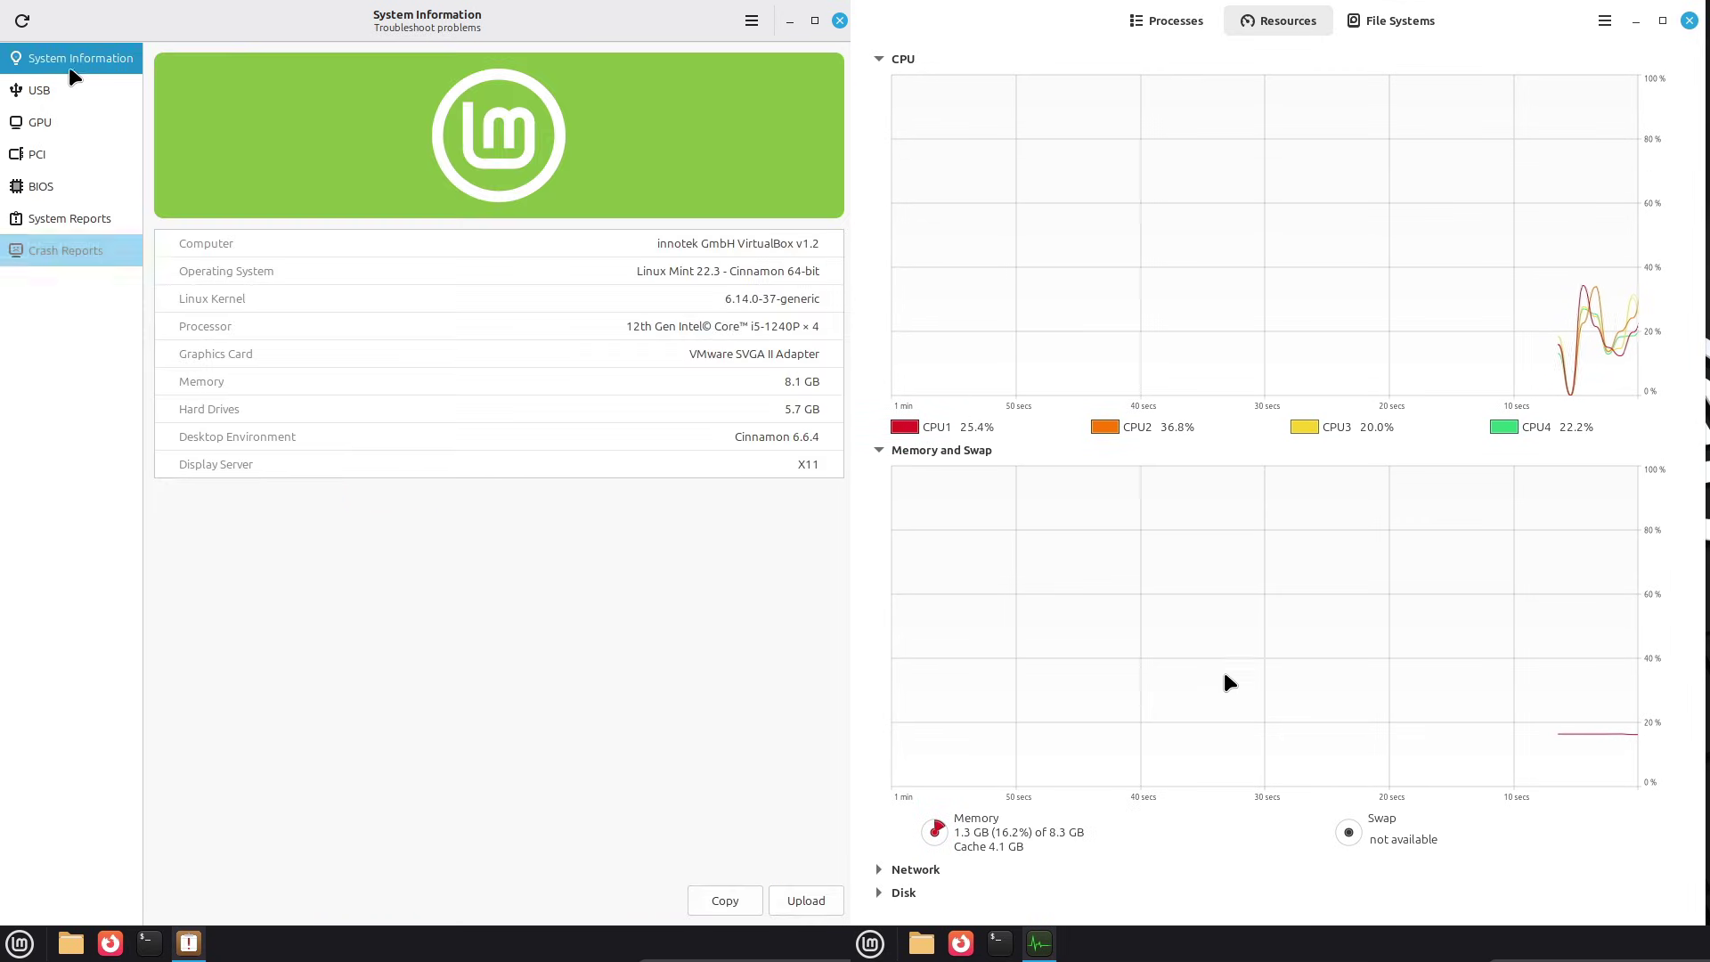
Step: Close 22.3's System Information and enlarge its application menu
{"action": "left_click", "coordinate": [840, 20]}
{"action": "left_click", "coordinate": [20, 942]}
{"action": "left_click", "coordinate": [1367, 30]}
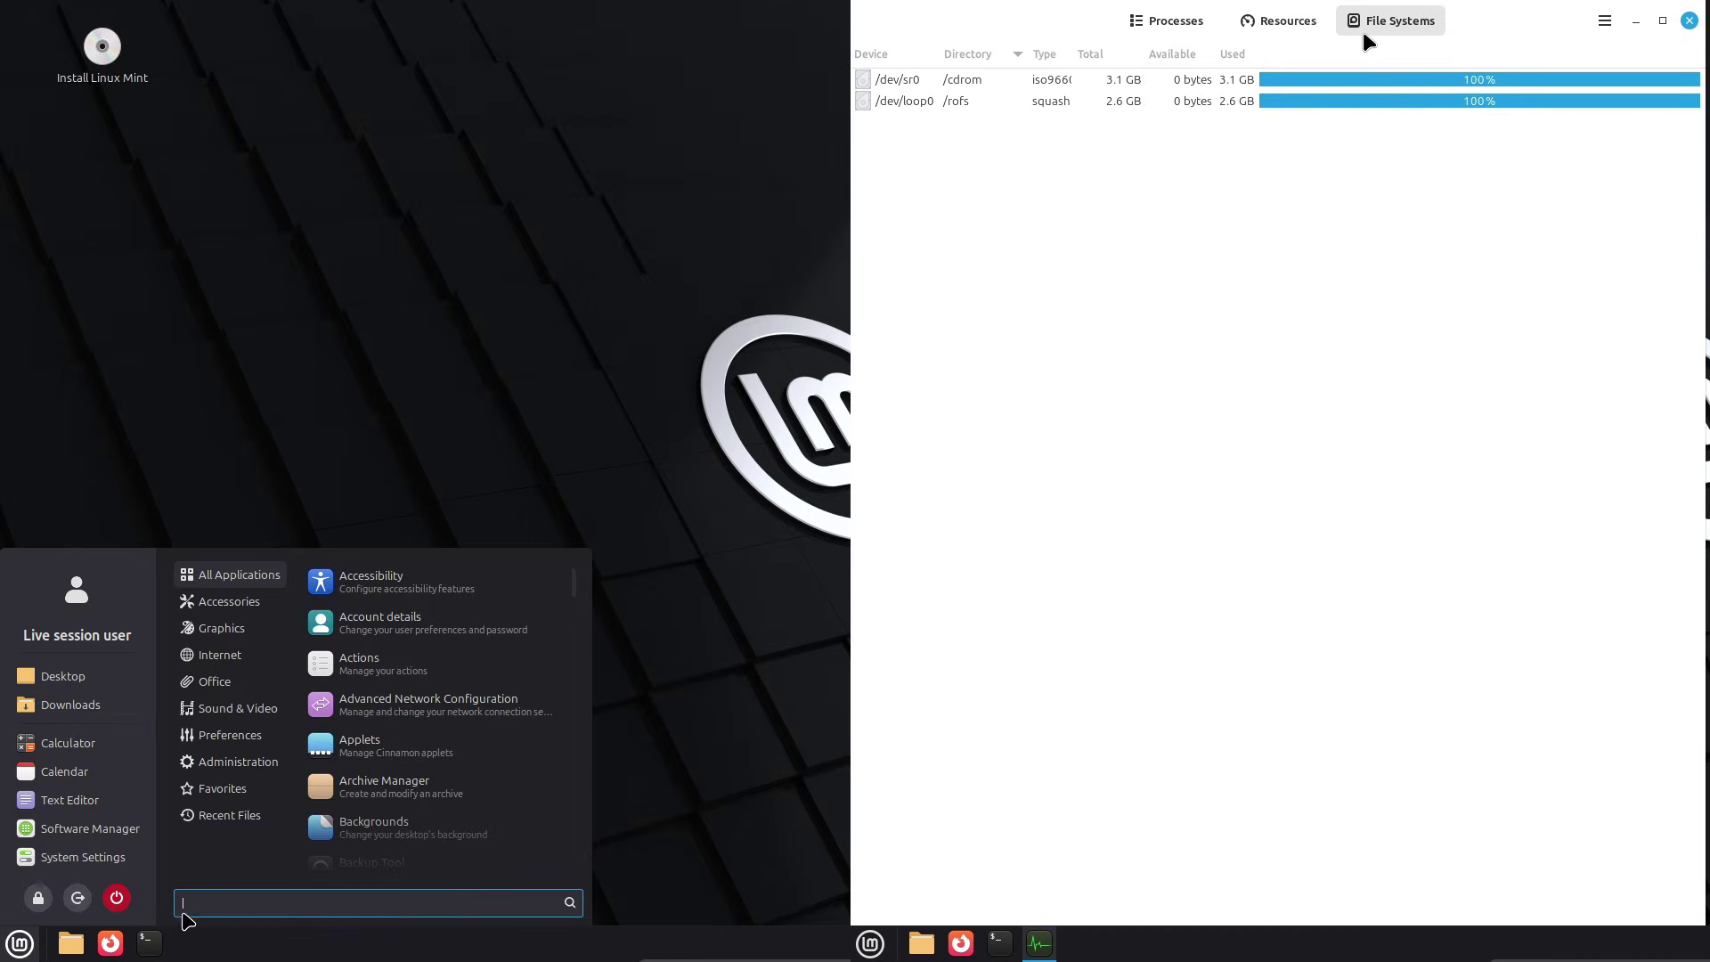
{"action": "left_click_drag", "start_coordinate": [582, 559], "coordinate": [680, 134]}
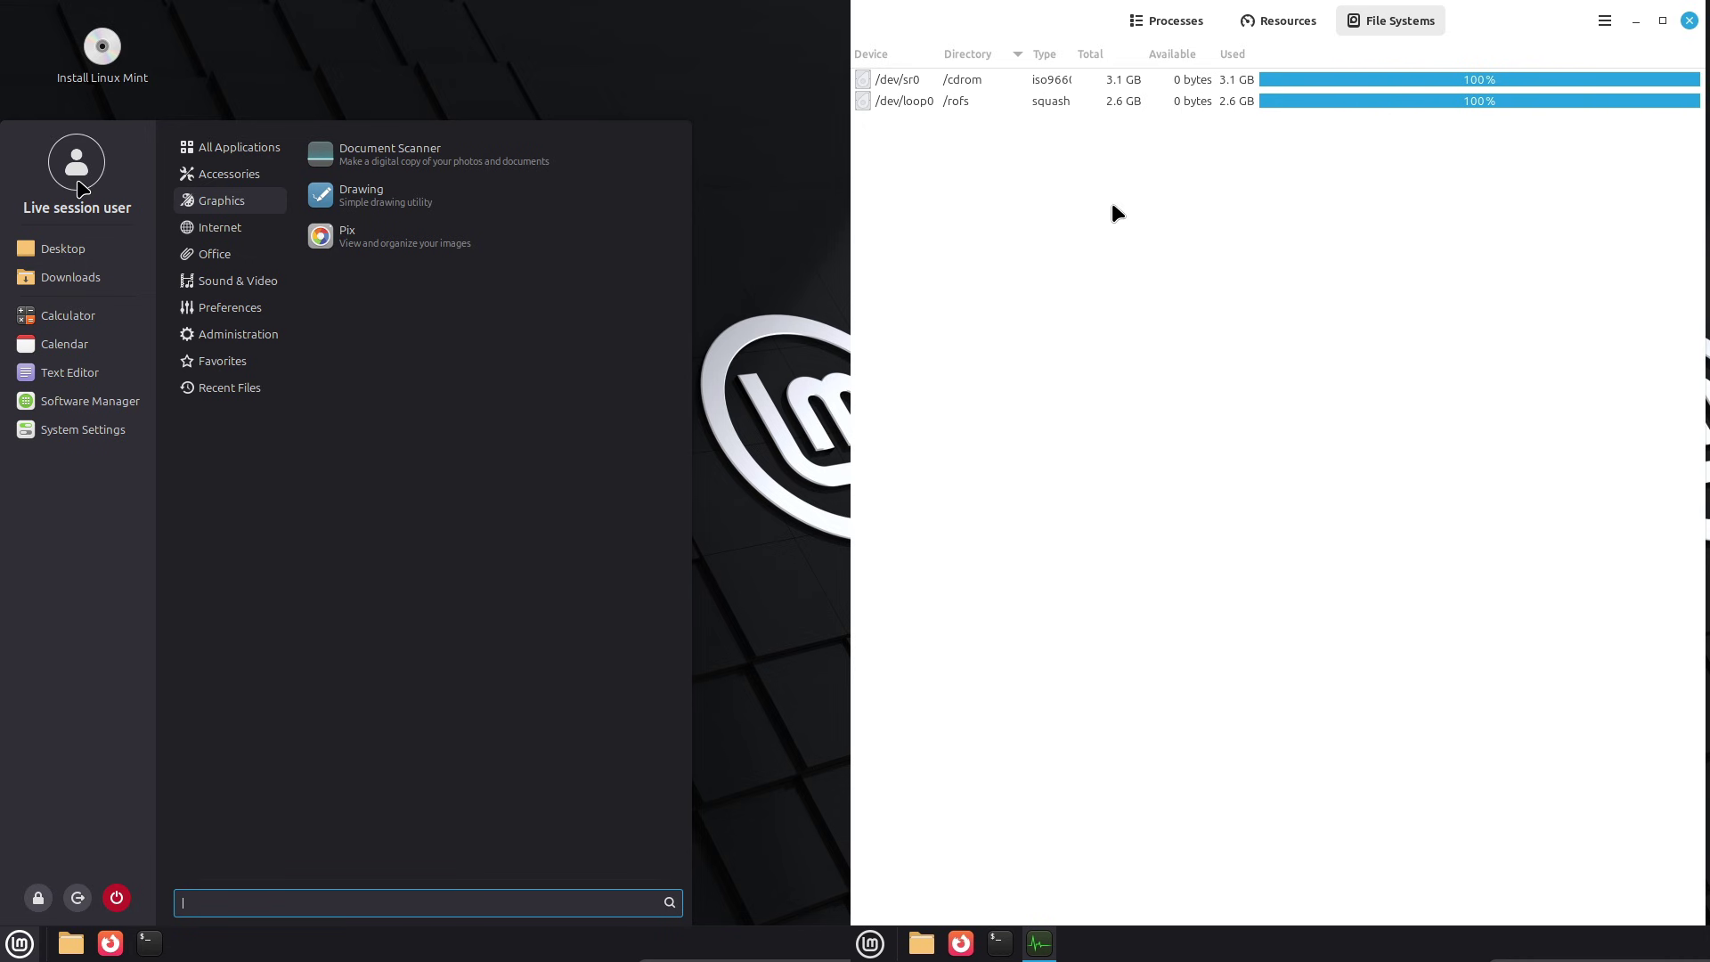
Step: Set the dog photo as the live session user's account picture
{"action": "left_click", "coordinate": [1160, 24]}
{"action": "left_click", "coordinate": [95, 192]}
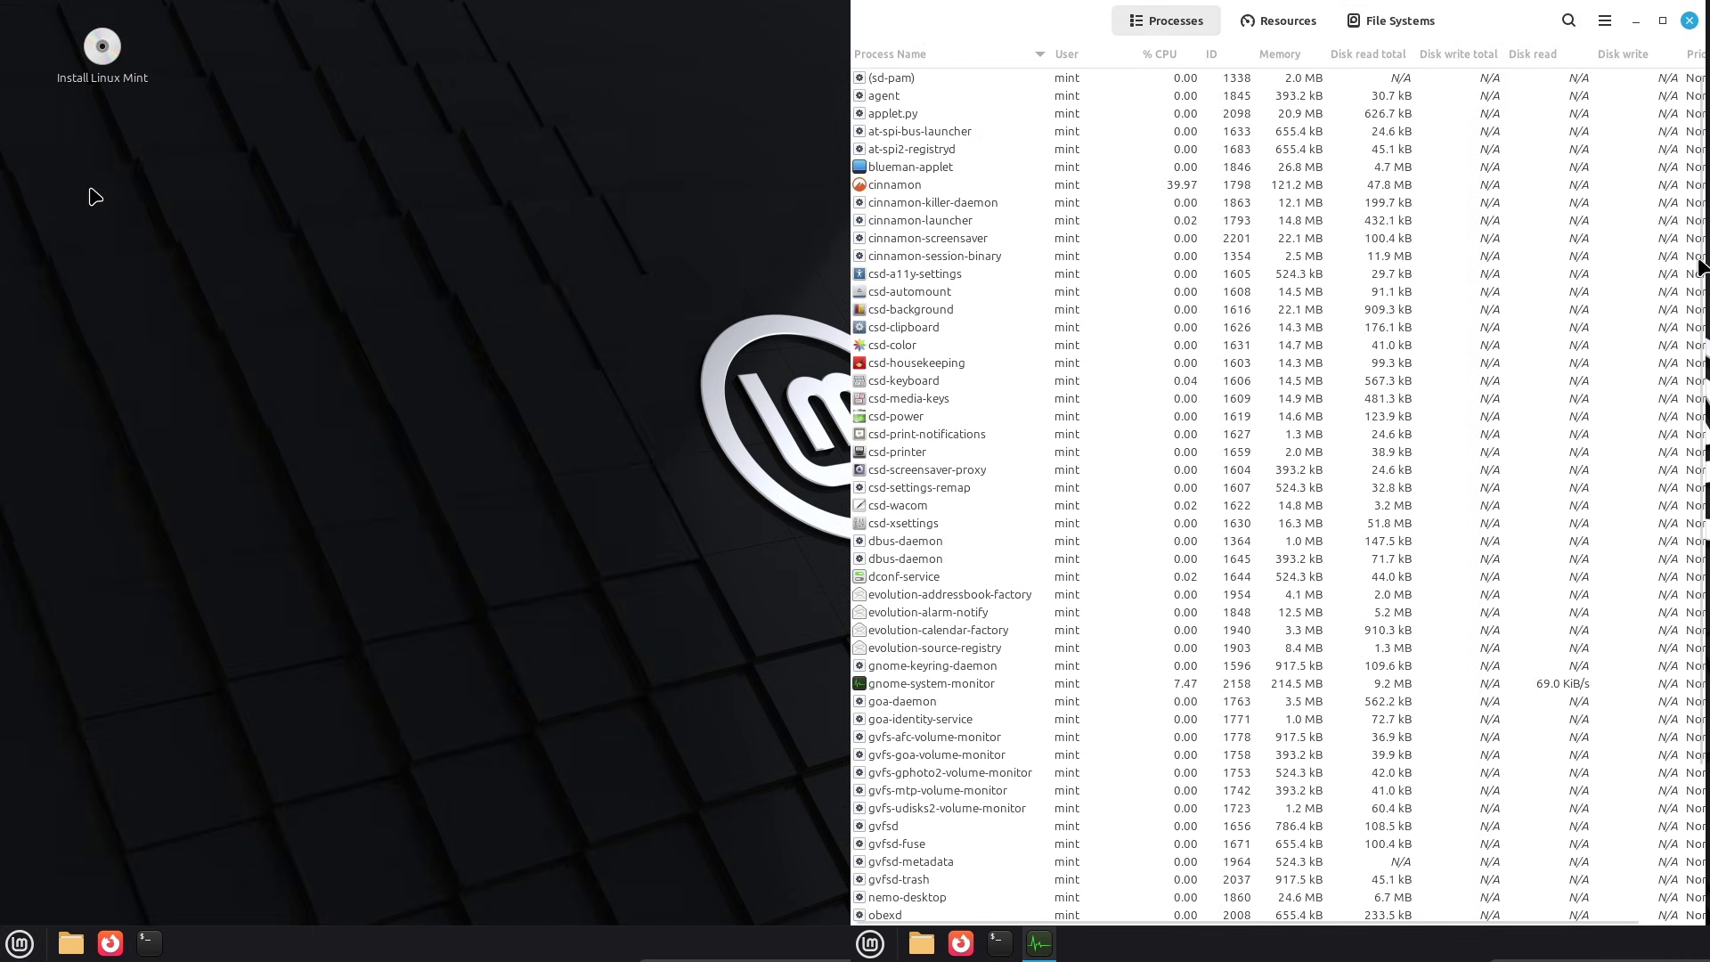
{"action": "left_click_drag", "start_coordinate": [1696, 313], "coordinate": [1683, 565]}
{"action": "left_click_drag", "start_coordinate": [846, 211], "coordinate": [9, 369]}
{"action": "left_click", "coordinate": [703, 174]}
{"action": "left_click", "coordinate": [1251, 23]}
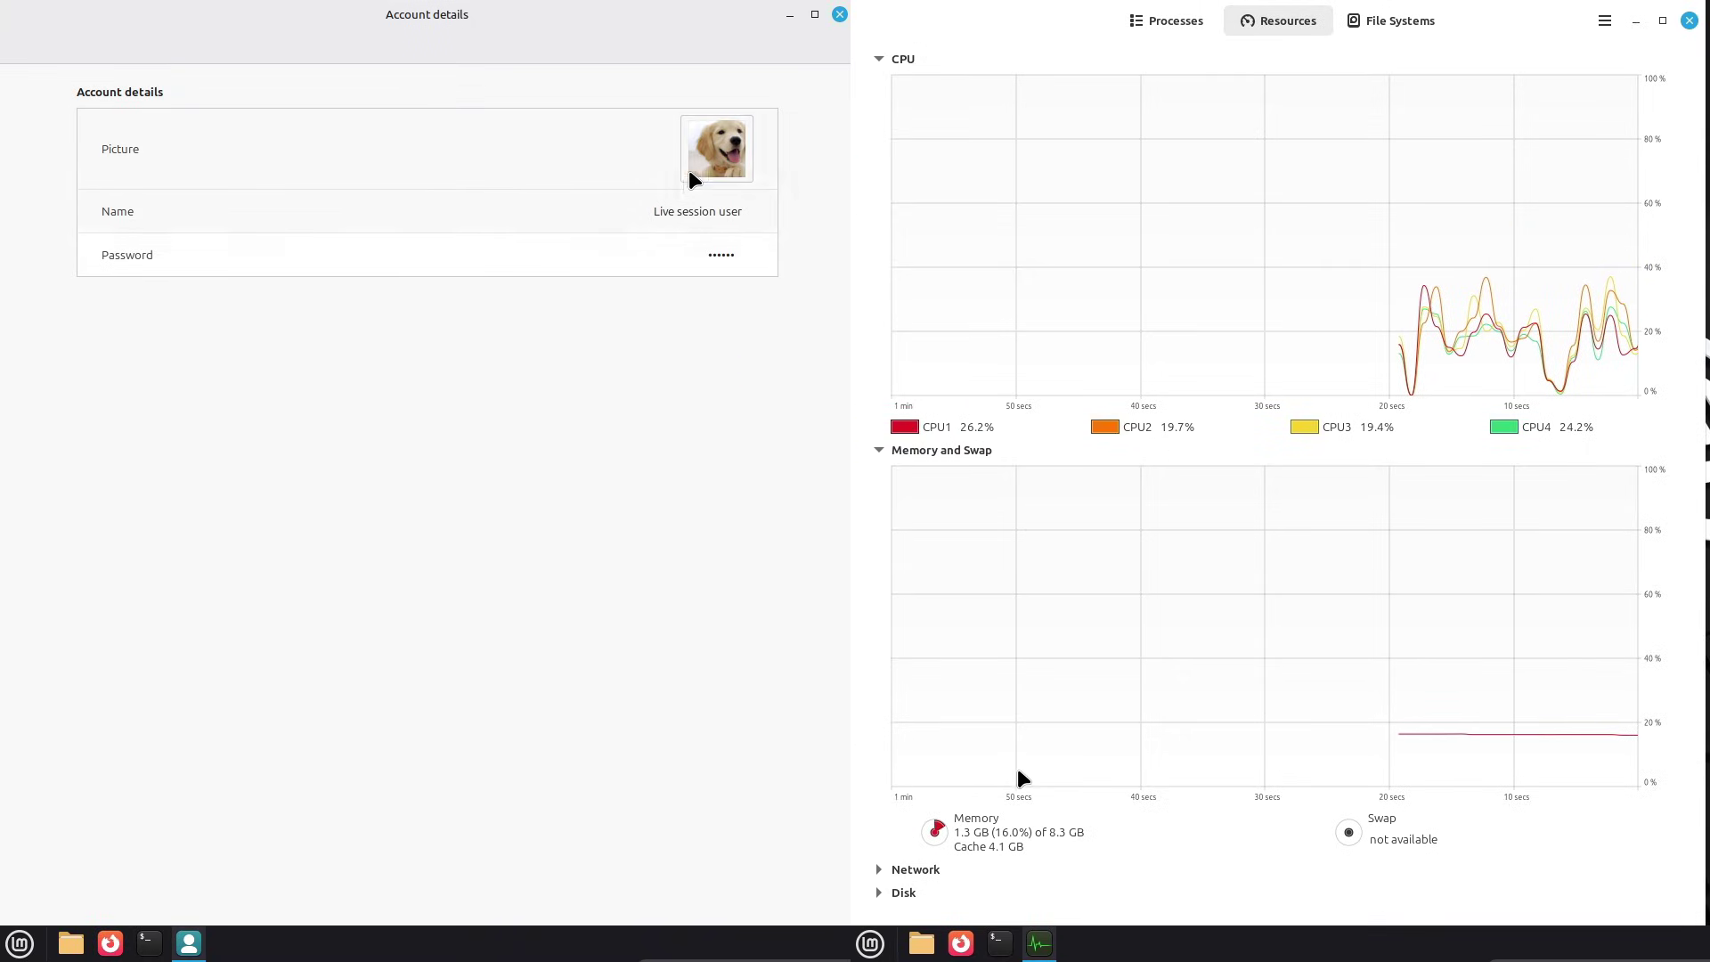
{"action": "left_click", "coordinate": [840, 15]}
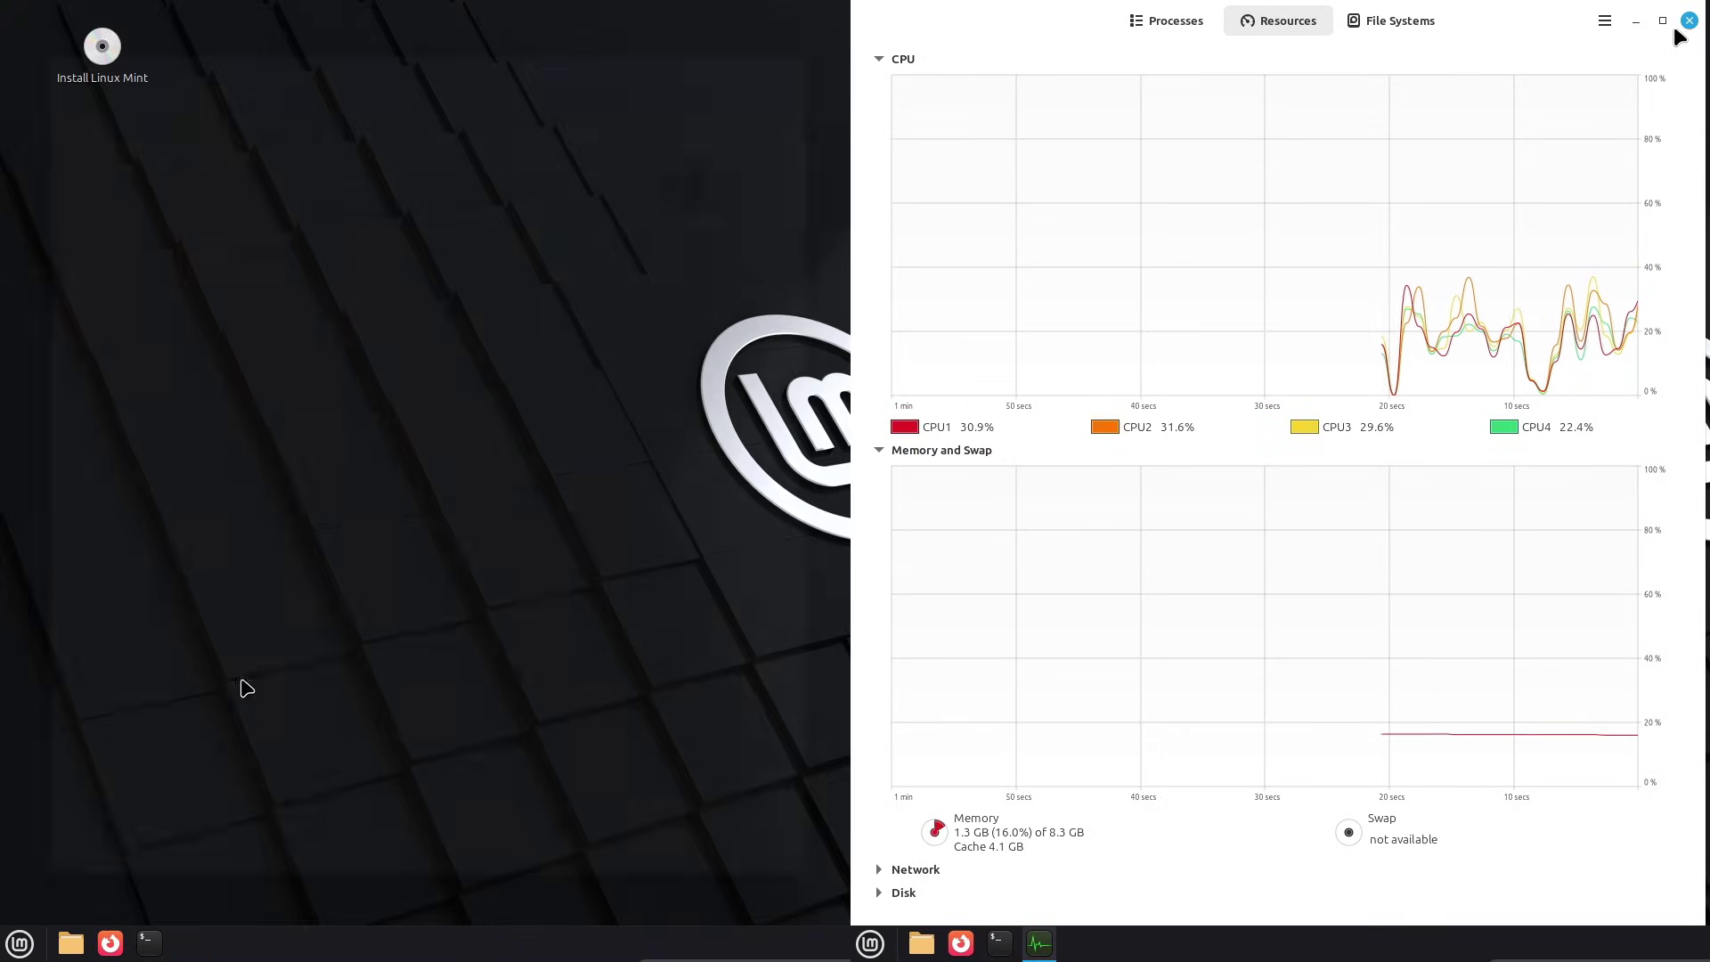
Step: Search 'syste' in the 22.3 menu and launch System Monitor
{"action": "left_click", "coordinate": [20, 945]}
{"action": "left_click", "coordinate": [1607, 27]}
{"action": "left_click", "coordinate": [1559, 203]}
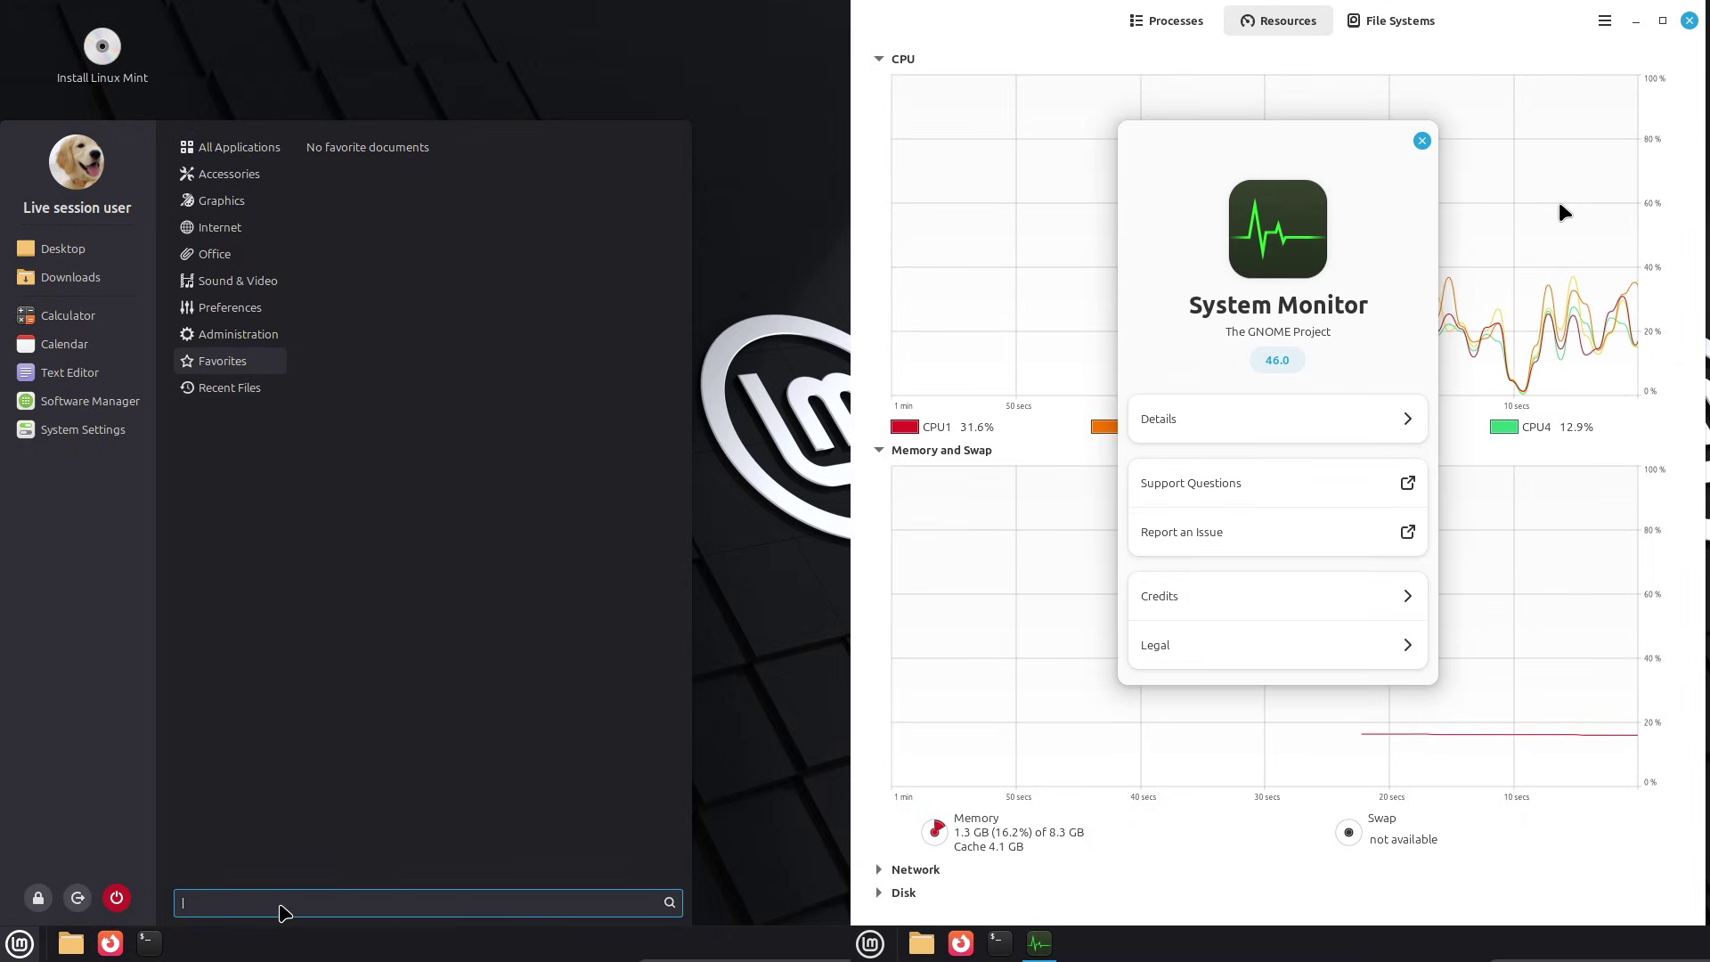
{"action": "type", "text": "syste"}
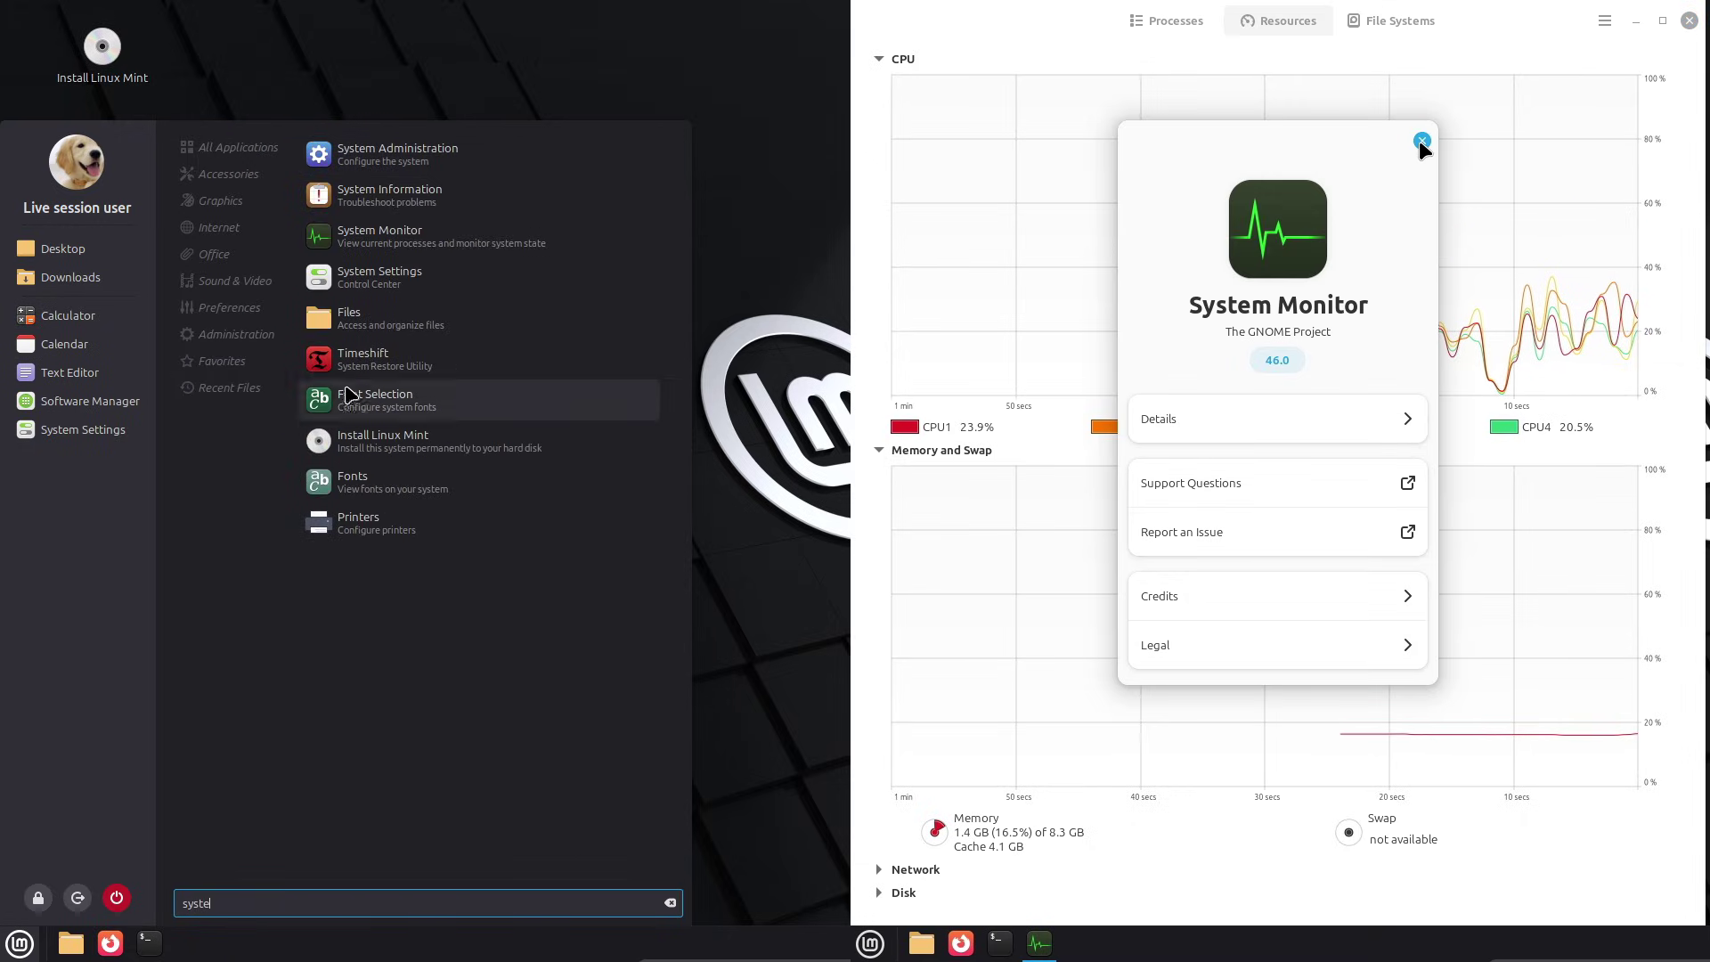
{"action": "left_click", "coordinate": [1422, 141]}
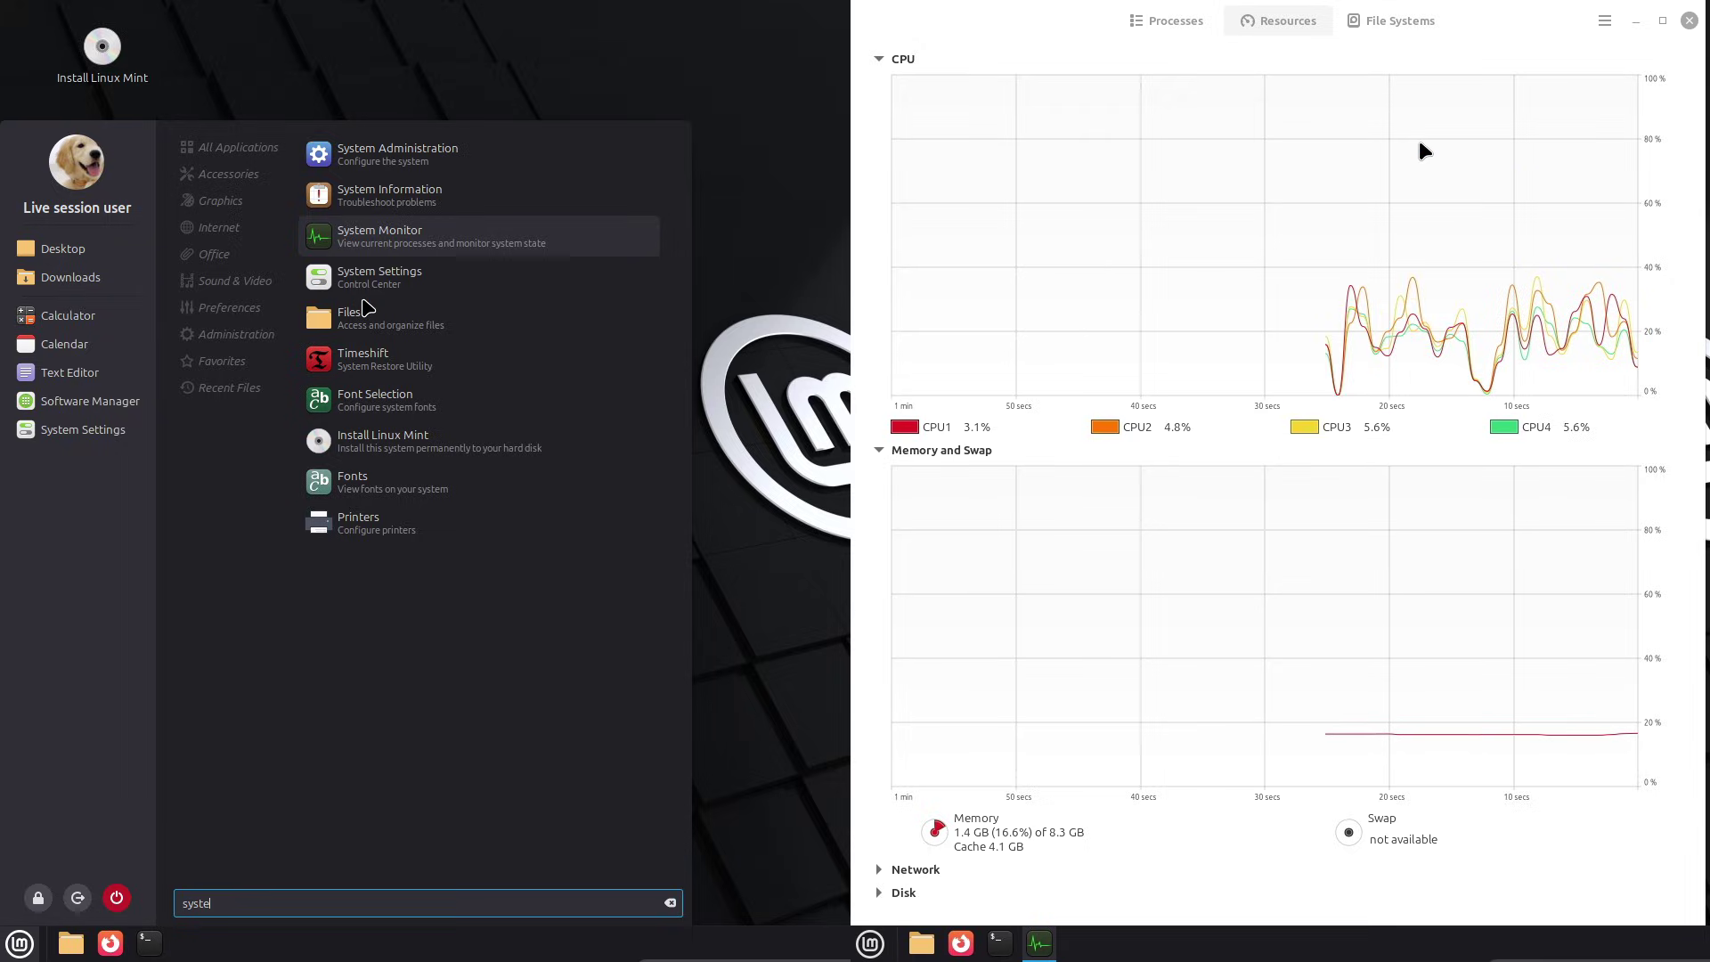
Step: Close 22.2's System Monitor, enlarge its application menu and browse the app categories
{"action": "left_click", "coordinate": [1688, 23]}
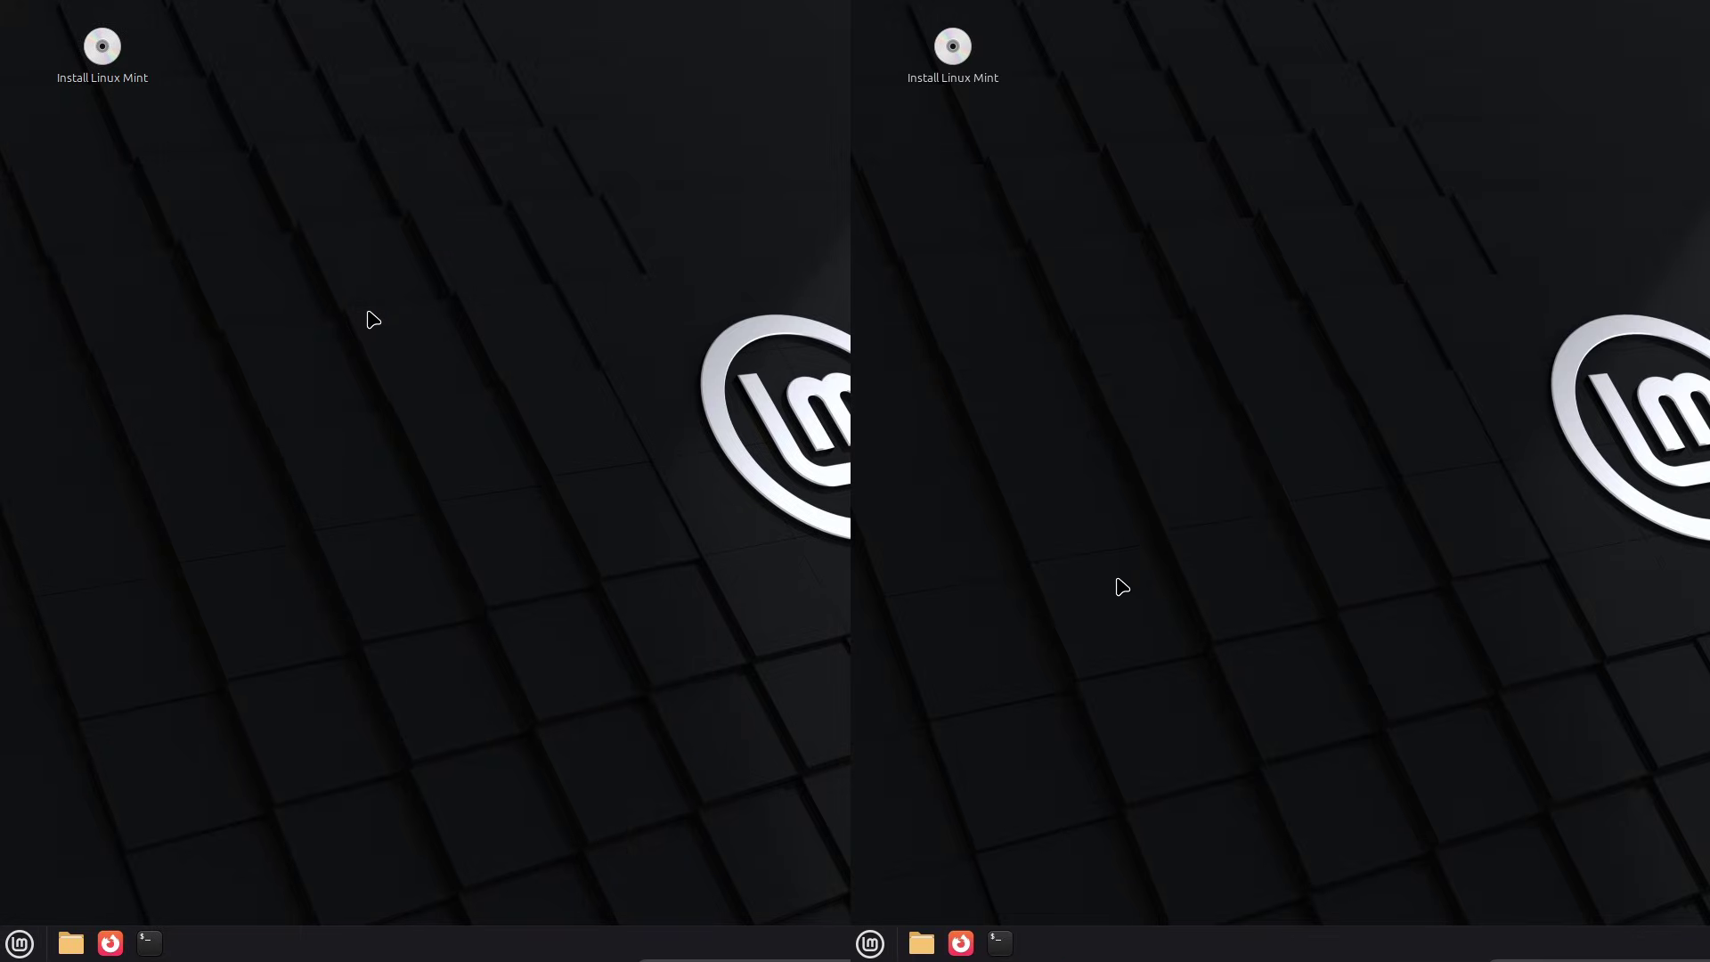
{"action": "left_click", "coordinate": [873, 942]}
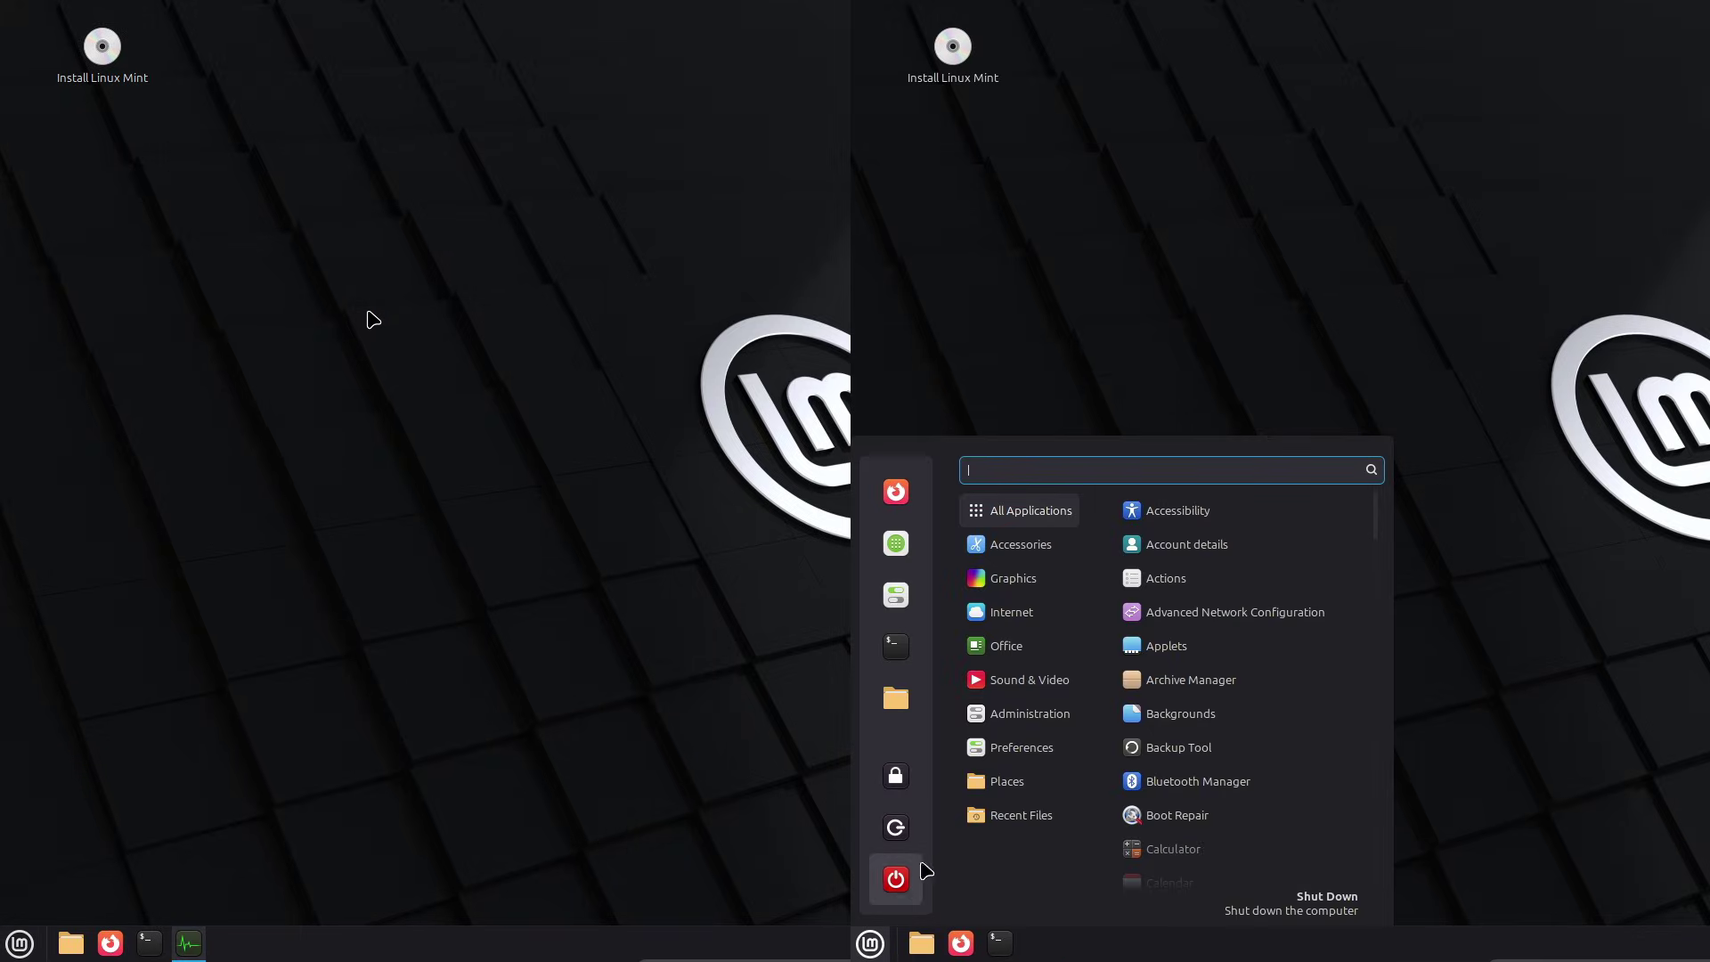
{"action": "mouse_move", "coordinate": [1024, 544]}
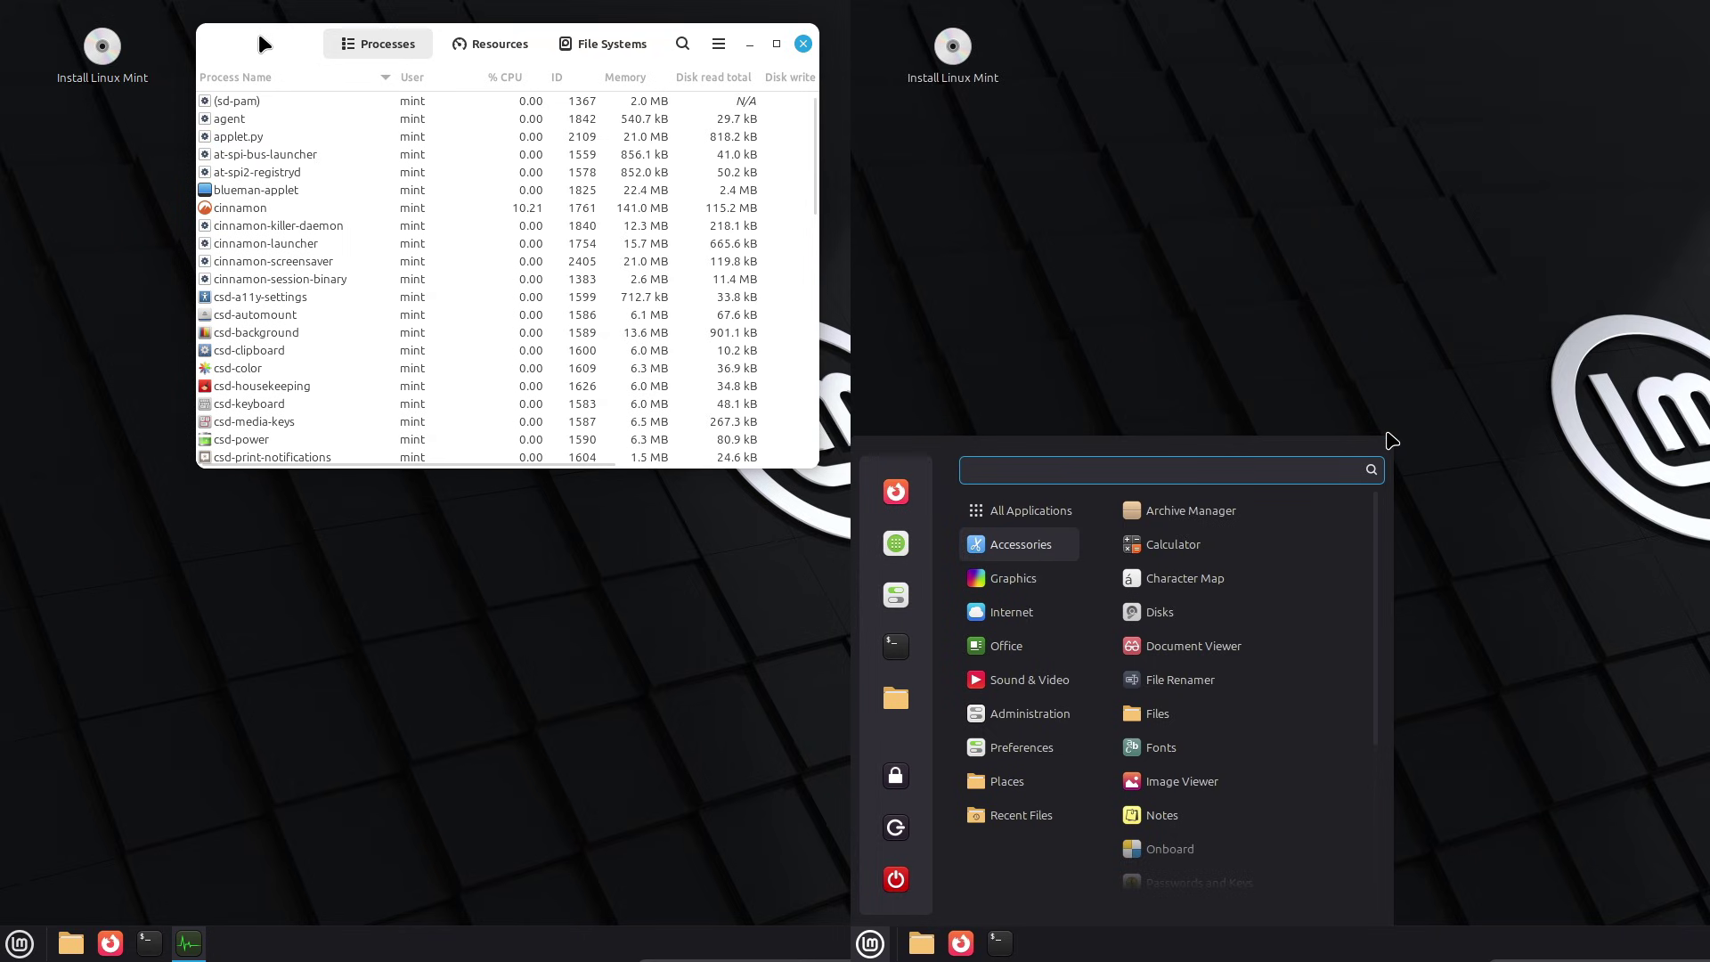
{"action": "left_click_drag", "start_coordinate": [259, 36], "coordinate": [2, 138]}
{"action": "left_click_drag", "start_coordinate": [1390, 438], "coordinate": [1600, 84]}
{"action": "left_click_drag", "start_coordinate": [846, 411], "coordinate": [811, 690]}
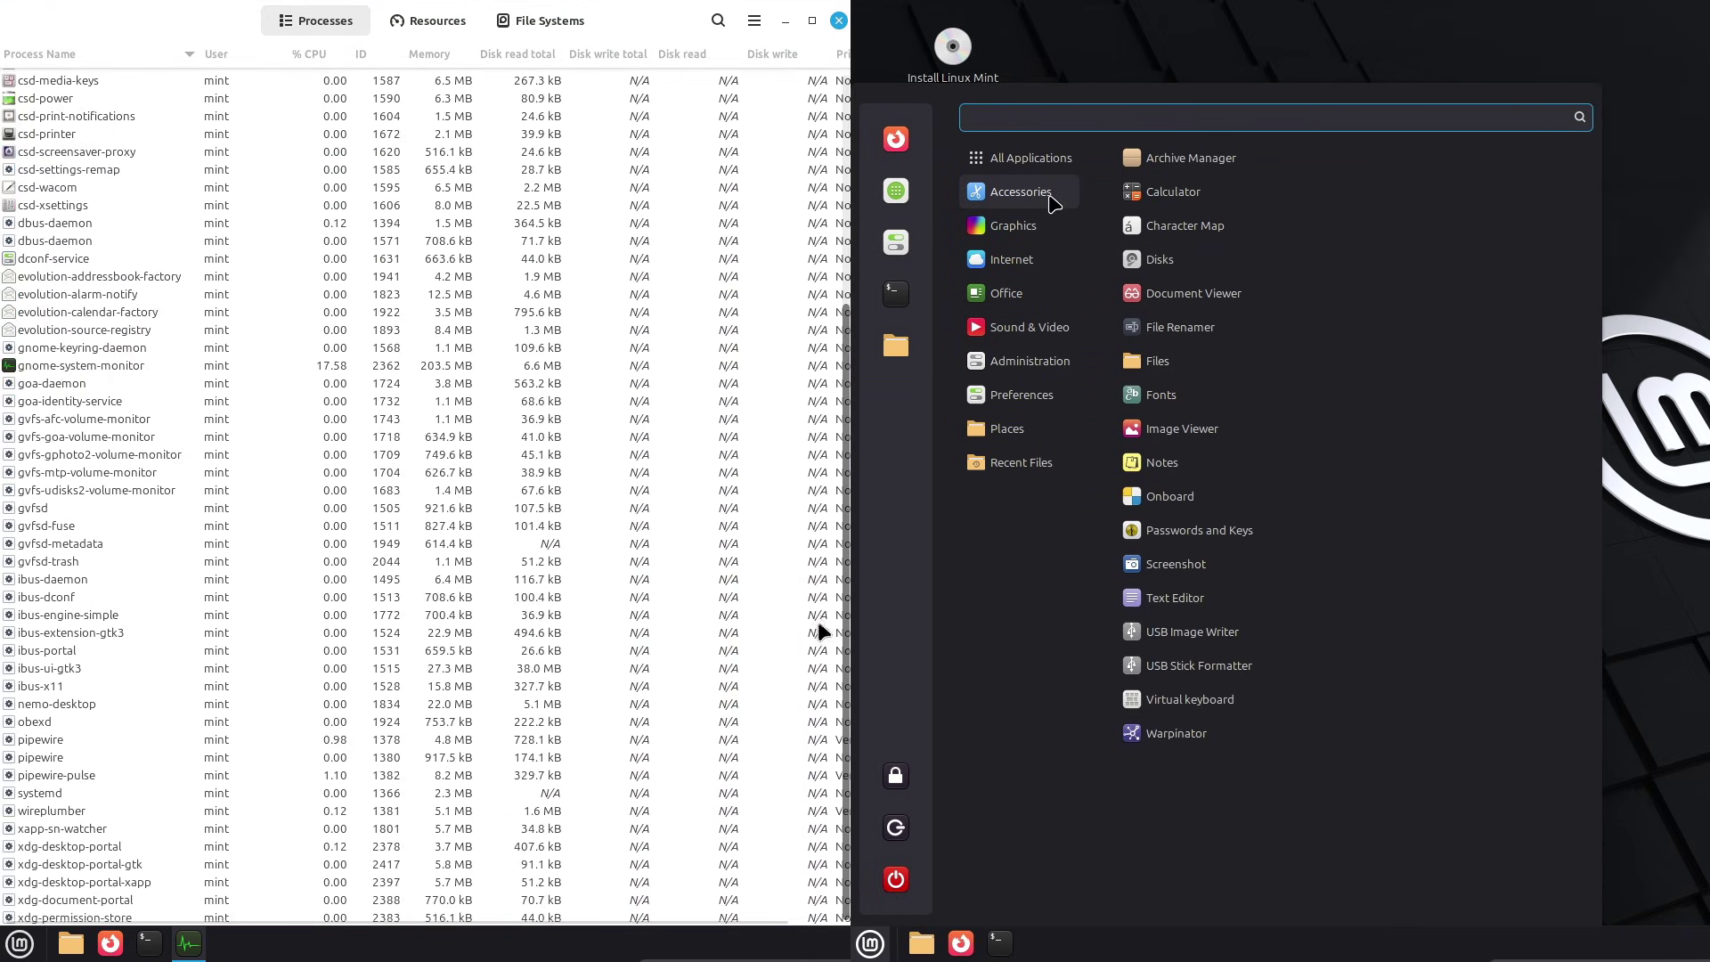
{"action": "scroll", "coordinate": [833, 446], "scroll_direction": "up", "scroll_amount": 5}
{"action": "mouse_move", "coordinate": [1051, 258]}
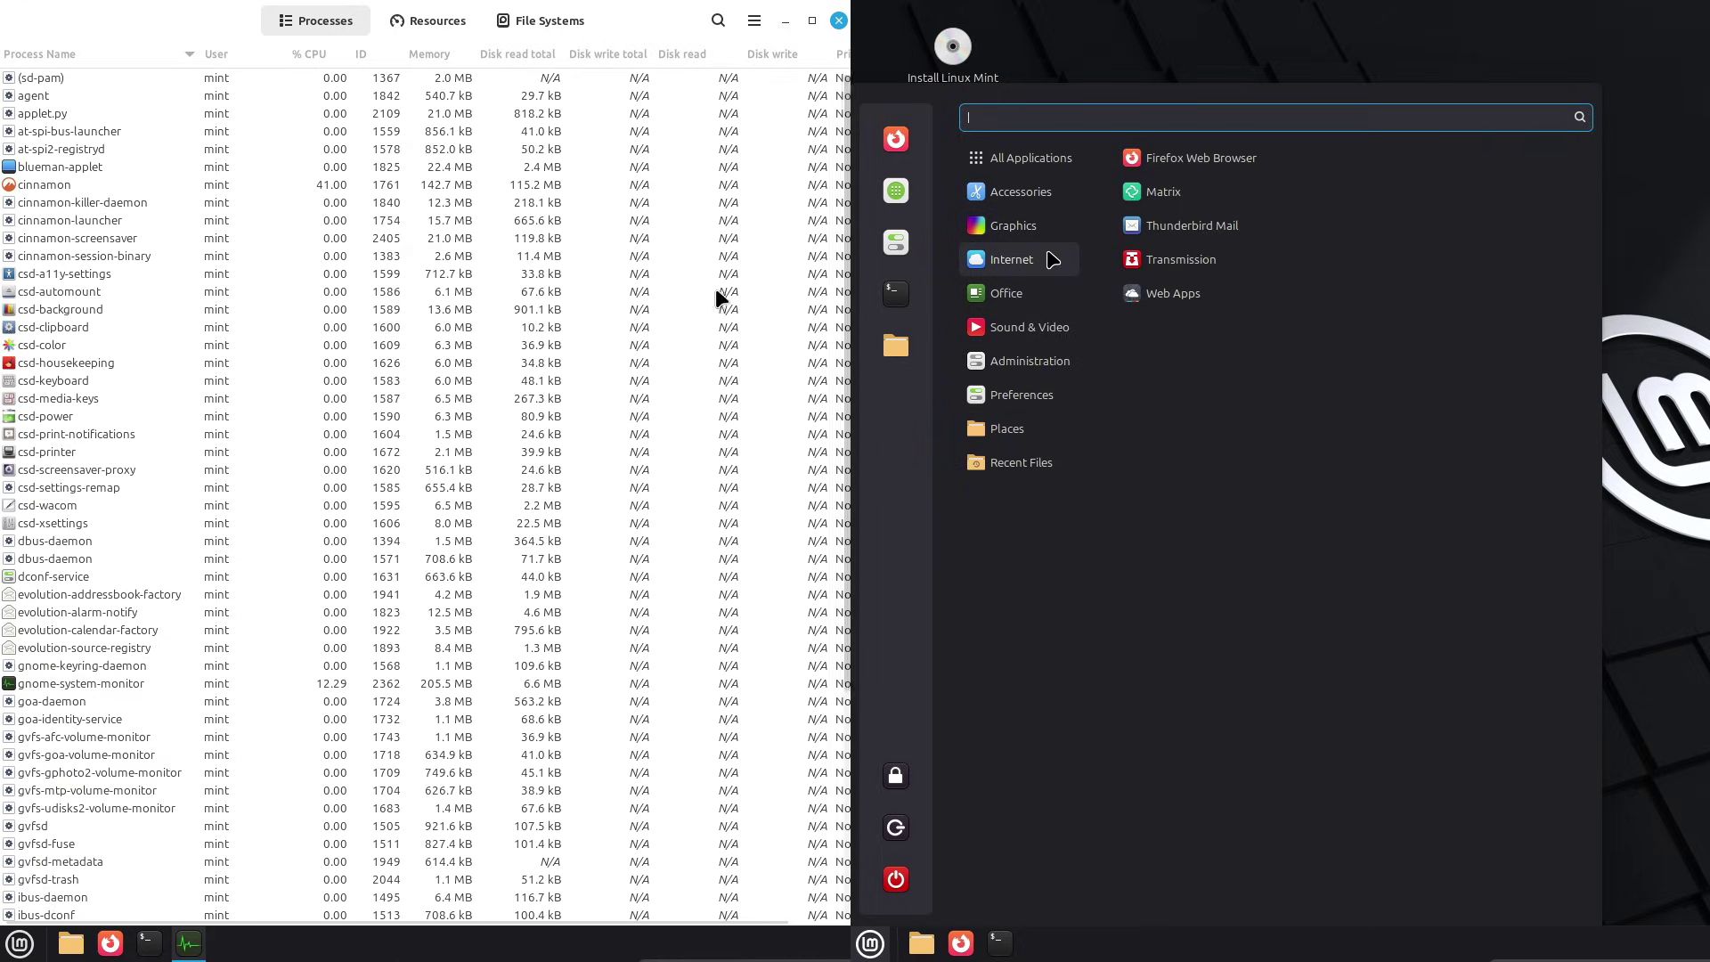
{"action": "mouse_move", "coordinate": [1052, 303]}
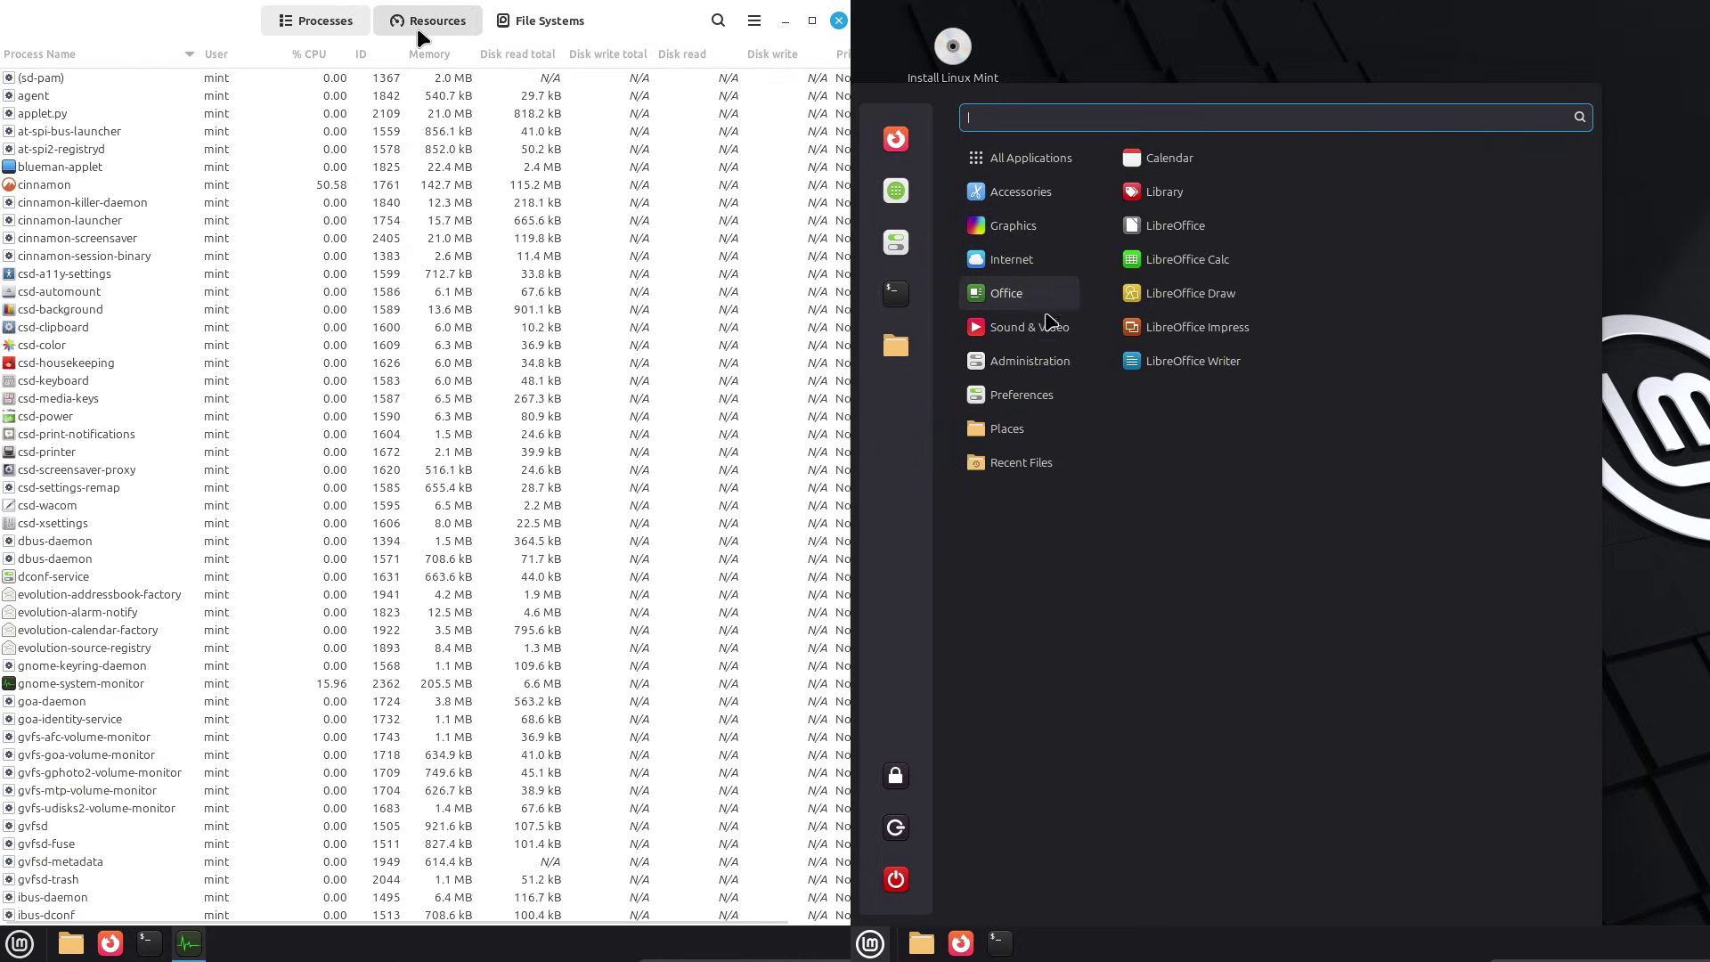
Step: Show 22.3 System Monitor's resource graphs, check its About info, then open Preferences
{"action": "left_click", "coordinate": [419, 27]}
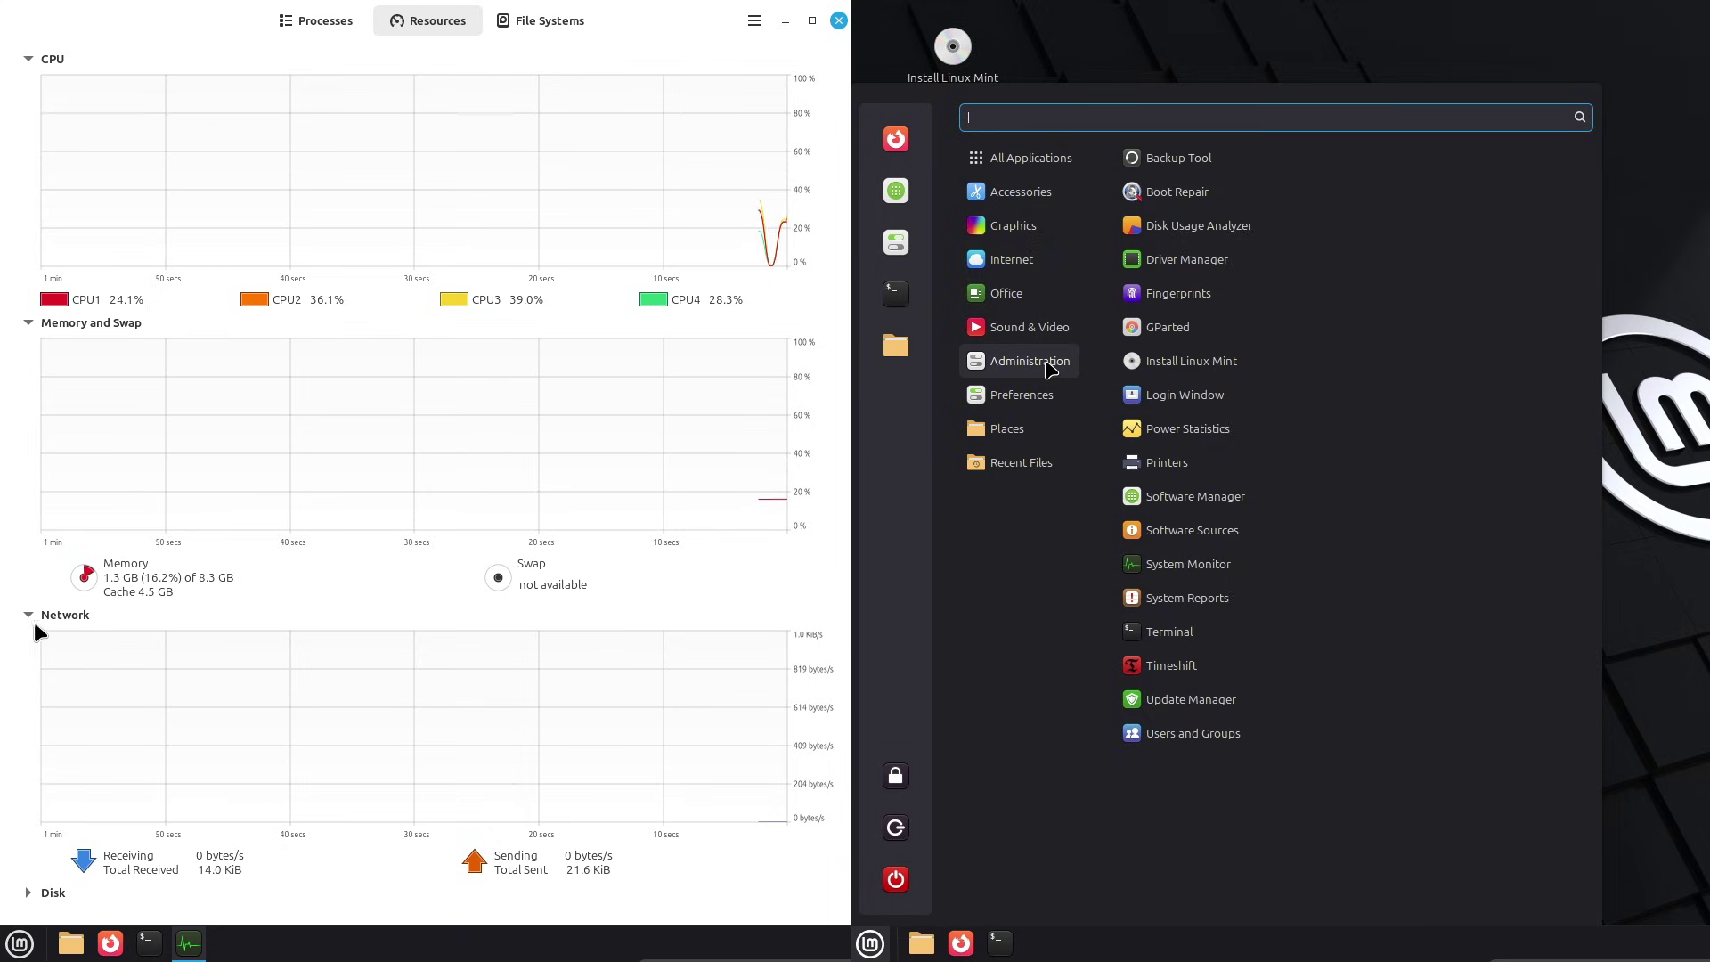
{"action": "left_click", "coordinate": [27, 614]}
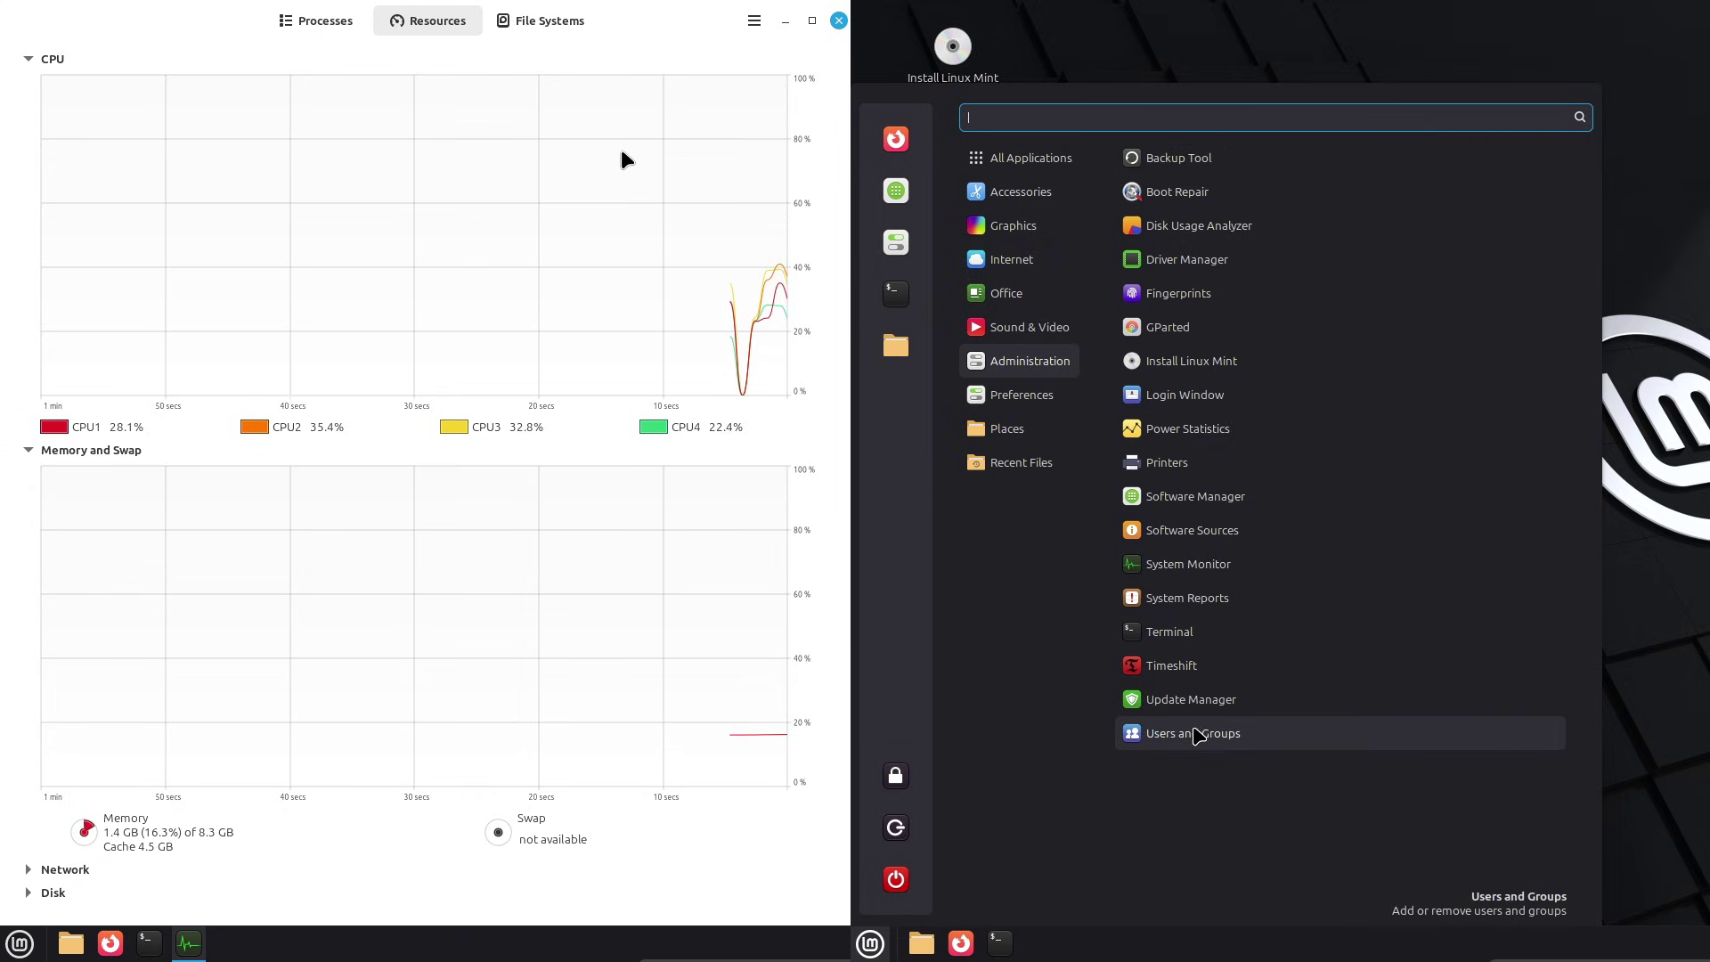
{"action": "left_click", "coordinate": [754, 22]}
{"action": "mouse_move", "coordinate": [1078, 402]}
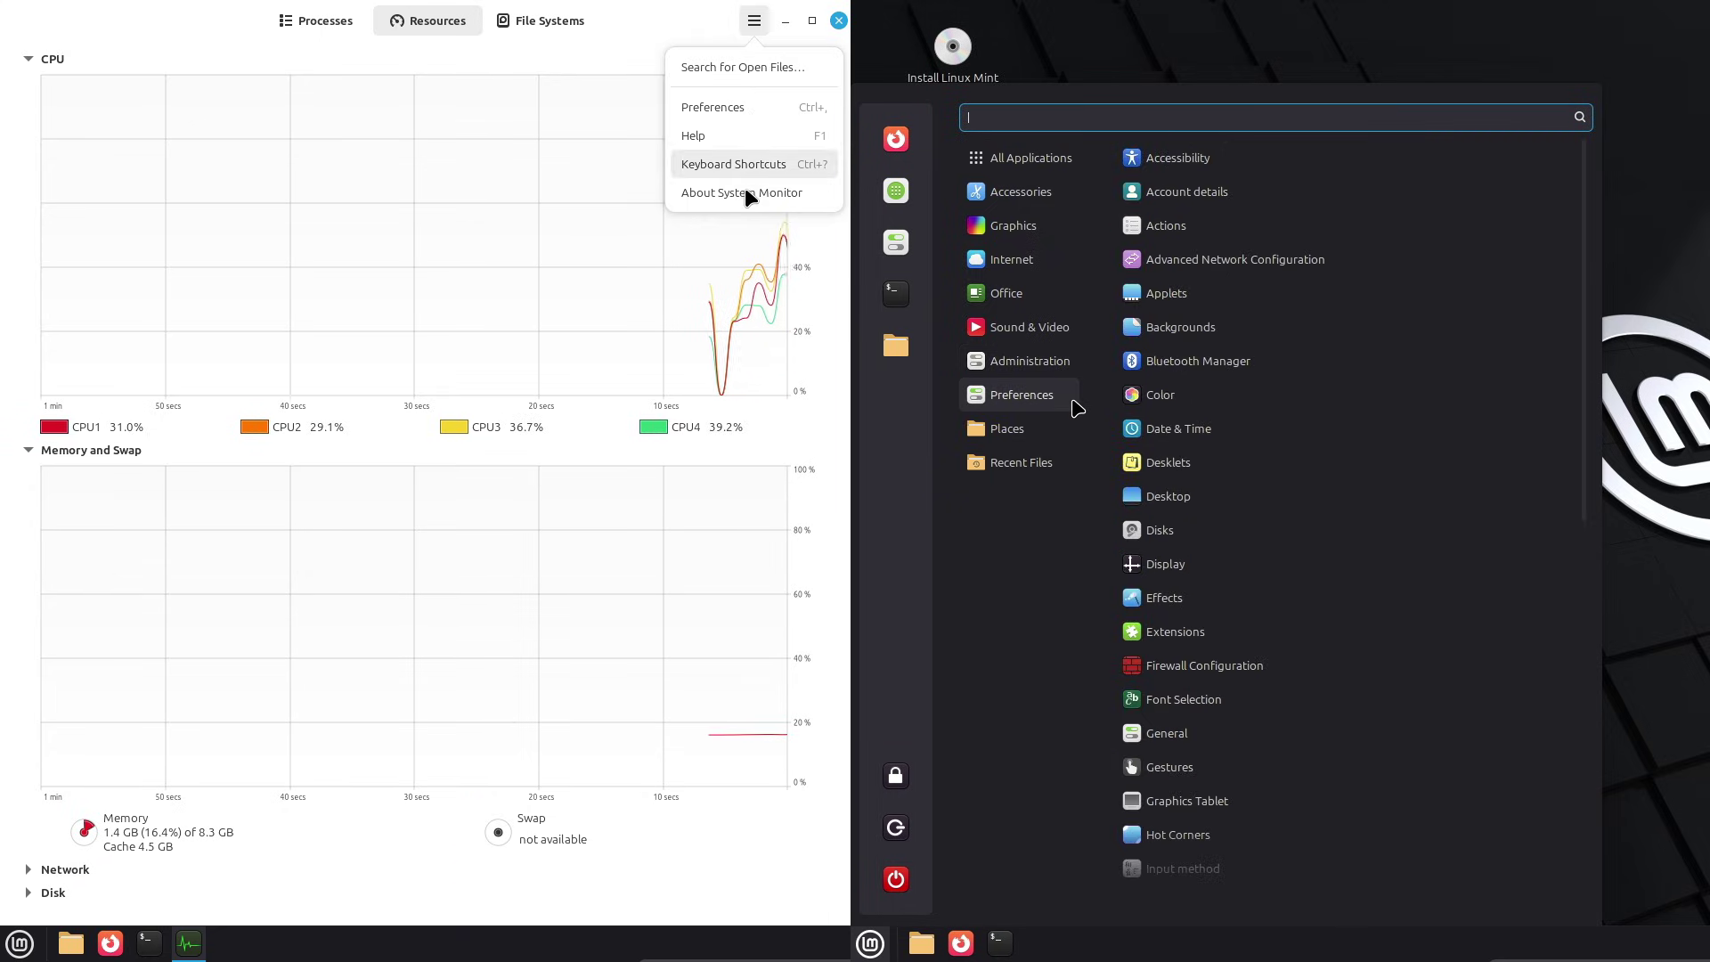
{"action": "left_click", "coordinate": [745, 190]}
{"action": "left_click_drag", "start_coordinate": [1587, 365], "coordinate": [1550, 737]}
{"action": "left_click", "coordinate": [572, 142]}
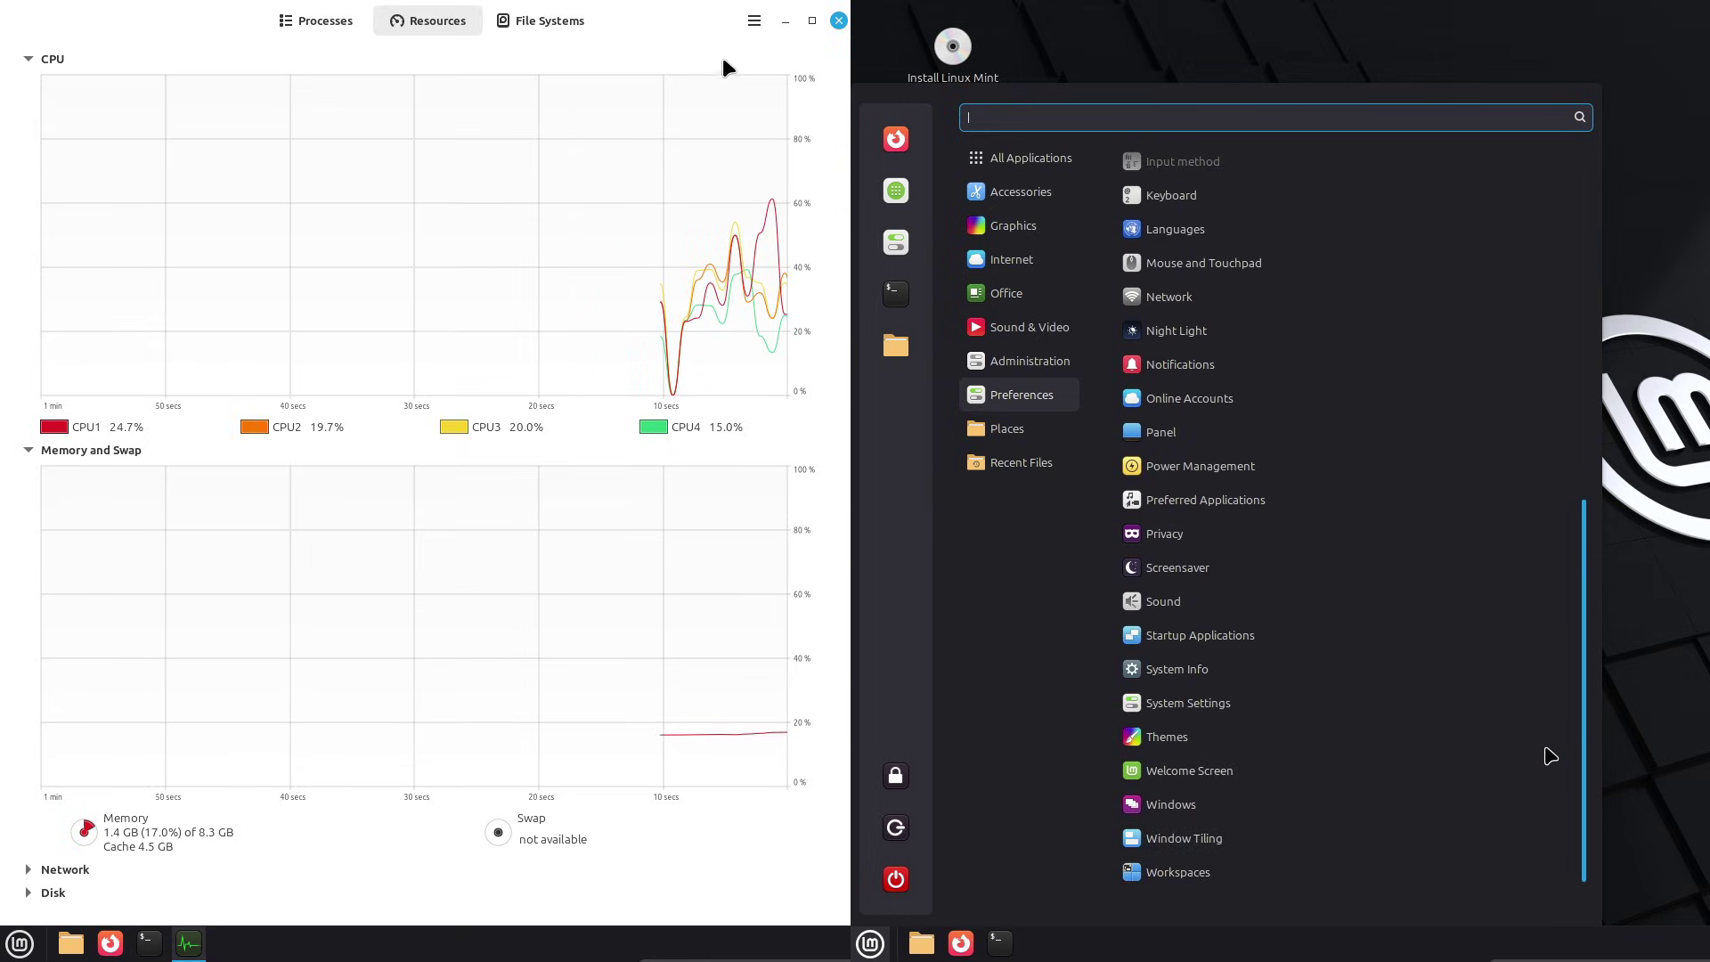
{"action": "left_click", "coordinate": [754, 23]}
{"action": "left_click", "coordinate": [713, 108]}
Step: Browse System Monitor's file system and process preferences, then close it and open System Settings
{"action": "mouse_move", "coordinate": [1036, 397]}
{"action": "left_click", "coordinate": [556, 132]}
{"action": "left_click", "coordinate": [917, 245]}
{"action": "left_click", "coordinate": [324, 122]}
{"action": "left_click", "coordinate": [728, 122]}
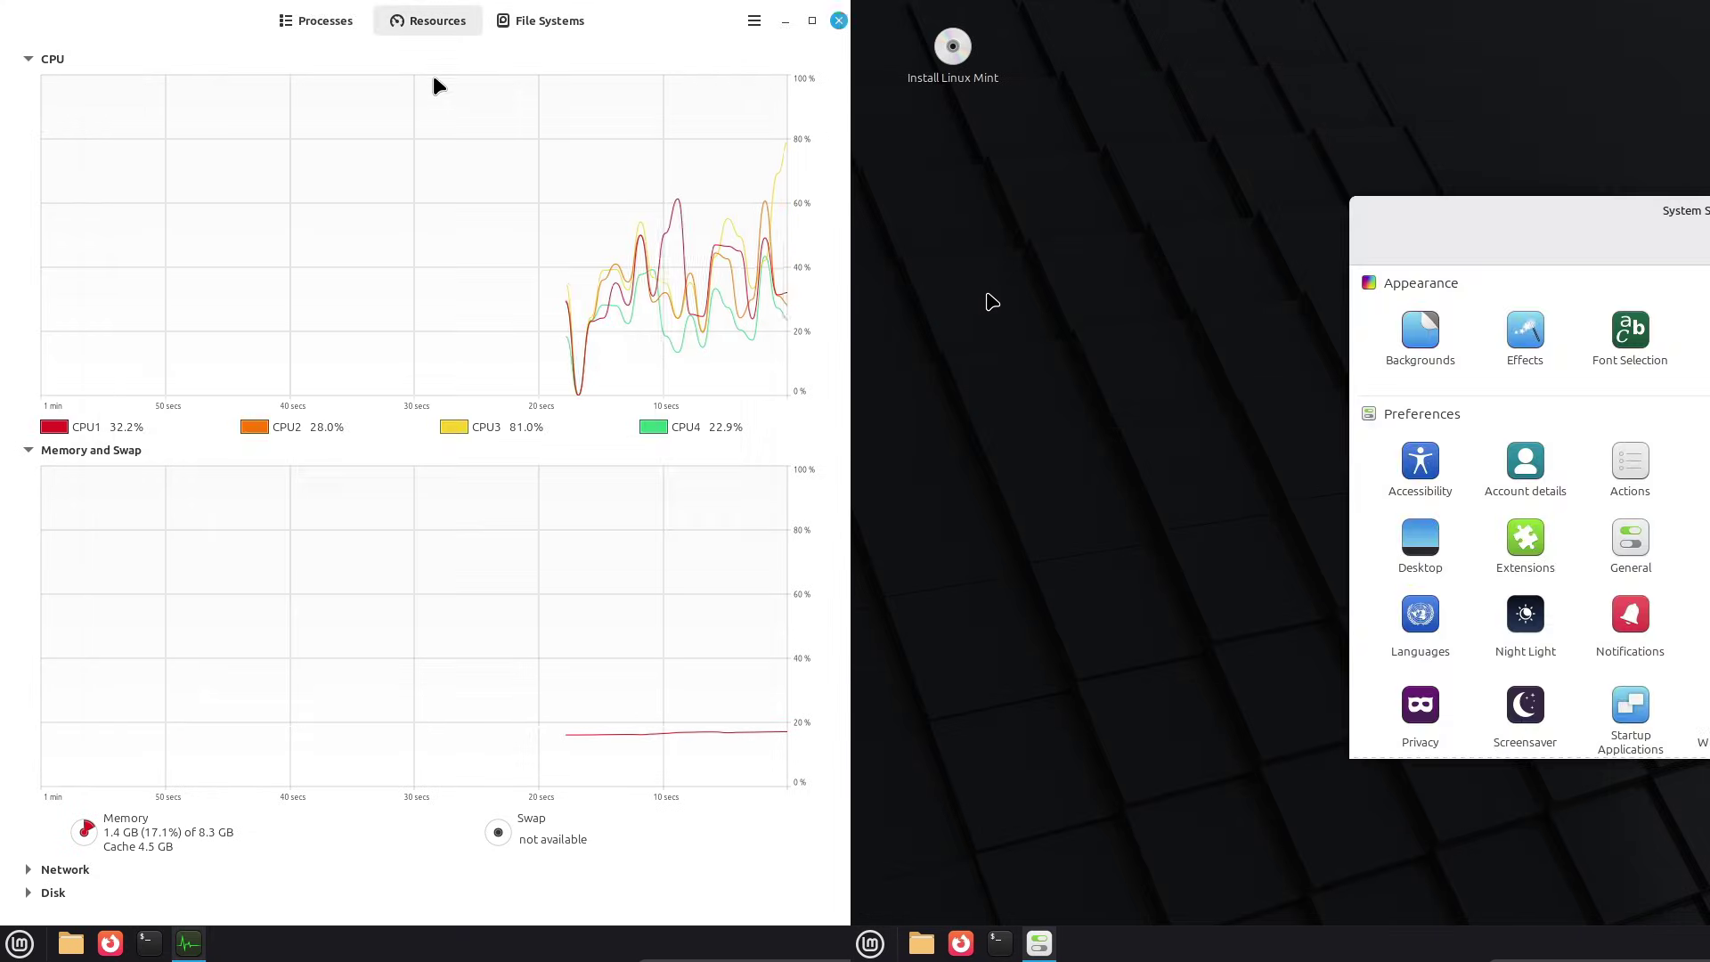
{"action": "left_click", "coordinate": [295, 21]}
{"action": "left_click", "coordinate": [441, 23]}
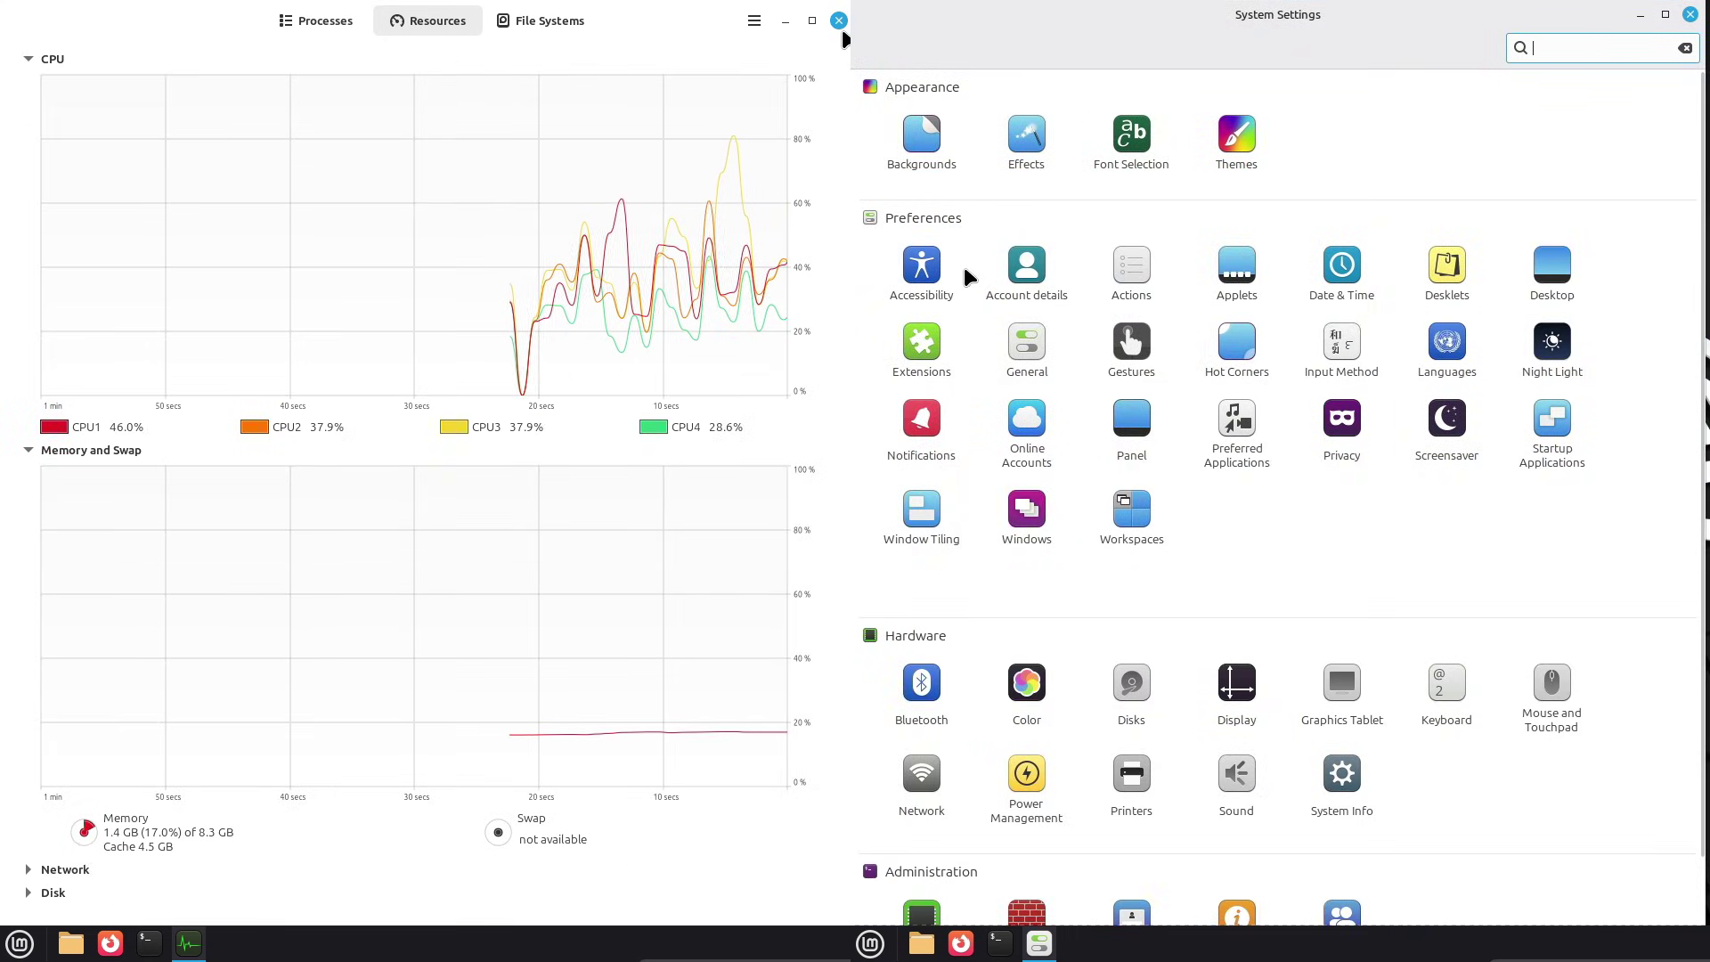
{"action": "left_click", "coordinate": [838, 20]}
{"action": "left_click", "coordinate": [18, 945]}
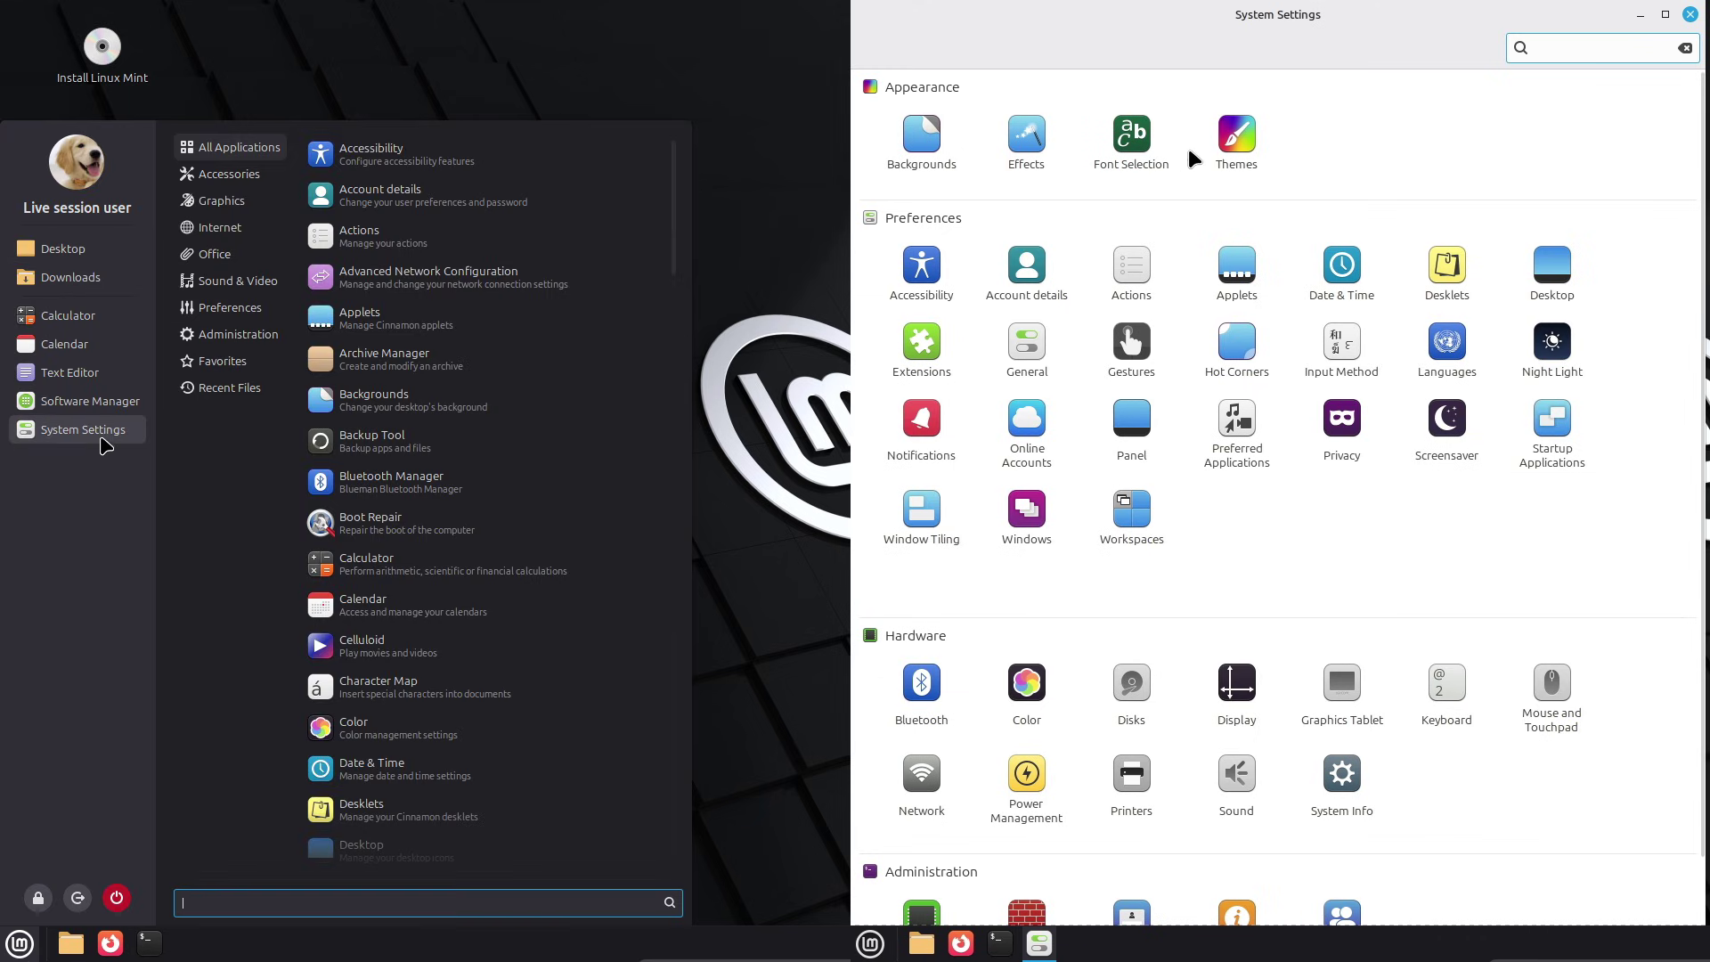
Step: Open Backgrounds, glance at its Settings tab, and show the Wallpapers collection
{"action": "left_click", "coordinate": [937, 140]}
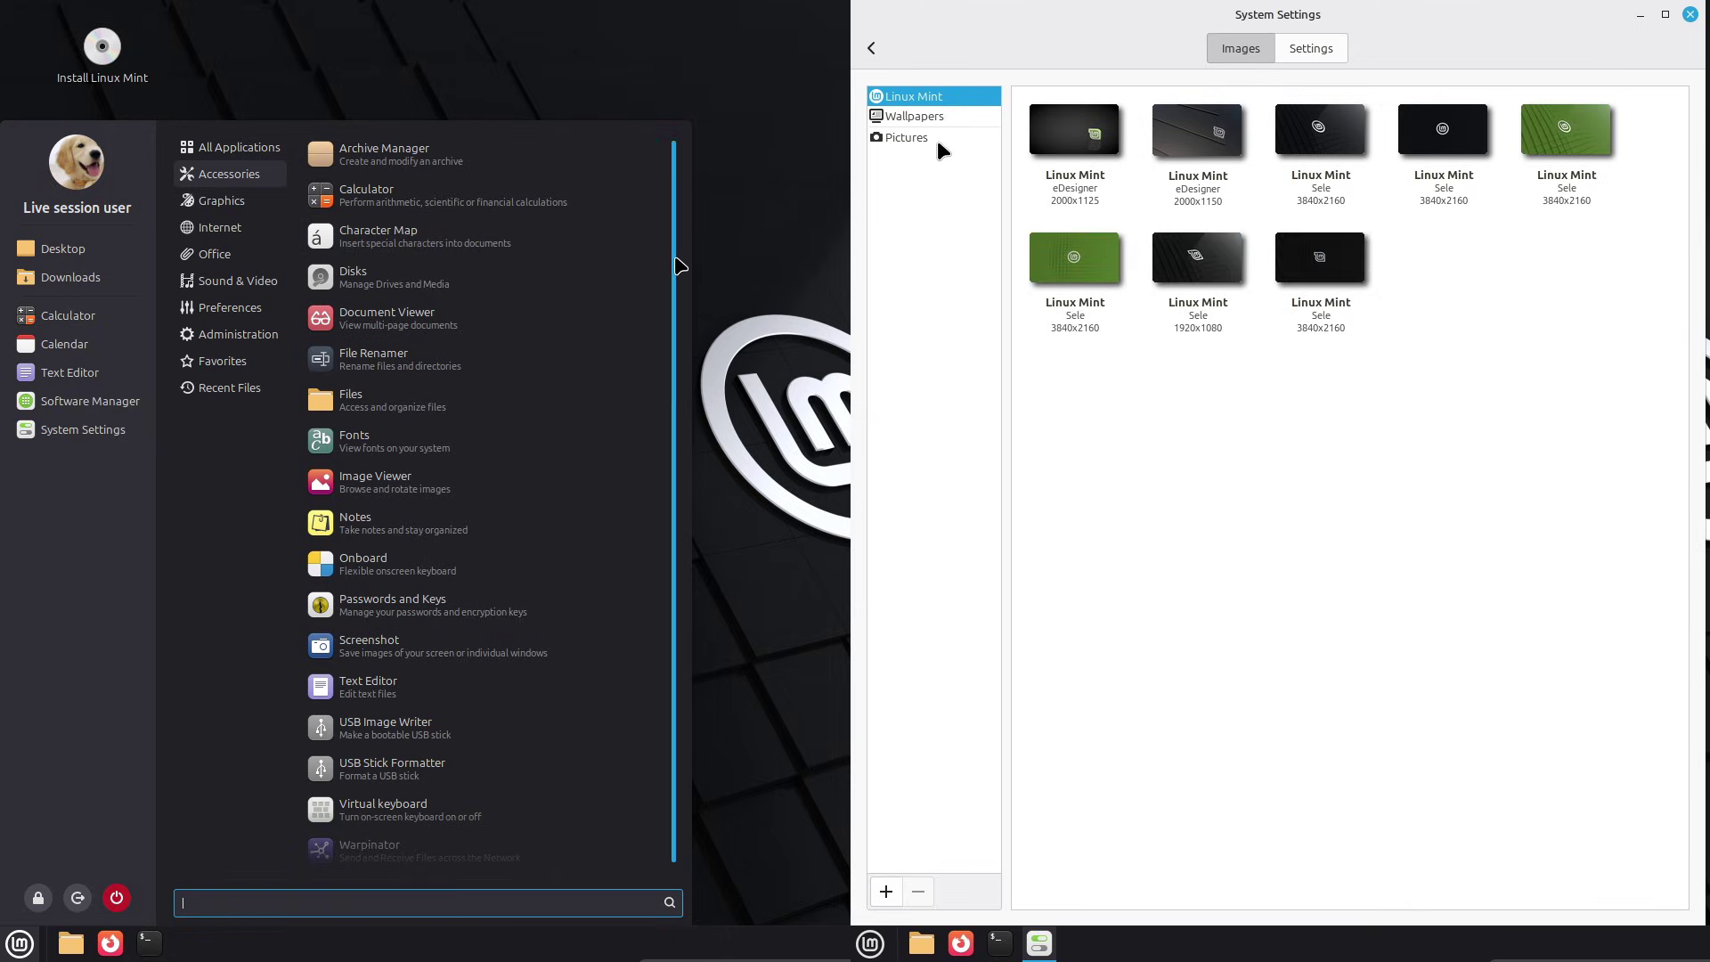
{"action": "left_click", "coordinate": [1325, 47]}
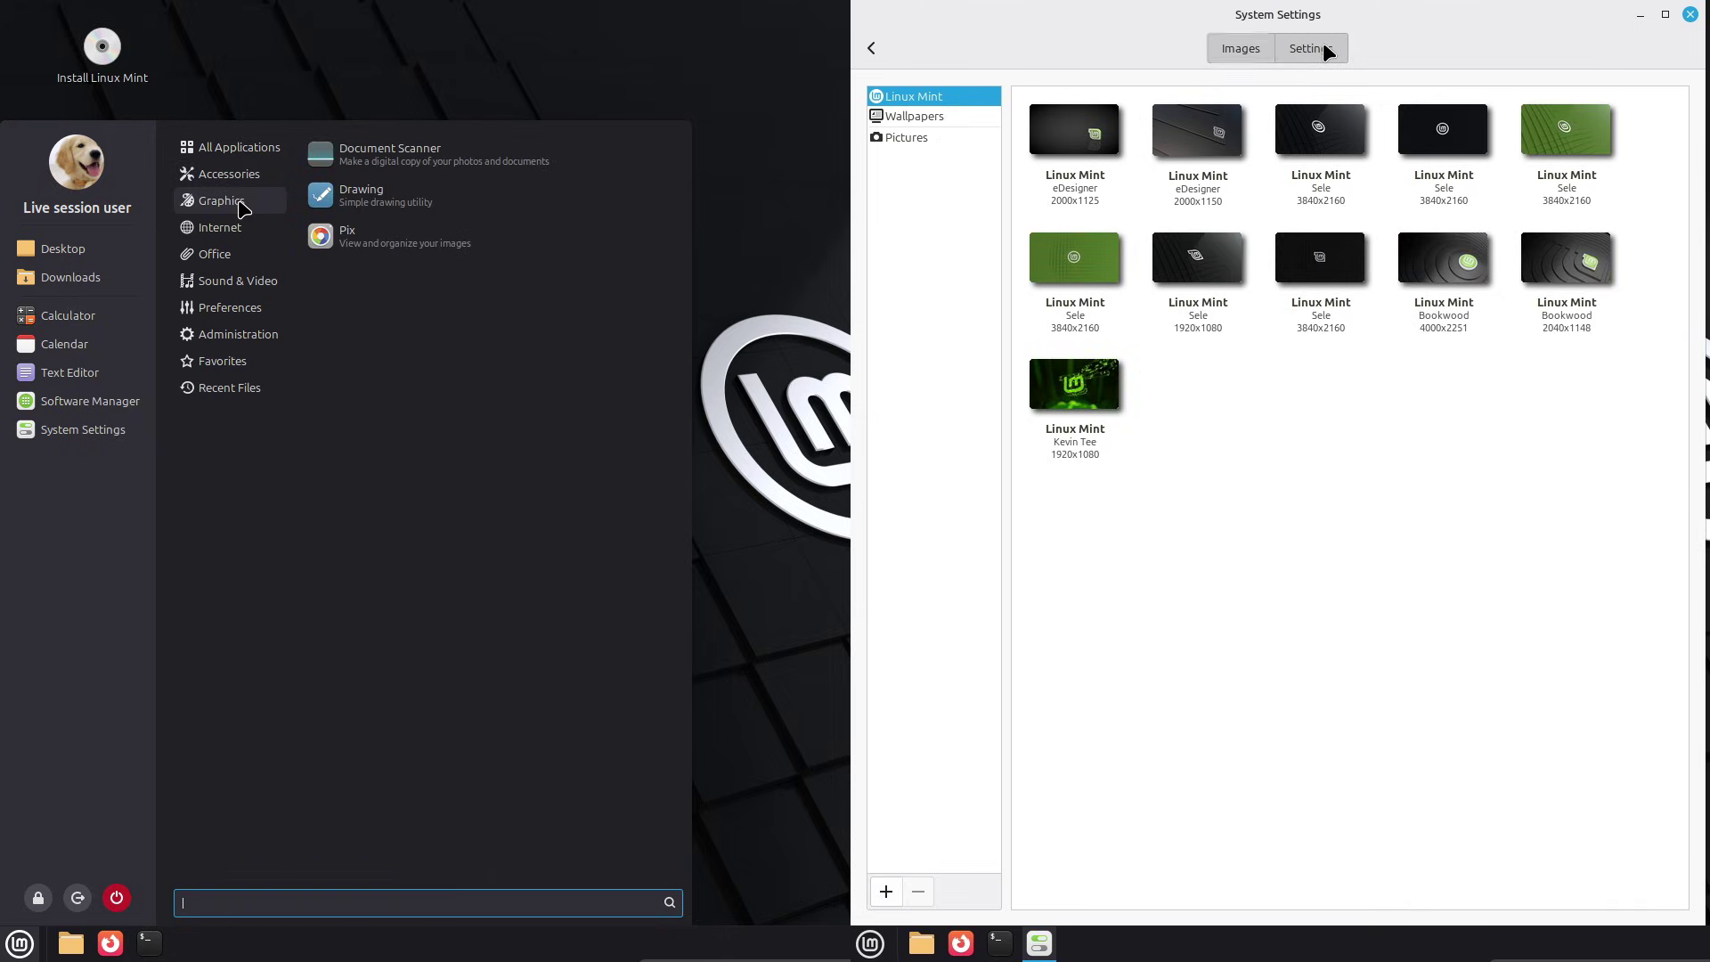
{"action": "left_click", "coordinate": [1250, 47]}
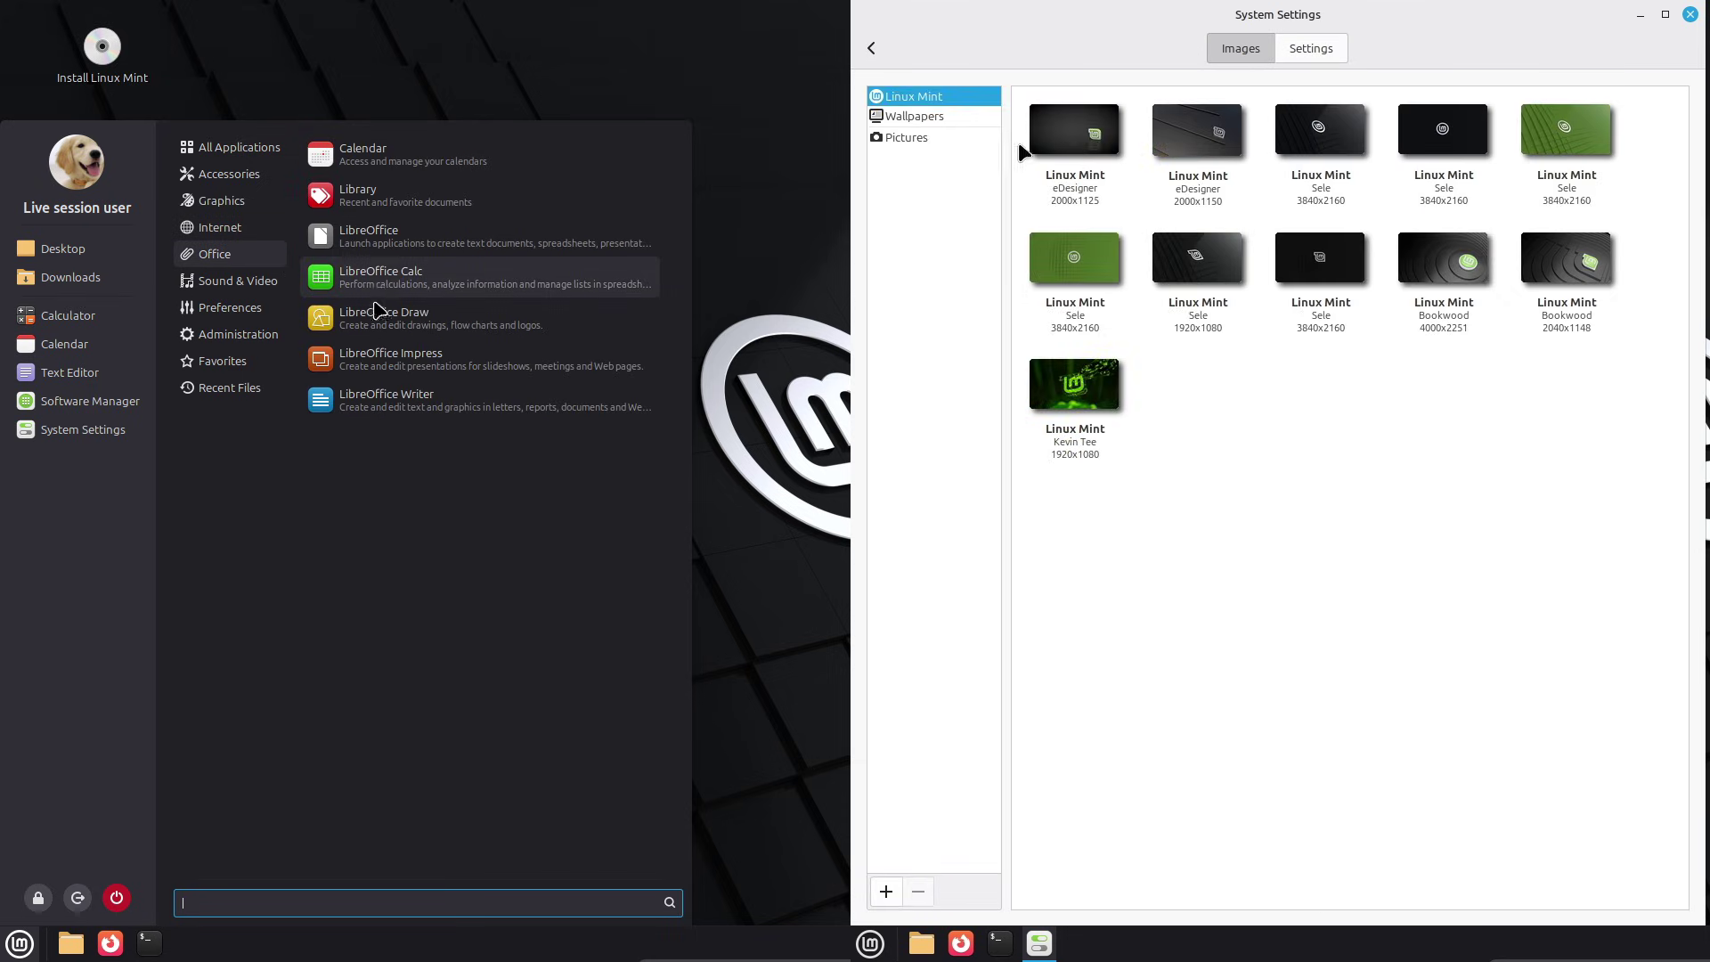
{"action": "left_click", "coordinate": [970, 120]}
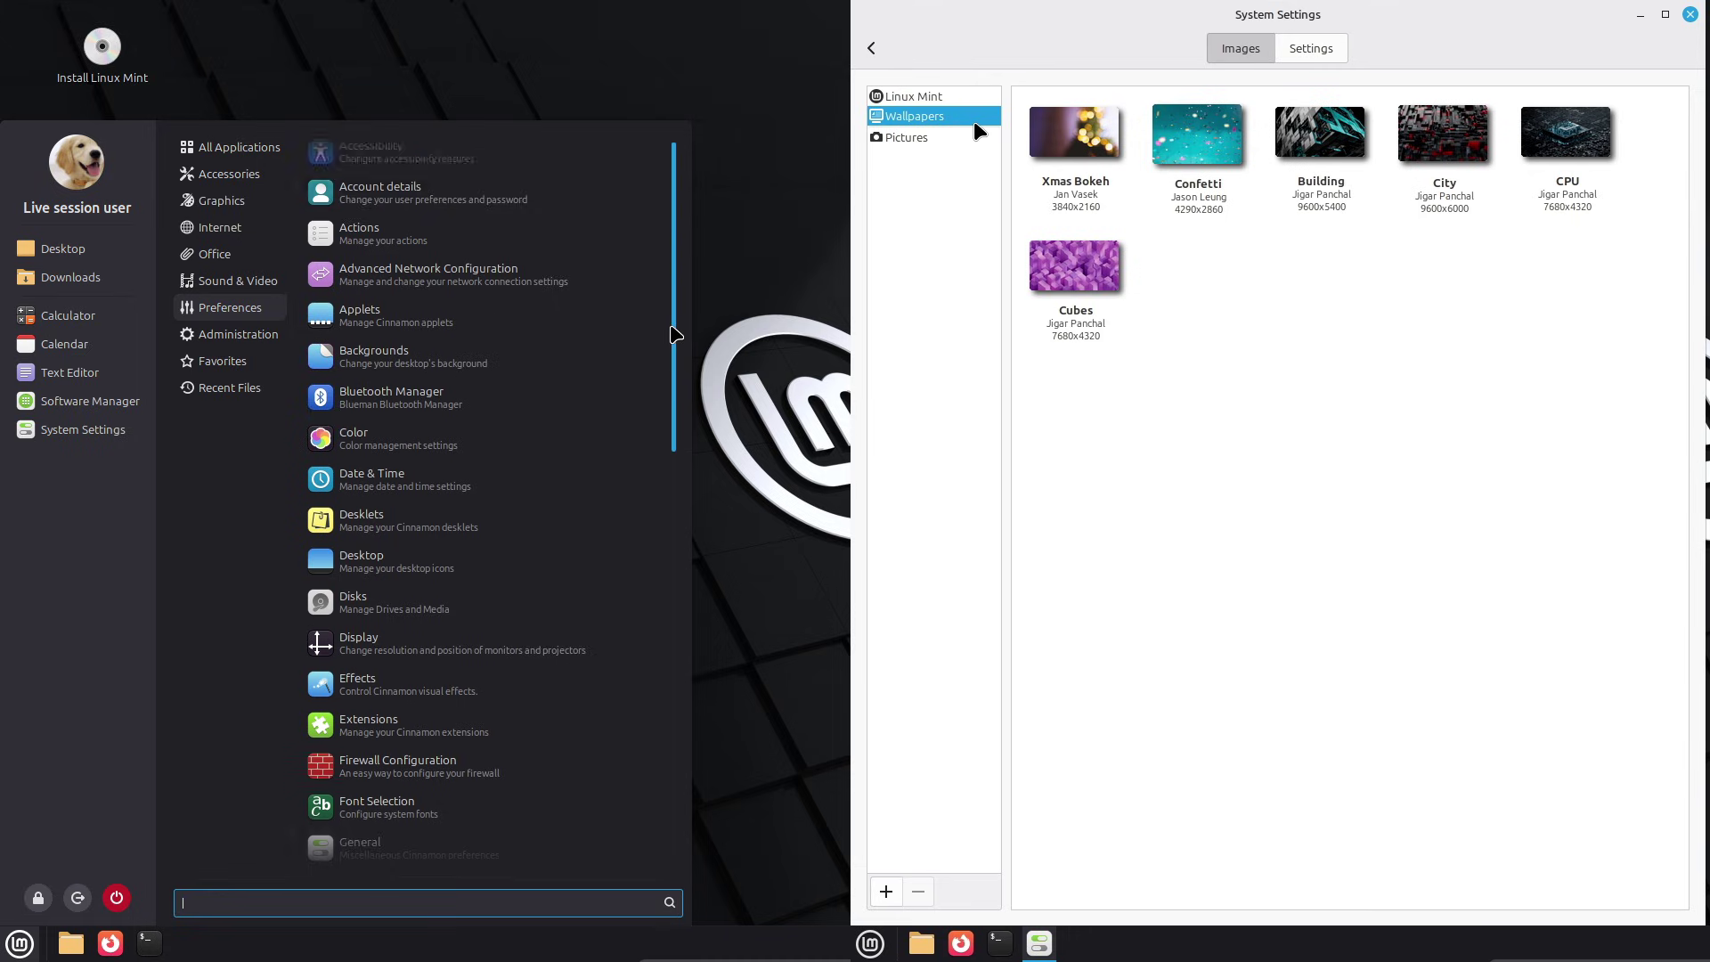
Step: Scroll through the Wallpapers collection and set Computer Art as the desktop background
{"action": "scroll", "coordinate": [677, 374], "scroll_direction": "down", "scroll_amount": 5}
{"action": "left_click_drag", "start_coordinate": [668, 441], "coordinate": [644, 732]}
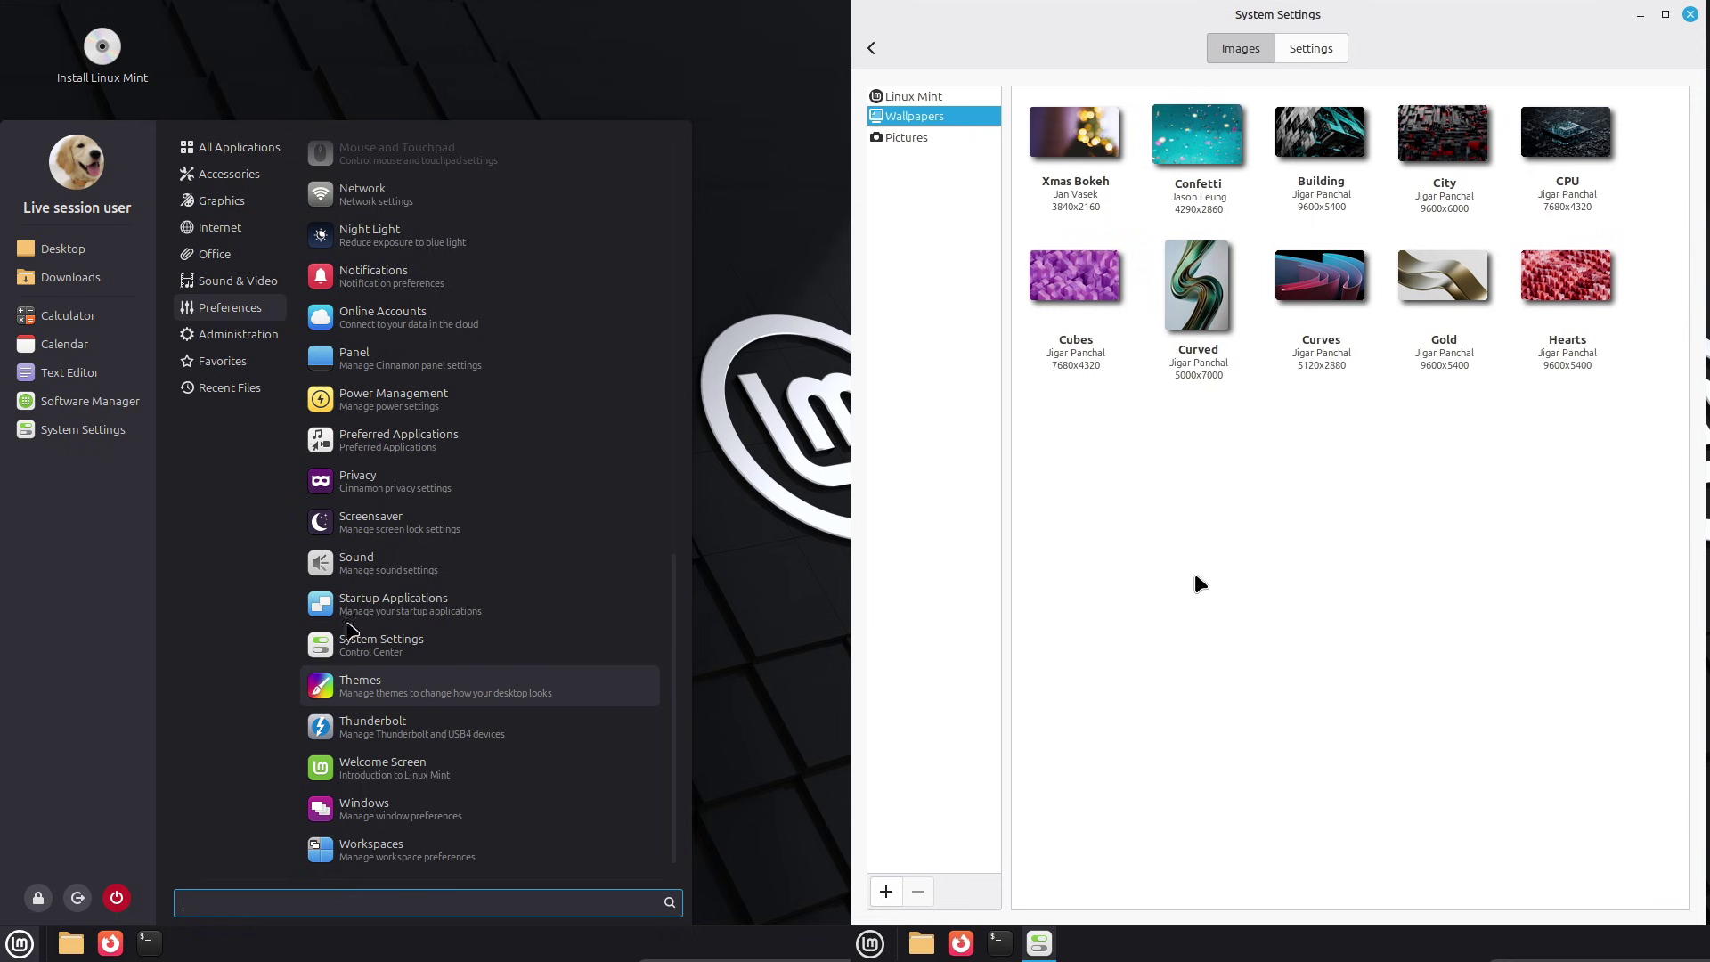
{"action": "mouse_move", "coordinate": [227, 332]}
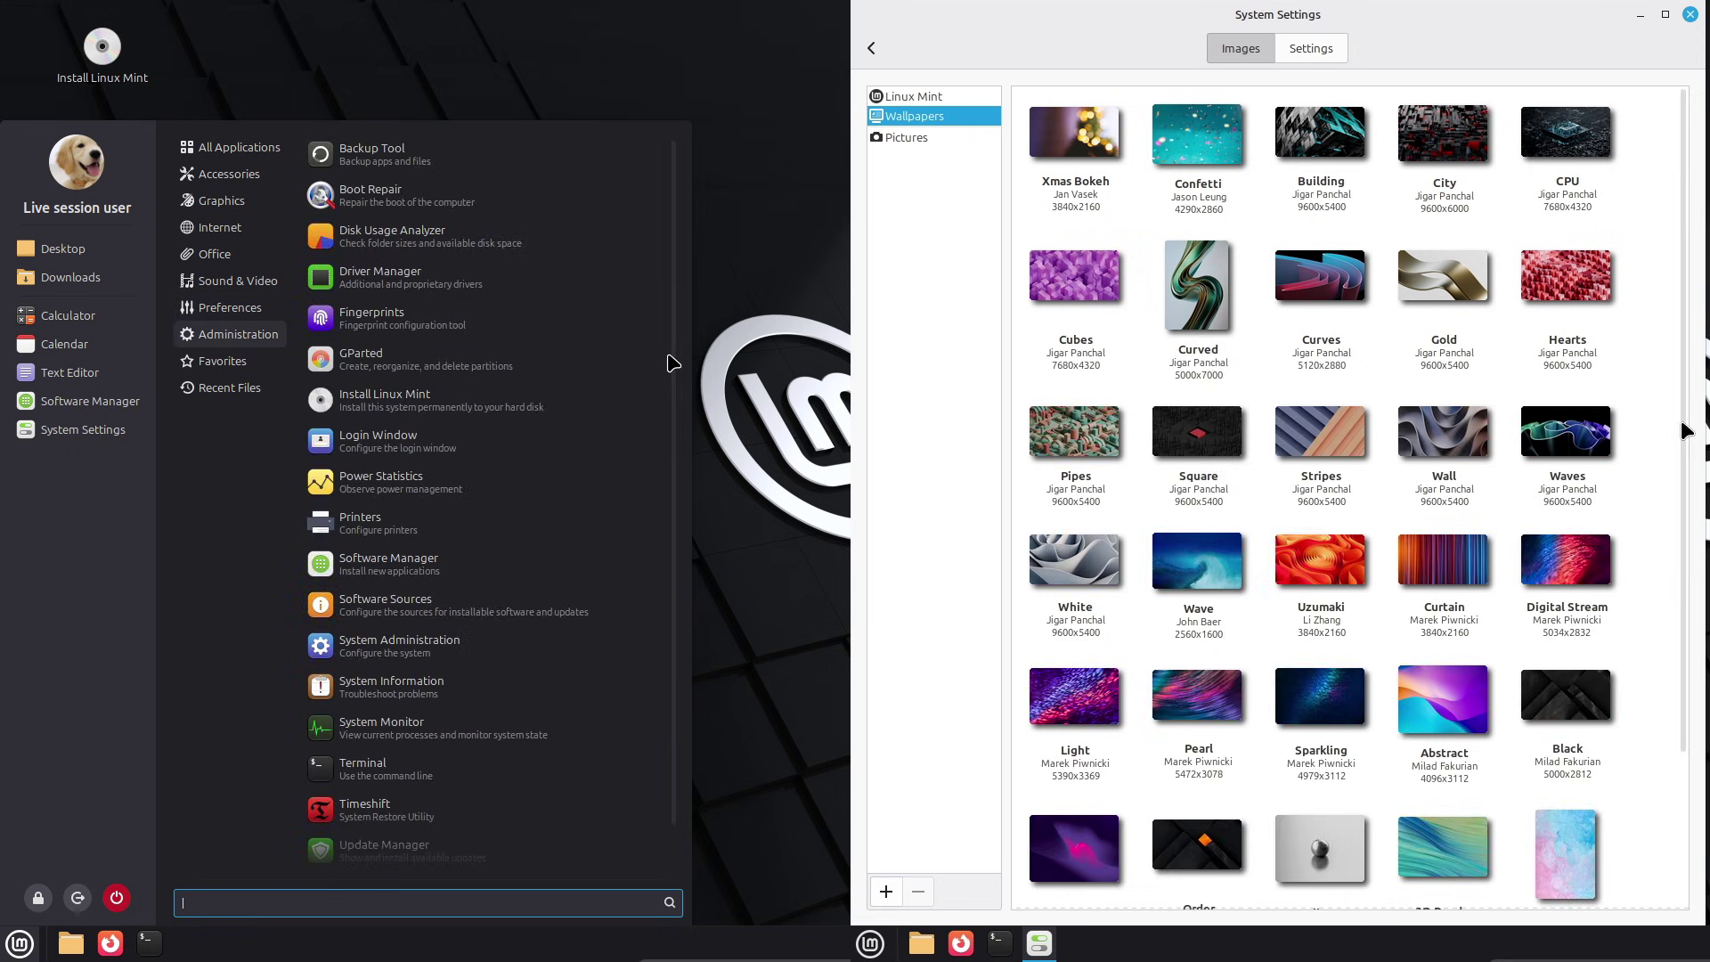
{"action": "left_click_drag", "start_coordinate": [1684, 458], "coordinate": [1662, 553]}
{"action": "left_click_drag", "start_coordinate": [673, 383], "coordinate": [673, 394]}
{"action": "left_click_drag", "start_coordinate": [1662, 553], "coordinate": [1655, 724]}
{"action": "left_click_drag", "start_coordinate": [673, 395], "coordinate": [661, 545]}
{"action": "left_click_drag", "start_coordinate": [1655, 723], "coordinate": [1644, 788]}
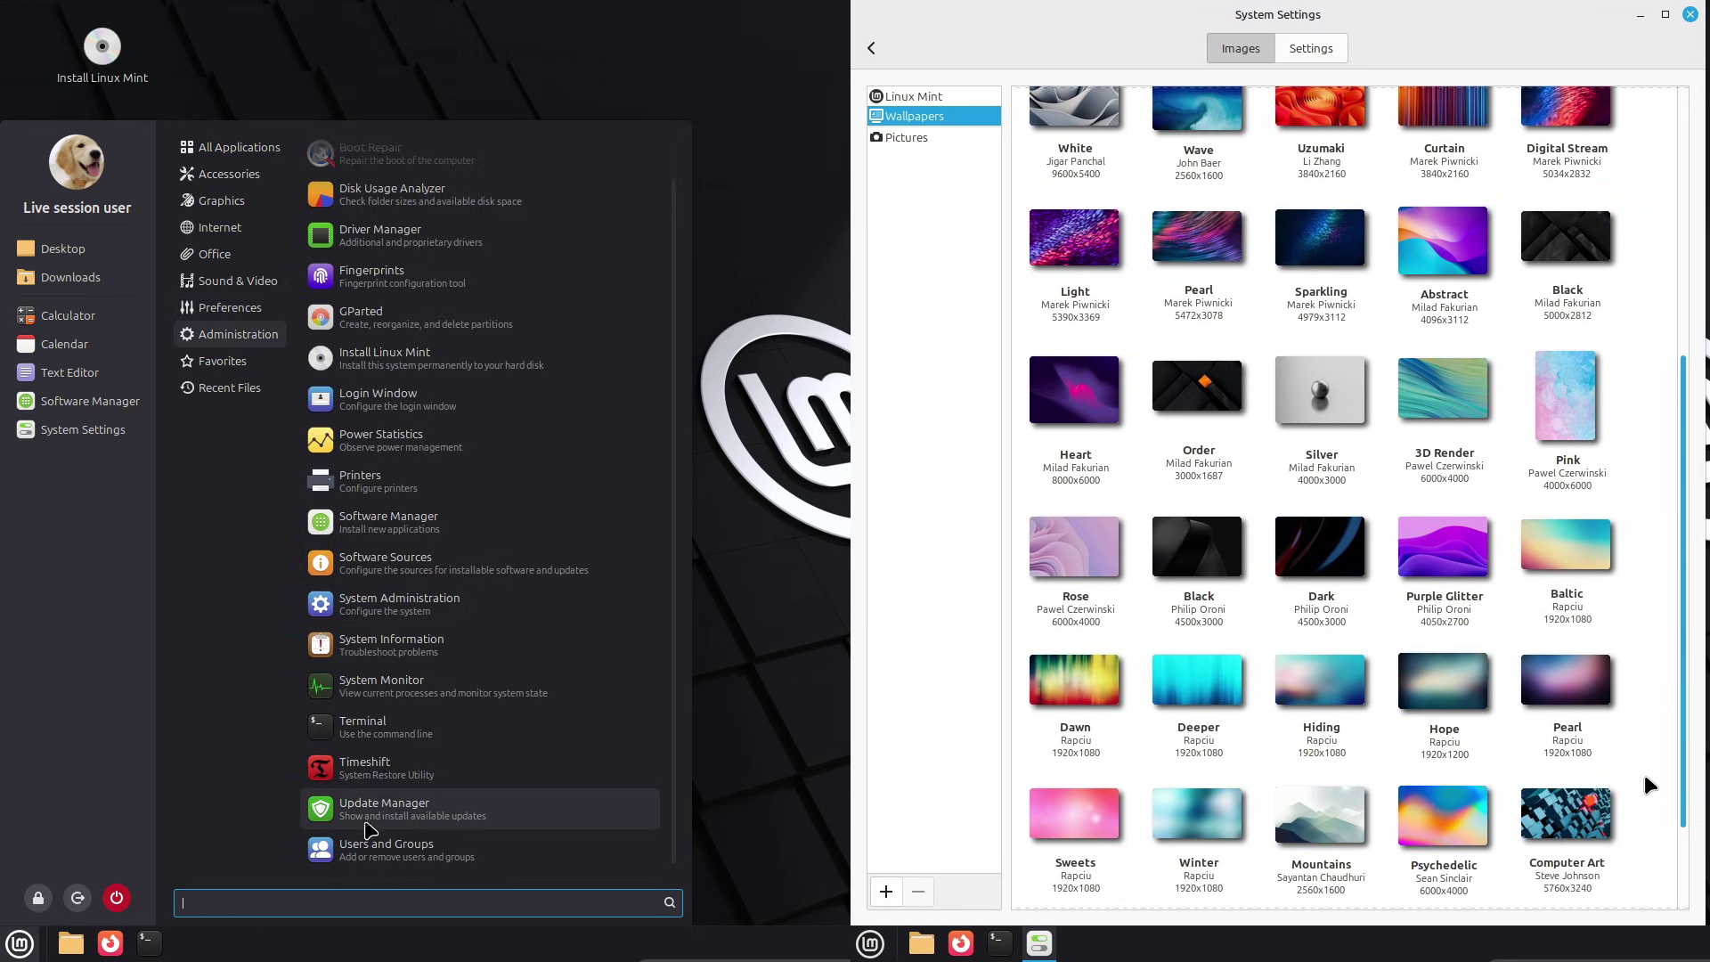
{"action": "left_click_drag", "start_coordinate": [1680, 526], "coordinate": [1677, 645]}
{"action": "mouse_move", "coordinate": [258, 365]}
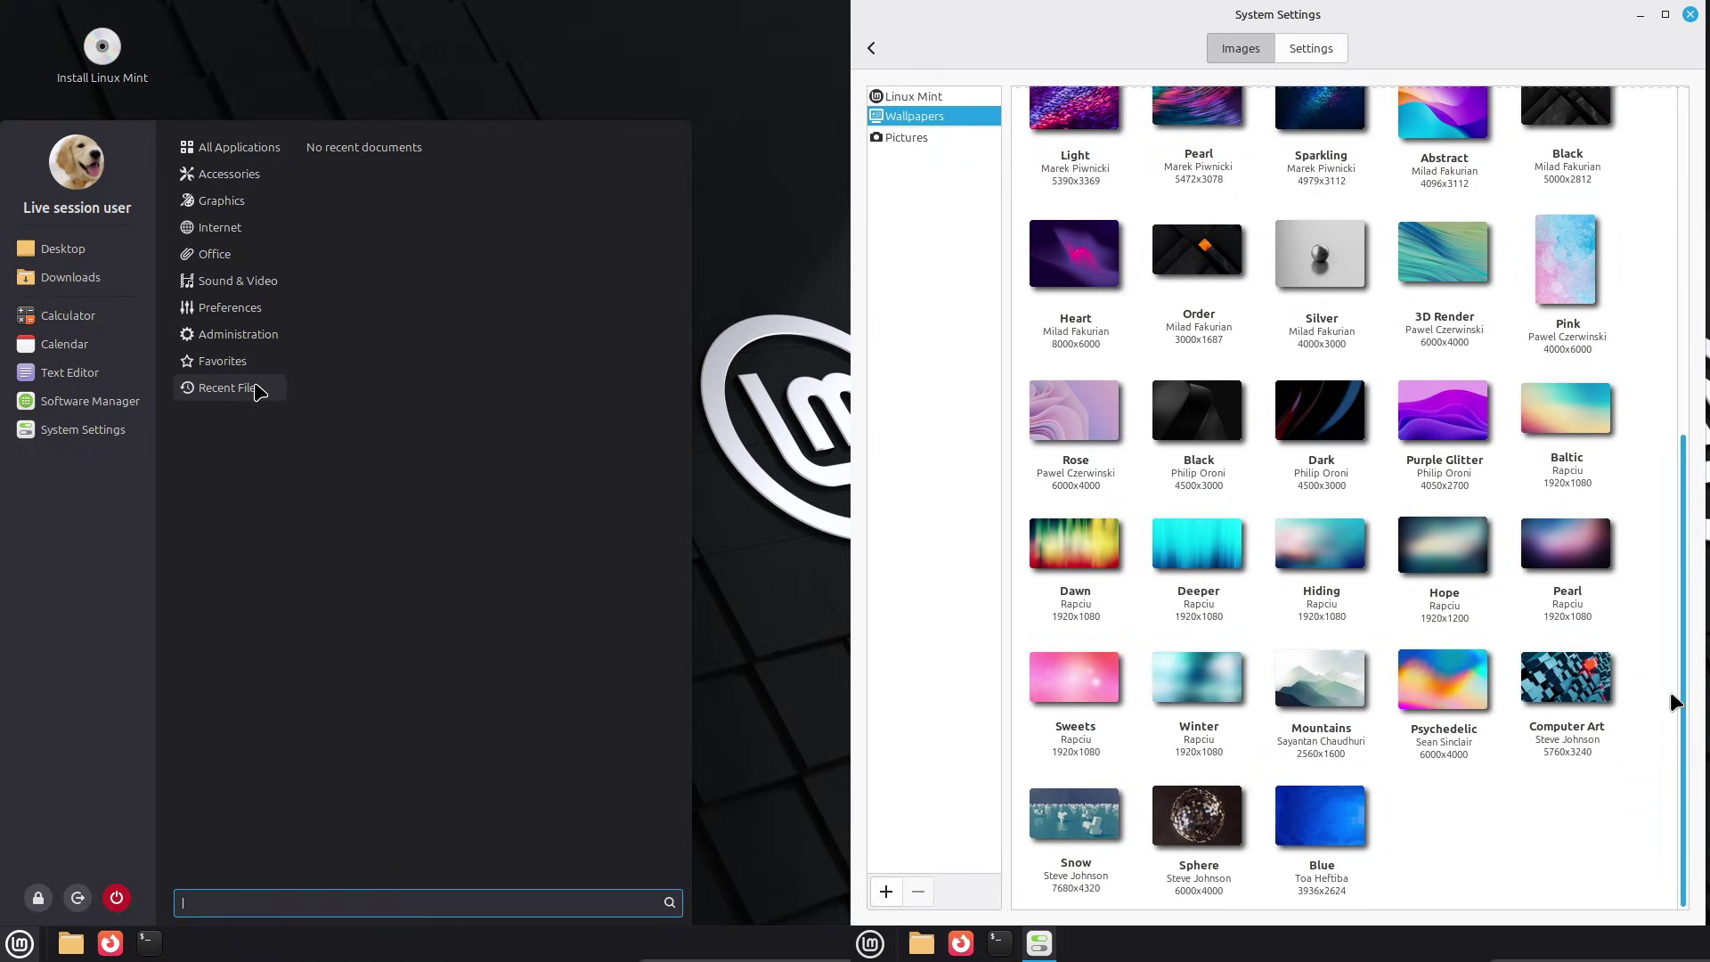
{"action": "left_click", "coordinate": [1593, 691]}
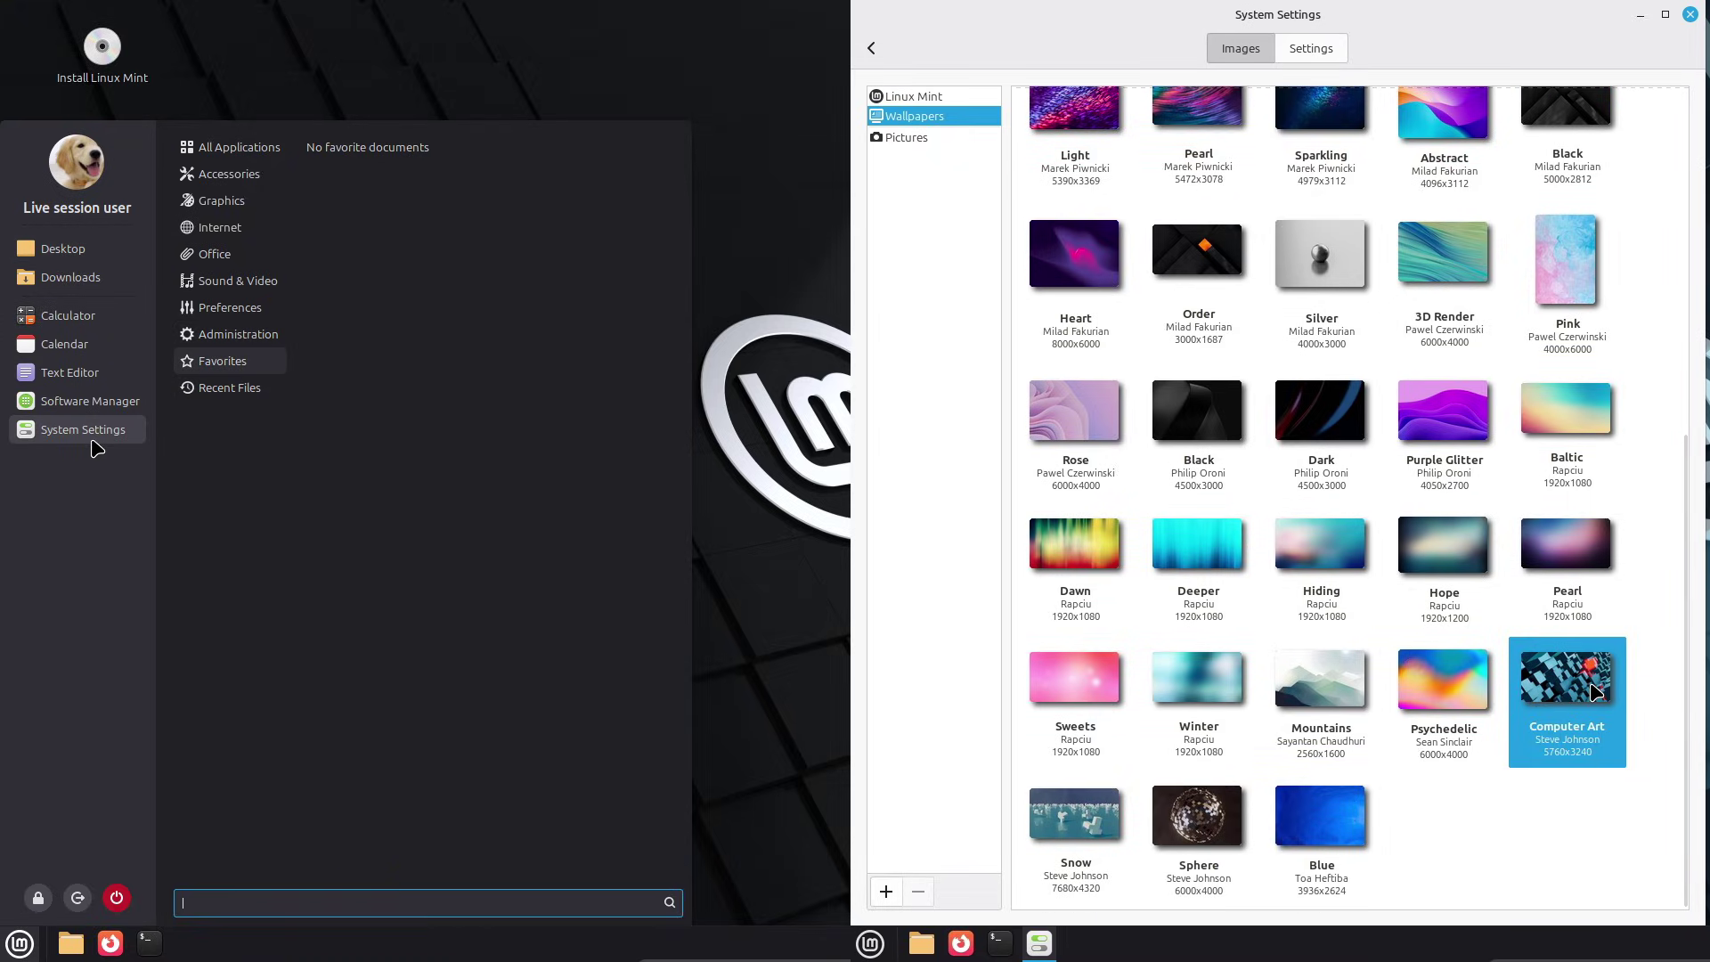
Step: Snap the terminal to the left half, enable Show Menubar, and open its Preferences
{"action": "left_click", "coordinate": [1689, 14]}
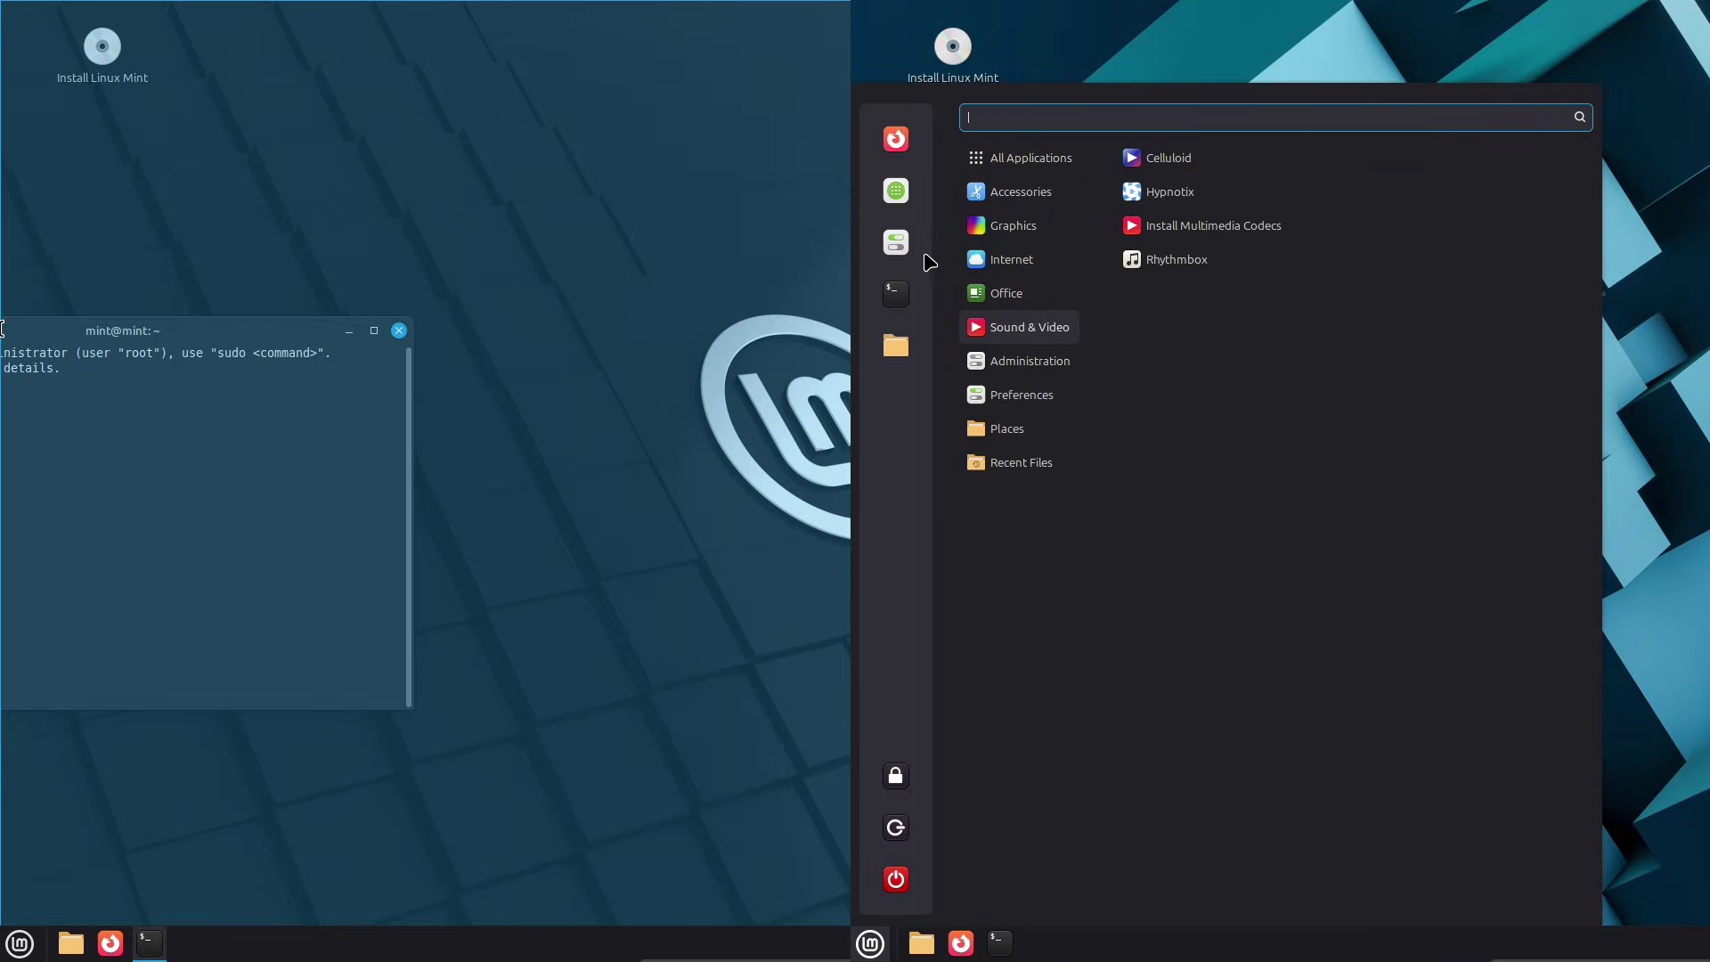
{"action": "left_click_drag", "start_coordinate": [2, 328], "coordinate": [4, 328]}
{"action": "right_click", "coordinate": [114, 324]}
{"action": "left_click", "coordinate": [128, 509]}
{"action": "right_click", "coordinate": [123, 328]}
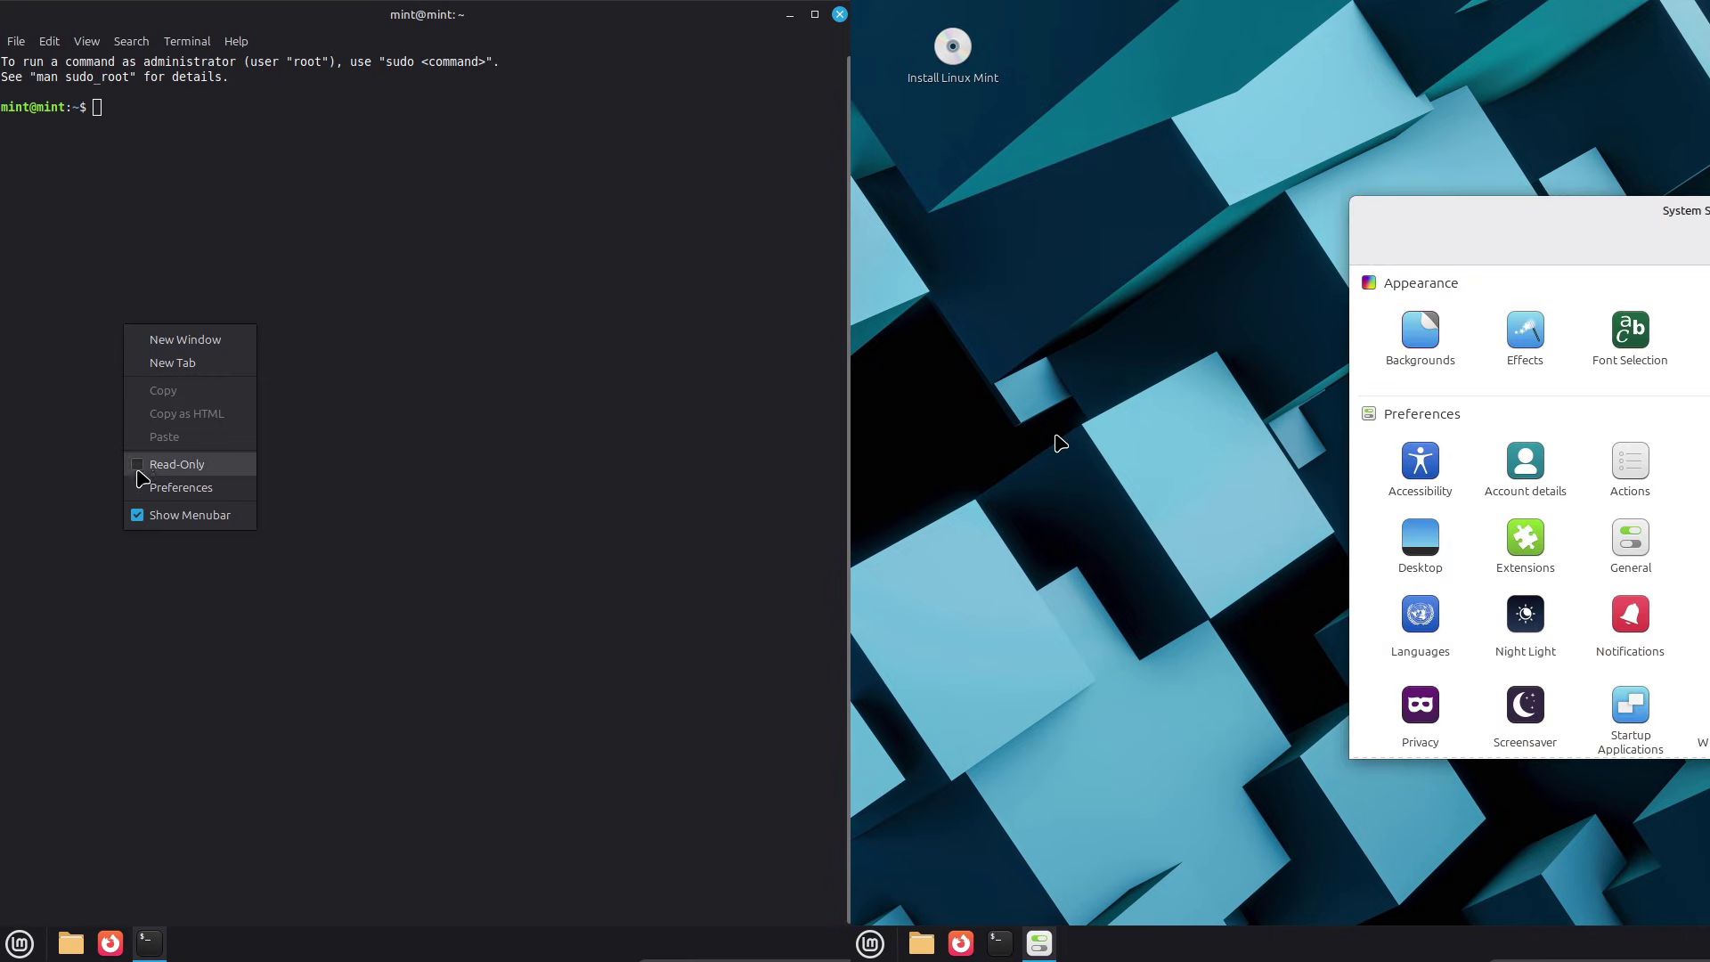
{"action": "left_click", "coordinate": [153, 481]}
Step: Open the Themes settings and give the terminal a custom 16-point Monospace font
{"action": "left_click_drag", "start_coordinate": [1338, 242], "coordinate": [852, 280]}
{"action": "left_click", "coordinate": [1210, 155]}
{"action": "left_click_drag", "start_coordinate": [1058, 105], "coordinate": [354, 233]}
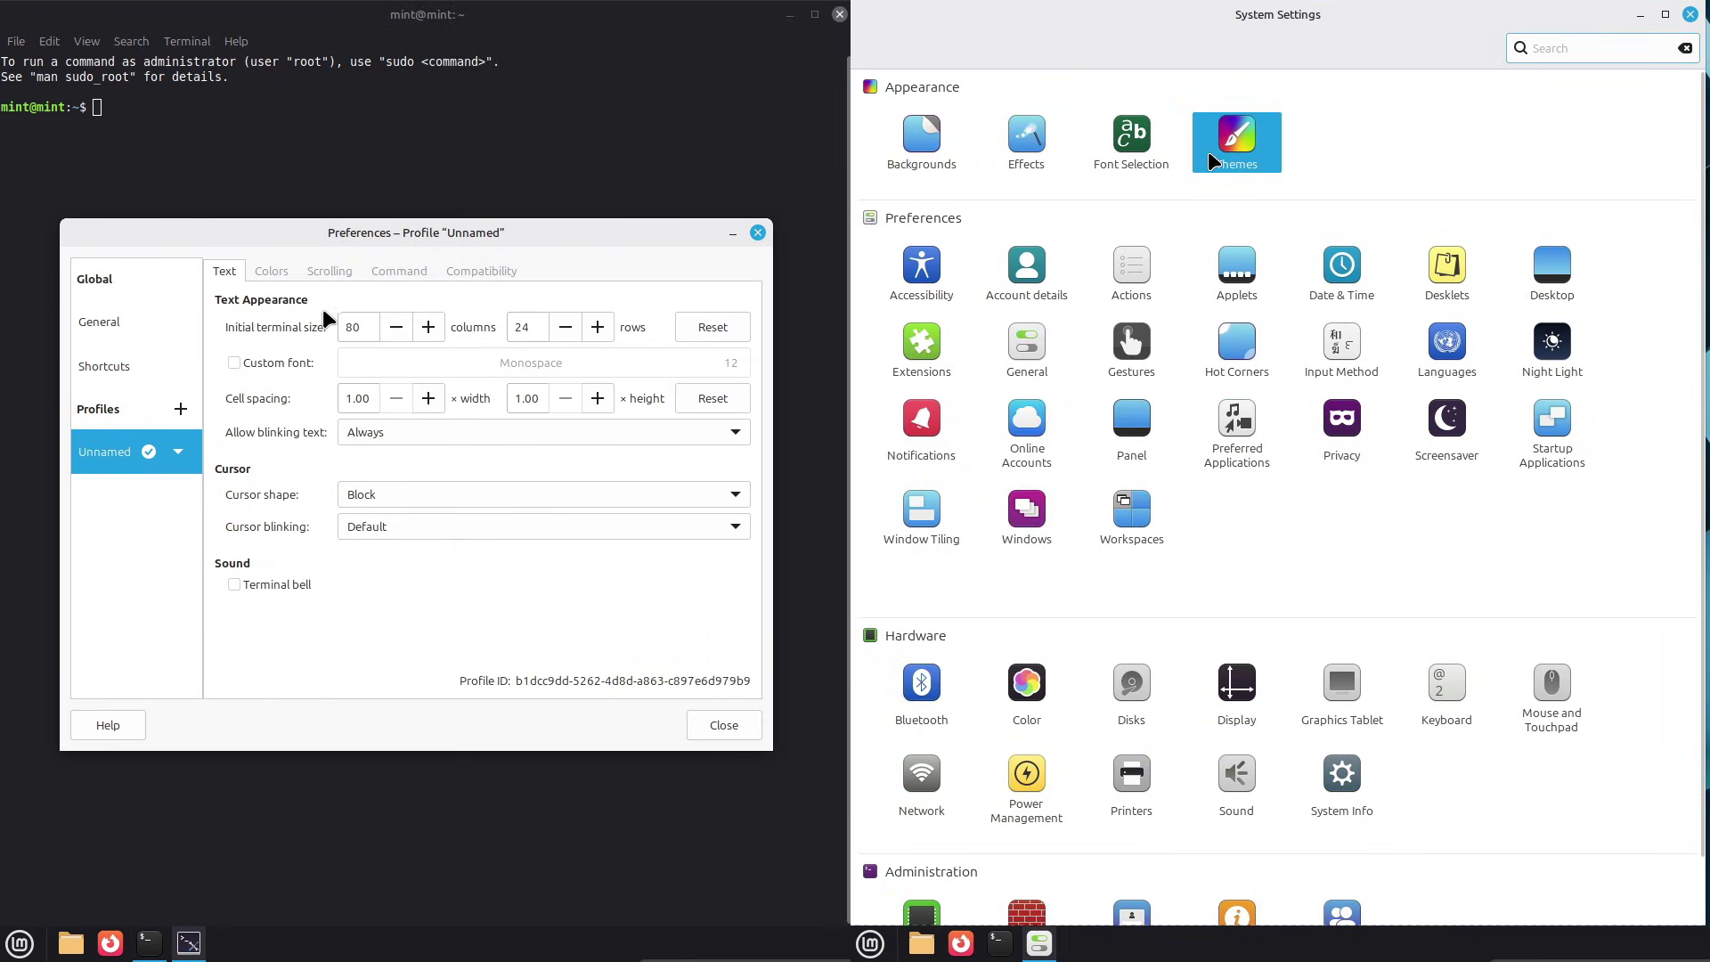
{"action": "left_click", "coordinate": [287, 368]}
{"action": "left_click", "coordinate": [371, 364]}
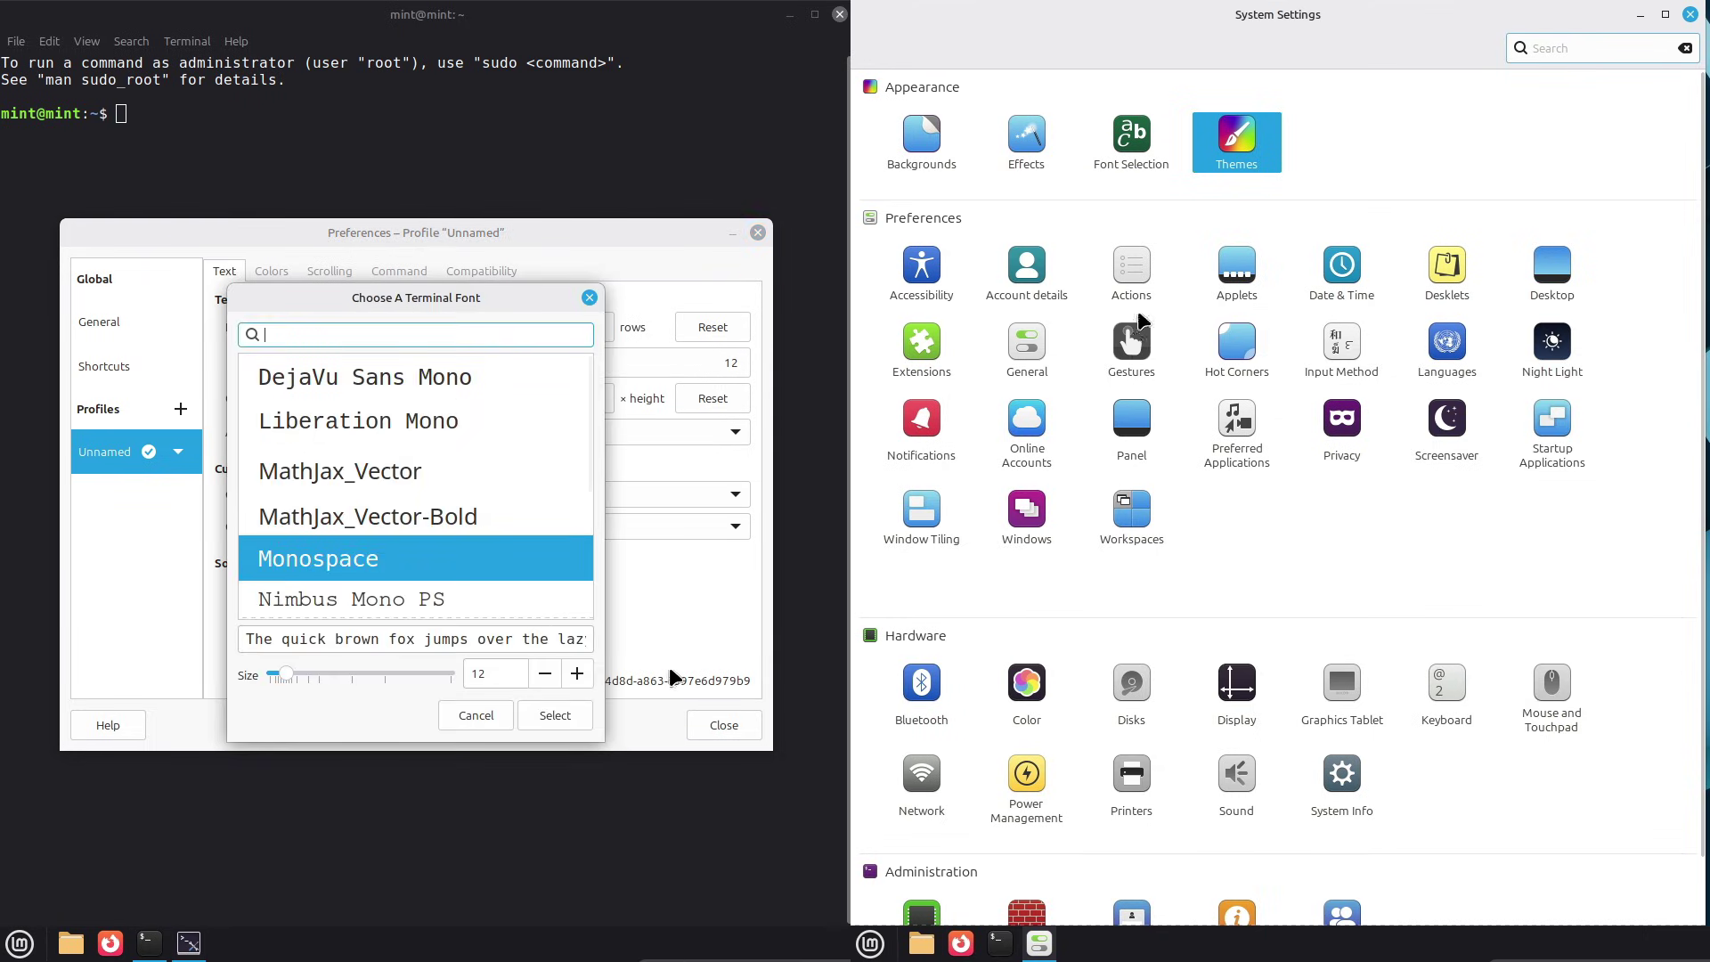
{"action": "left_click", "coordinate": [577, 674]}
{"action": "left_click", "coordinate": [577, 675]}
{"action": "left_click", "coordinate": [578, 674]}
{"action": "left_click", "coordinate": [577, 675]}
{"action": "left_click", "coordinate": [577, 674]}
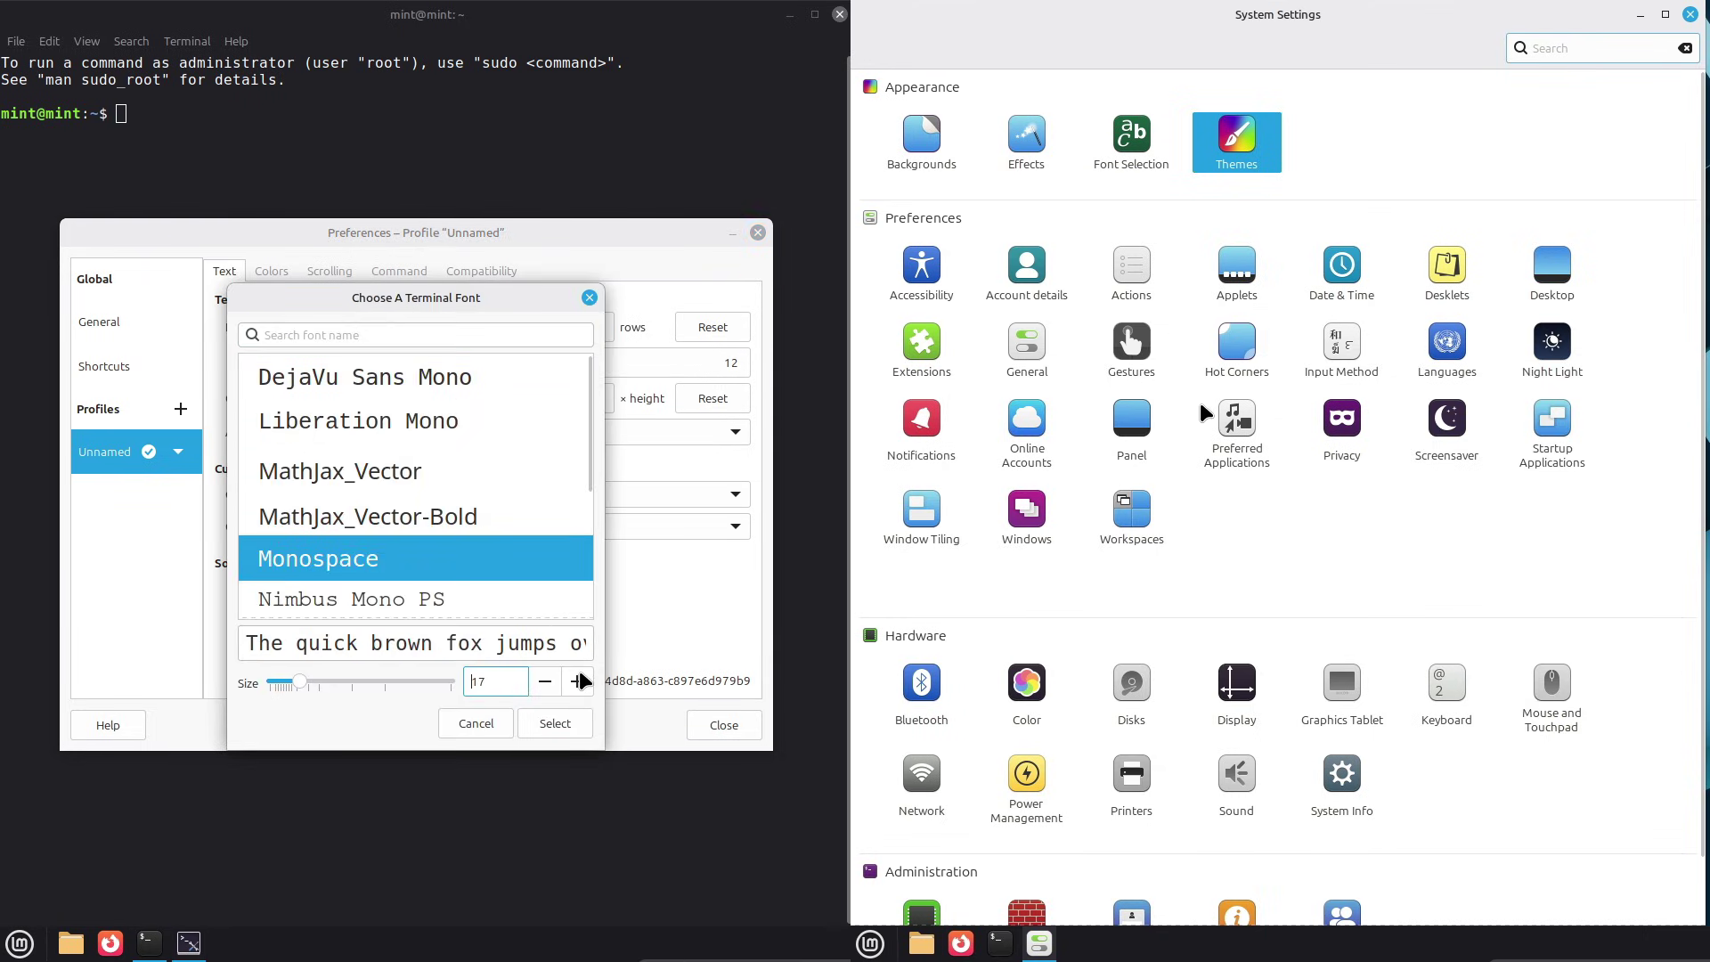
{"action": "left_click", "coordinate": [554, 723]}
{"action": "left_click", "coordinate": [724, 725]}
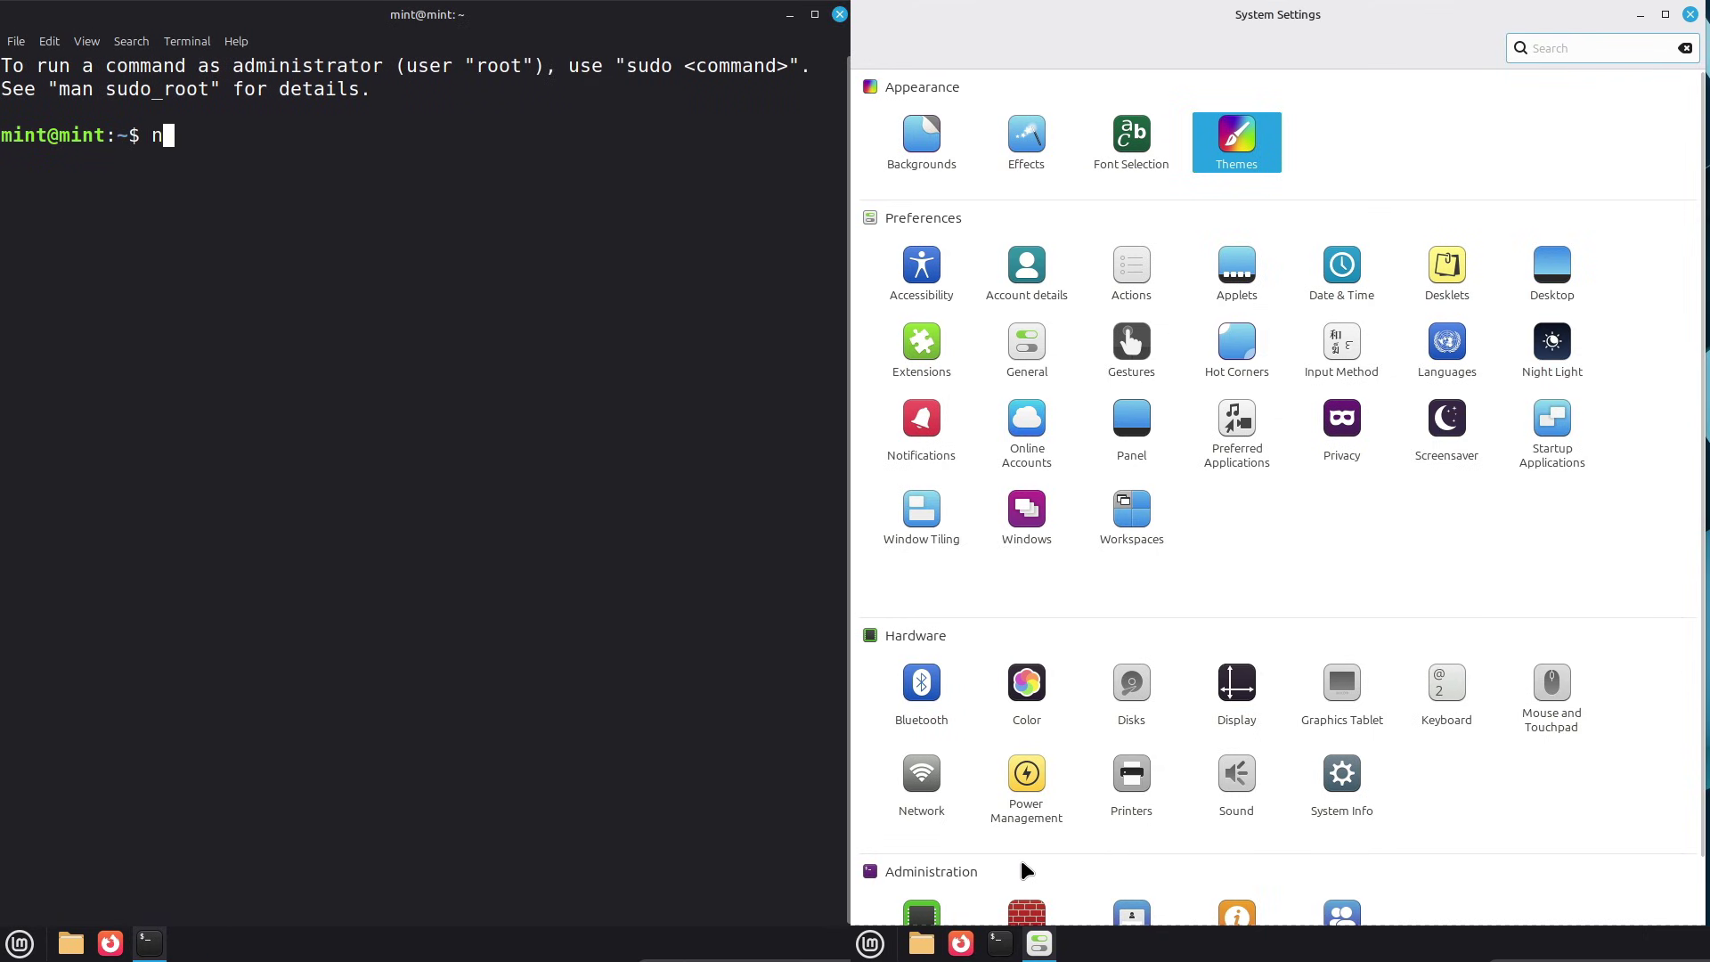
Step: Run neofetch to show the Linux Mint 22.3 summary
{"action": "type", "text": "fee"}
{"action": "left_click", "coordinate": [873, 943]}
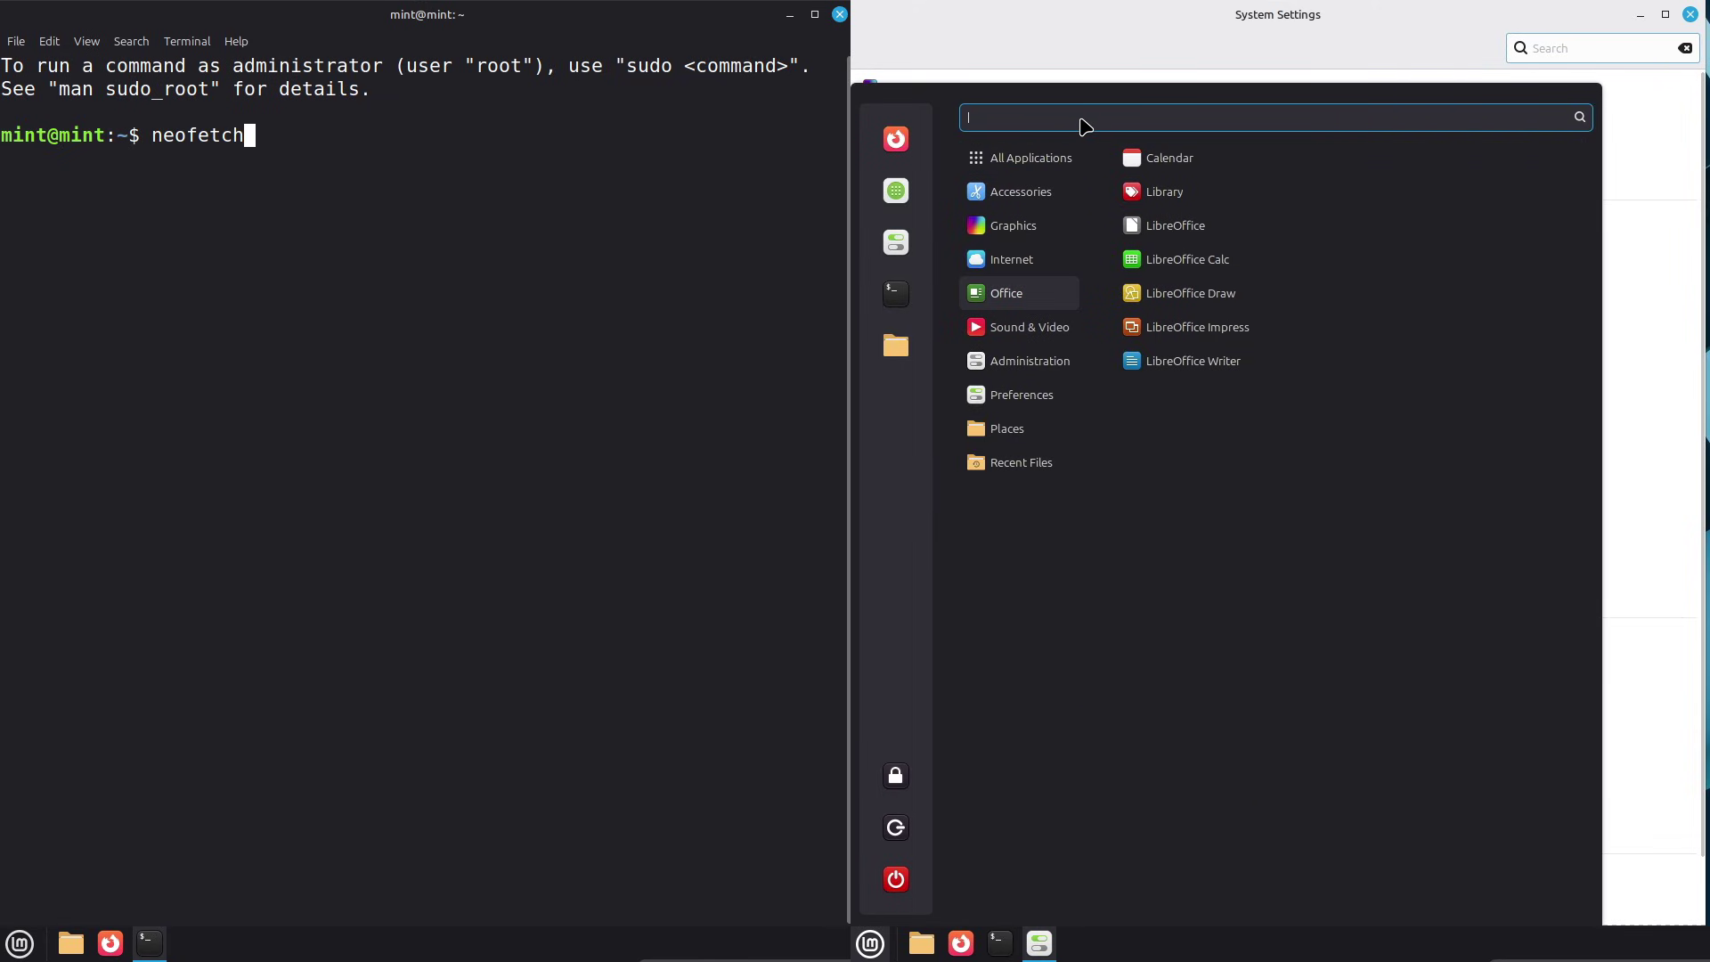
{"action": "key", "text": "Return"}
Step: Print the Mint release with cat /etc/issue and open the advanced theme settings
{"action": "type", "text": "ter"}
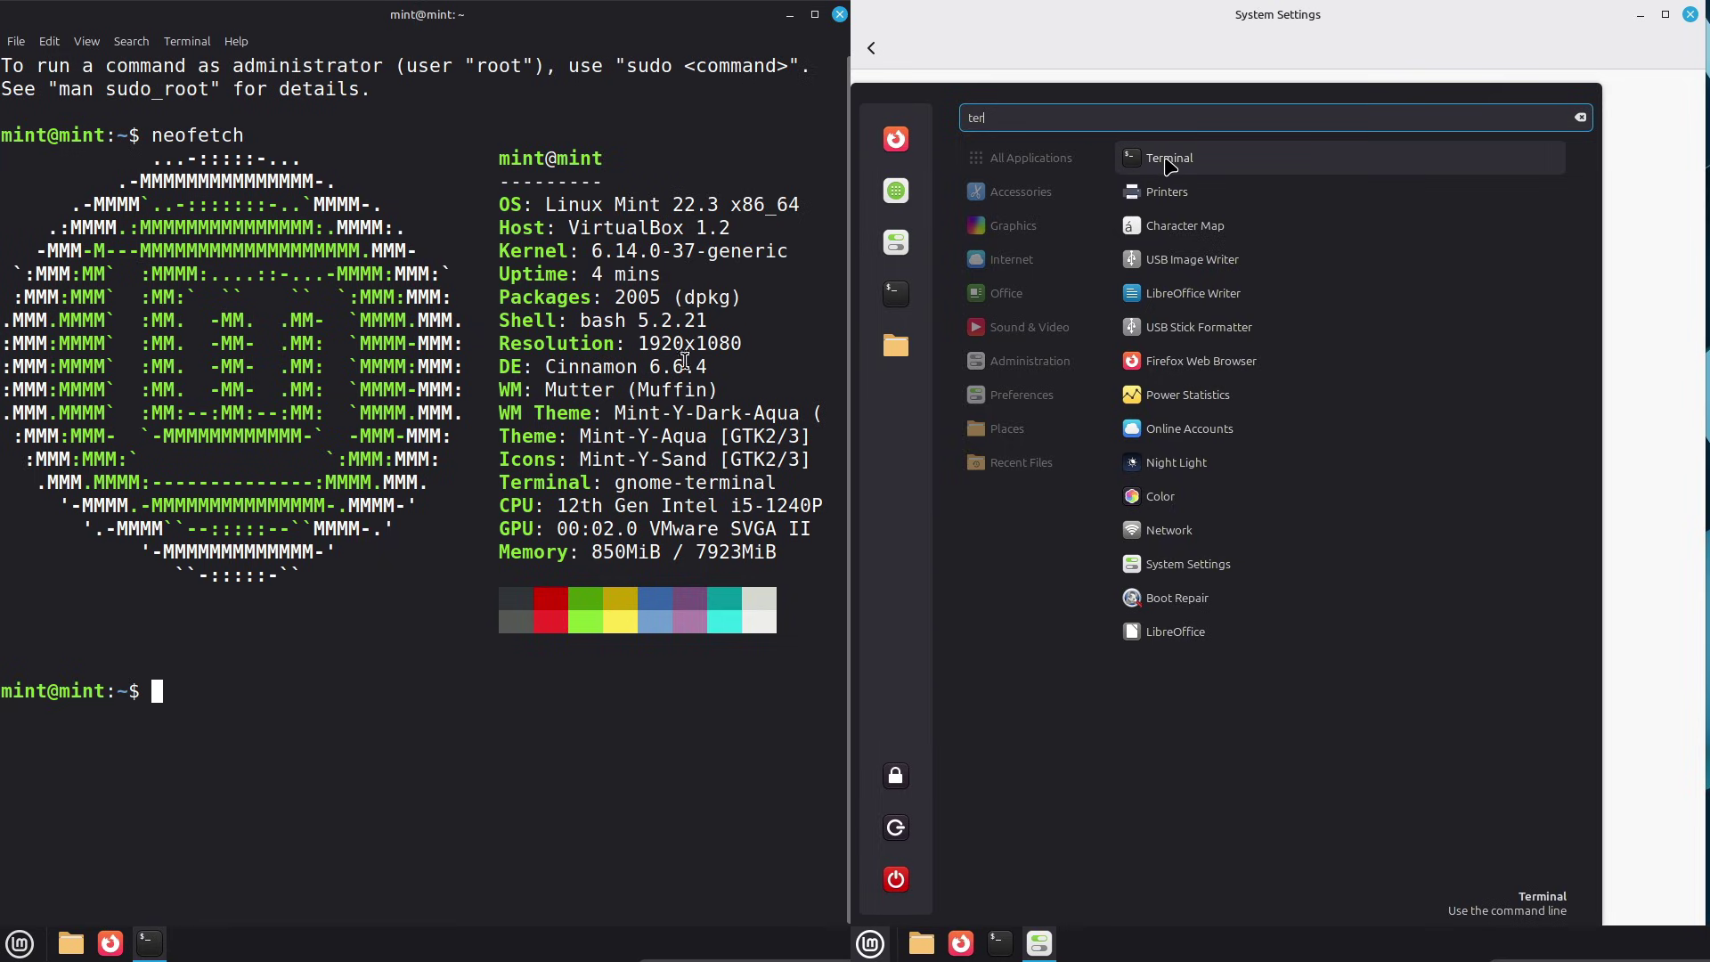
{"action": "left_click", "coordinate": [1169, 159]}
{"action": "type", "text": "cat "}
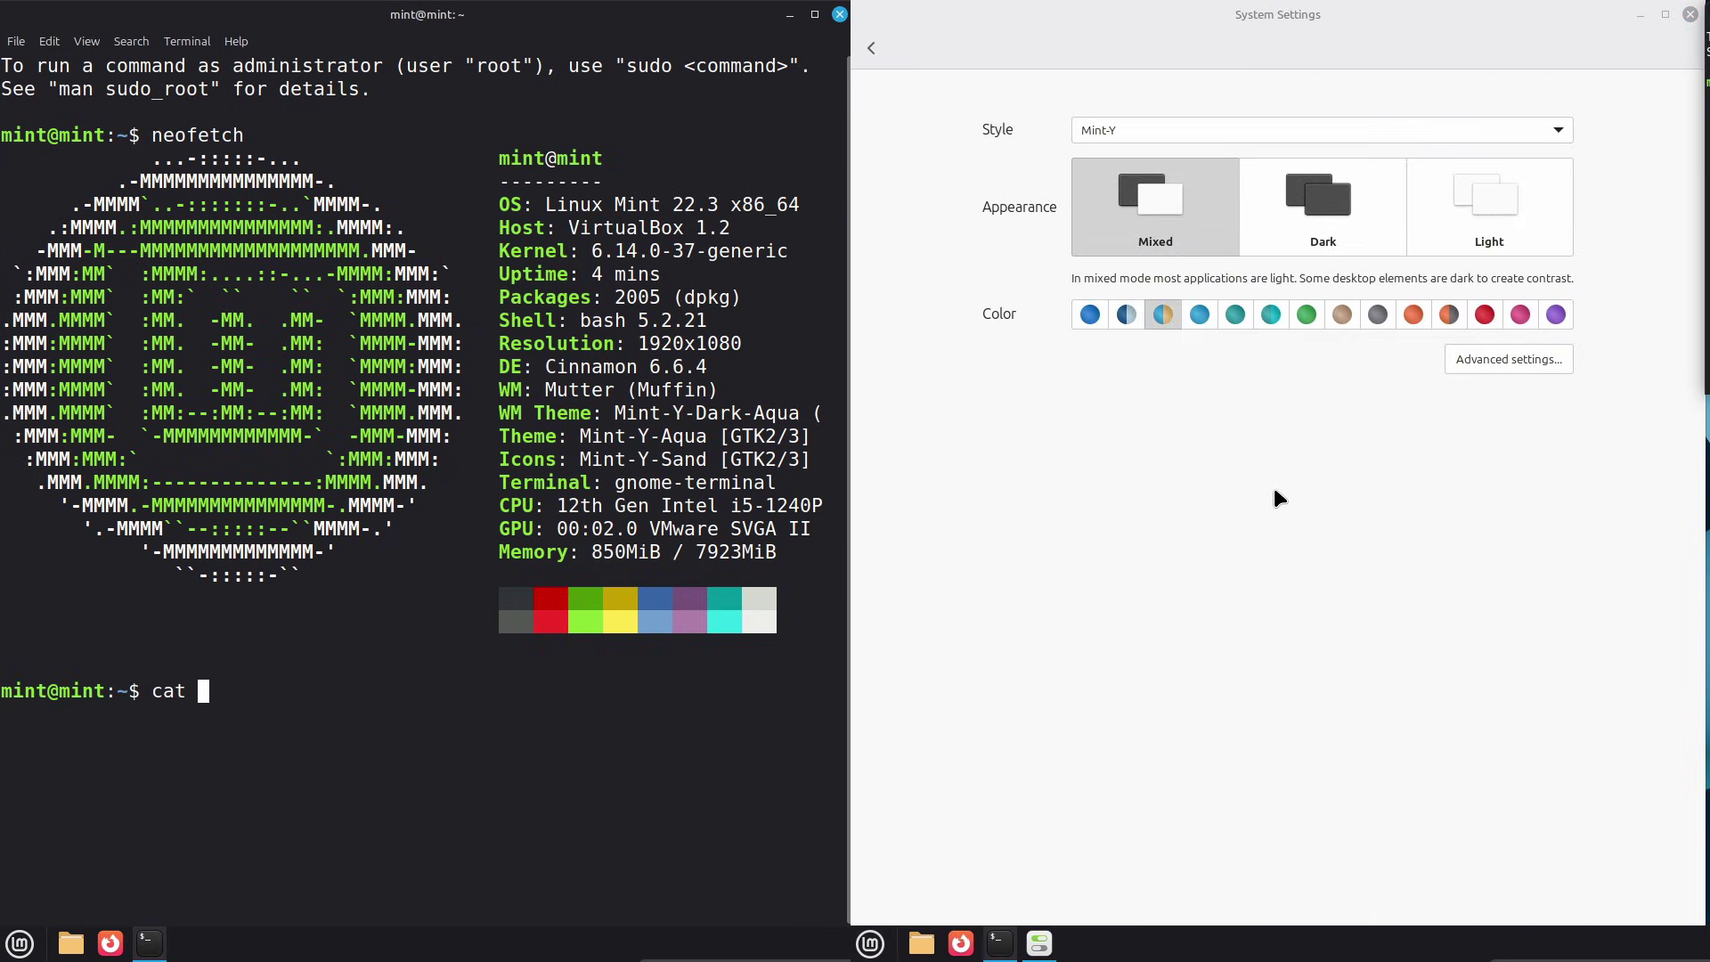
{"action": "type", "text": "/etc/issue"}
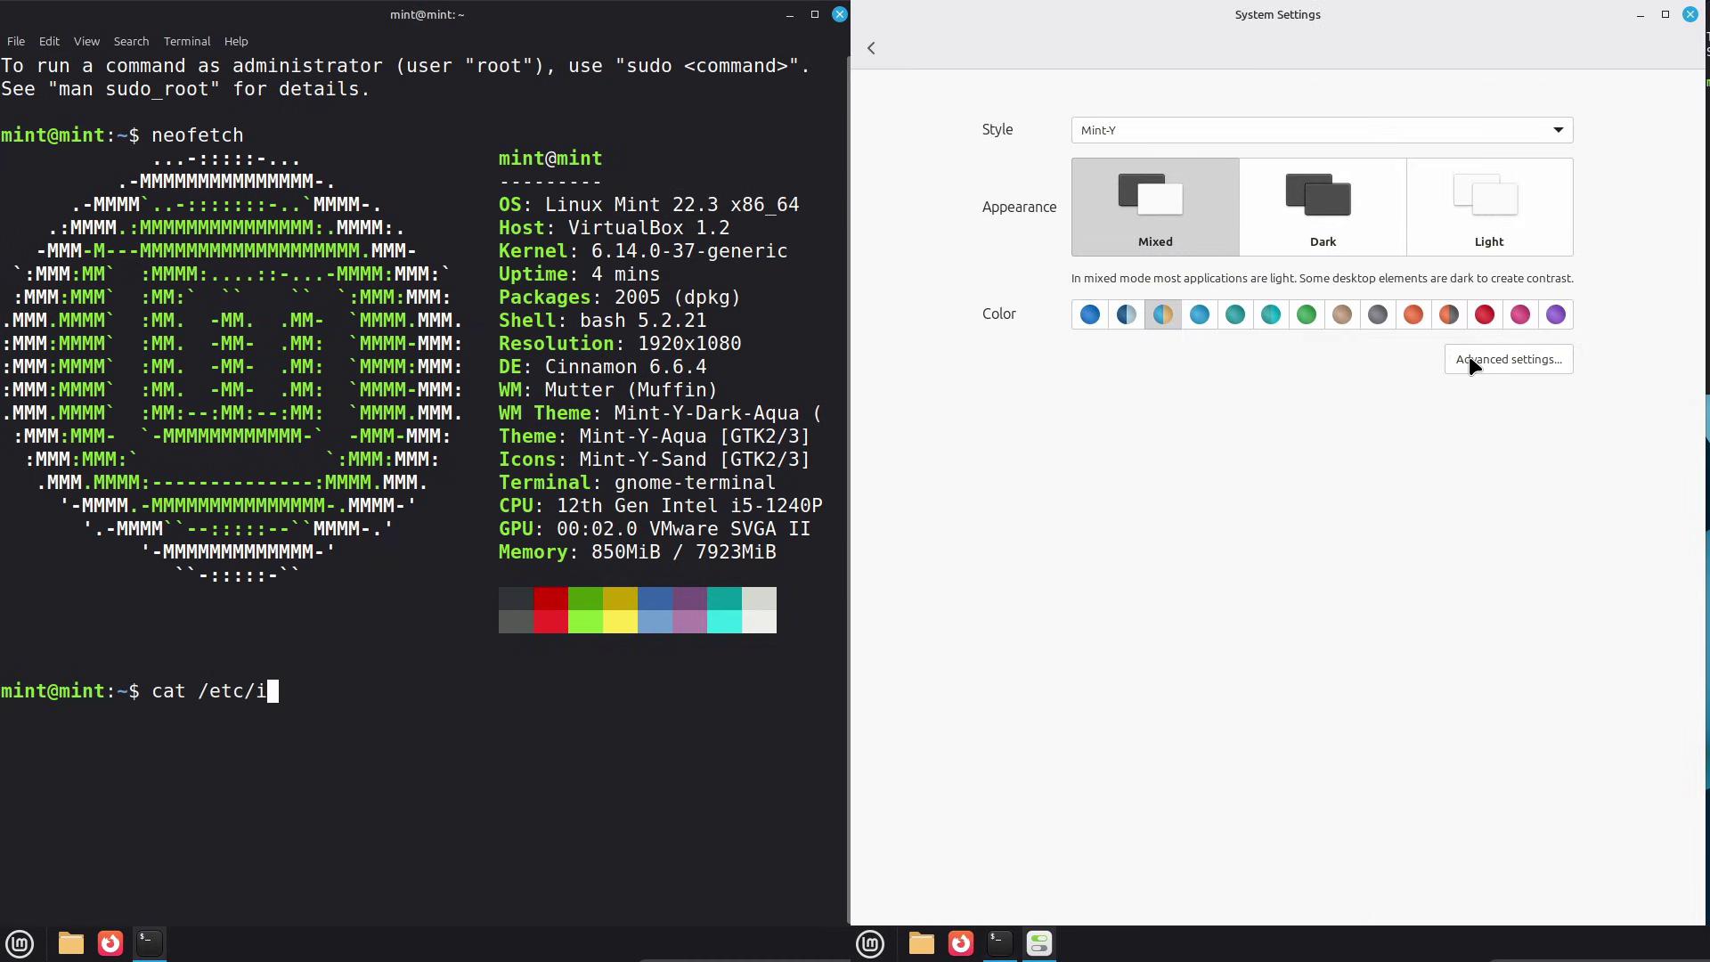
{"action": "left_click", "coordinate": [1467, 355]}
{"action": "key", "text": "Return"}
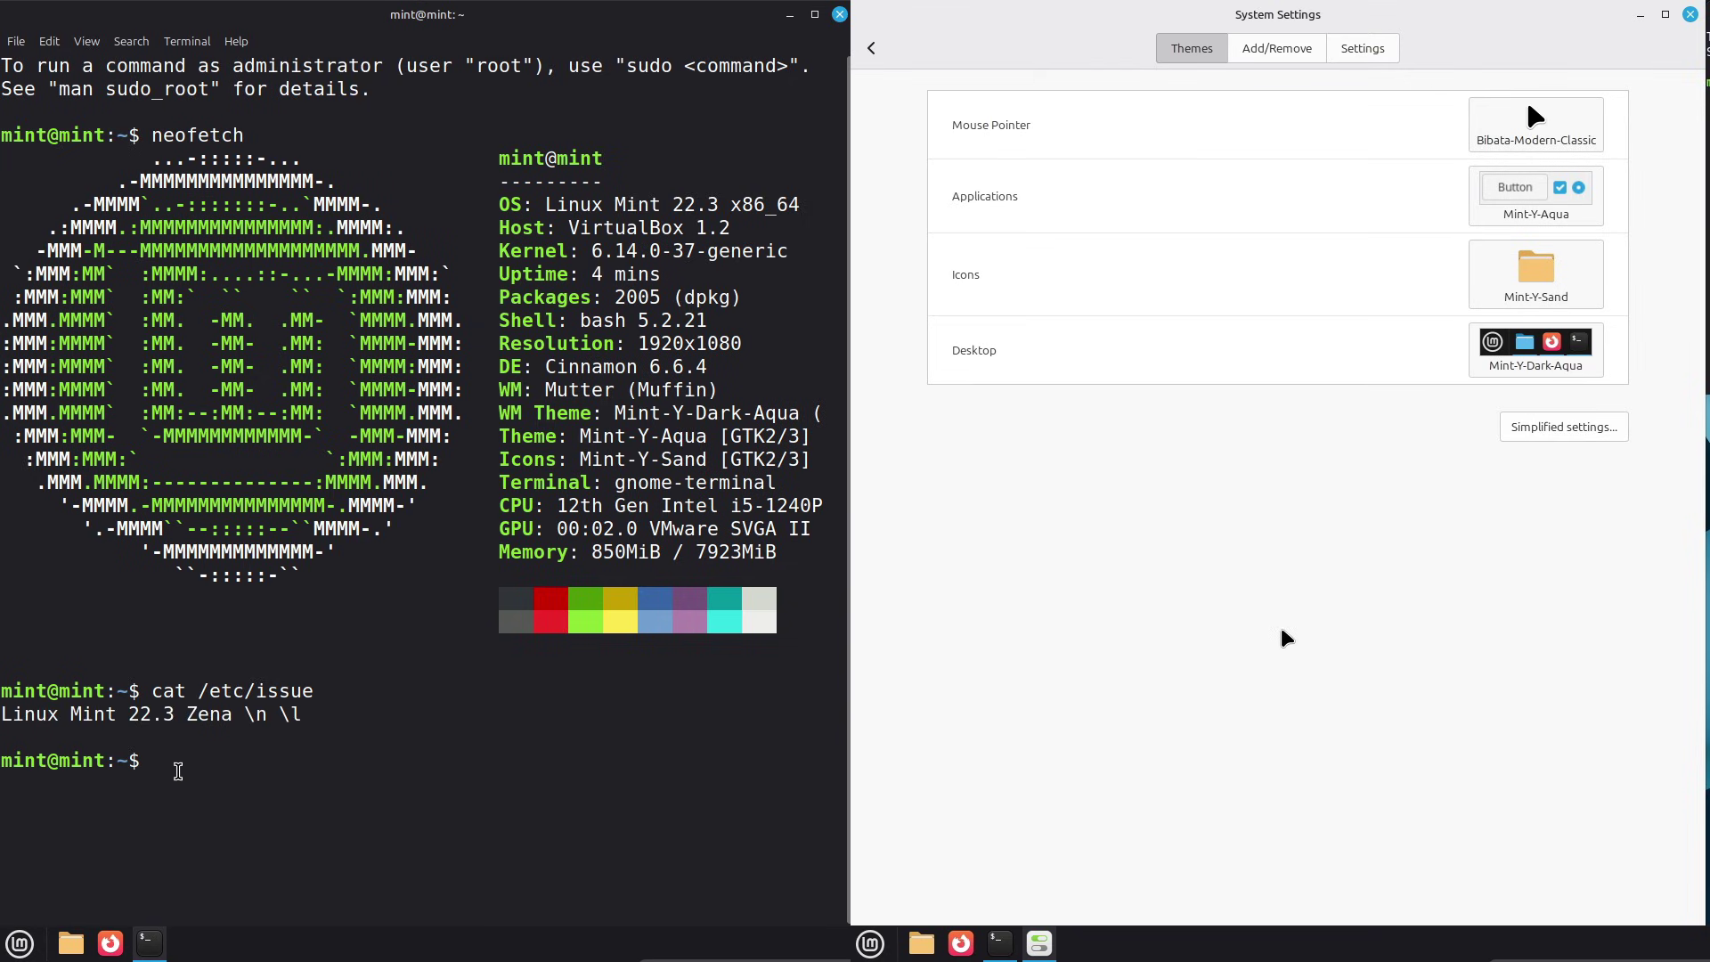
Step: Print the Python version with python3 --version while browsing downloadable desktop themes
{"action": "type", "text": "python"}
{"action": "left_click", "coordinate": [1276, 48]}
{"action": "type", "text": "3  --"}
{"action": "left_click", "coordinate": [1338, 52]}
{"action": "type", "text": "version"}
{"action": "key", "text": "Return"}
{"action": "left_click", "coordinate": [1285, 48]}
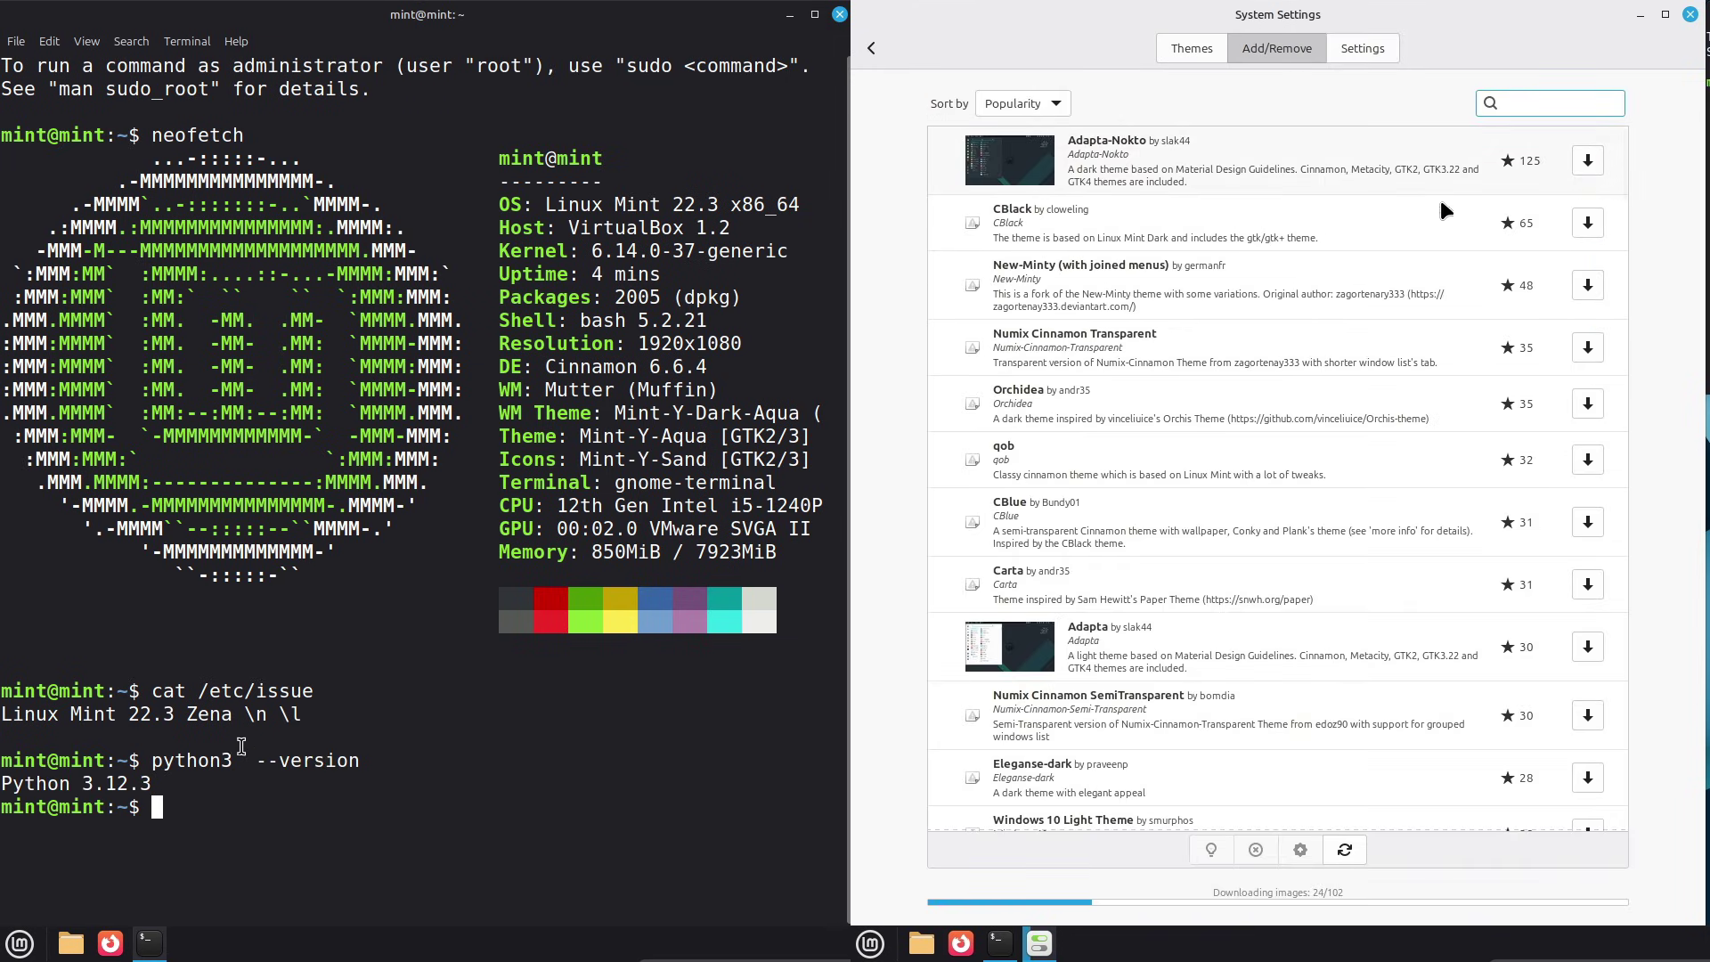
Step: Clear the terminal, run inxi -sv8, and sort the downloadable themes by date
{"action": "type", "text": "clear"}
{"action": "left_click", "coordinate": [1058, 105]}
{"action": "key", "text": "Return"}
{"action": "type", "text": "i"}
{"action": "left_click", "coordinate": [1031, 132]}
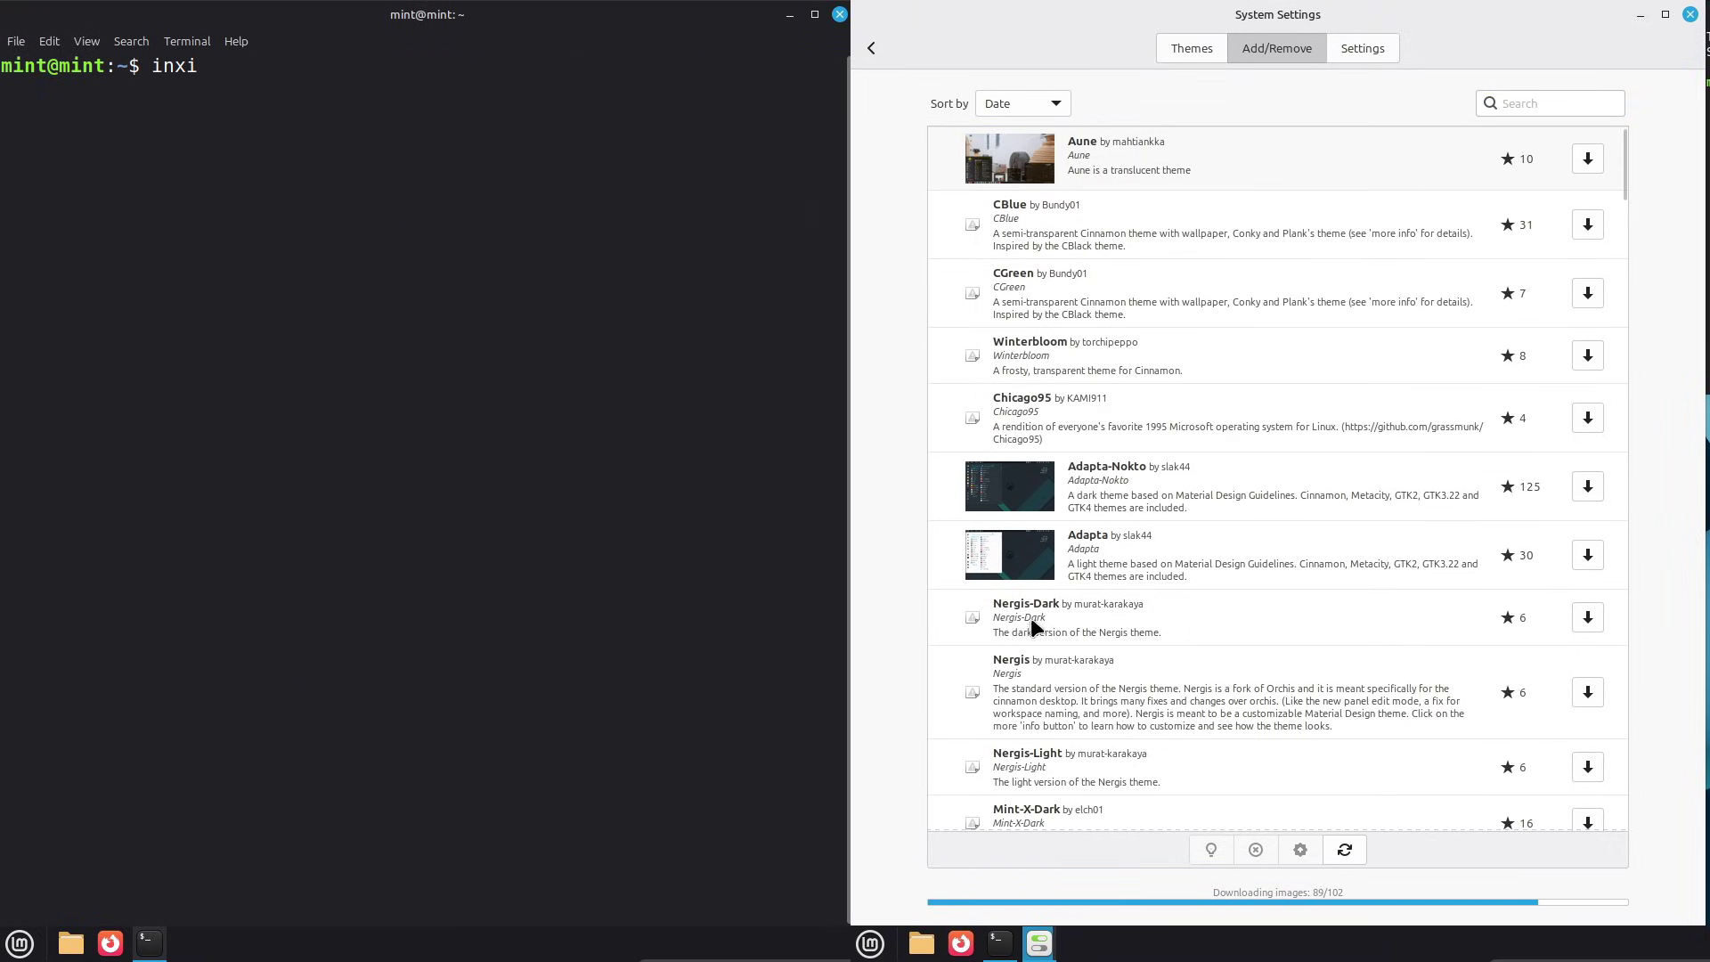
{"action": "type", "text": "nxi -sv8"}
{"action": "key", "text": "Return"}
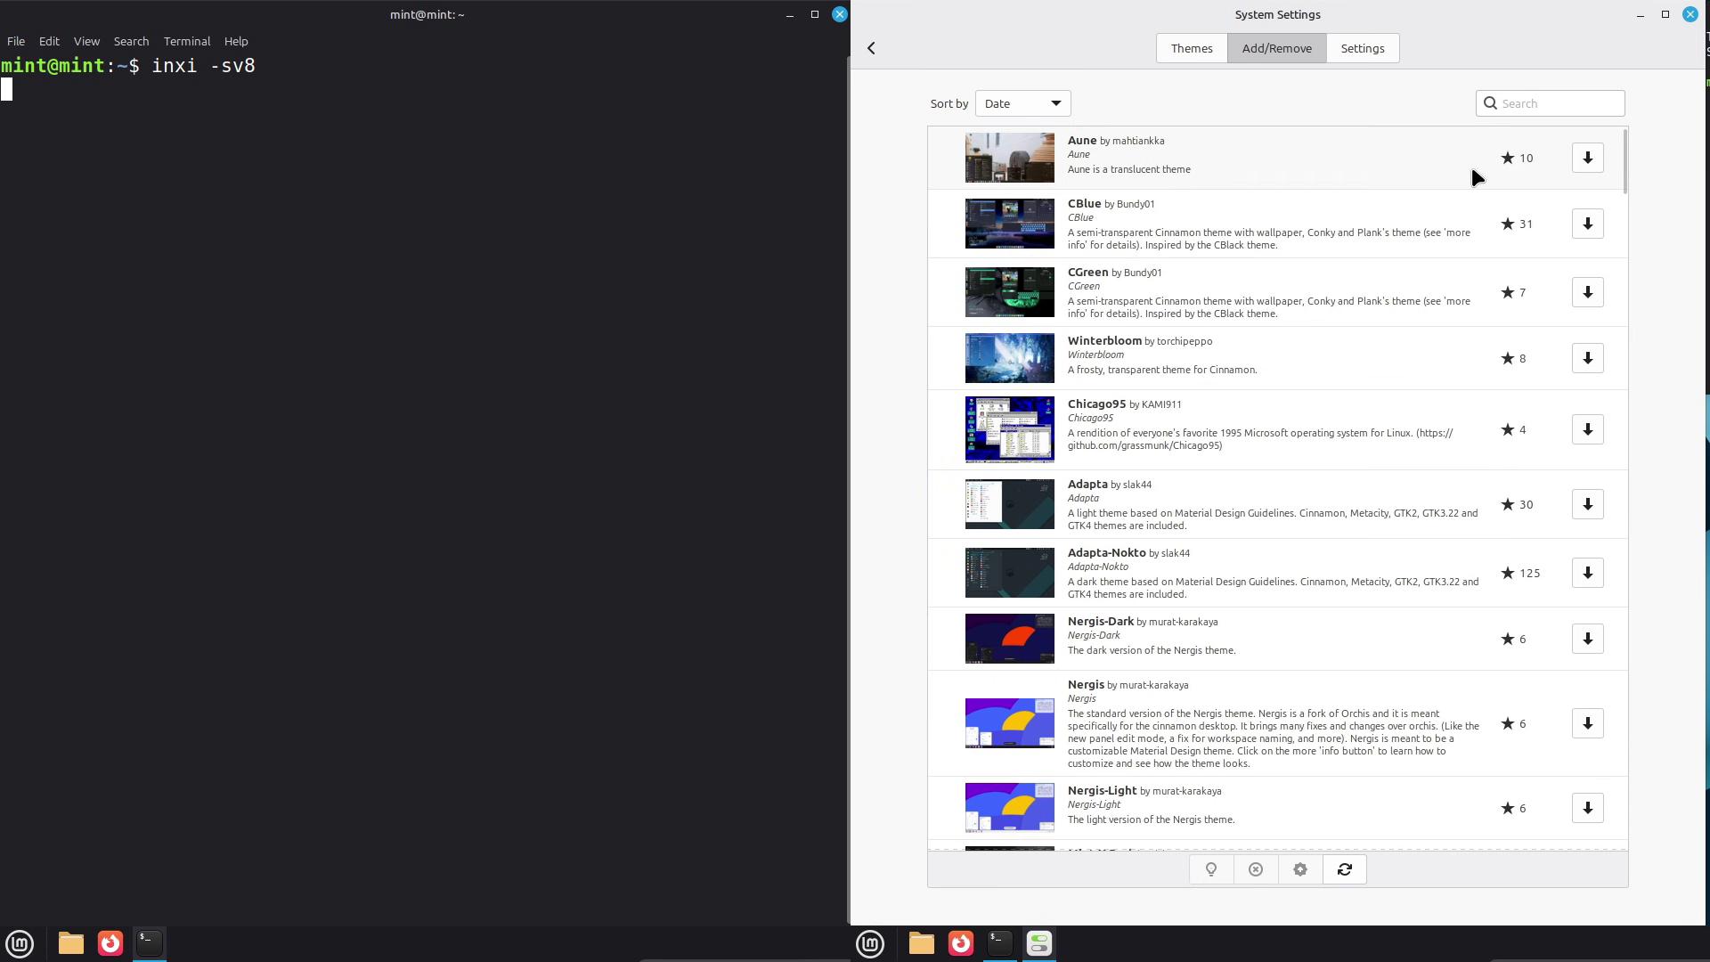
Step: Install the Aune theme and select the Info section of the inxi report
{"action": "left_click", "coordinate": [1589, 160]}
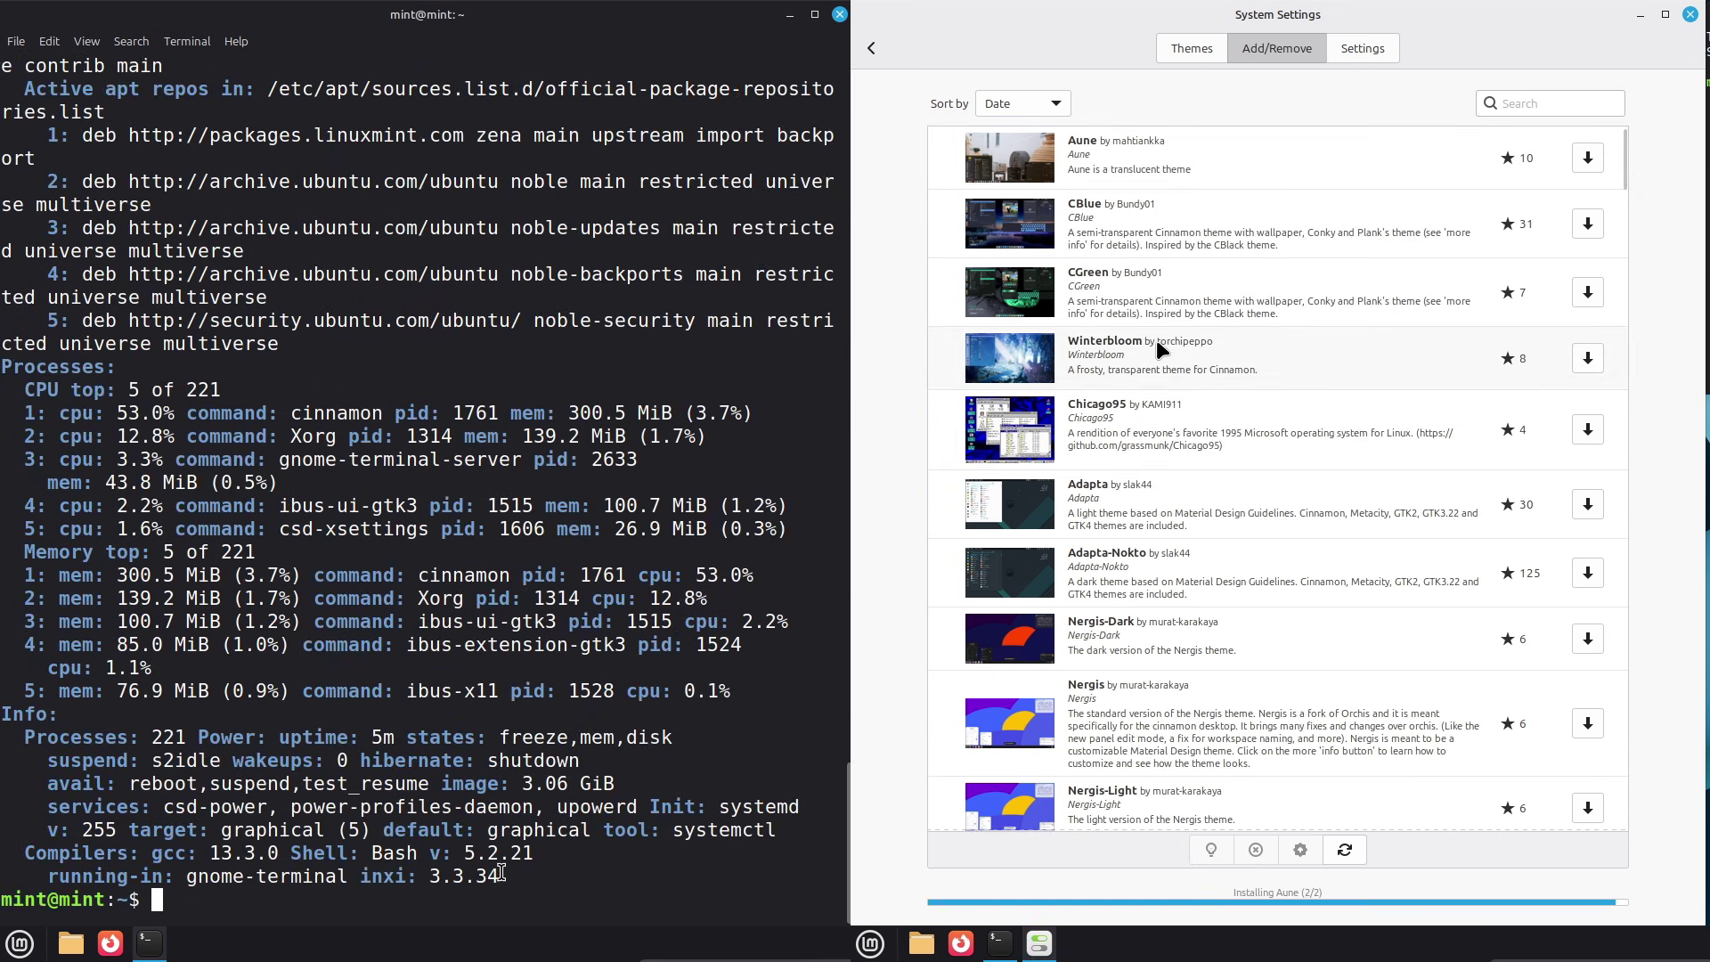
{"action": "left_click_drag", "start_coordinate": [499, 877], "coordinate": [3, 710]}
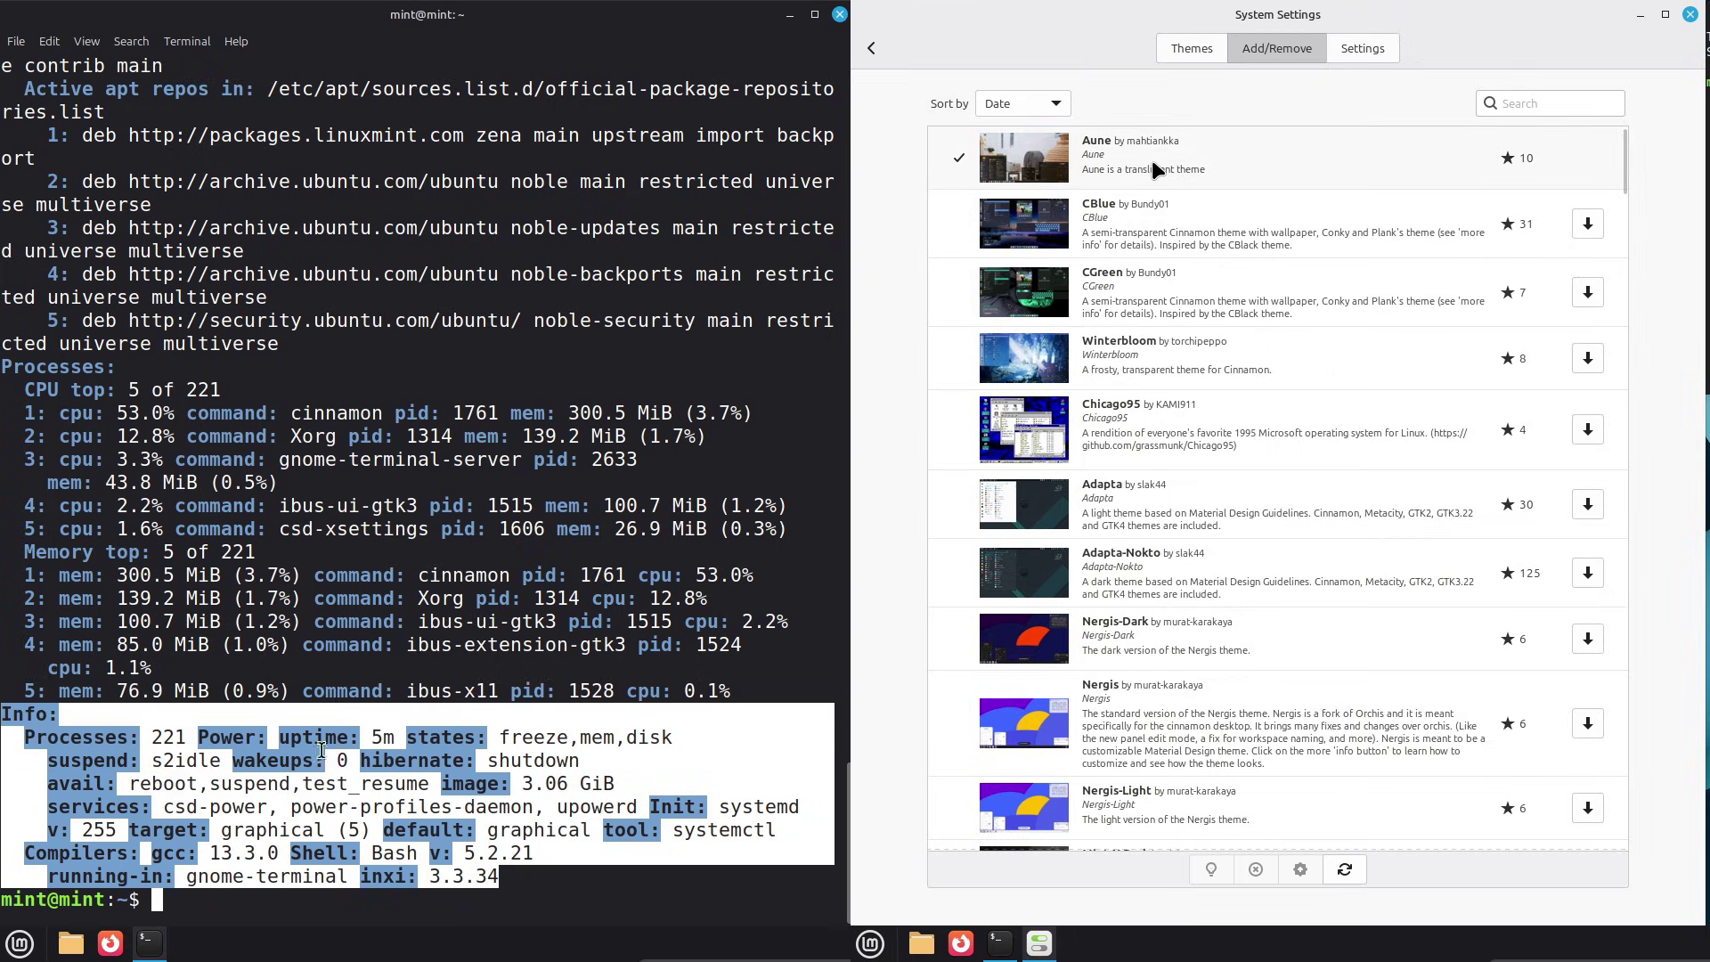
{"action": "left_click", "coordinate": [1188, 49]}
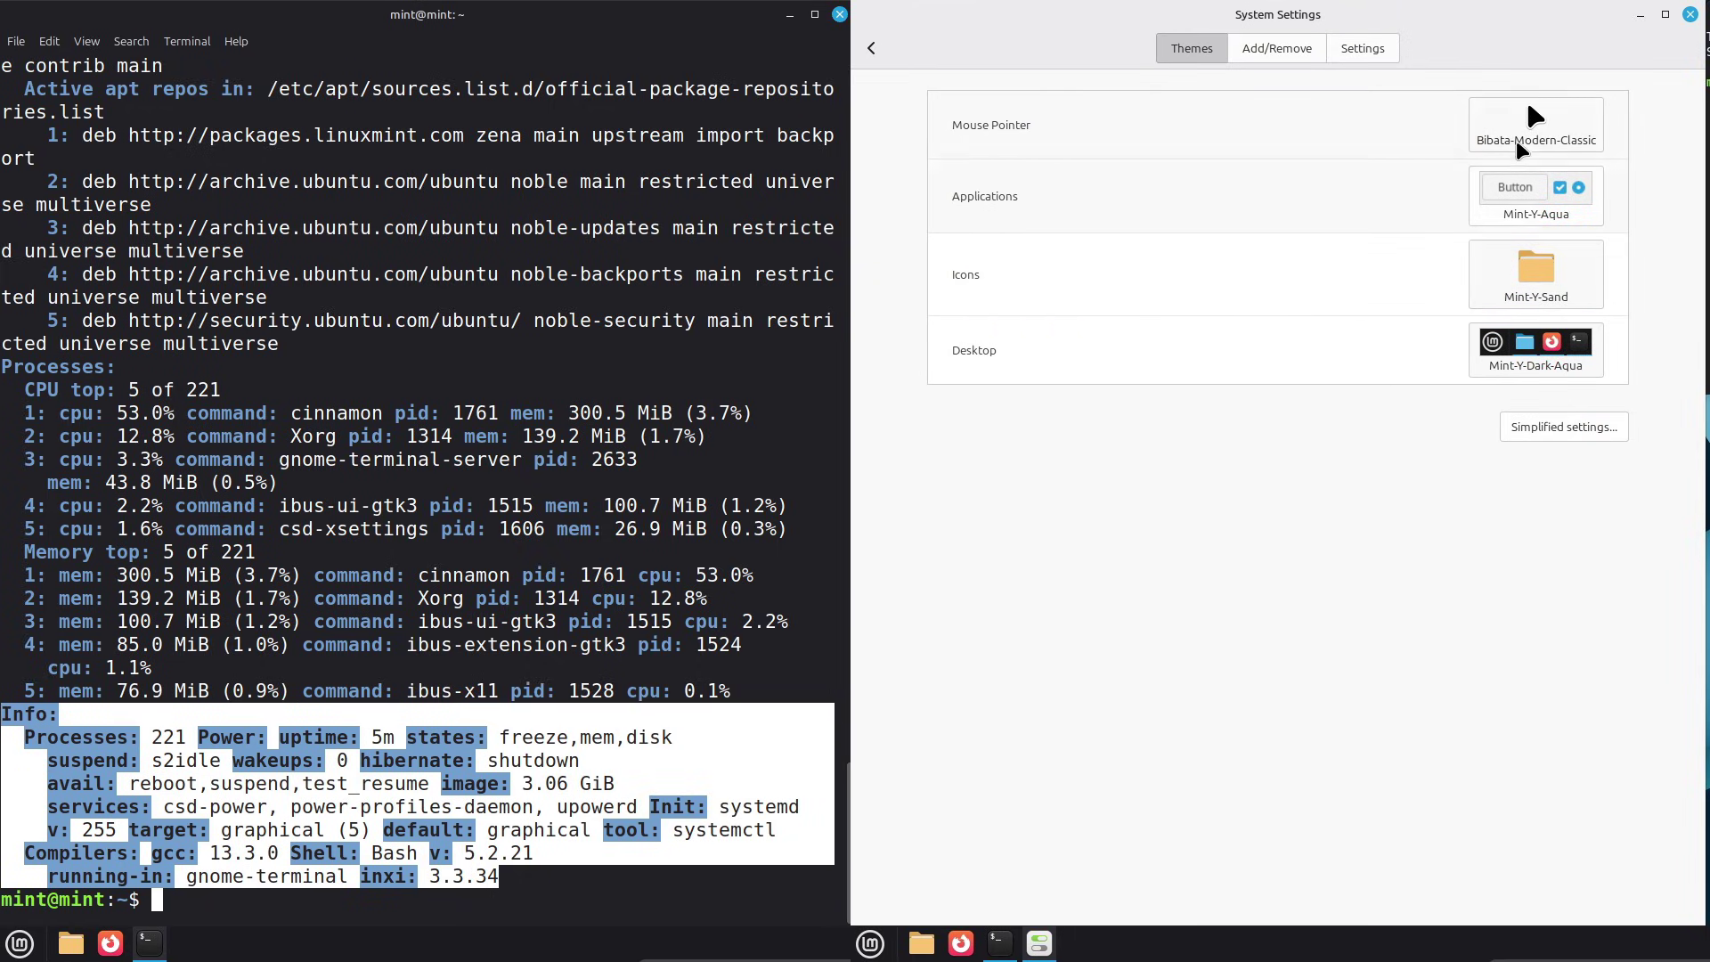
Step: Apply Aune as the desktop theme and browse the icon themes list
{"action": "left_click", "coordinate": [1514, 347]}
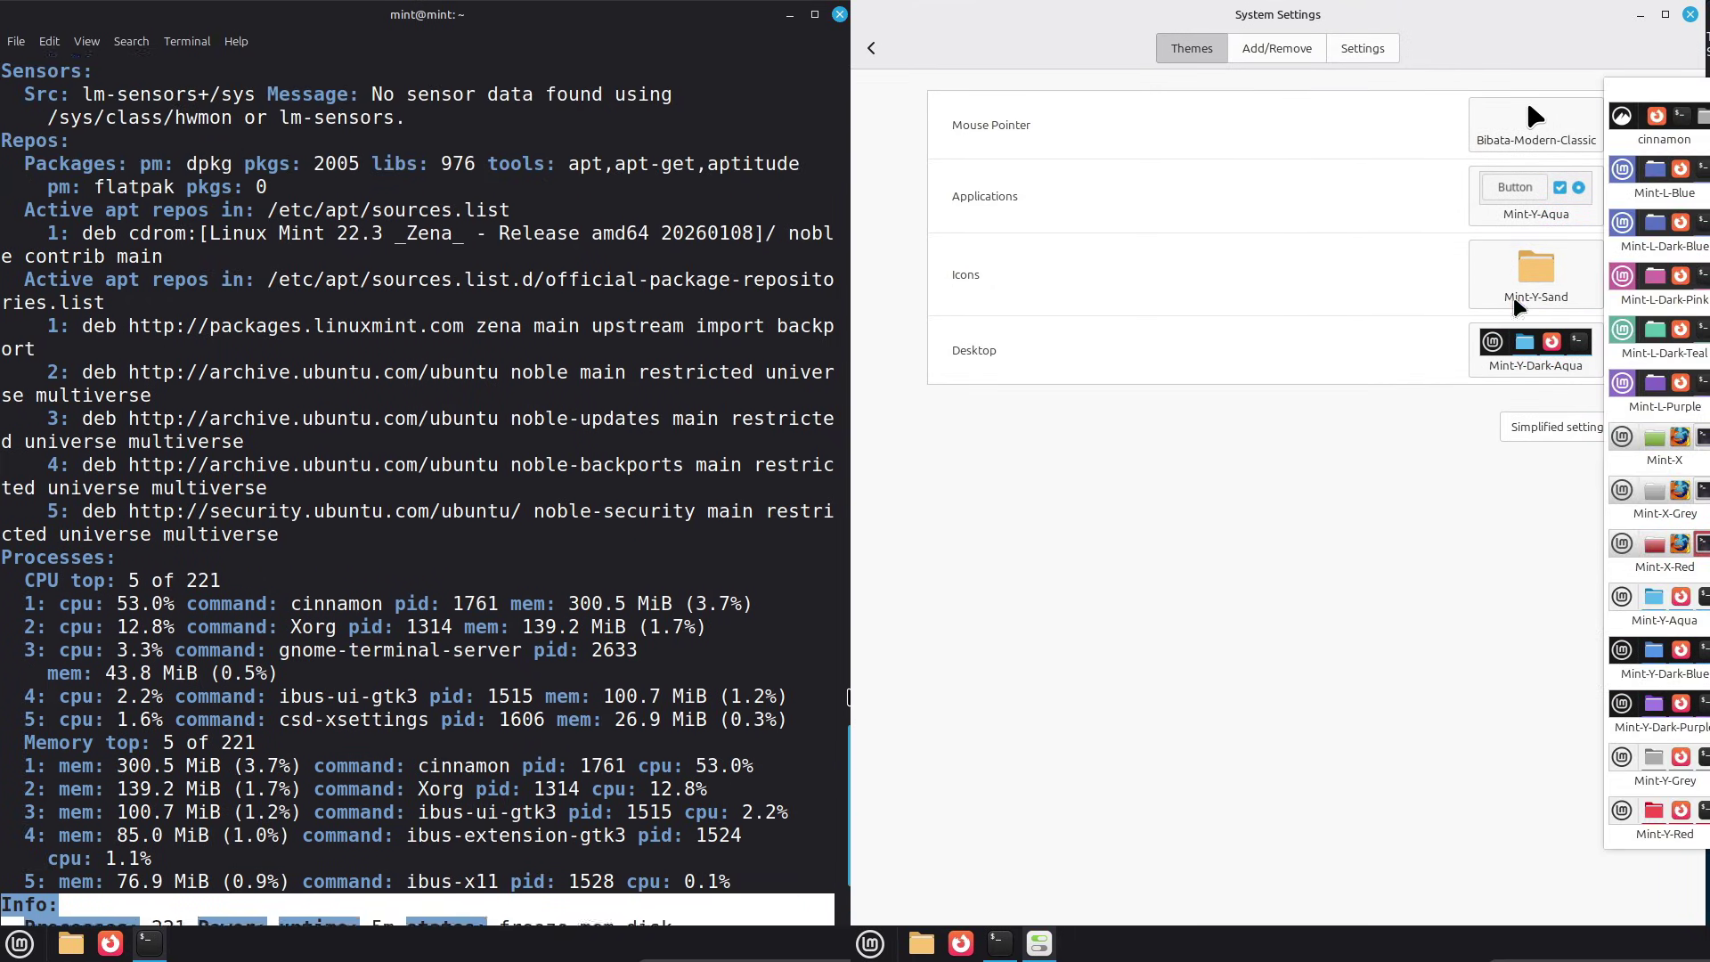
{"action": "left_click_drag", "start_coordinate": [849, 676], "coordinate": [849, 601]}
{"action": "left_click", "coordinate": [1709, 115]}
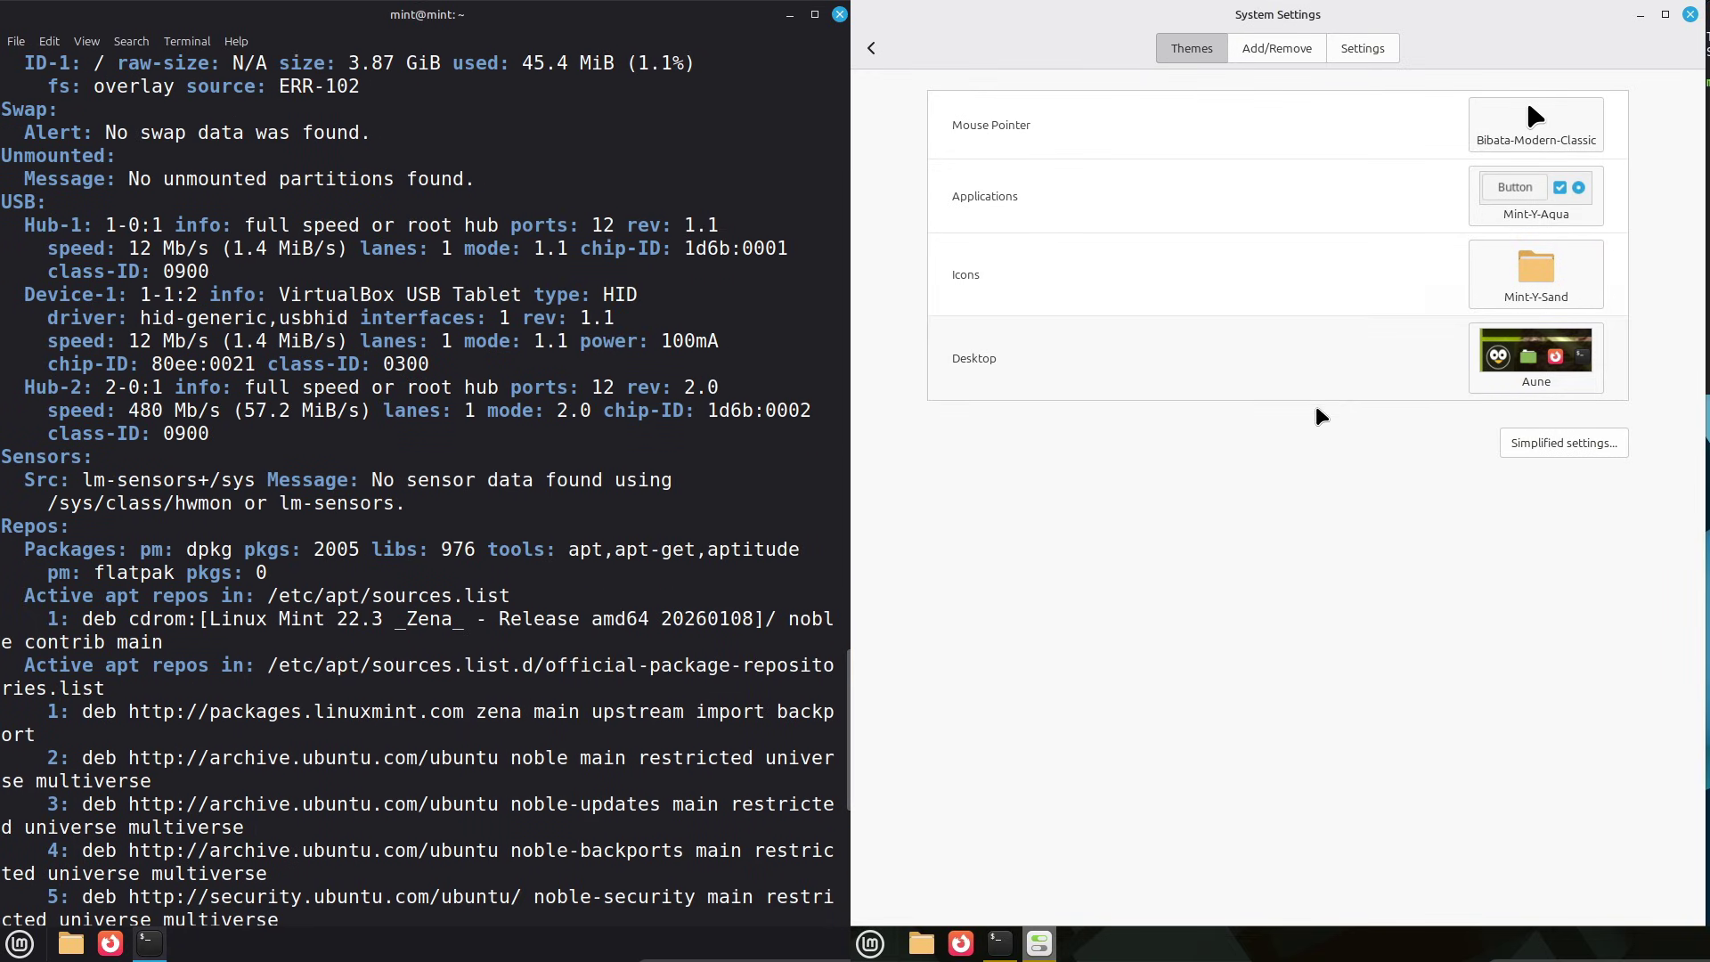
{"action": "left_click", "coordinate": [1505, 291]}
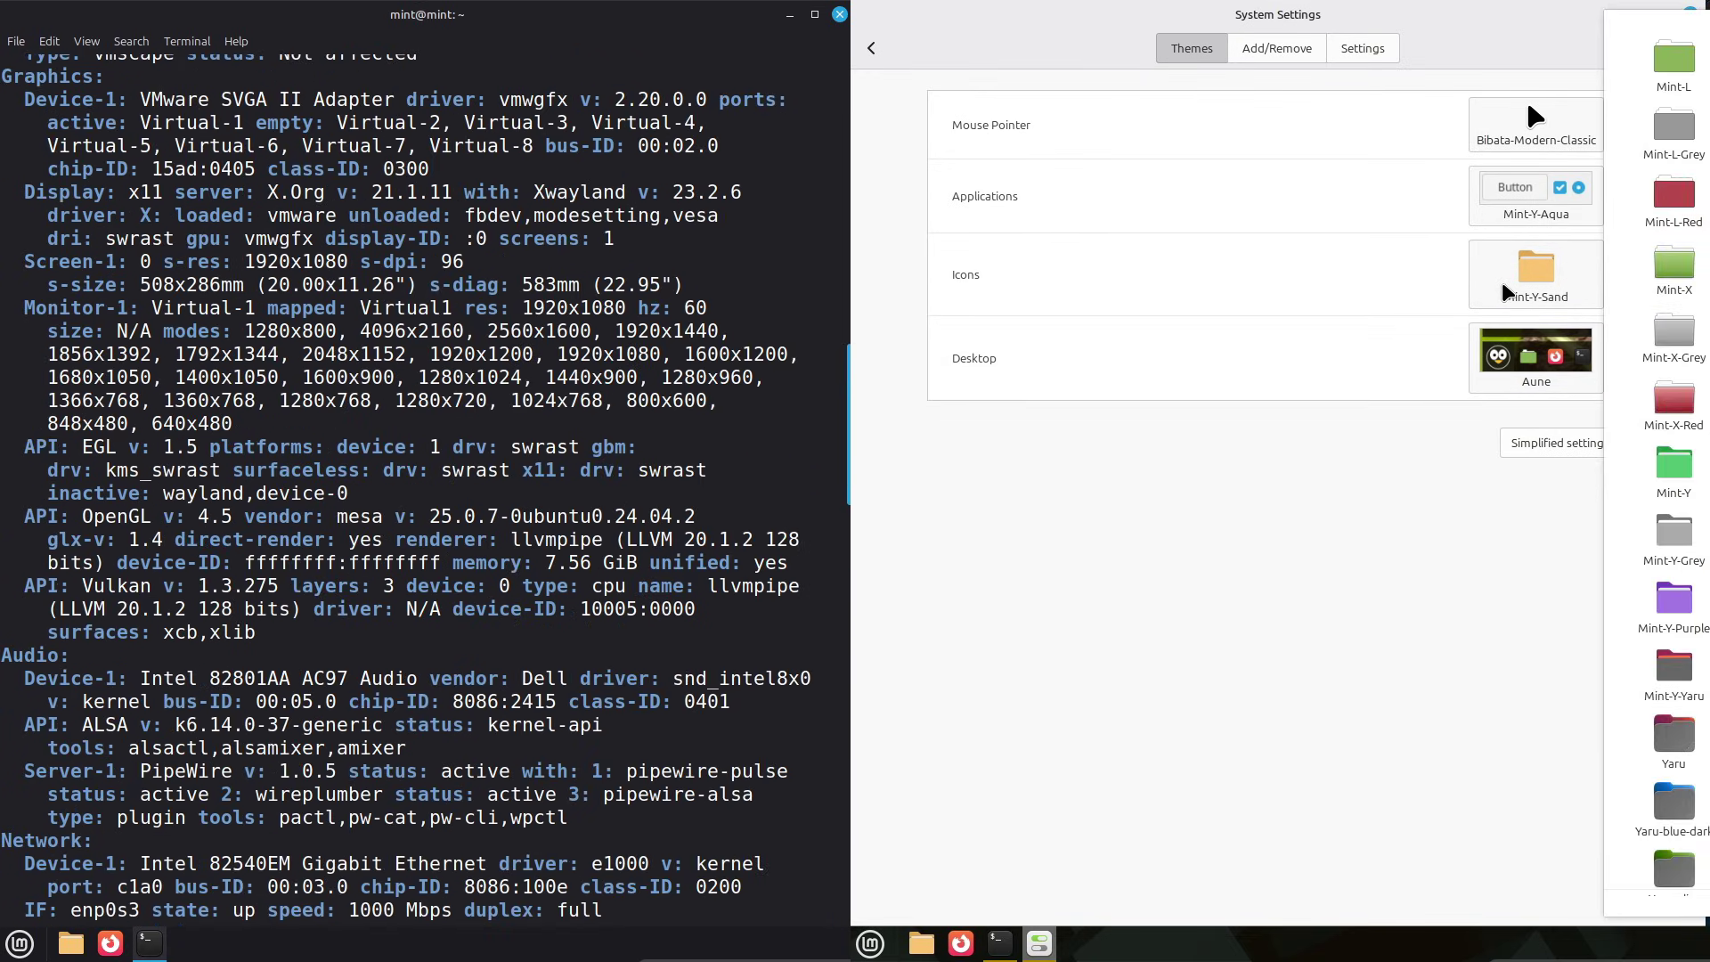
{"action": "left_click_drag", "start_coordinate": [572, 824], "coordinate": [3, 656]}
{"action": "left_click", "coordinate": [1401, 456]}
Step: Browse the application themes list and select the inxi report's Graphics section
{"action": "left_click", "coordinate": [1541, 210]}
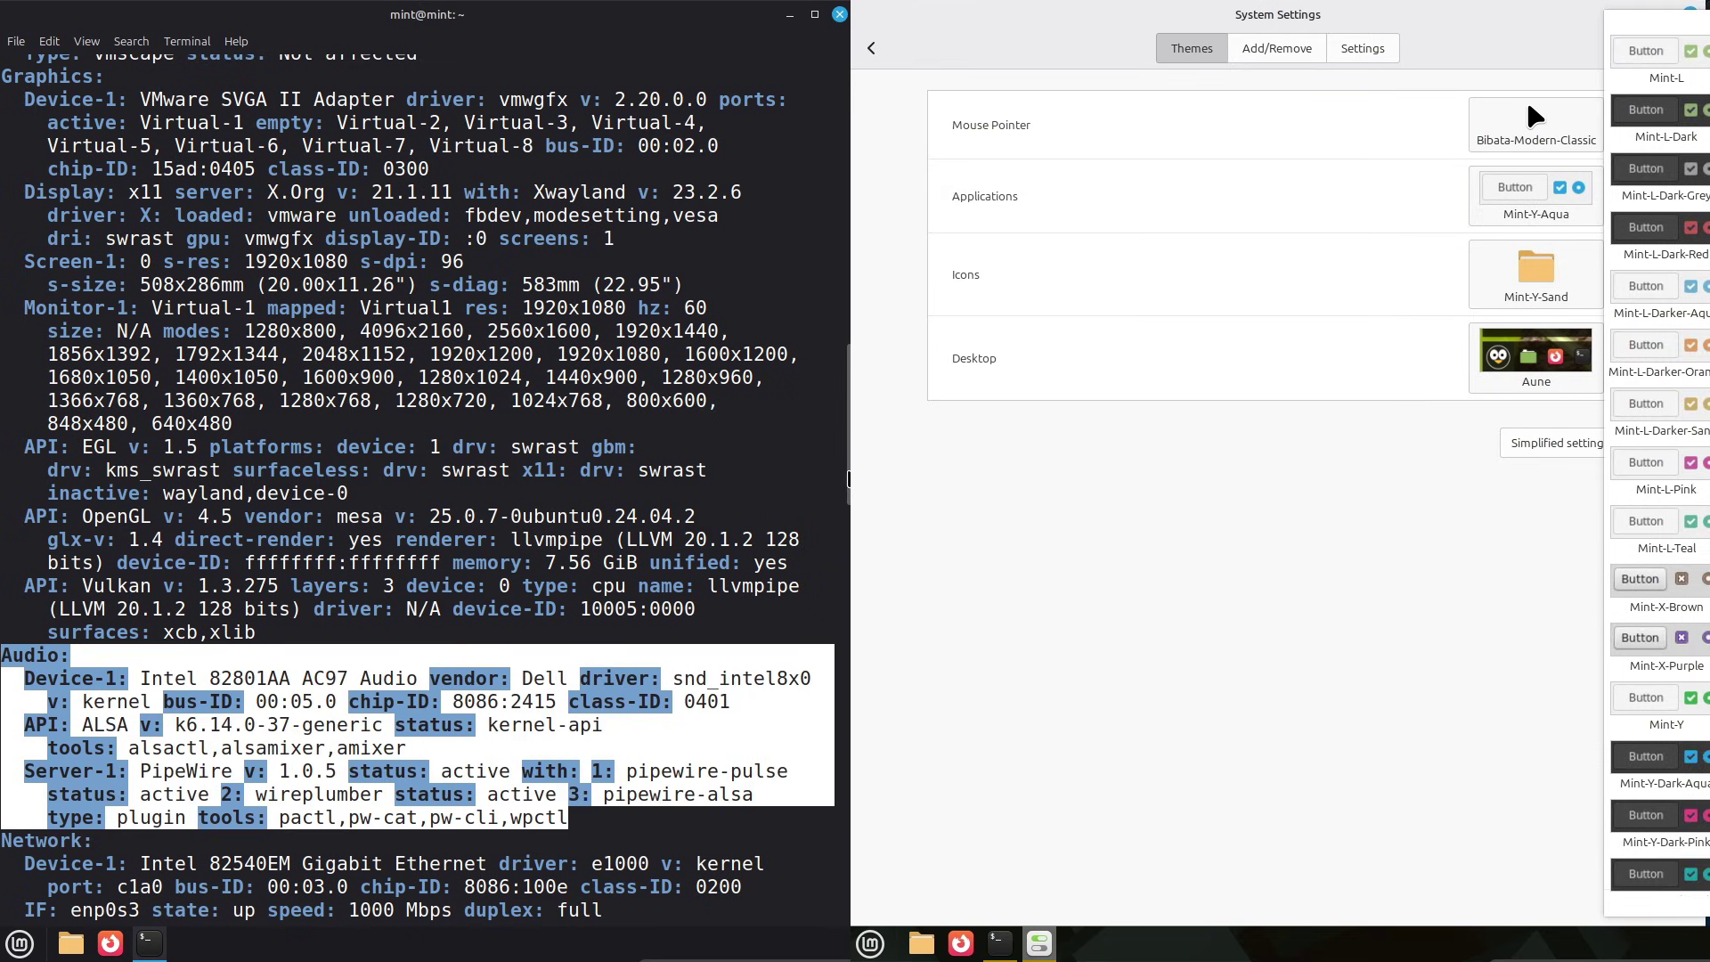
{"action": "scroll", "coordinate": [1659, 462], "scroll_direction": "down", "scroll_amount": 1}
{"action": "mouse_move", "coordinate": [849, 425]}
{"action": "left_mouse_down"}
{"action": "mouse_move", "coordinate": [849, 392]}
{"action": "mouse_move", "coordinate": [849, 416]}
{"action": "left_mouse_up"}
{"action": "left_click", "coordinate": [1507, 654]}
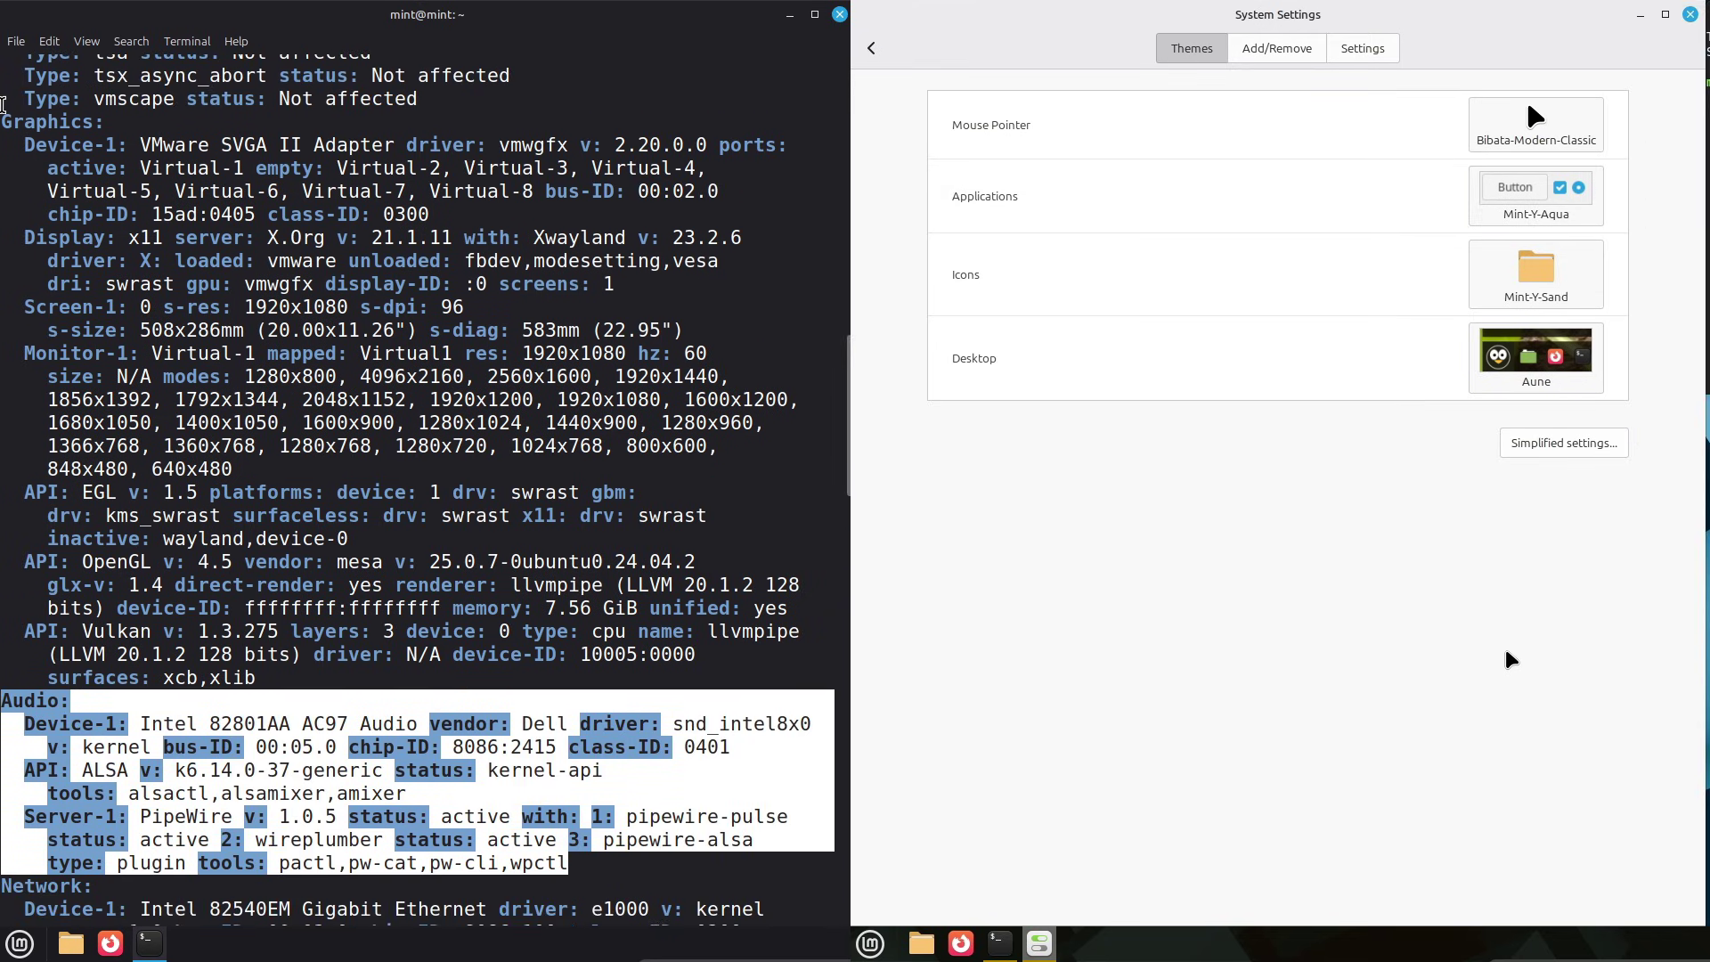
{"action": "left_click_drag", "start_coordinate": [2, 117], "coordinate": [419, 674]}
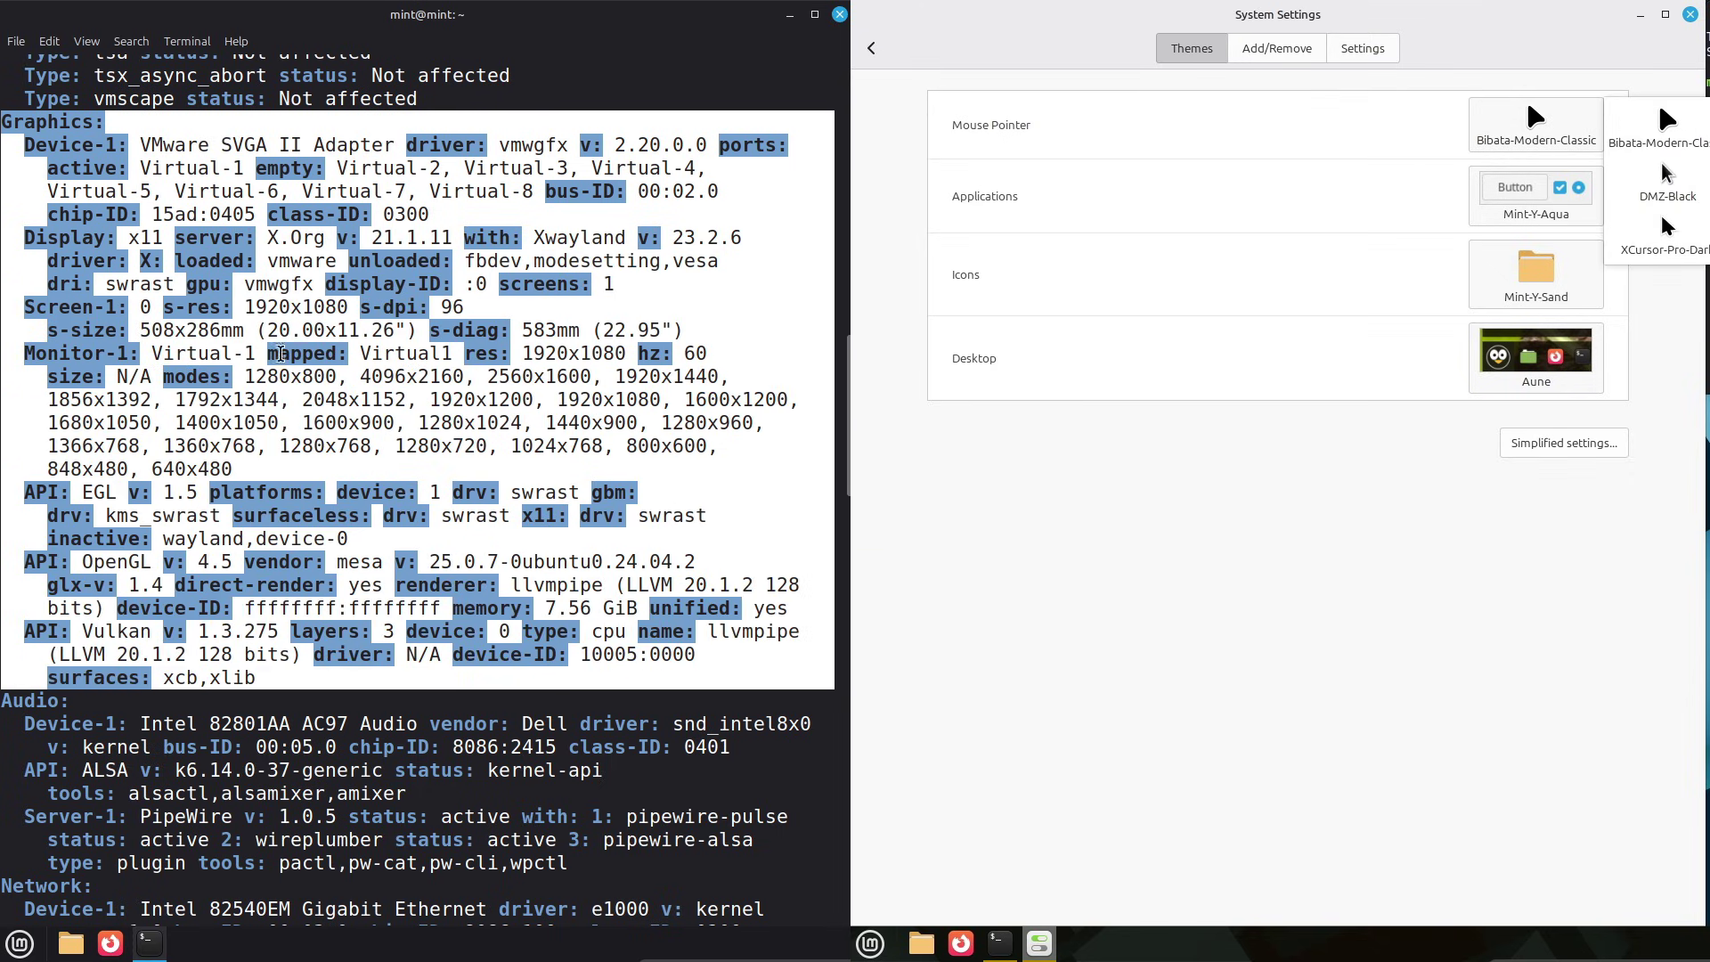
Step: Revisit the application themes, select the inxi System section, and reopen the desktop themes list
{"action": "left_click", "coordinate": [1554, 210]}
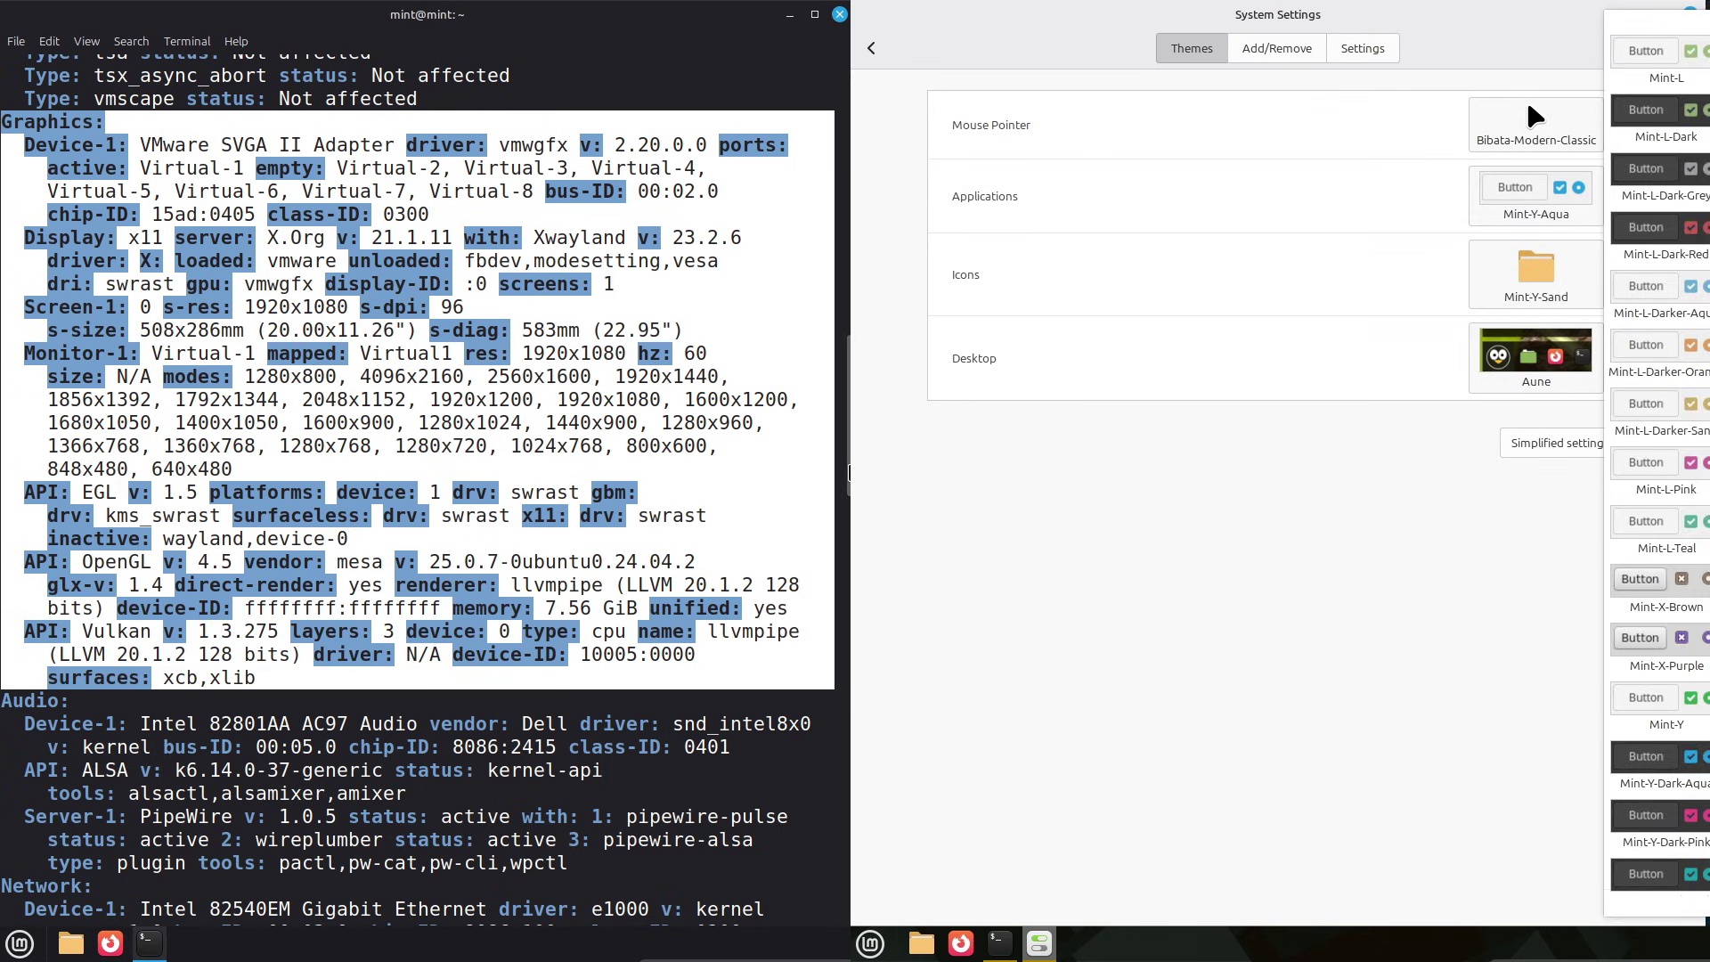
{"action": "left_click_drag", "start_coordinate": [849, 472], "coordinate": [844, 182]}
{"action": "left_click", "coordinate": [871, 948]}
{"action": "left_click_drag", "start_coordinate": [2, 88], "coordinate": [423, 438]}
{"action": "left_click", "coordinate": [871, 948]}
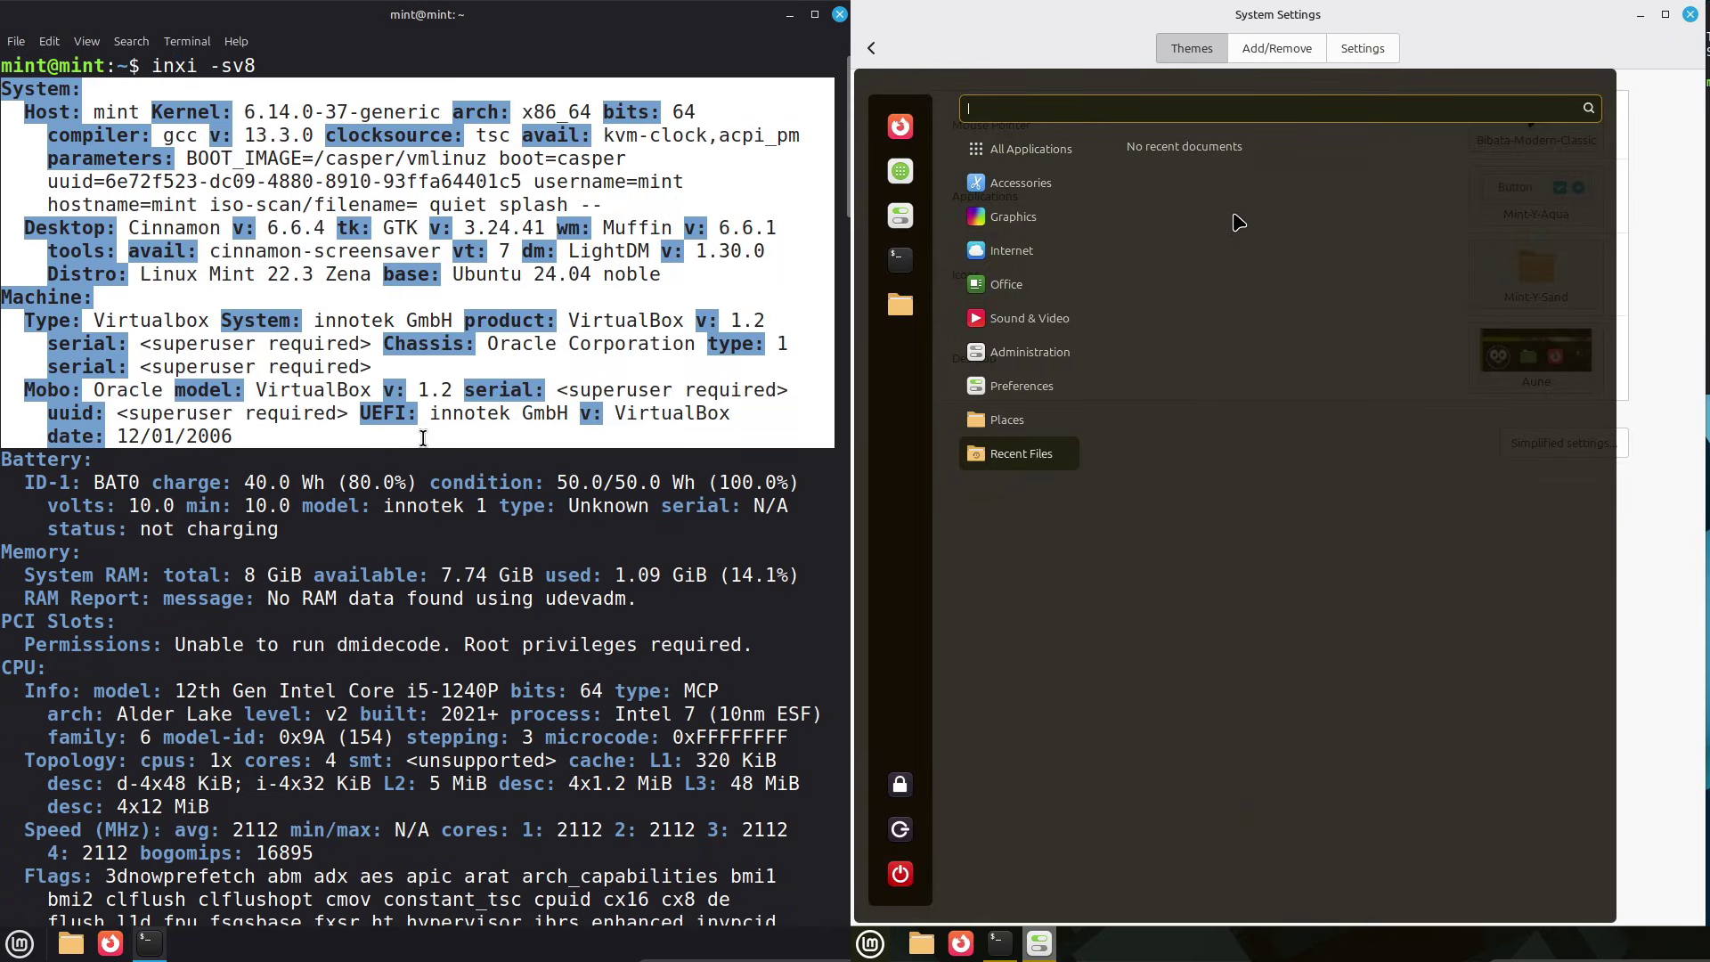
{"action": "left_click", "coordinate": [1660, 496]}
{"action": "left_click", "coordinate": [1550, 341]}
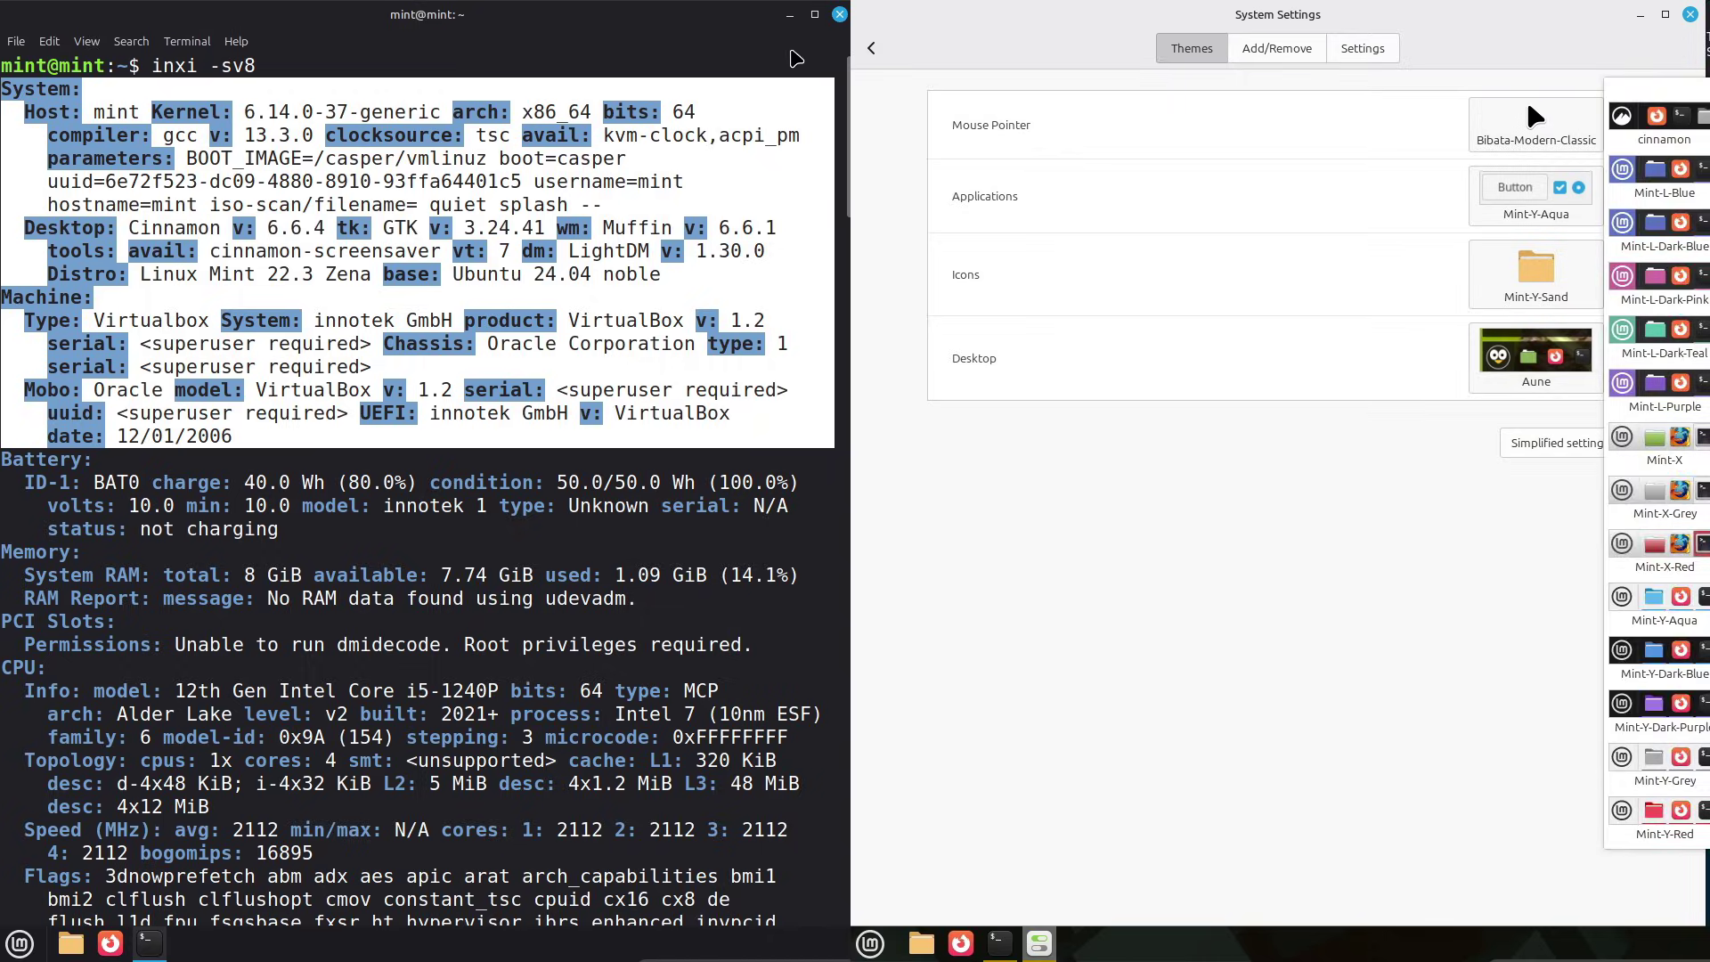
Step: Close the 22.3 terminal and launch System Settings from the 22.3 menu
{"action": "left_click", "coordinate": [840, 14]}
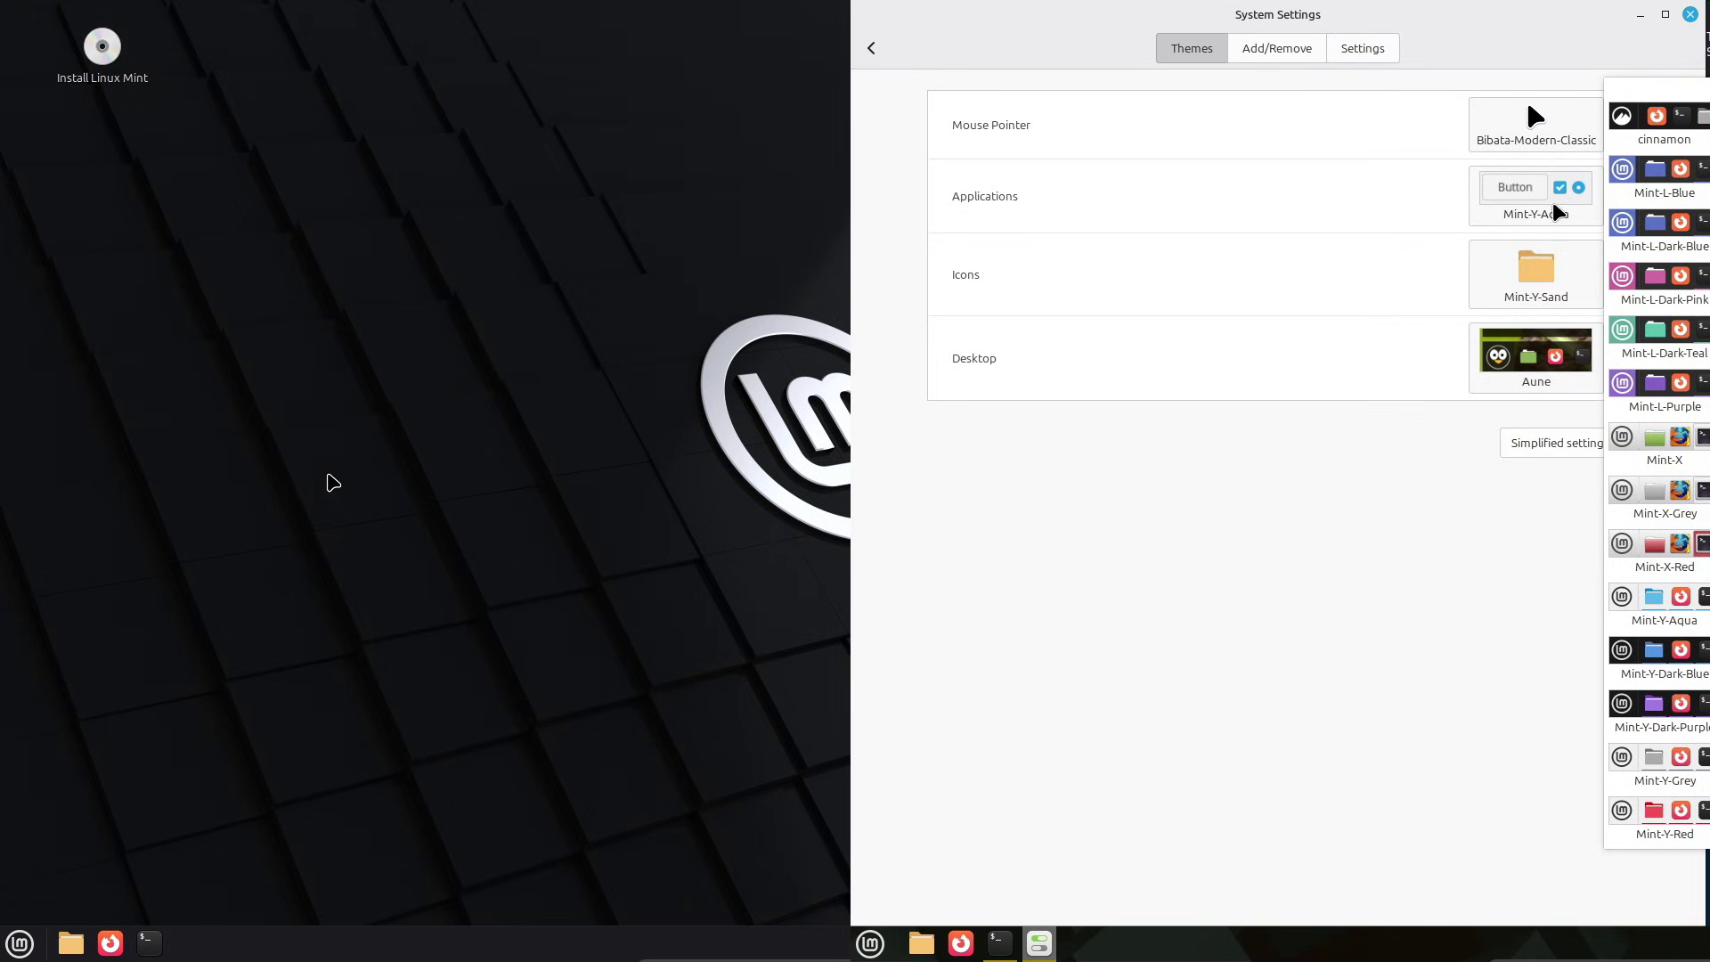
{"action": "left_click", "coordinate": [19, 943]}
{"action": "left_click", "coordinate": [1520, 277]}
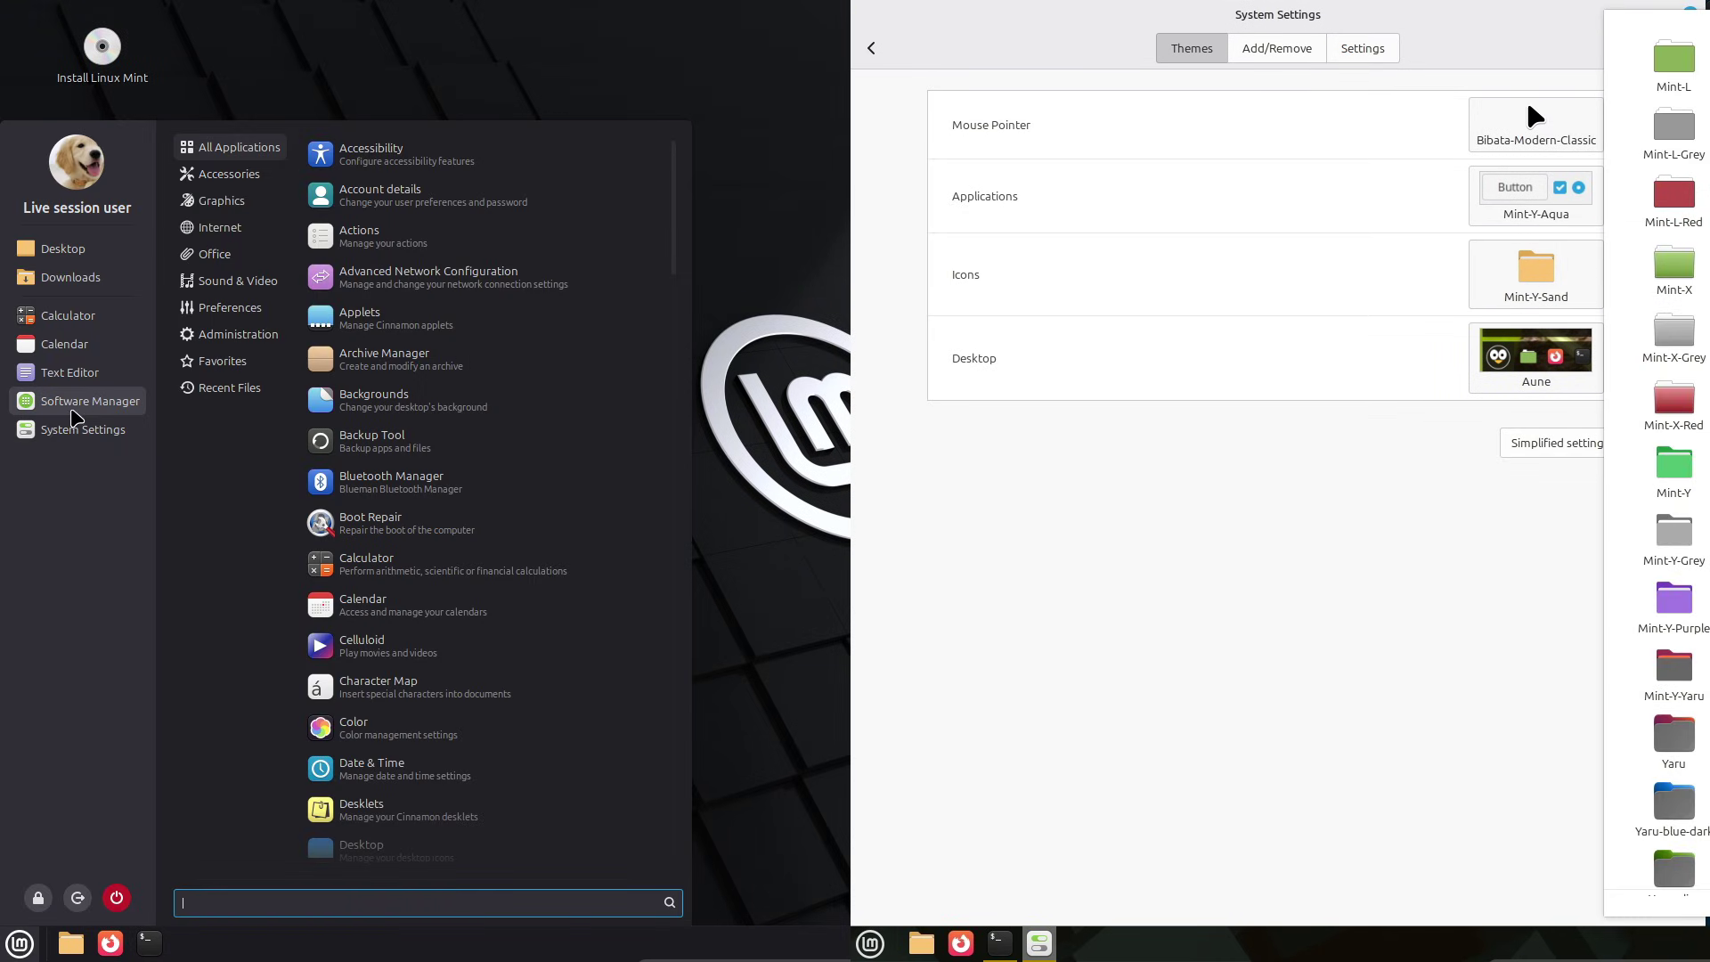
{"action": "left_click", "coordinate": [71, 424]}
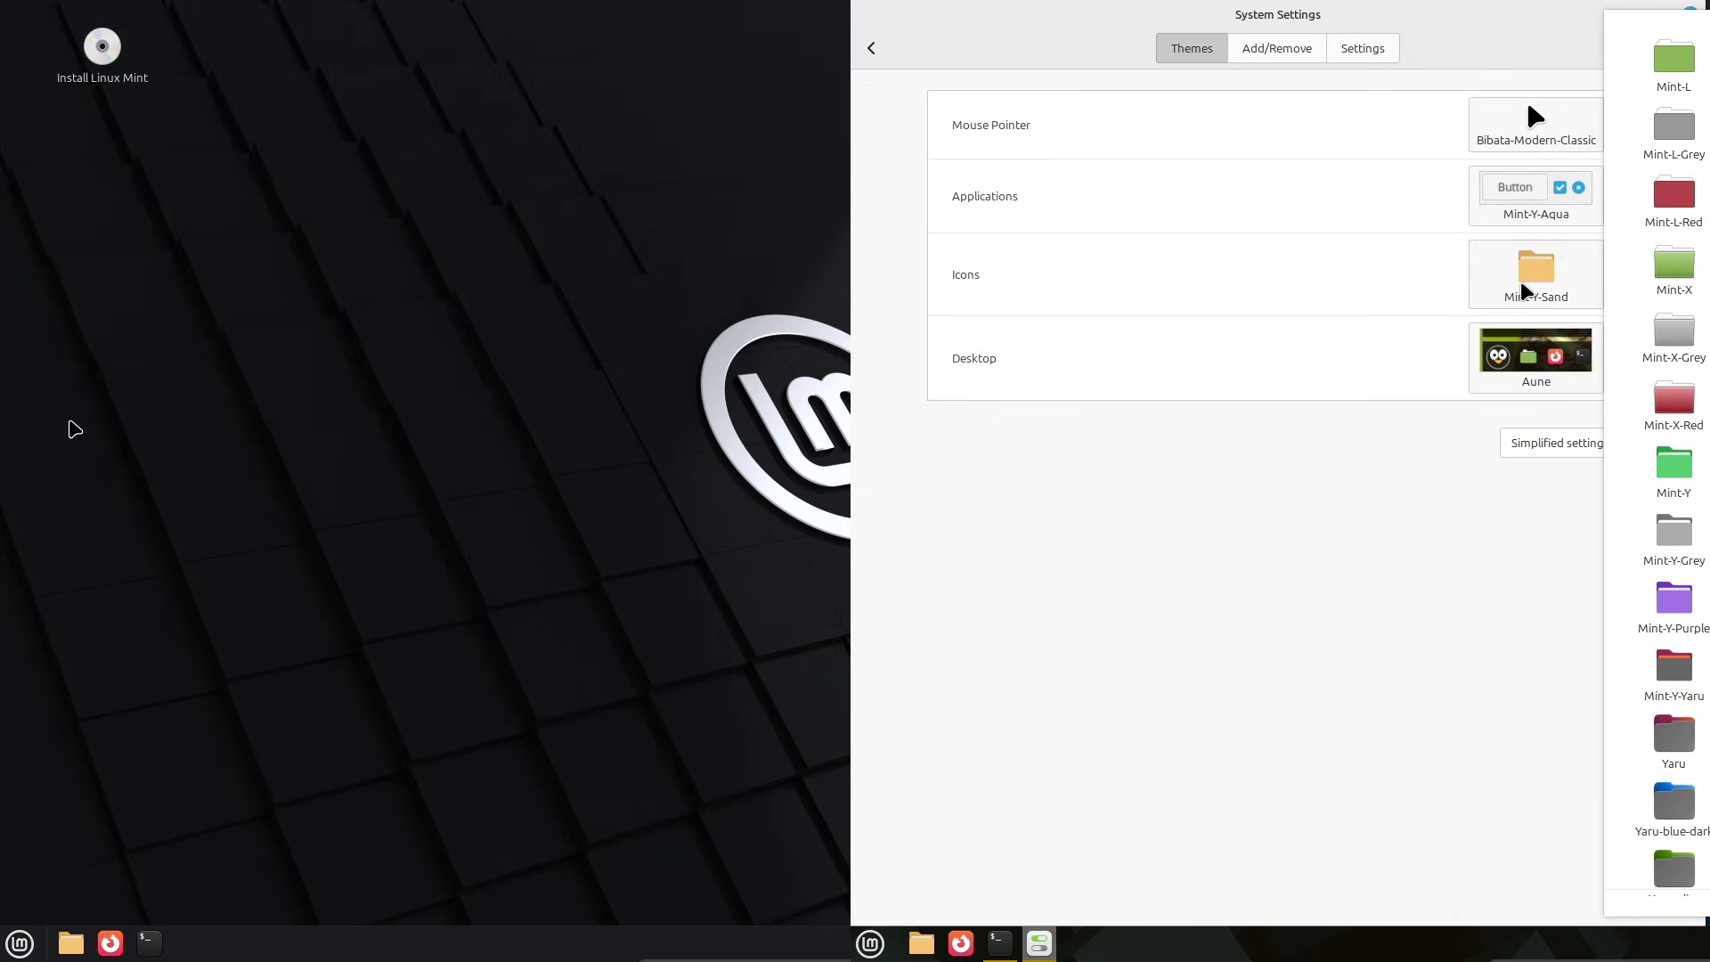
{"action": "left_click", "coordinate": [1518, 222]}
Step: Tile 22.3's System Settings left, show Backgrounds, and return 22.2's settings to the overview
{"action": "left_click_drag", "start_coordinate": [723, 220], "coordinate": [1, 248]}
{"action": "left_click", "coordinate": [1293, 55]}
{"action": "left_click", "coordinate": [55, 166]}
{"action": "left_click", "coordinate": [871, 48]}
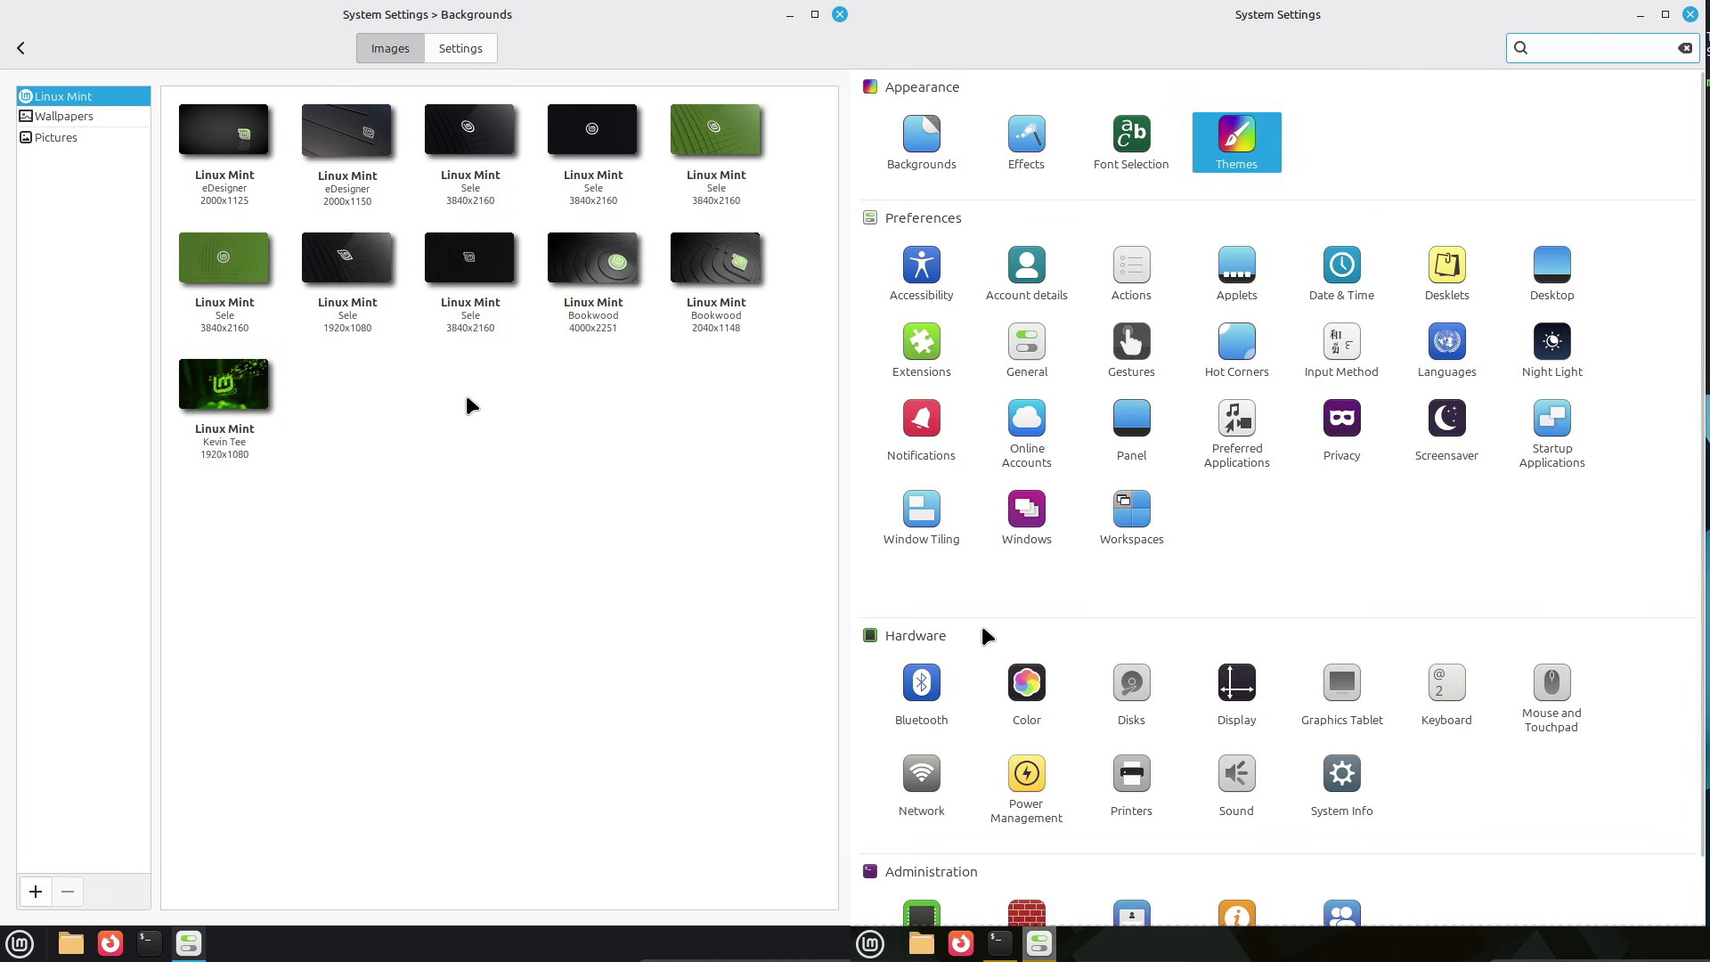
Step: Show 22.3's Wallpapers collection and enable Show Hidden Files in 22.2's home folder
{"action": "left_click", "coordinate": [475, 75]}
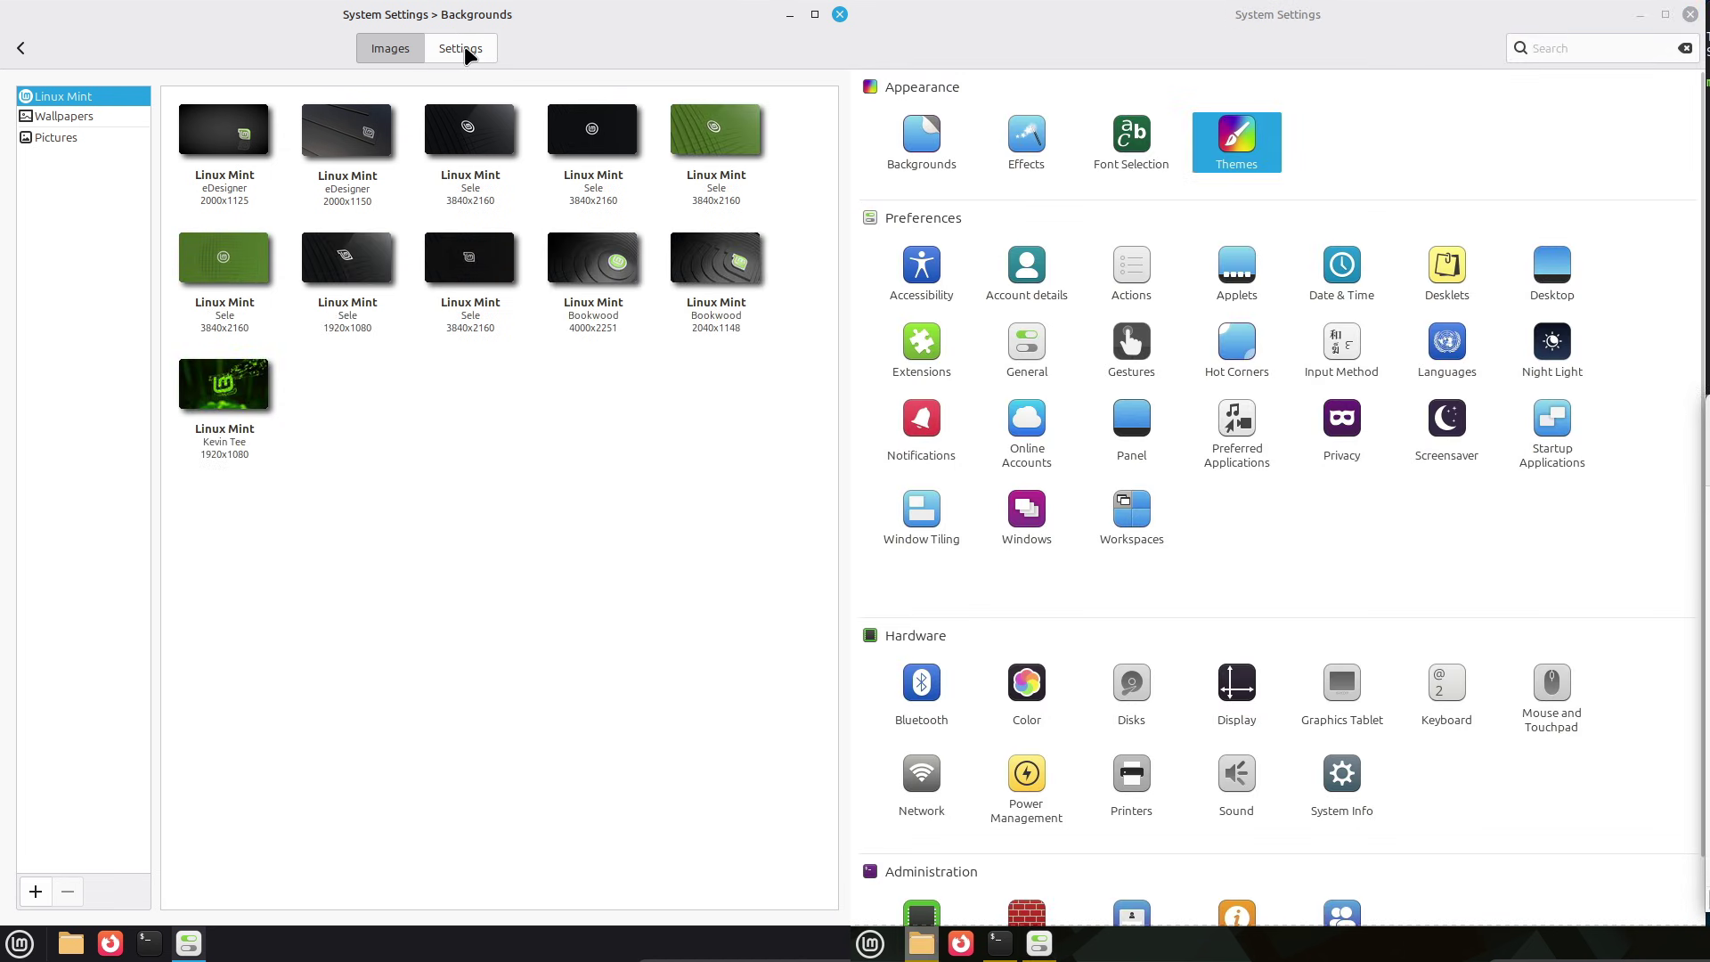
{"action": "left_click", "coordinate": [465, 50]}
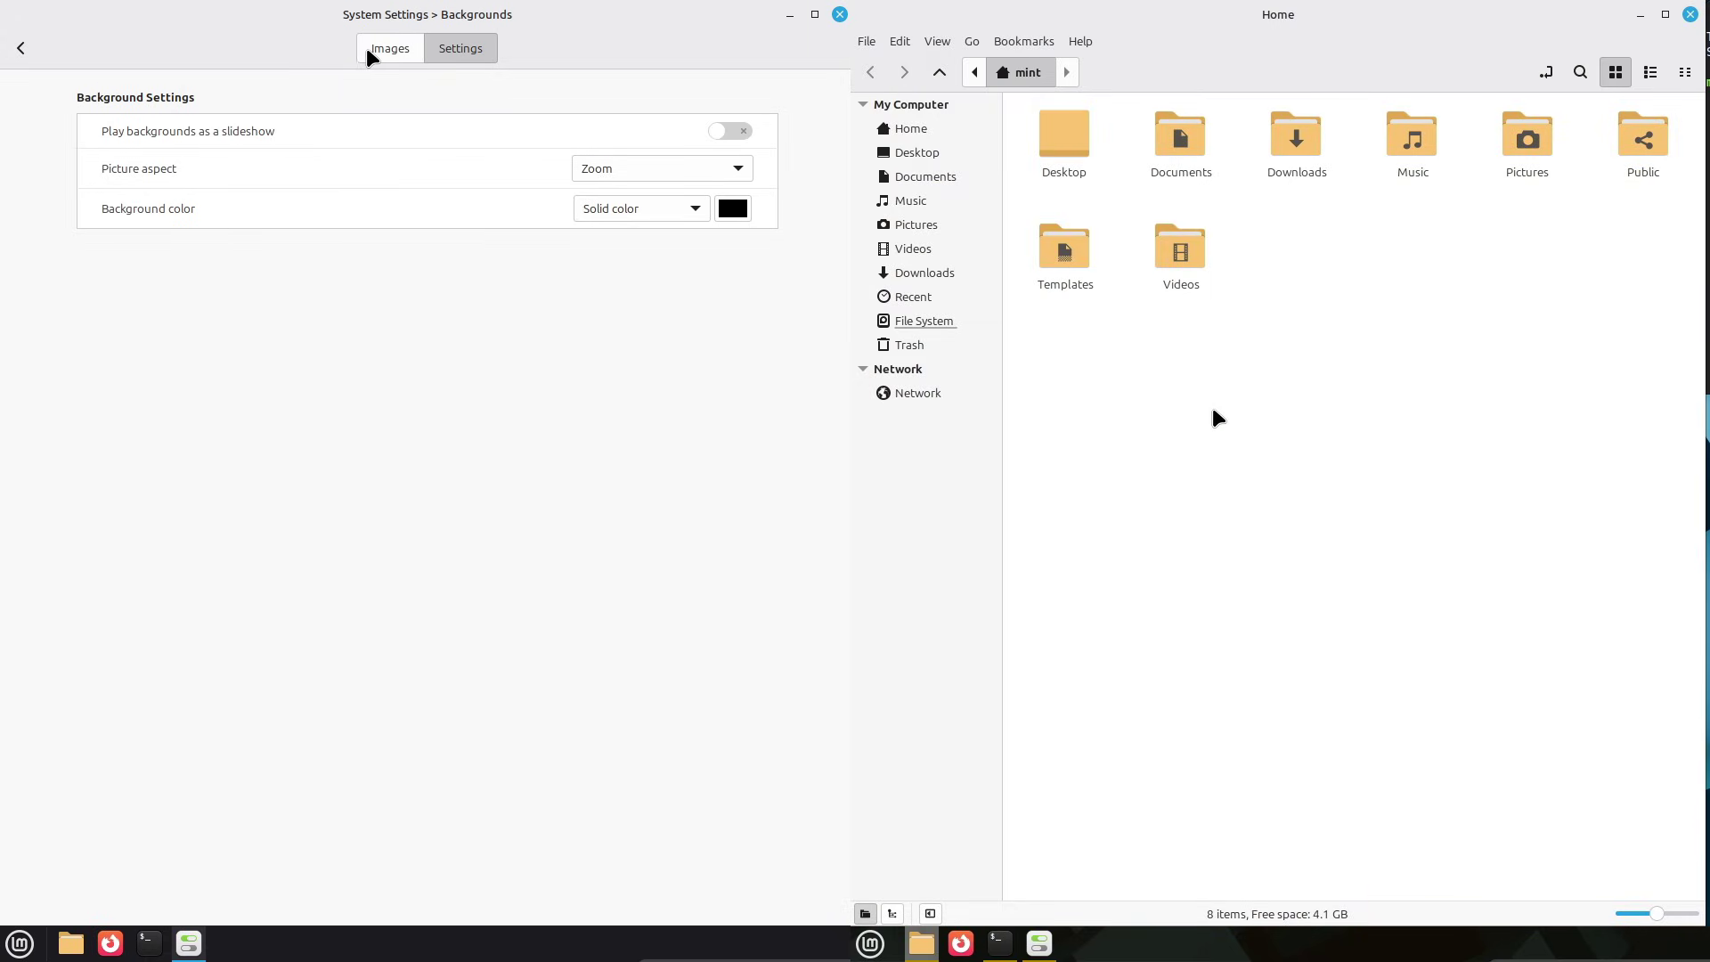
{"action": "left_click", "coordinate": [372, 51]}
{"action": "left_click", "coordinate": [101, 123]}
{"action": "right_click", "coordinate": [1111, 407]}
{"action": "left_click", "coordinate": [1124, 565]}
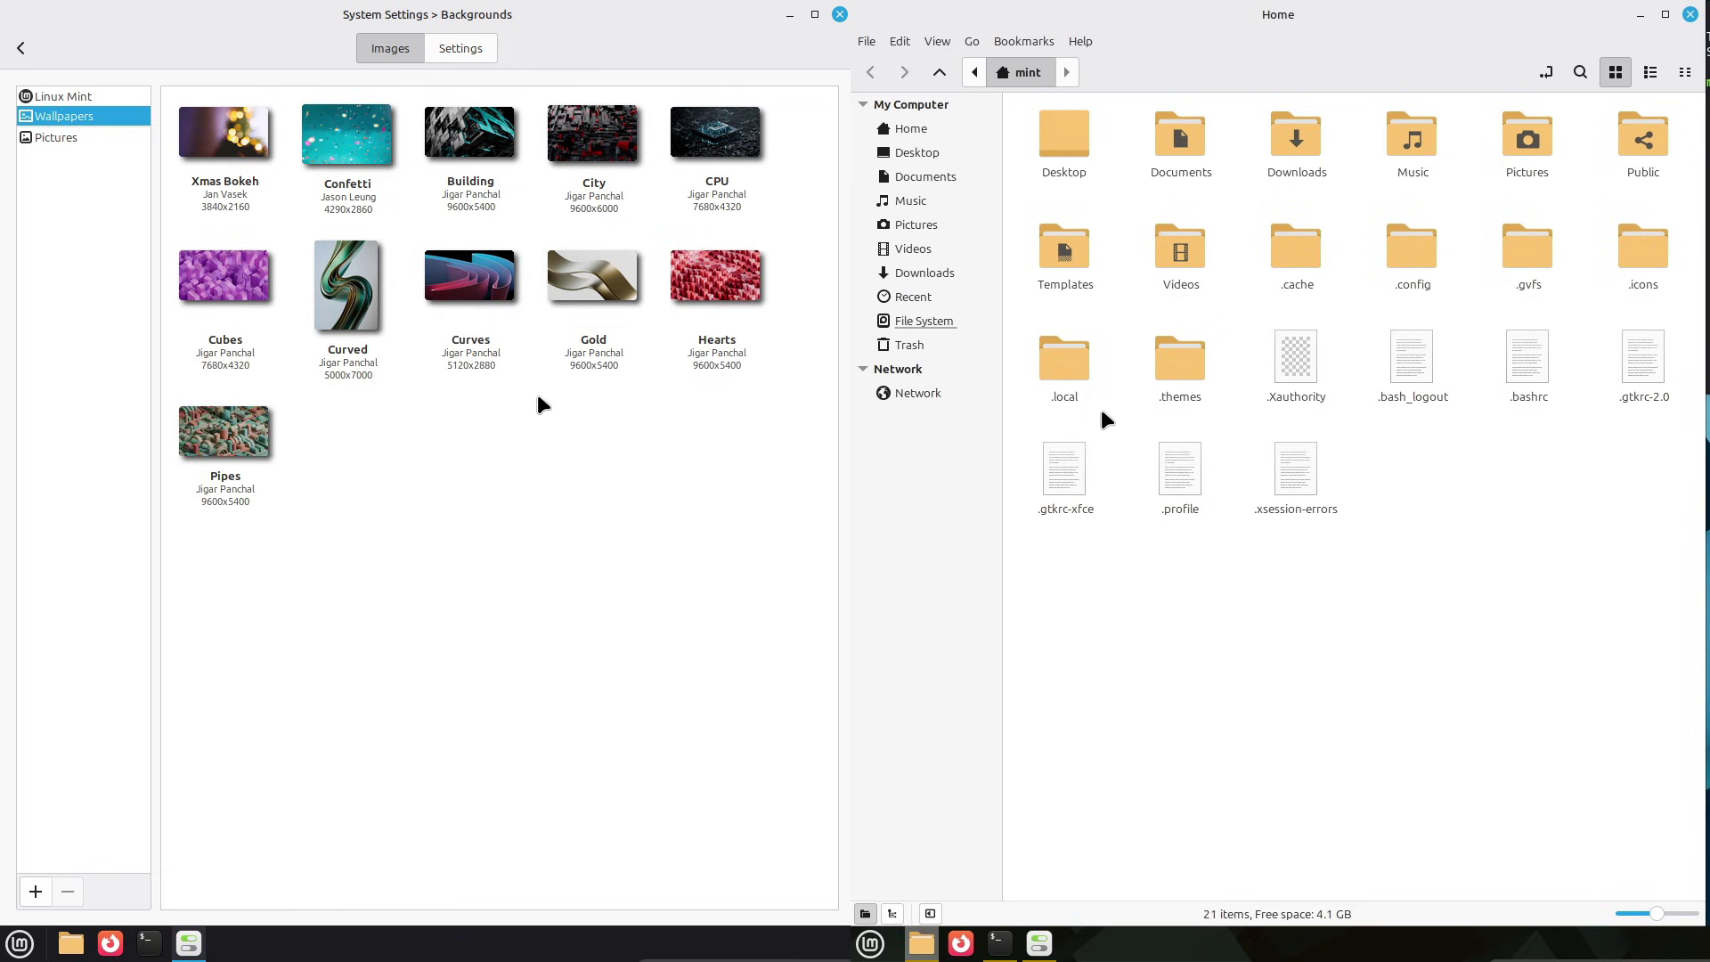
Step: Browse .themes > Aune > cinnamon > common-assets > menu, and pick the Pipes wallpaper on 22.3
{"action": "double_click", "coordinate": [1183, 366]}
{"action": "left_click", "coordinate": [256, 439]}
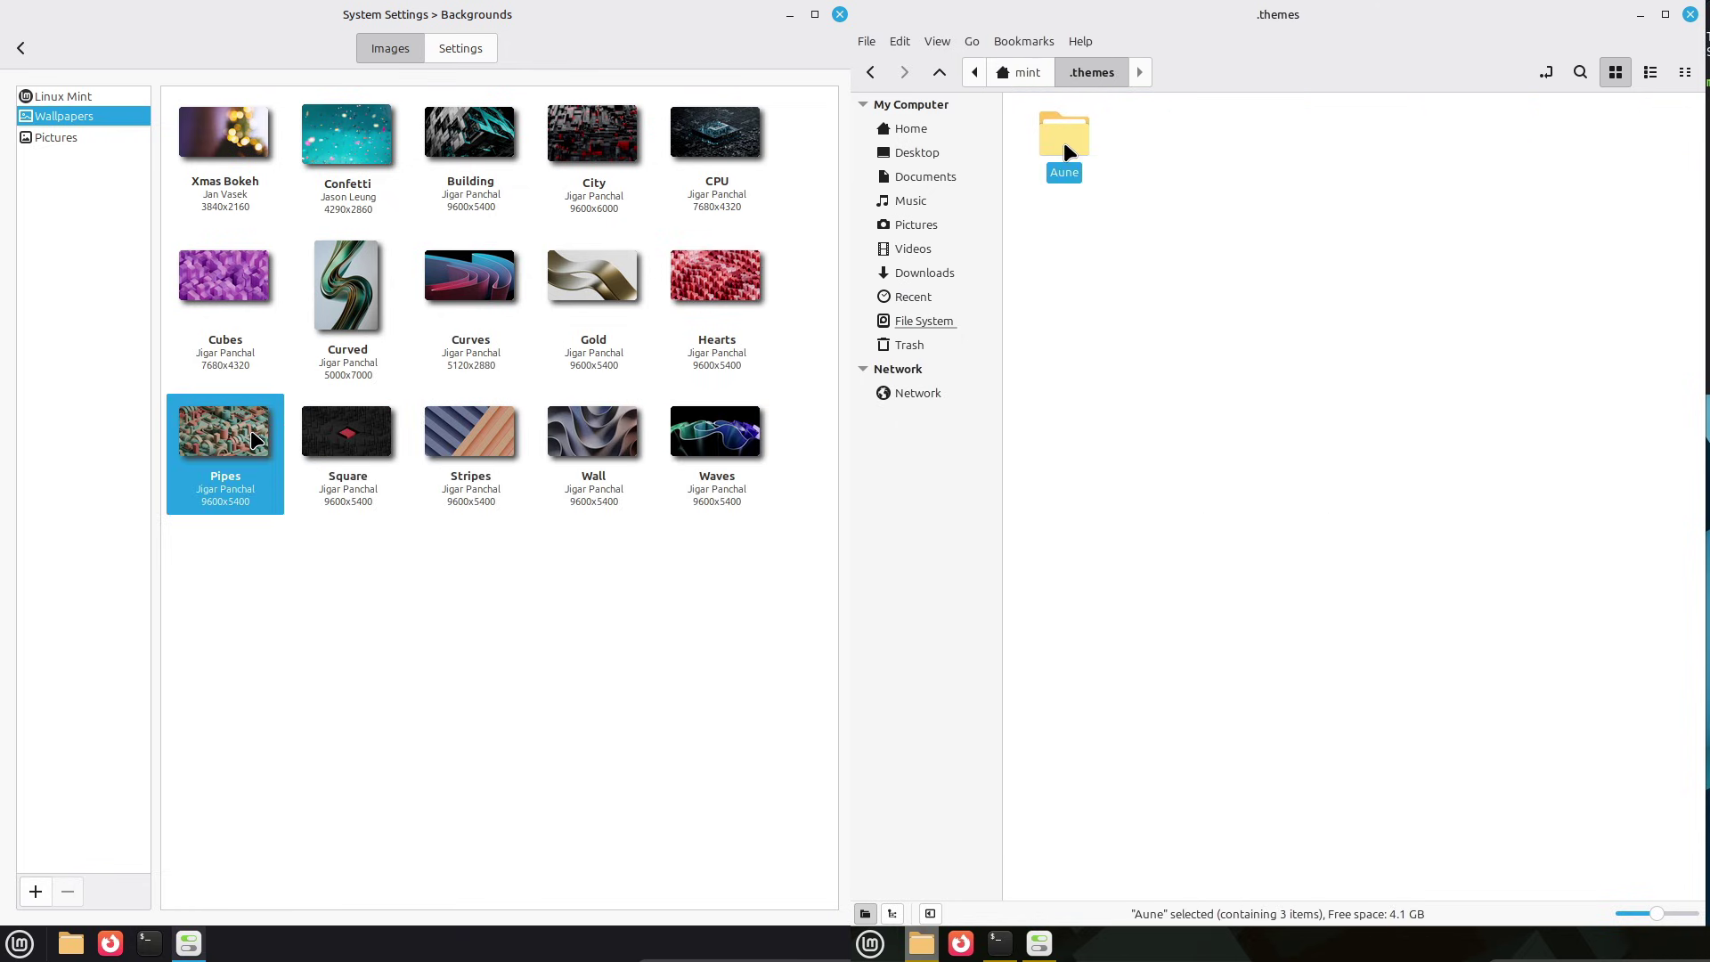
{"action": "double_click", "coordinate": [1063, 141]}
{"action": "double_click", "coordinate": [1051, 146]}
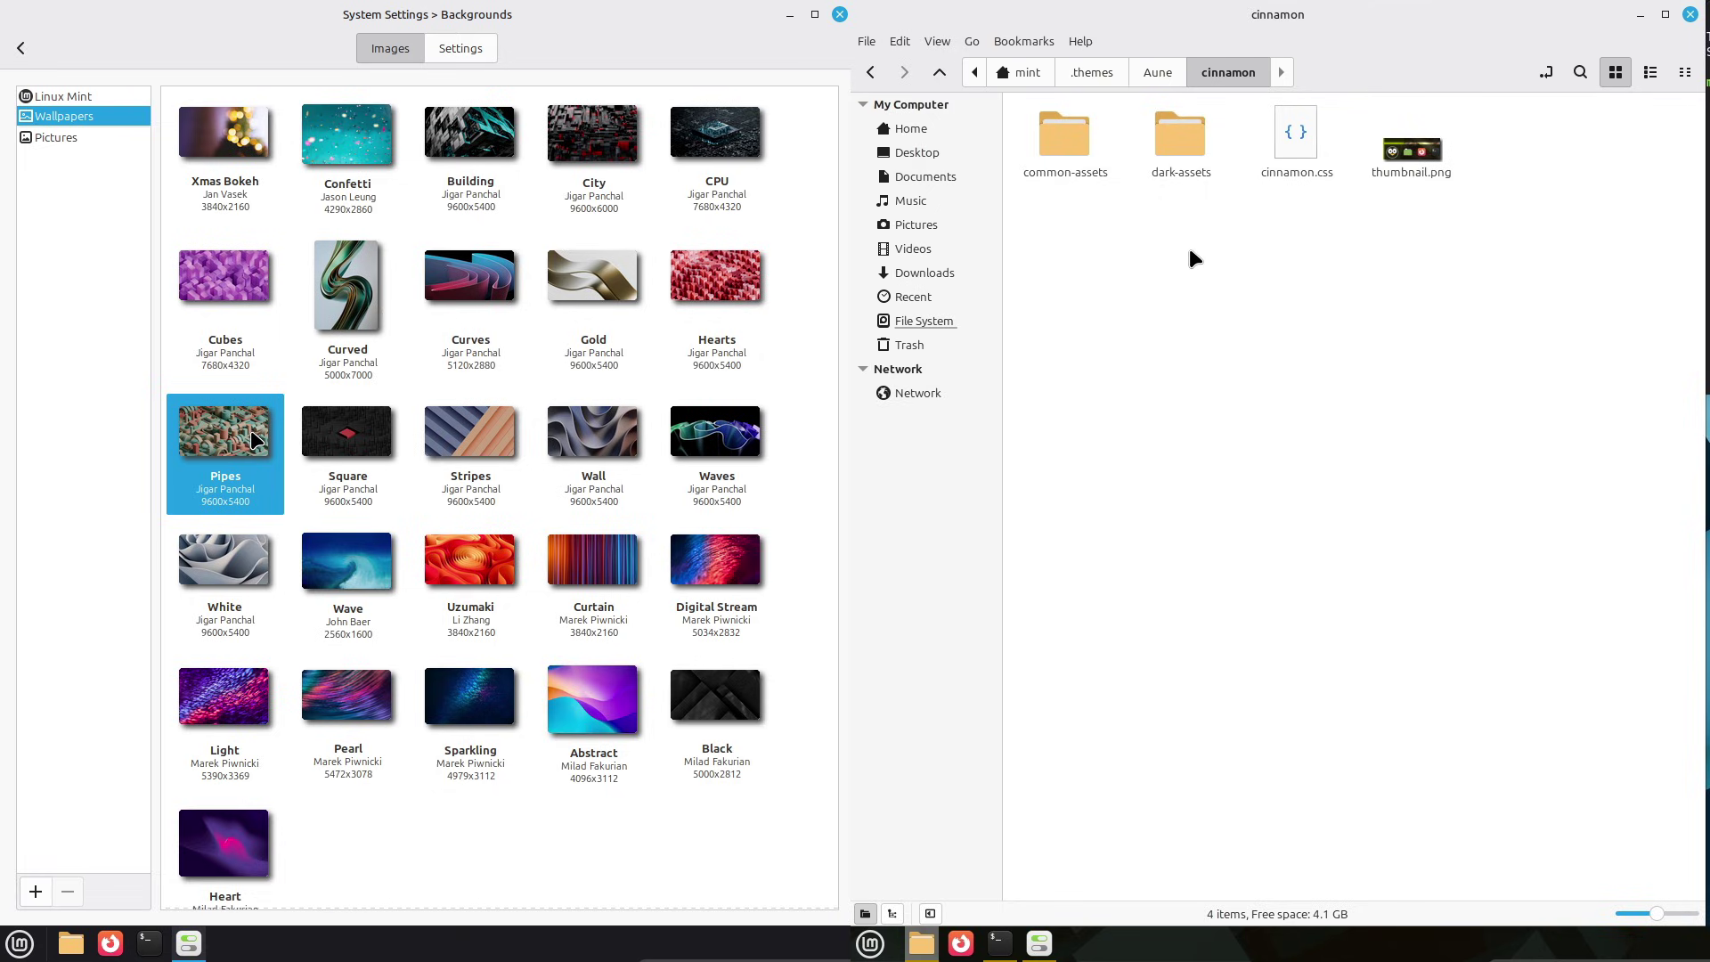
{"action": "double_click", "coordinate": [1073, 144]}
{"action": "scroll", "coordinate": [814, 755], "scroll_direction": "down", "scroll_amount": 5}
{"action": "scroll", "coordinate": [814, 766], "scroll_direction": "down", "scroll_amount": 5}
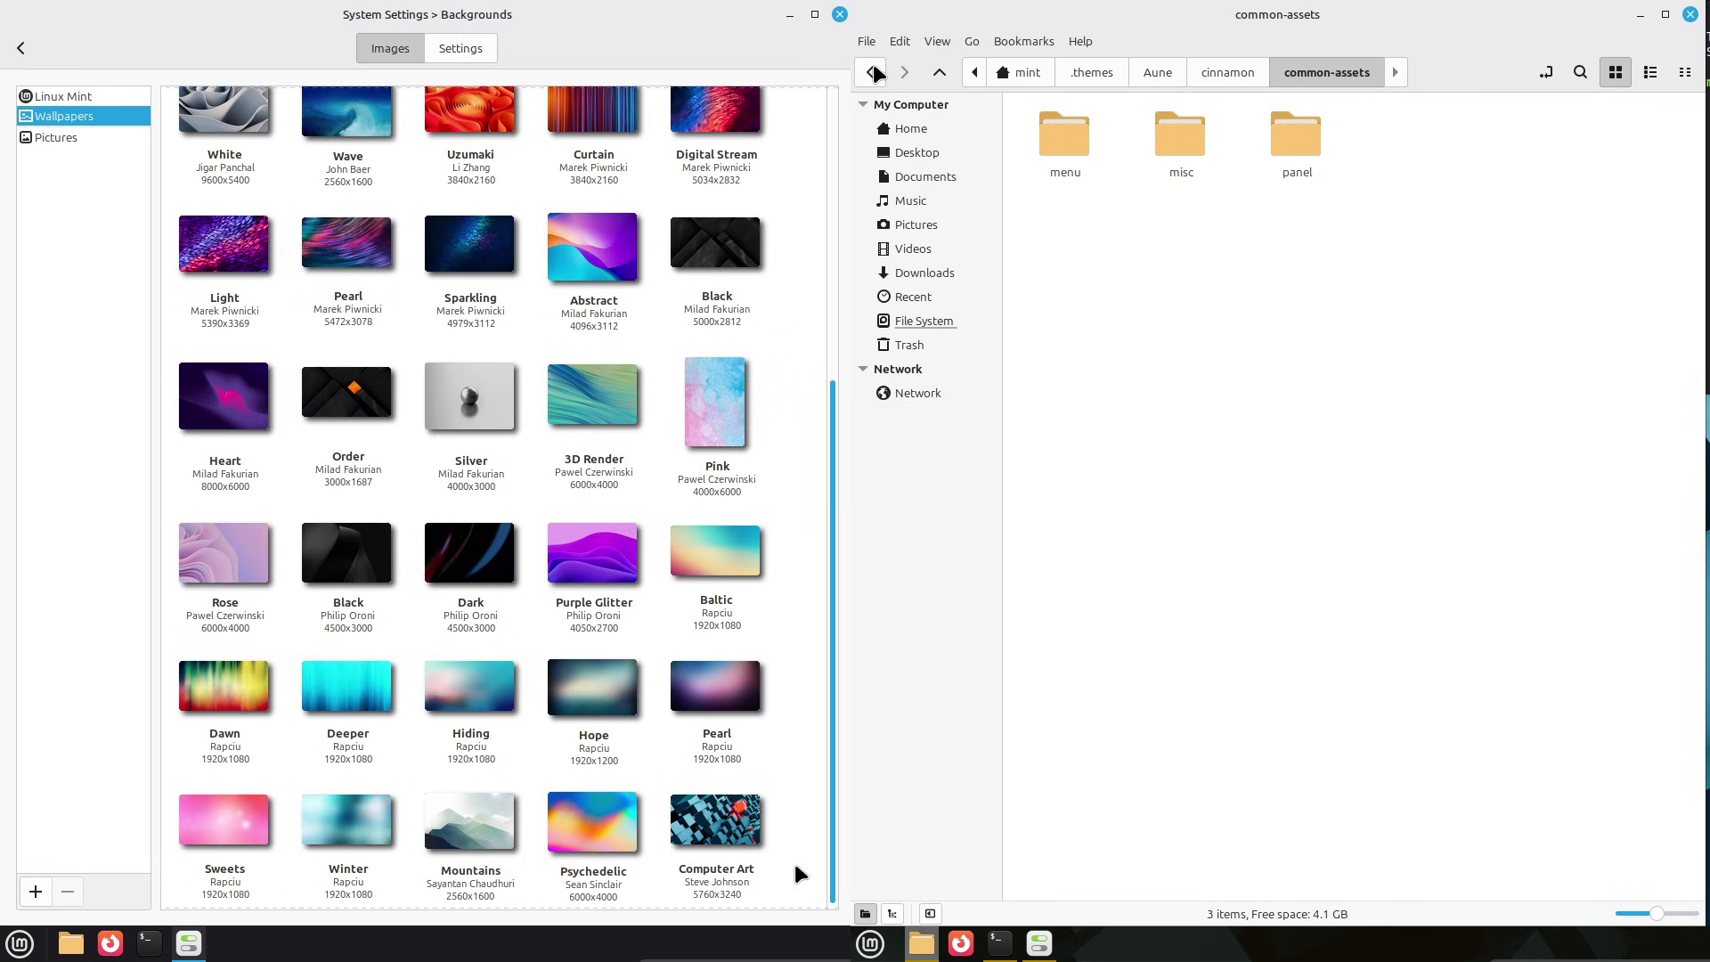
{"action": "double_click", "coordinate": [1076, 151]}
Step: Pick the Snow wallpaper and browse Aune's cinnamon > dark-assets > menu folder instead
{"action": "left_click_drag", "start_coordinate": [833, 585], "coordinate": [823, 711]}
{"action": "left_click", "coordinate": [874, 68]}
{"action": "left_click", "coordinate": [874, 67]}
{"action": "left_click", "coordinate": [227, 803]}
{"action": "double_click", "coordinate": [1181, 133]}
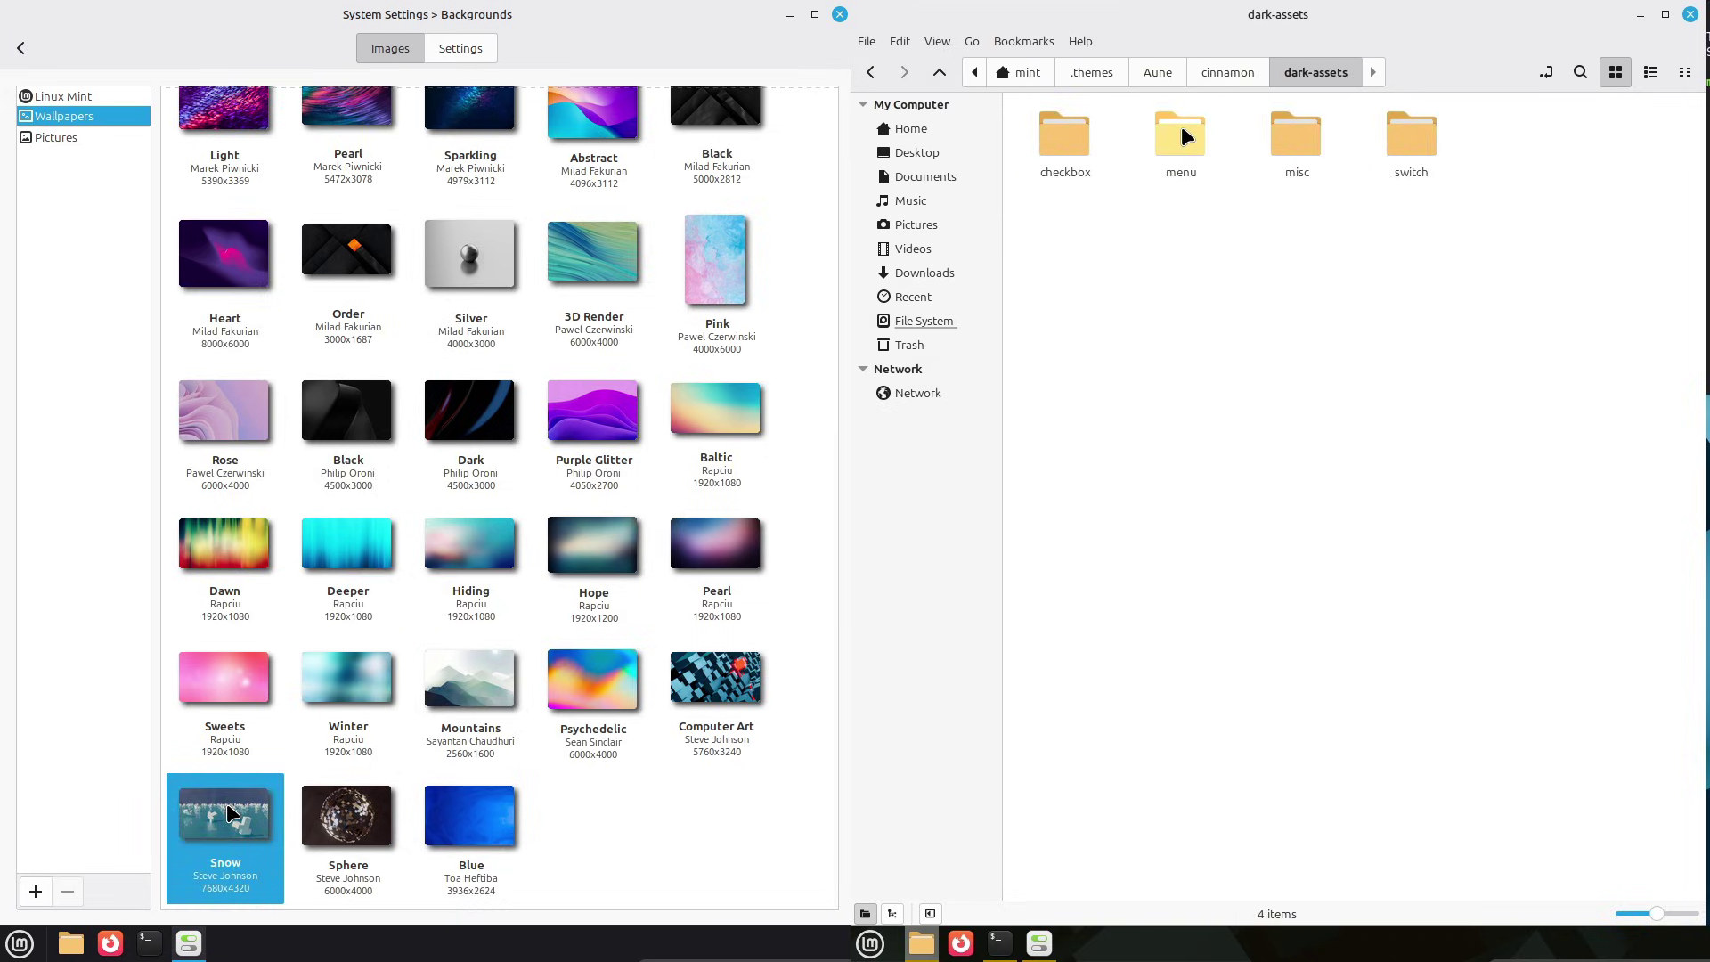
{"action": "double_click", "coordinate": [1167, 146]}
{"action": "left_click", "coordinate": [489, 52]}
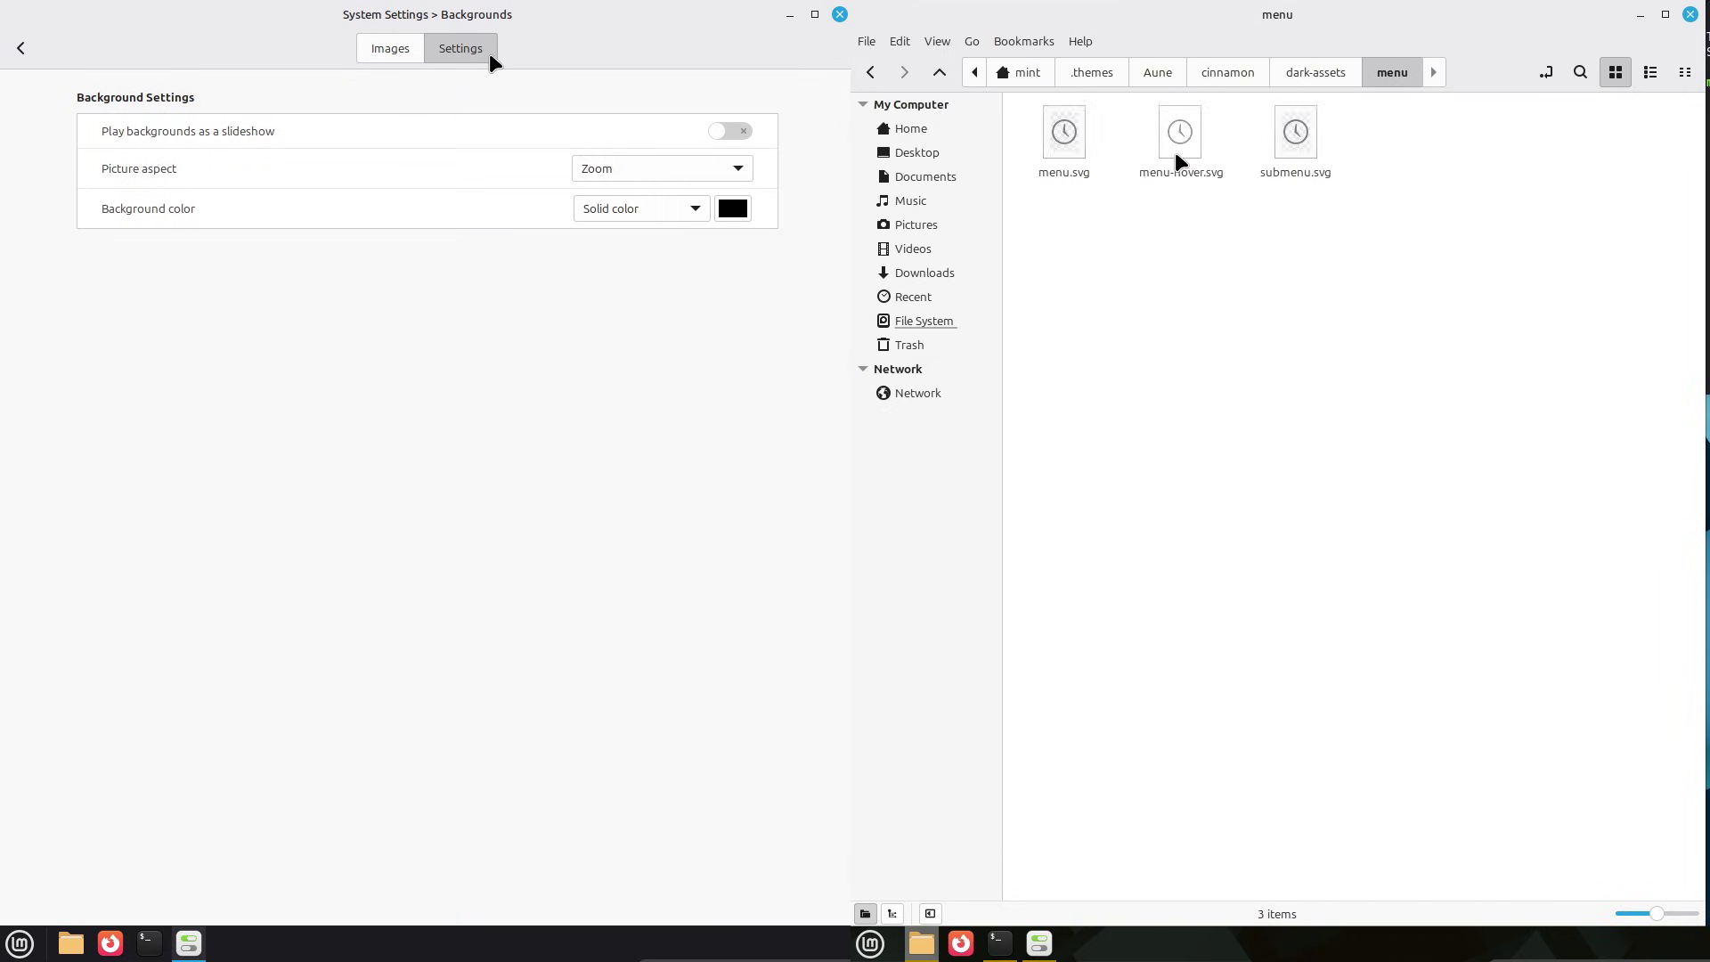
Step: Close 22.2's file manager and tile a new terminal window beside 22.3's System Settings
{"action": "left_click", "coordinate": [28, 49]}
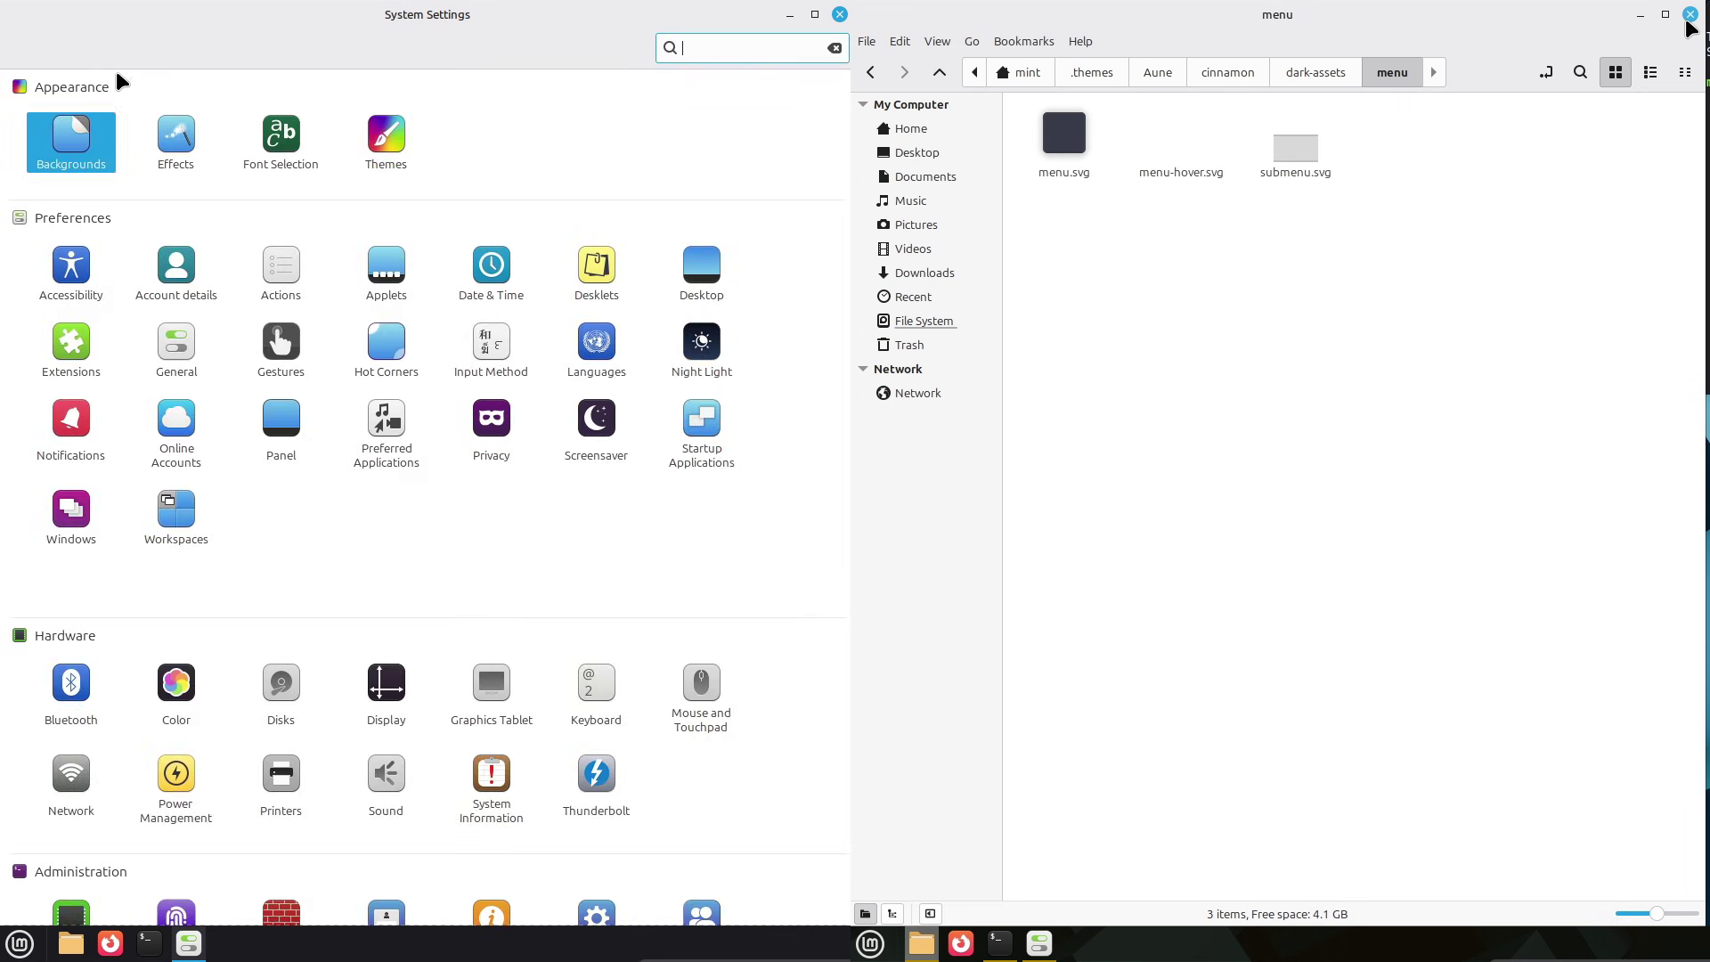
{"action": "left_click", "coordinate": [1688, 19]}
{"action": "left_click", "coordinate": [193, 150]}
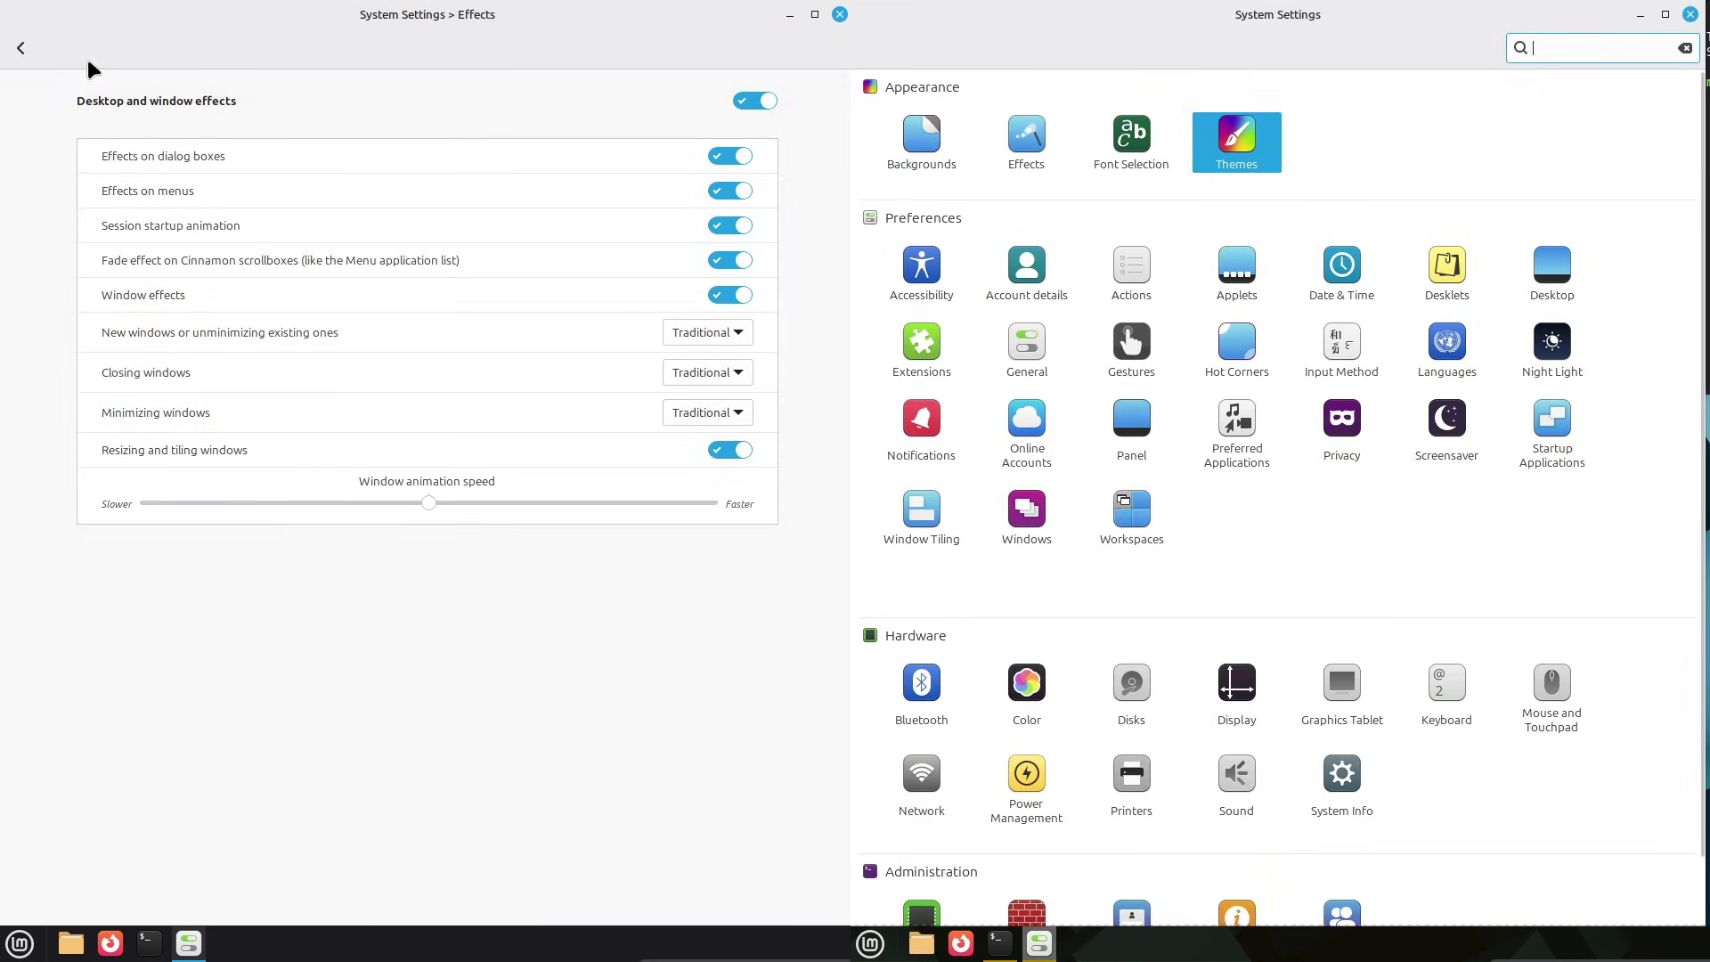
{"action": "left_click_drag", "start_coordinate": [1709, 10], "coordinate": [853, 190]}
{"action": "left_click", "coordinate": [21, 50]}
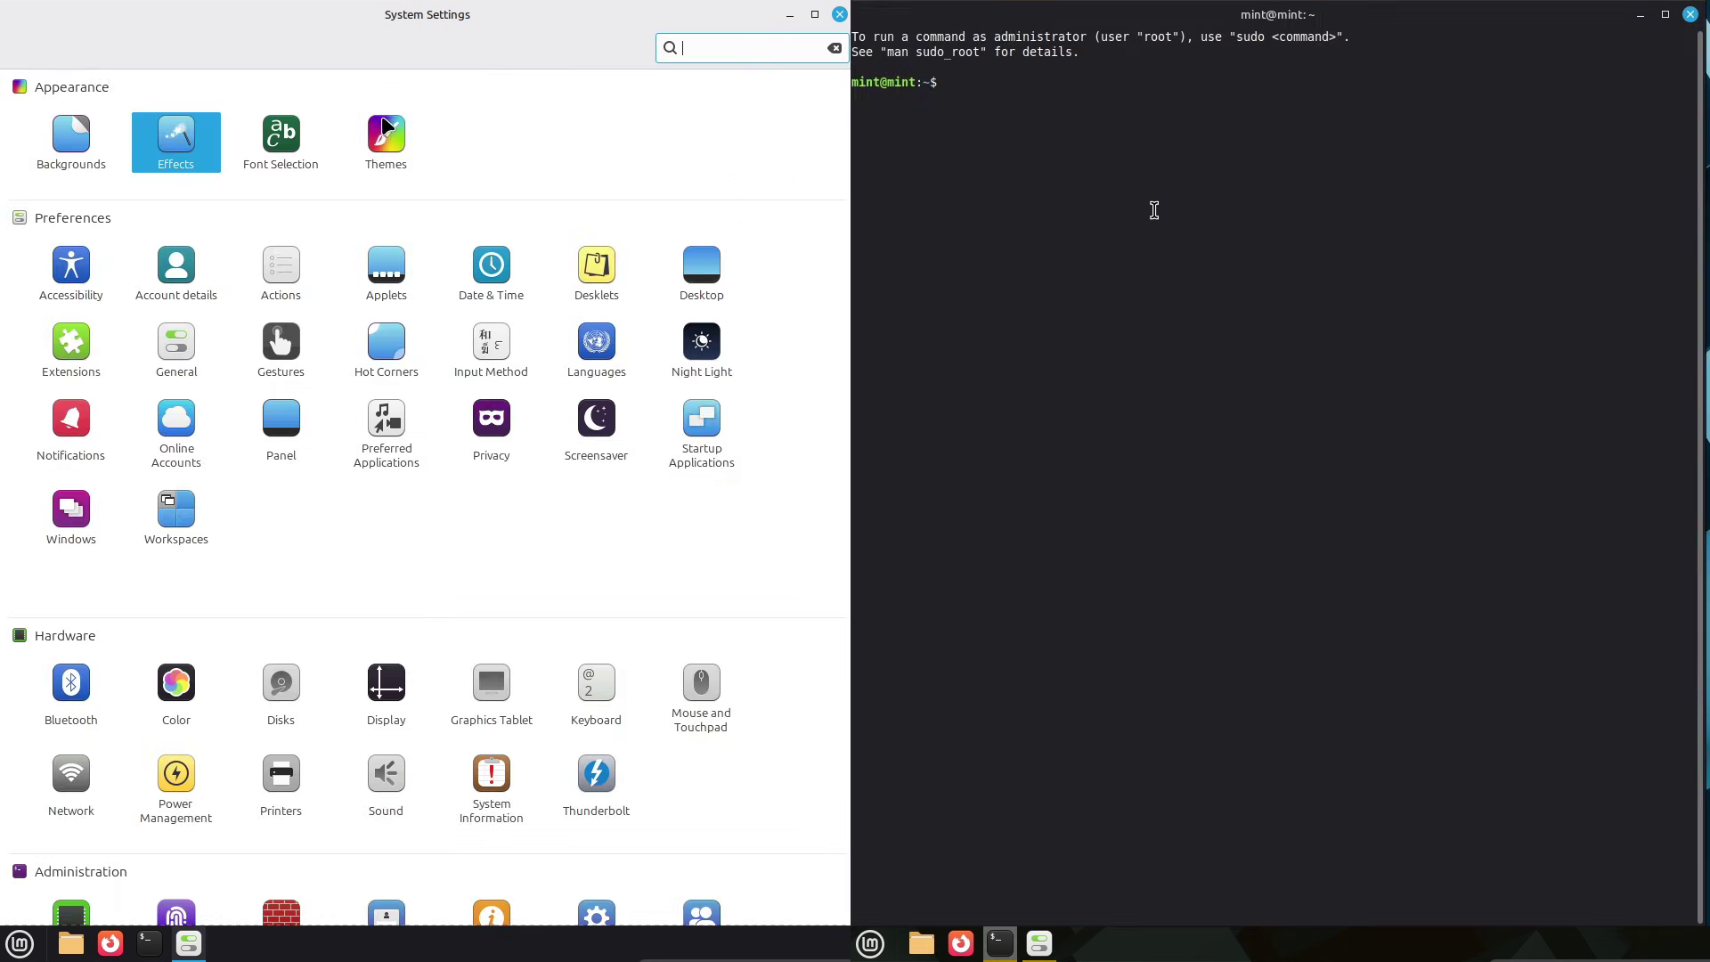
Step: Show the terminal's menubar and open its profile Preferences
{"action": "right_click", "coordinate": [1146, 248]}
{"action": "left_click", "coordinate": [1149, 324]}
{"action": "right_click", "coordinate": [1068, 230]}
{"action": "left_click", "coordinate": [1070, 389]}
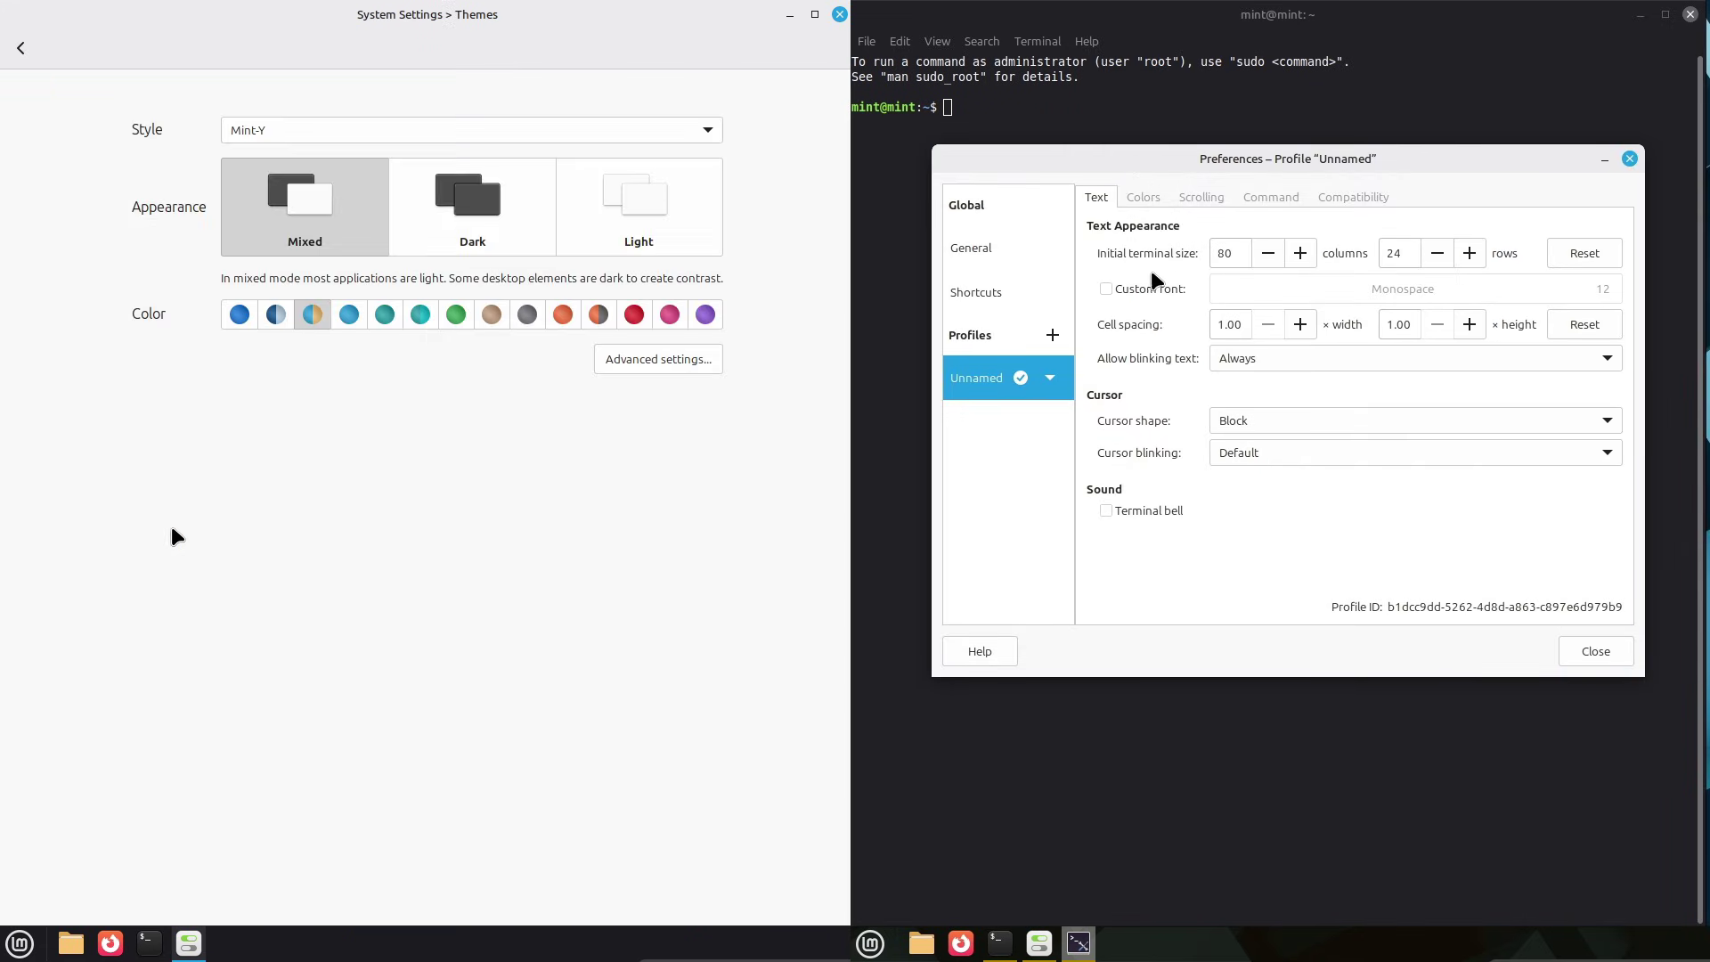
Step: Give the 22.2 terminal a custom font at size 16 and close Preferences
{"action": "left_click", "coordinate": [1147, 283]}
{"action": "left_click", "coordinate": [1364, 289]}
{"action": "left_click", "coordinate": [677, 365]}
{"action": "left_click", "coordinate": [1449, 600]}
{"action": "left_click", "coordinate": [1449, 599]}
{"action": "left_click", "coordinate": [1449, 599]}
{"action": "left_click", "coordinate": [1449, 599]}
{"action": "left_click", "coordinate": [1427, 641]}
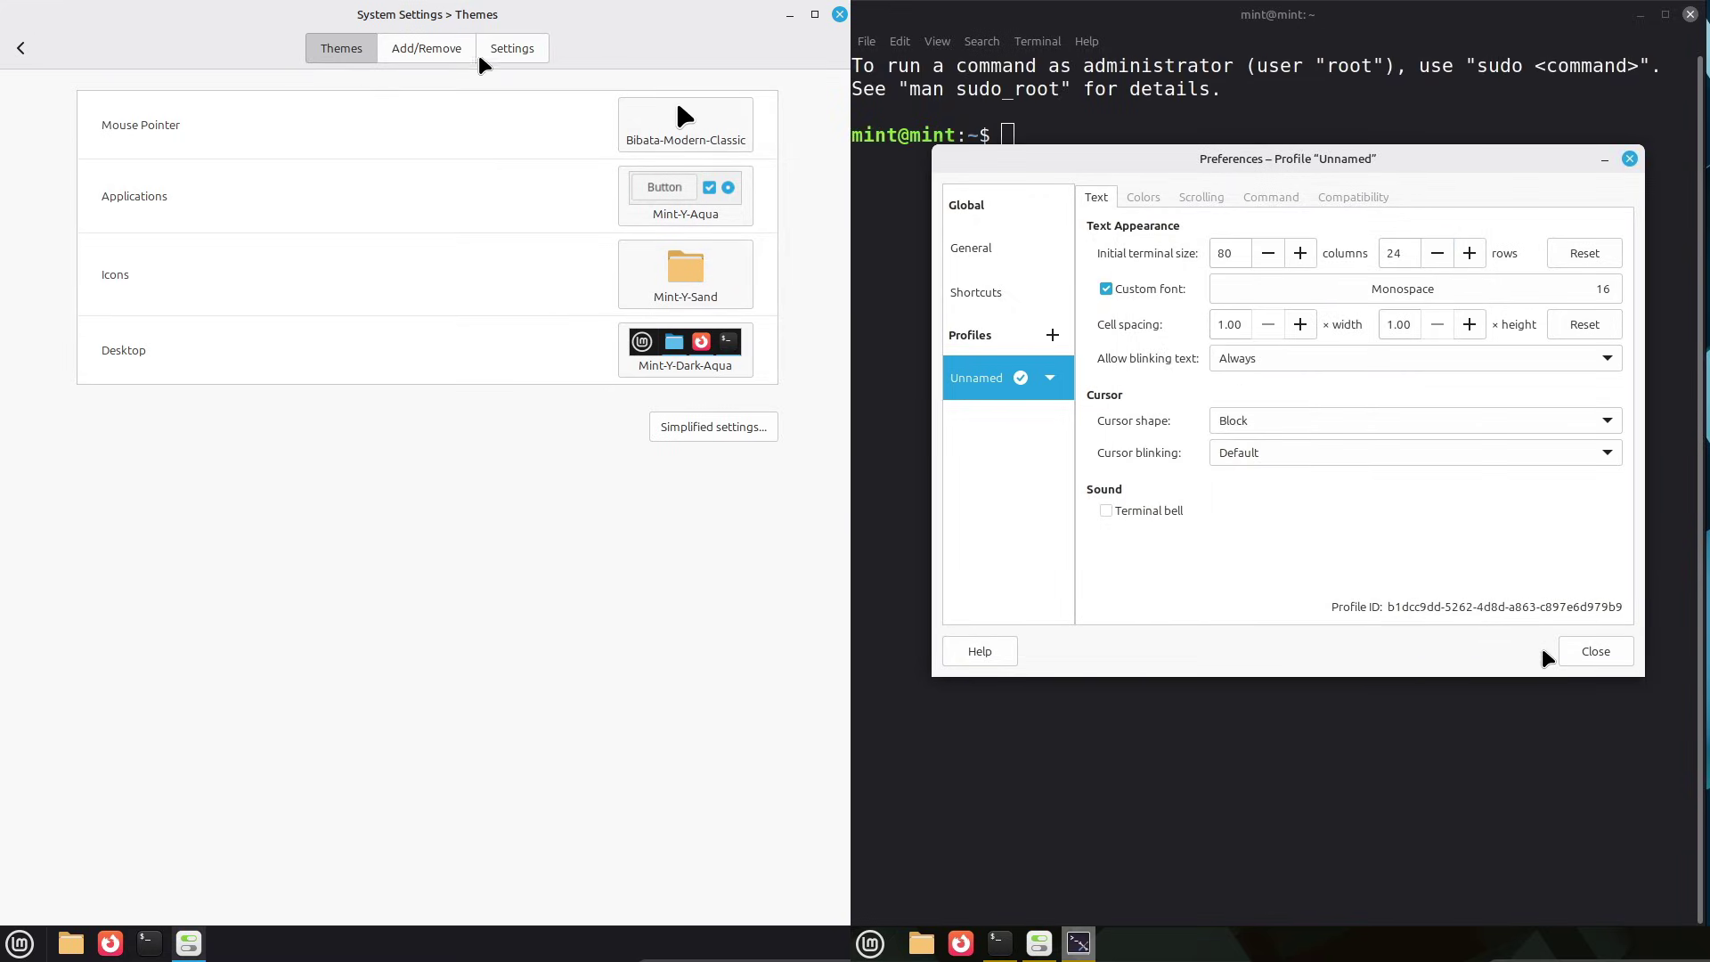
{"action": "left_click", "coordinate": [501, 50]}
Step: Sort 22.3's downloadable themes by date and run neofetch in the 22.2 terminal
{"action": "left_click", "coordinate": [1595, 651]}
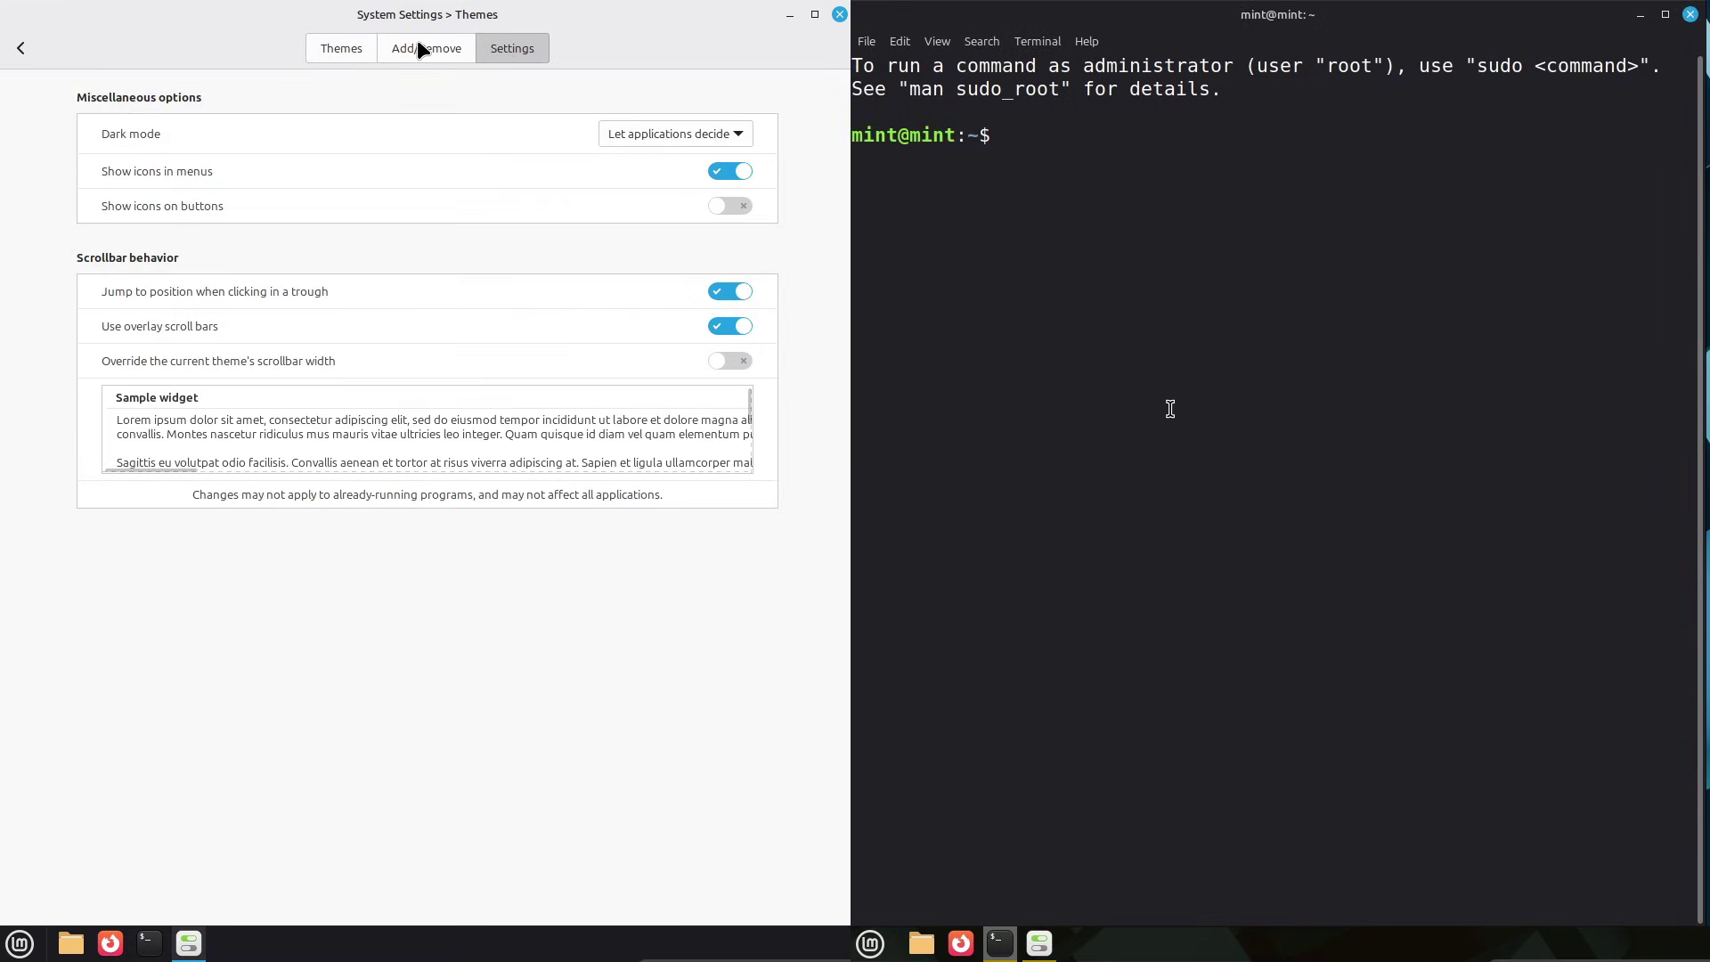
{"action": "left_click", "coordinate": [419, 46]}
{"action": "type", "text": "neofetch"}
{"action": "left_click", "coordinate": [165, 104]}
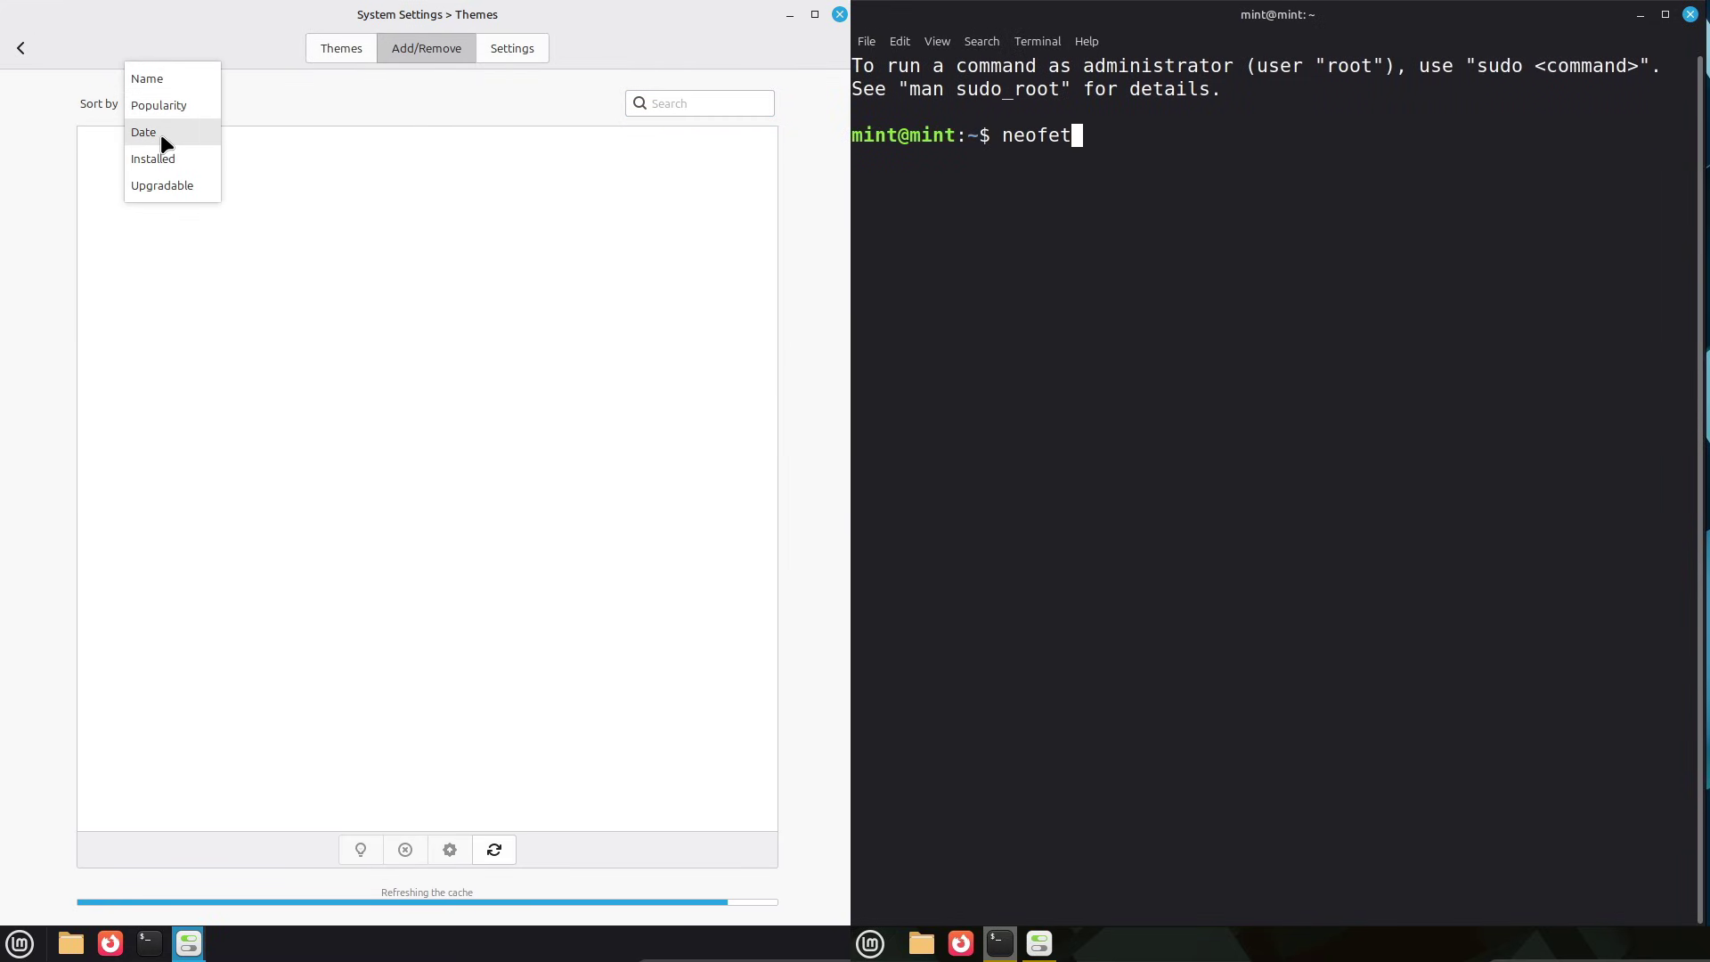
{"action": "left_click", "coordinate": [160, 133]}
{"action": "key", "text": "Return"}
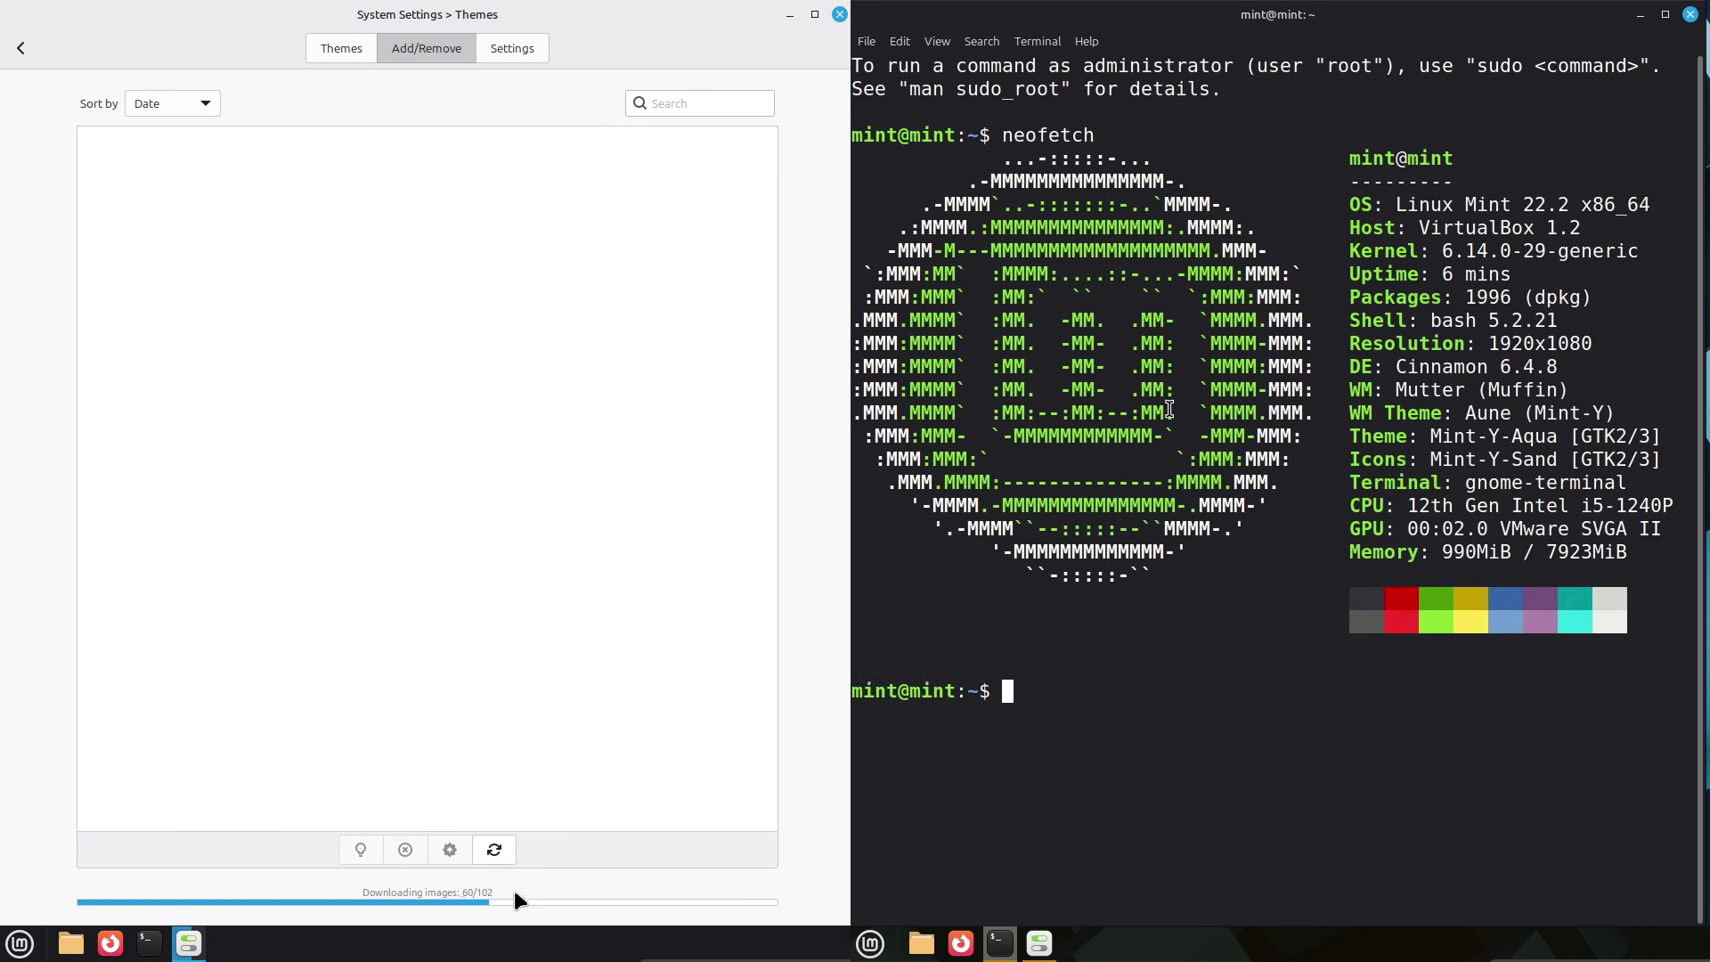
{"action": "left_click", "coordinate": [495, 850]}
Step: Run python --version, start a cat /etc/debian_version command, and install Windows 10 Light Theme
{"action": "type", "text": "python"}
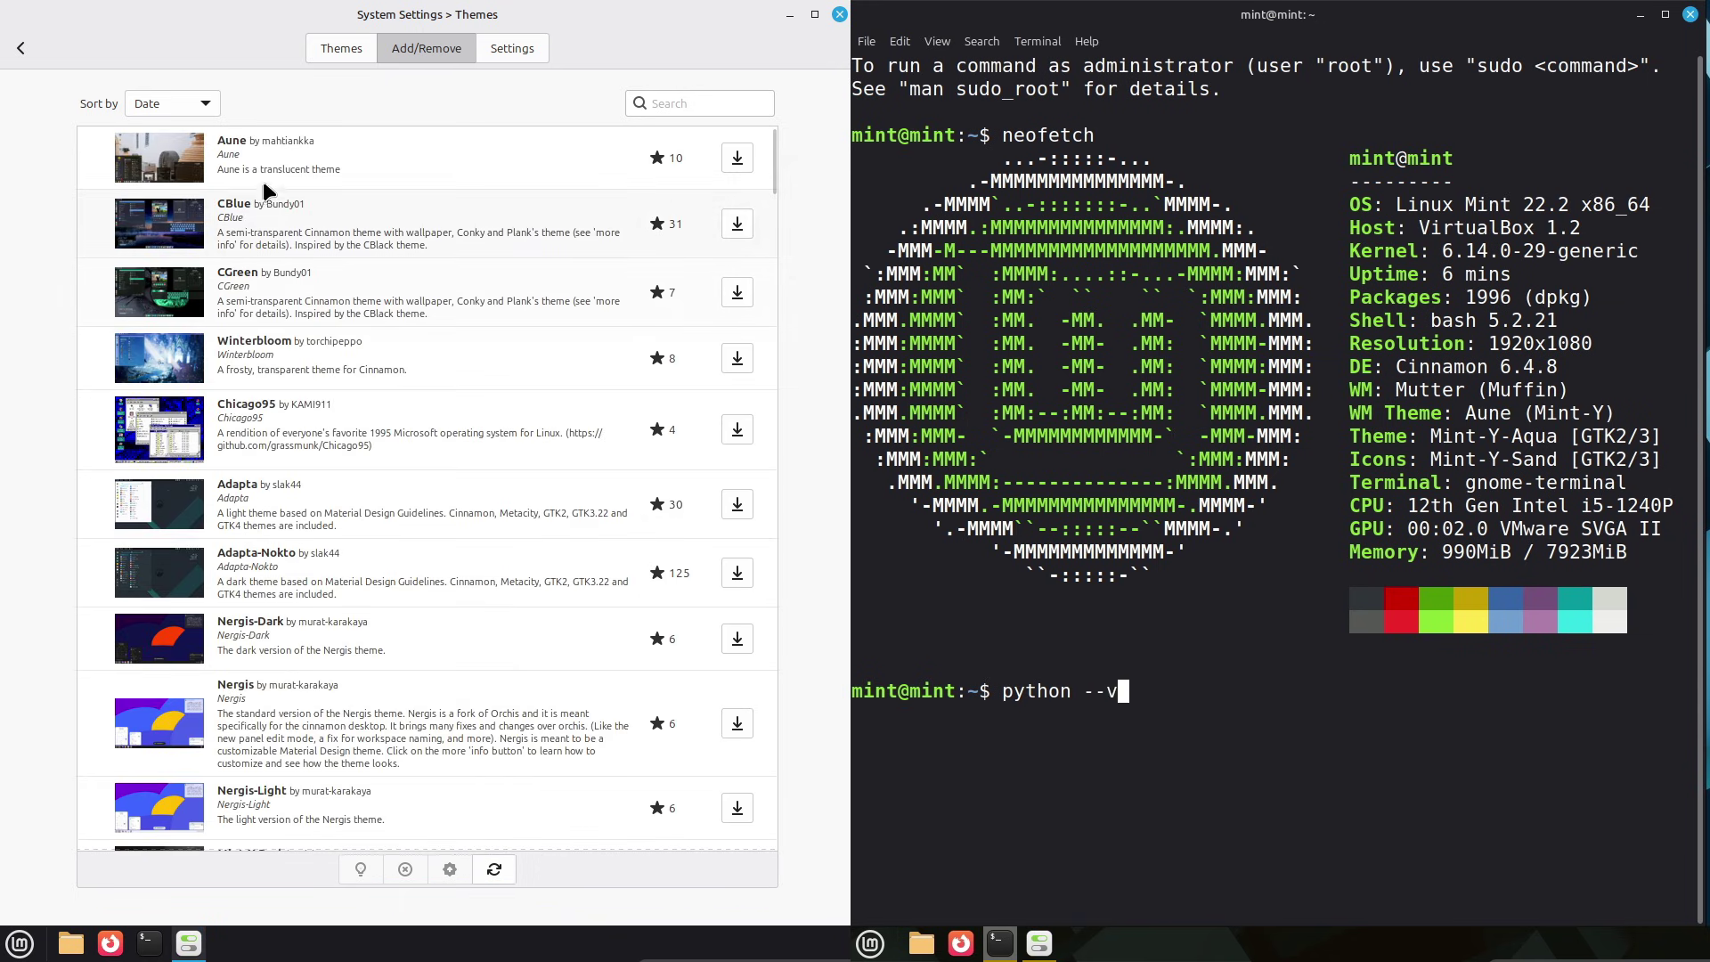
{"action": "type", "text": " --version"}
{"action": "key", "text": "Return"}
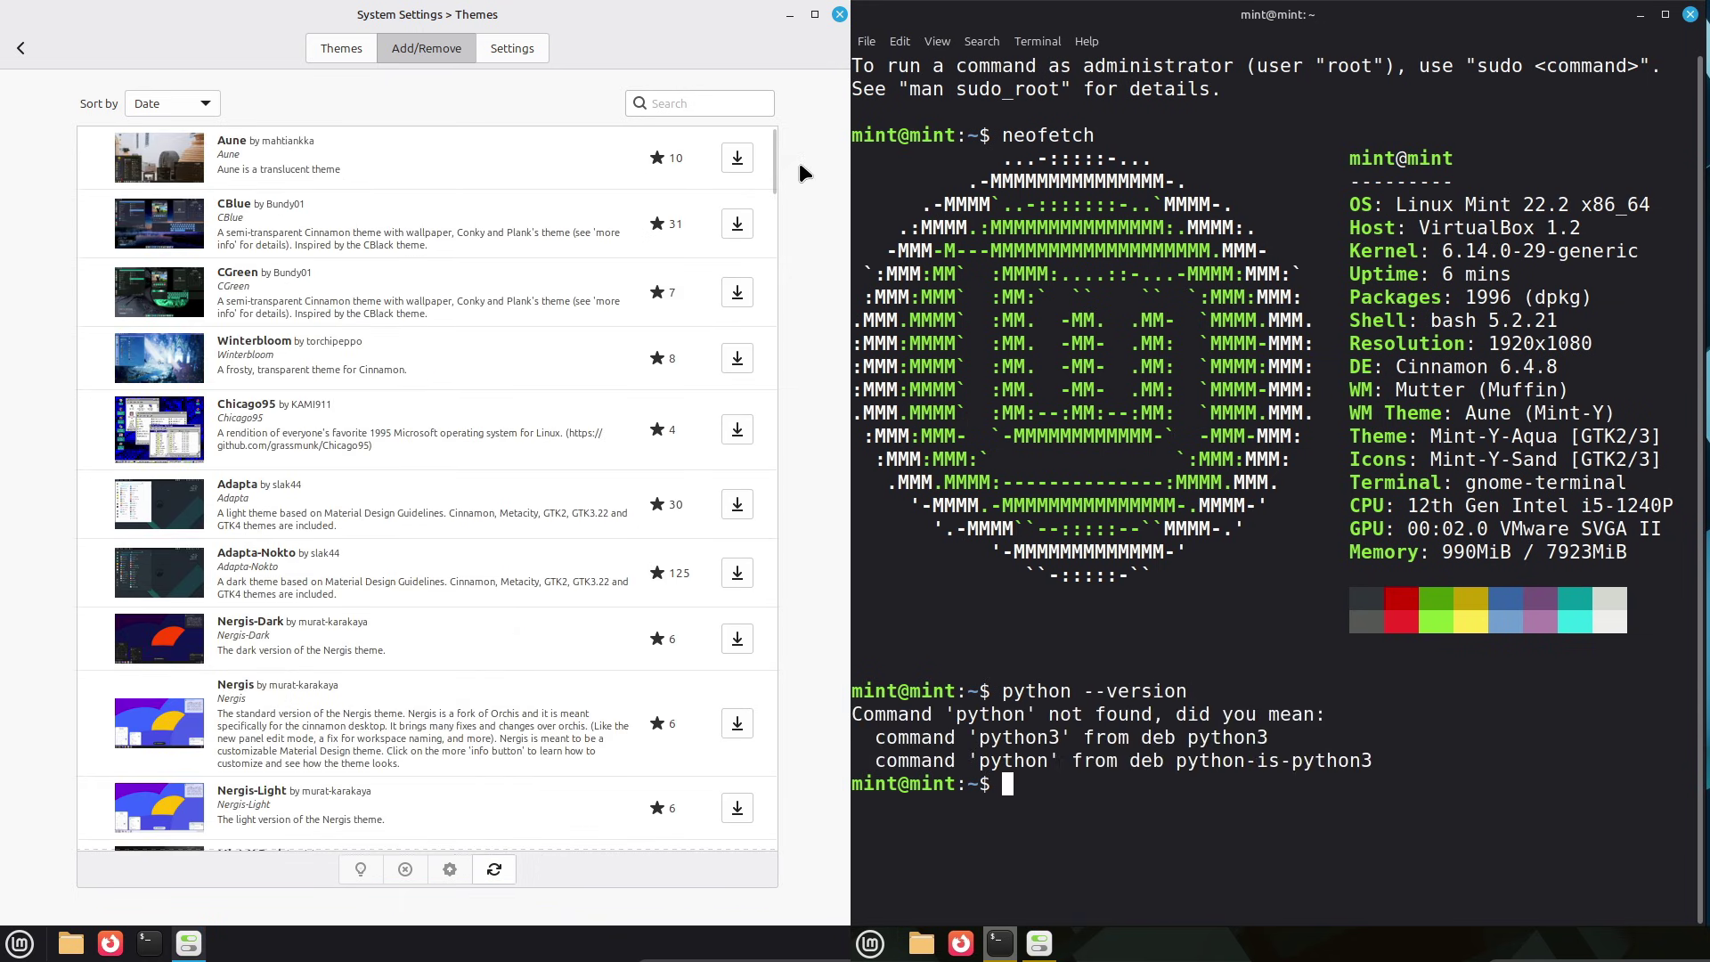
{"action": "type", "text": "cat"}
{"action": "left_click_drag", "start_coordinate": [773, 152], "coordinate": [776, 216]}
{"action": "type", "text": "/etc"}
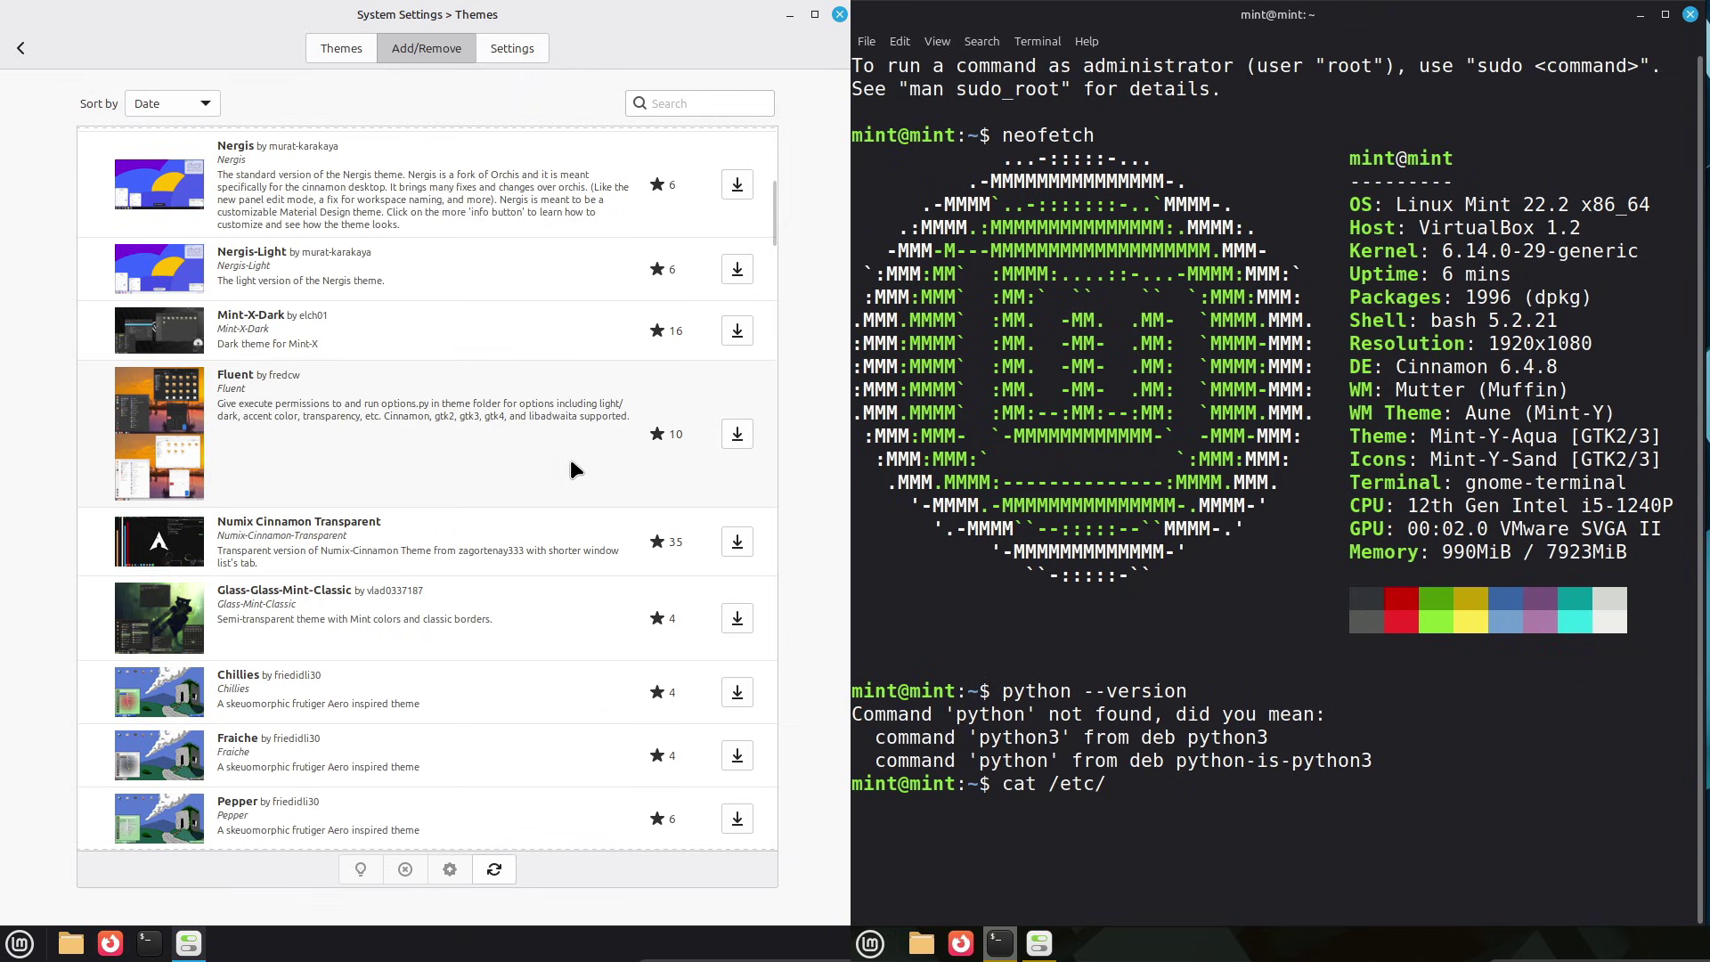
{"action": "type", "text": "/ De"}
{"action": "type", "text": "bian -"}
{"action": "left_click_drag", "start_coordinate": [772, 238], "coordinate": [774, 400]}
{"action": "key", "text": "BackSpace"}
{"action": "key", "text": "BackSpace"}
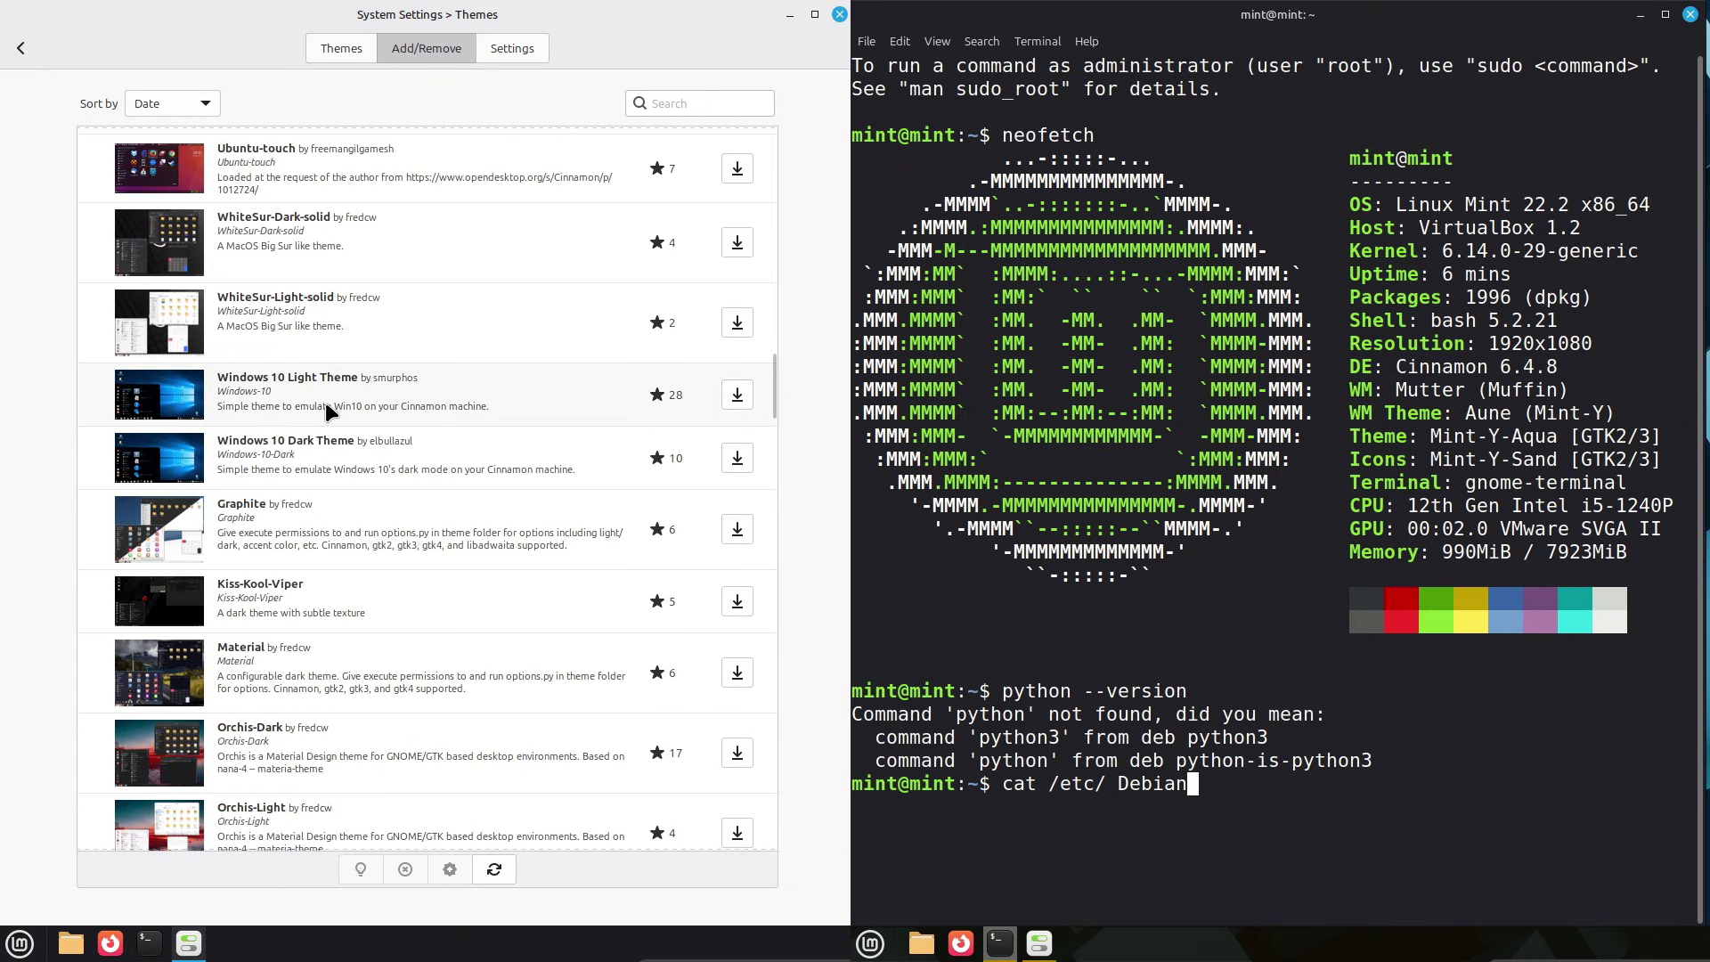
{"action": "left_click", "coordinate": [736, 395]}
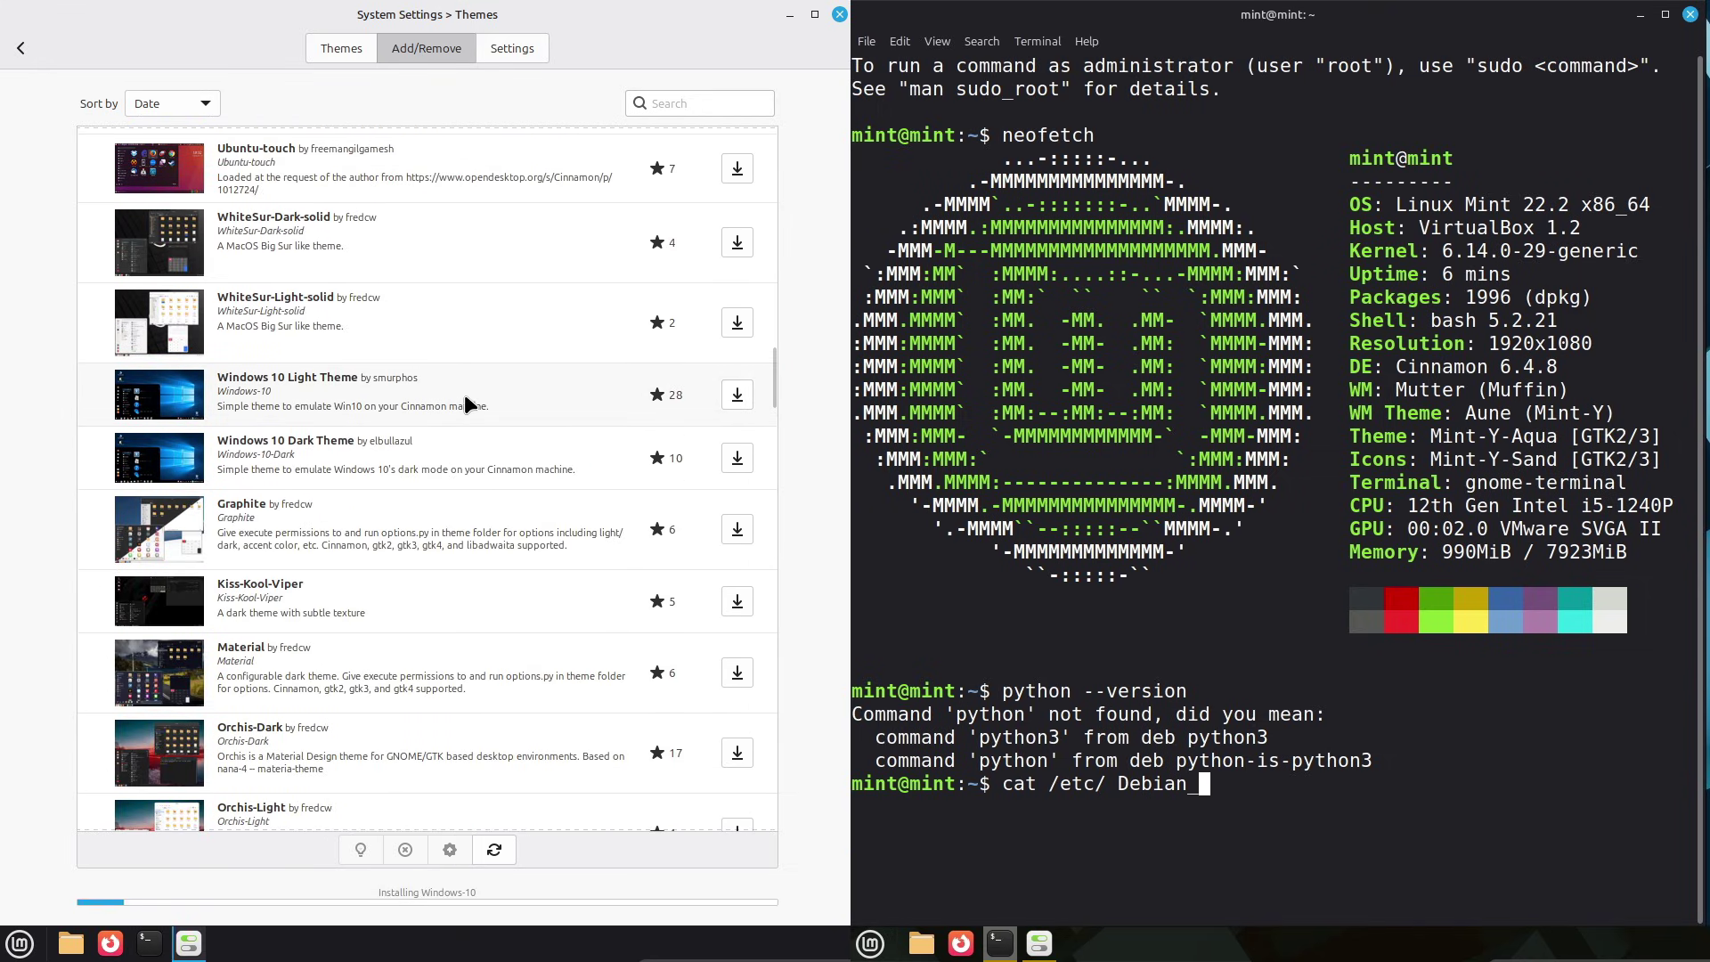
Step: Run the Debian version command and apply the Windows-10 desktop theme
{"action": "type", "text": "_version"}
{"action": "key", "text": "Return"}
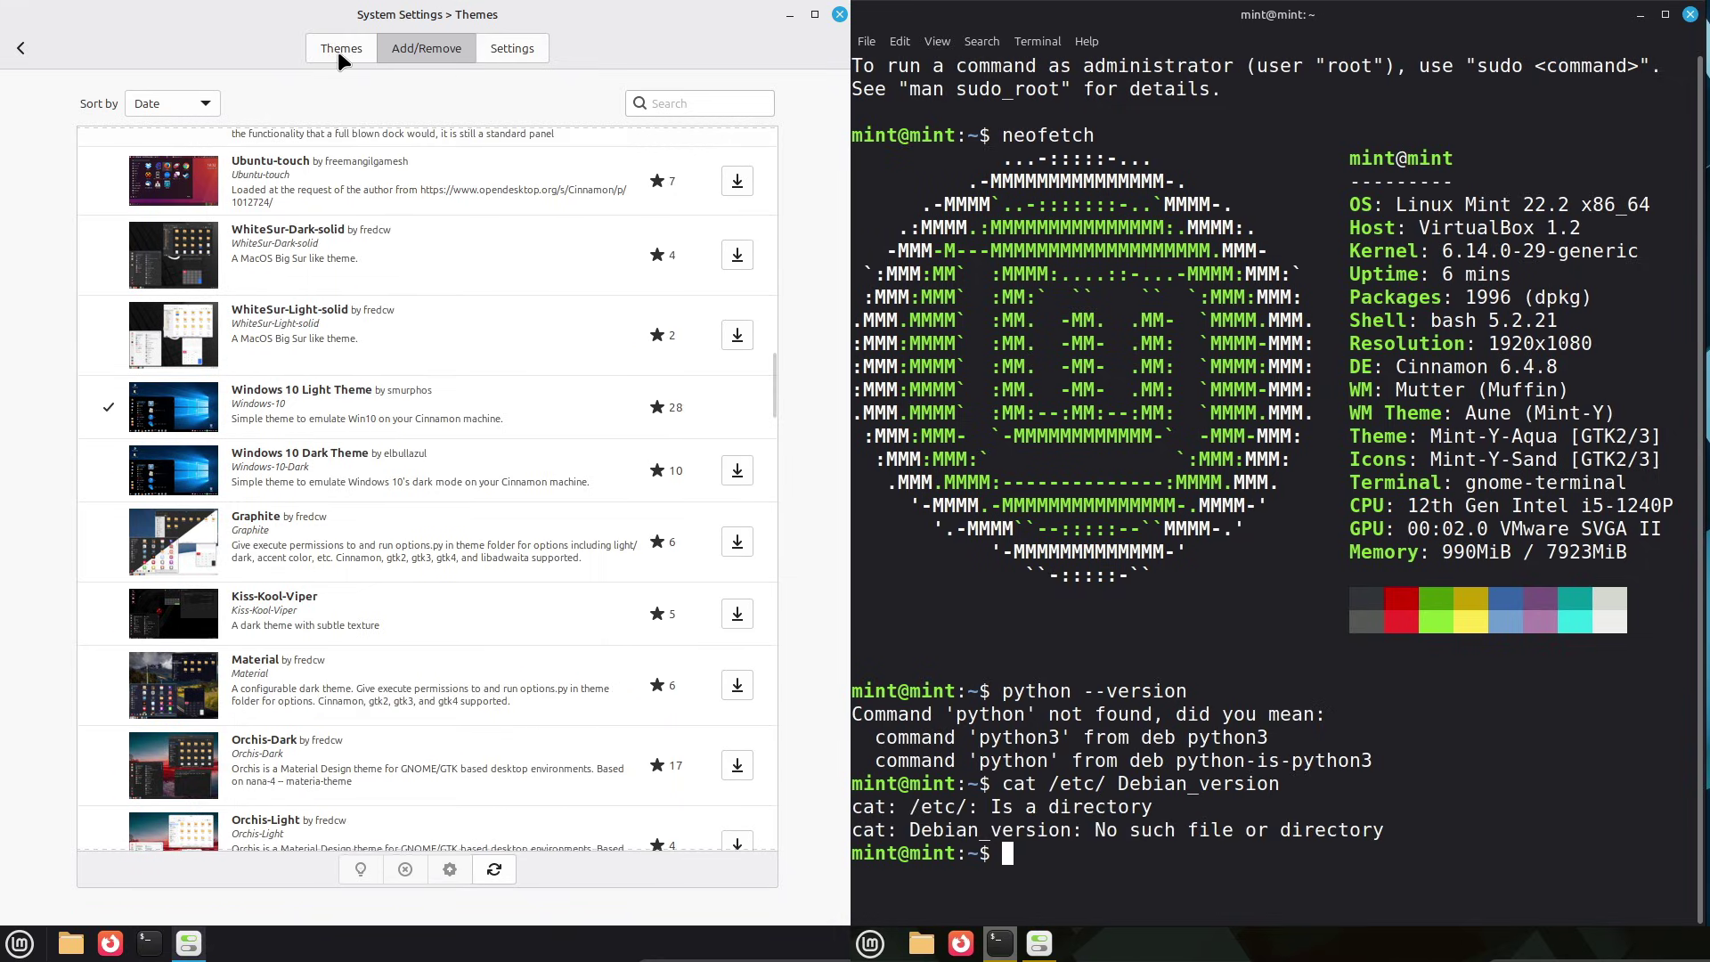
{"action": "left_click", "coordinate": [342, 48]}
{"action": "left_click", "coordinate": [641, 334]}
{"action": "type", "text": "cat"}
{"action": "left_click", "coordinate": [812, 228]}
{"action": "type", "text": "/etc"}
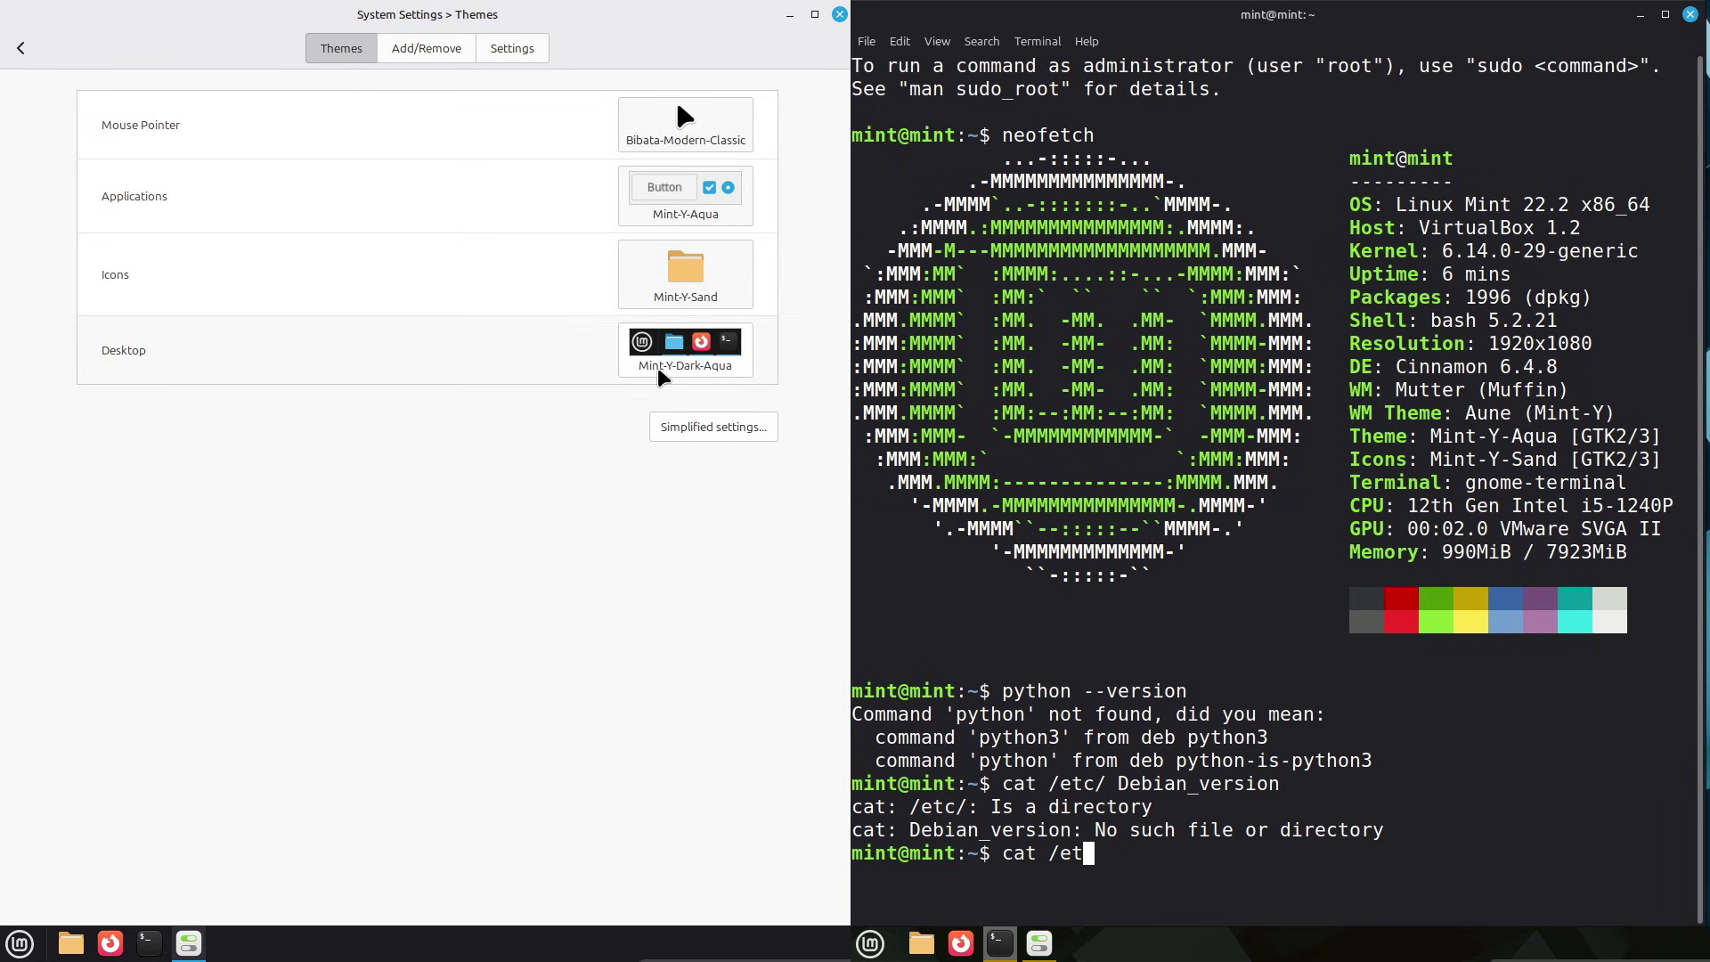
{"action": "left_click", "coordinate": [657, 370]}
{"action": "type", "text": "/"}
{"action": "left_click", "coordinate": [932, 71]}
Step: Run cat /etc/debian_version, clear the terminal, and apply Mint-Y-Aqua icons and Mint-L-Blue applications
{"action": "type", "text": "de"}
{"action": "left_click", "coordinate": [701, 281]}
{"action": "type", "text": "bian "}
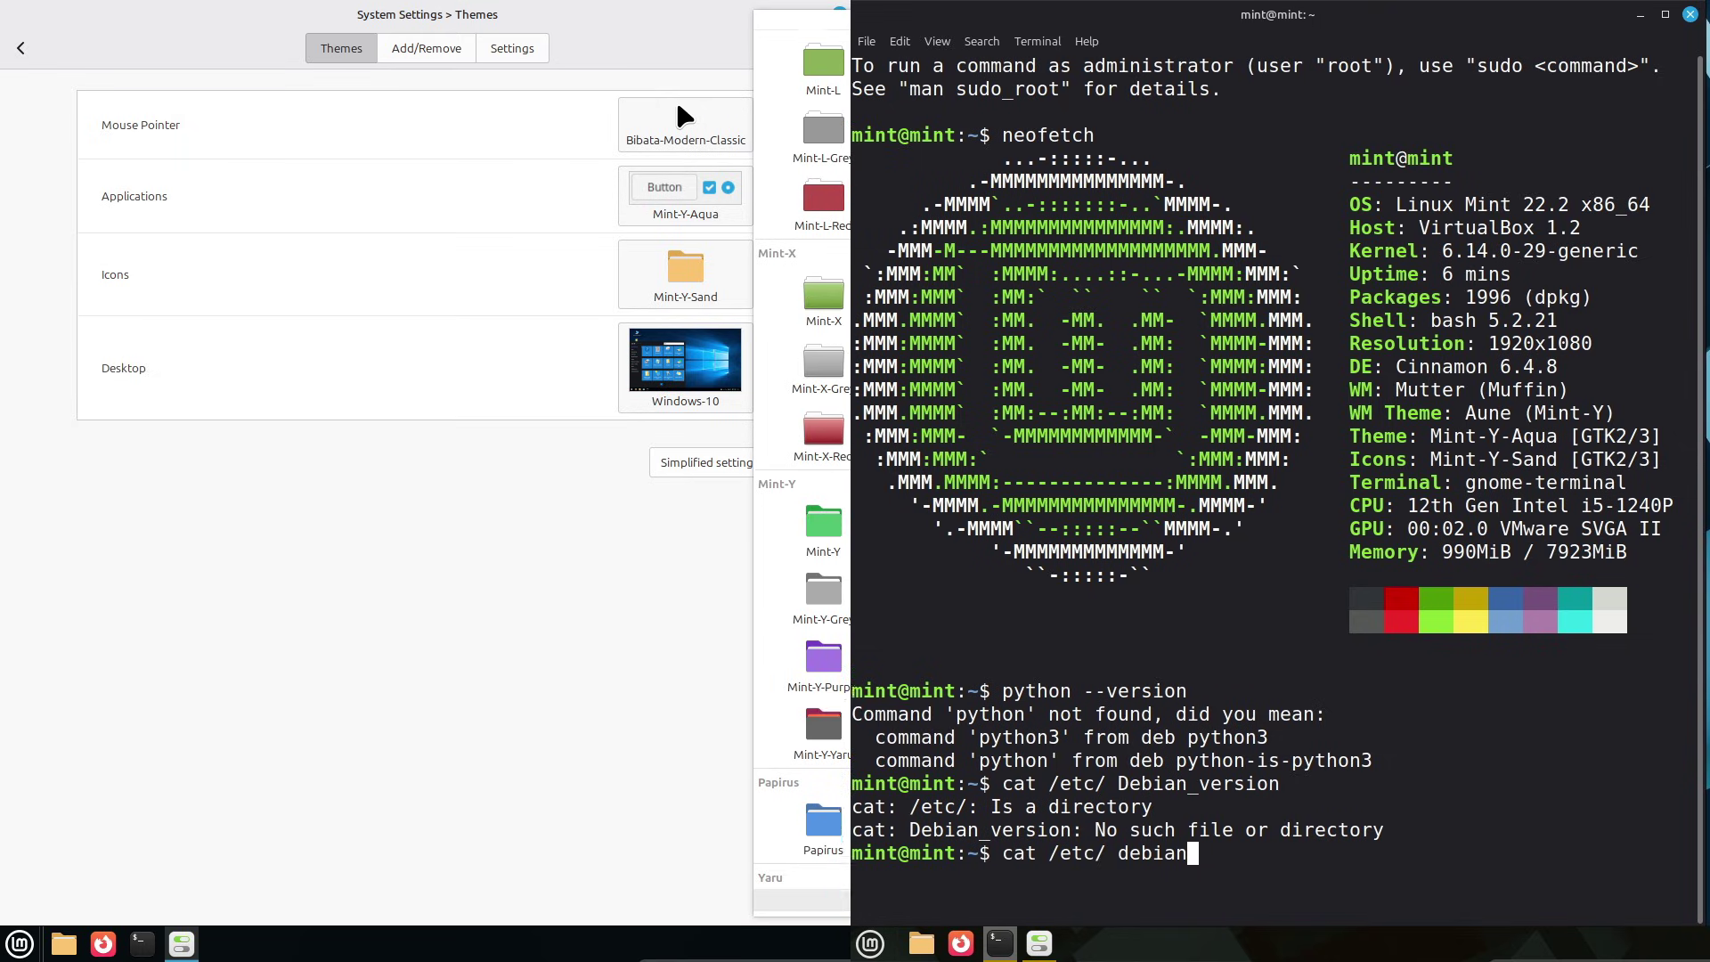
{"action": "type", "text": "_"}
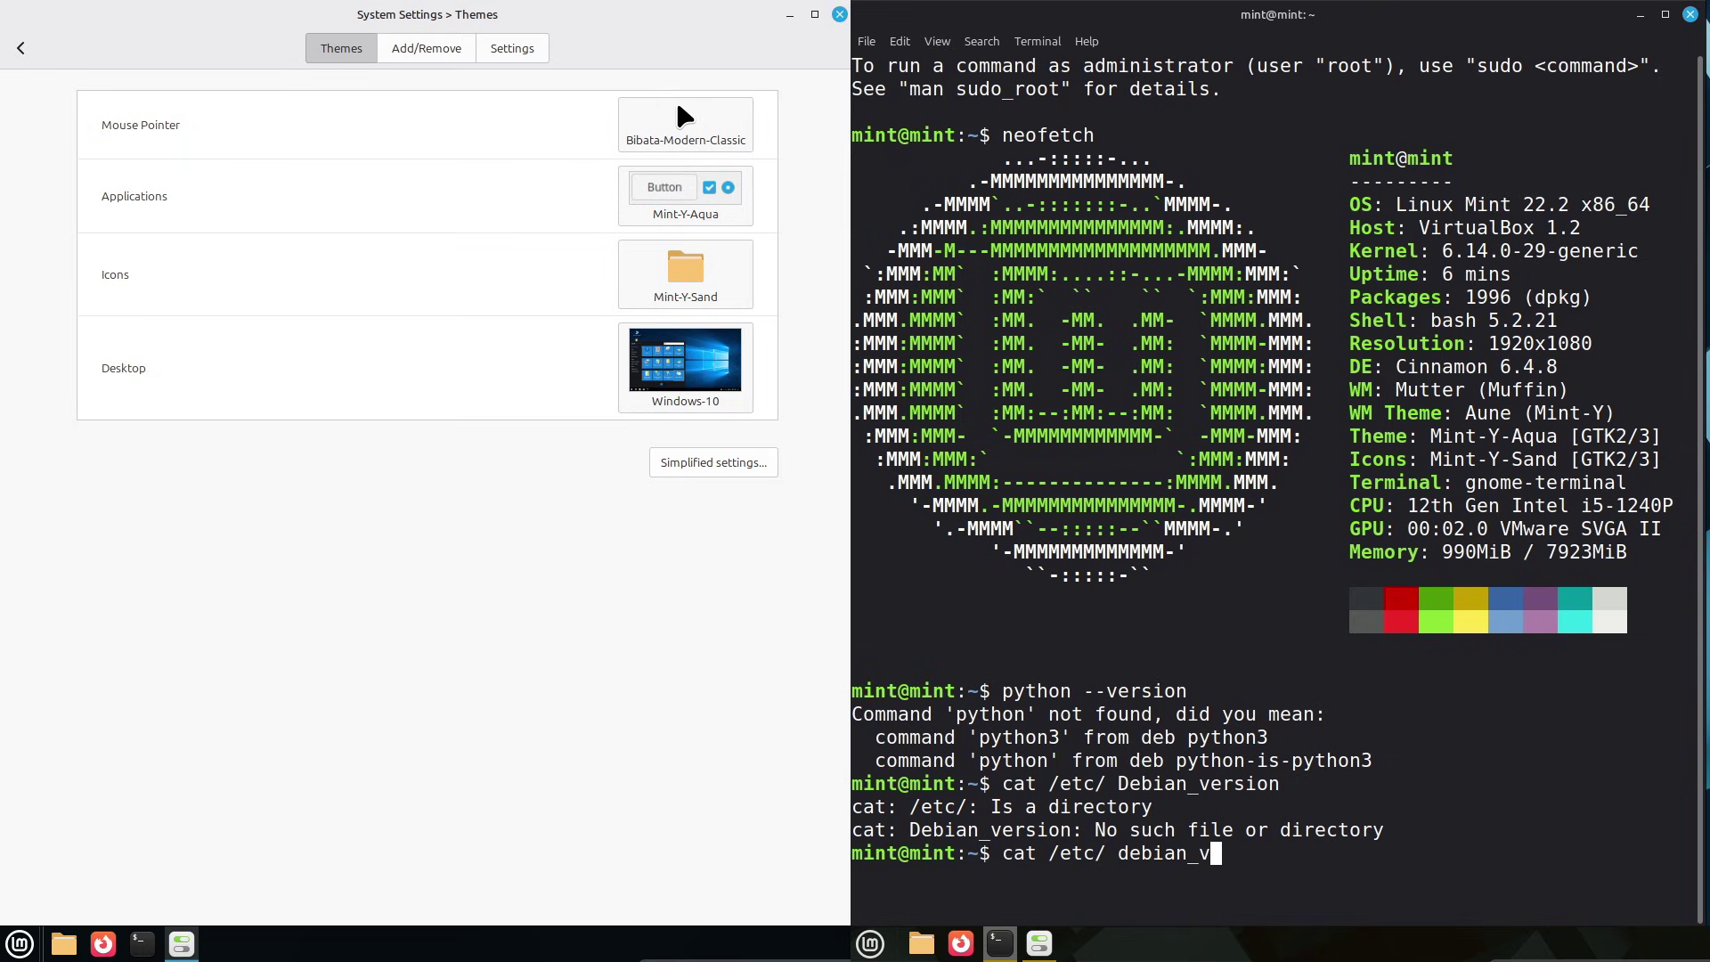
{"action": "type", "text": "version"}
{"action": "key", "text": "Return"}
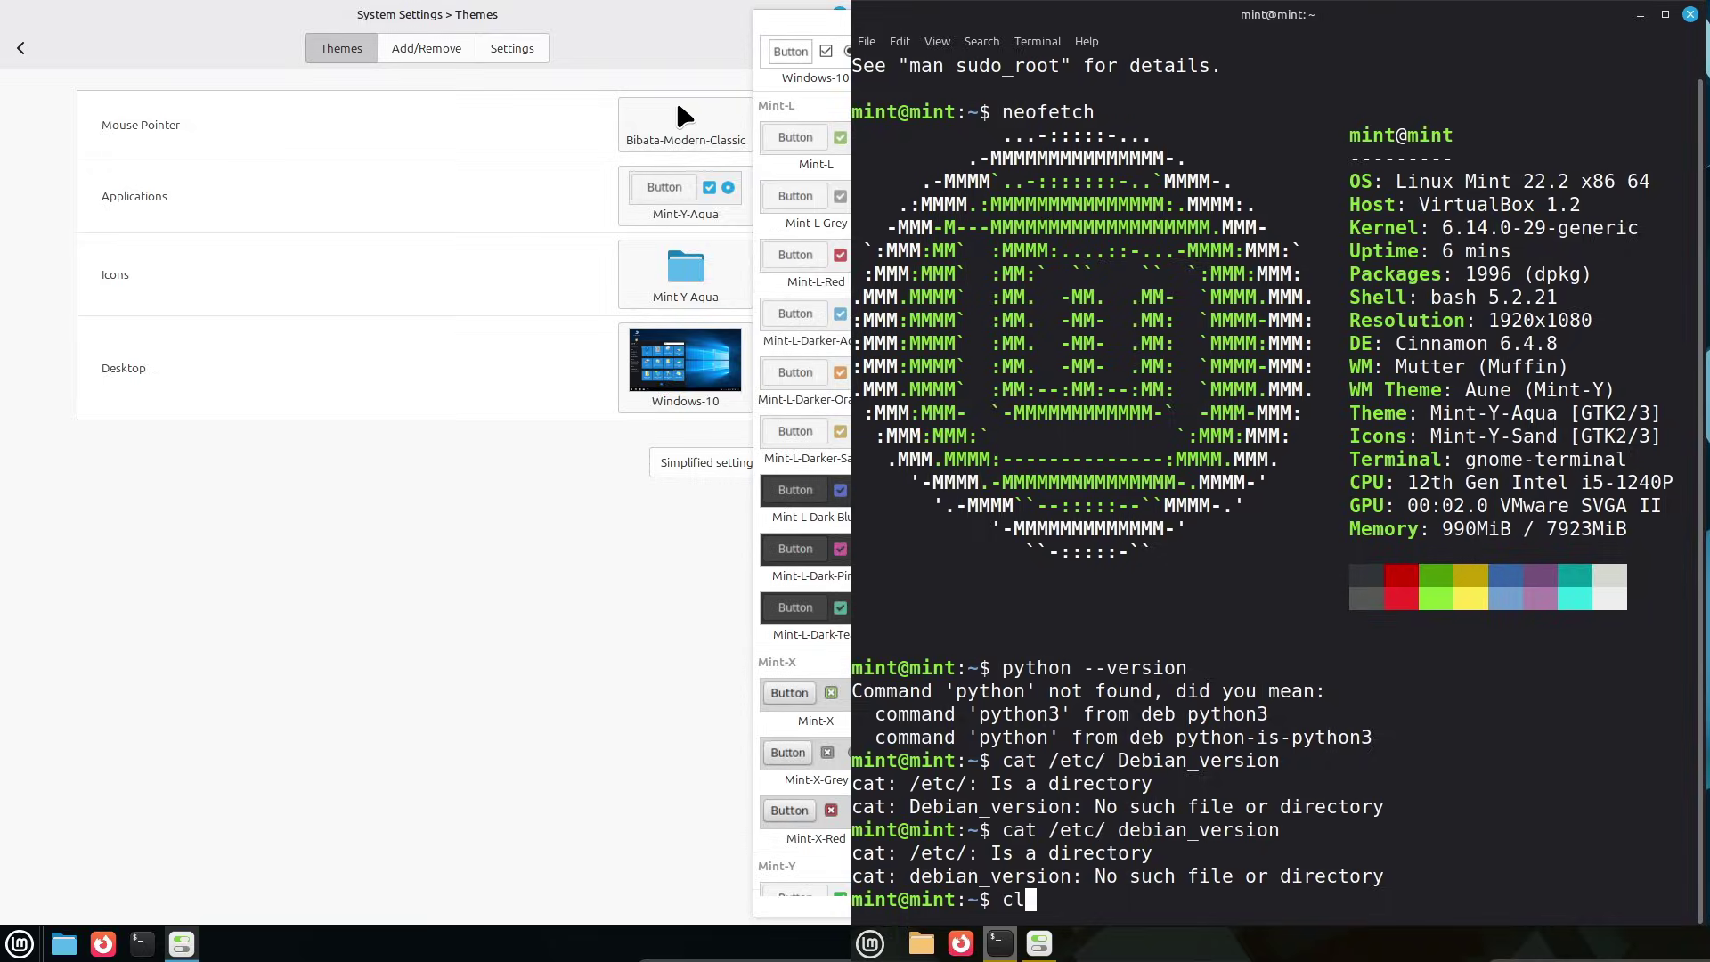
{"action": "type", "text": "clear"}
{"action": "key", "text": "Return"}
{"action": "left_click", "coordinate": [683, 134]}
{"action": "left_click", "coordinate": [362, 743]}
Step: Type inxi -sv8, open the Home folder snapped left, and show hidden files
{"action": "type", "text": "inxi -sv8"}
{"action": "left_click", "coordinate": [20, 943]}
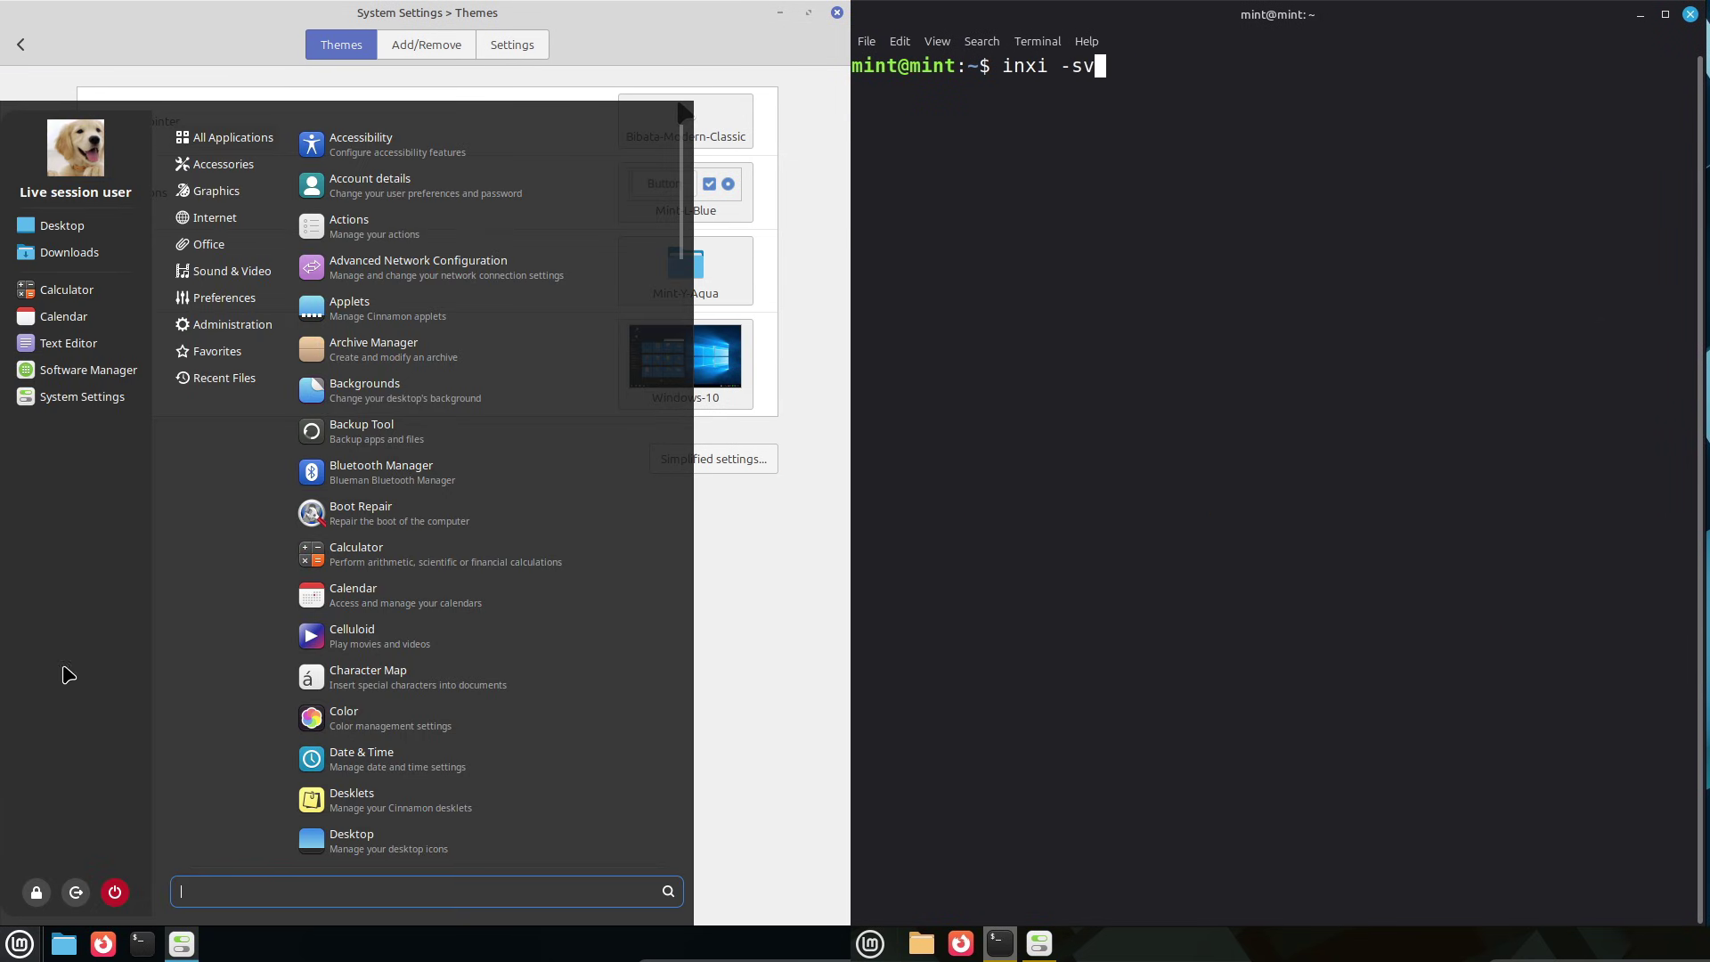
{"action": "left_click", "coordinate": [745, 574]}
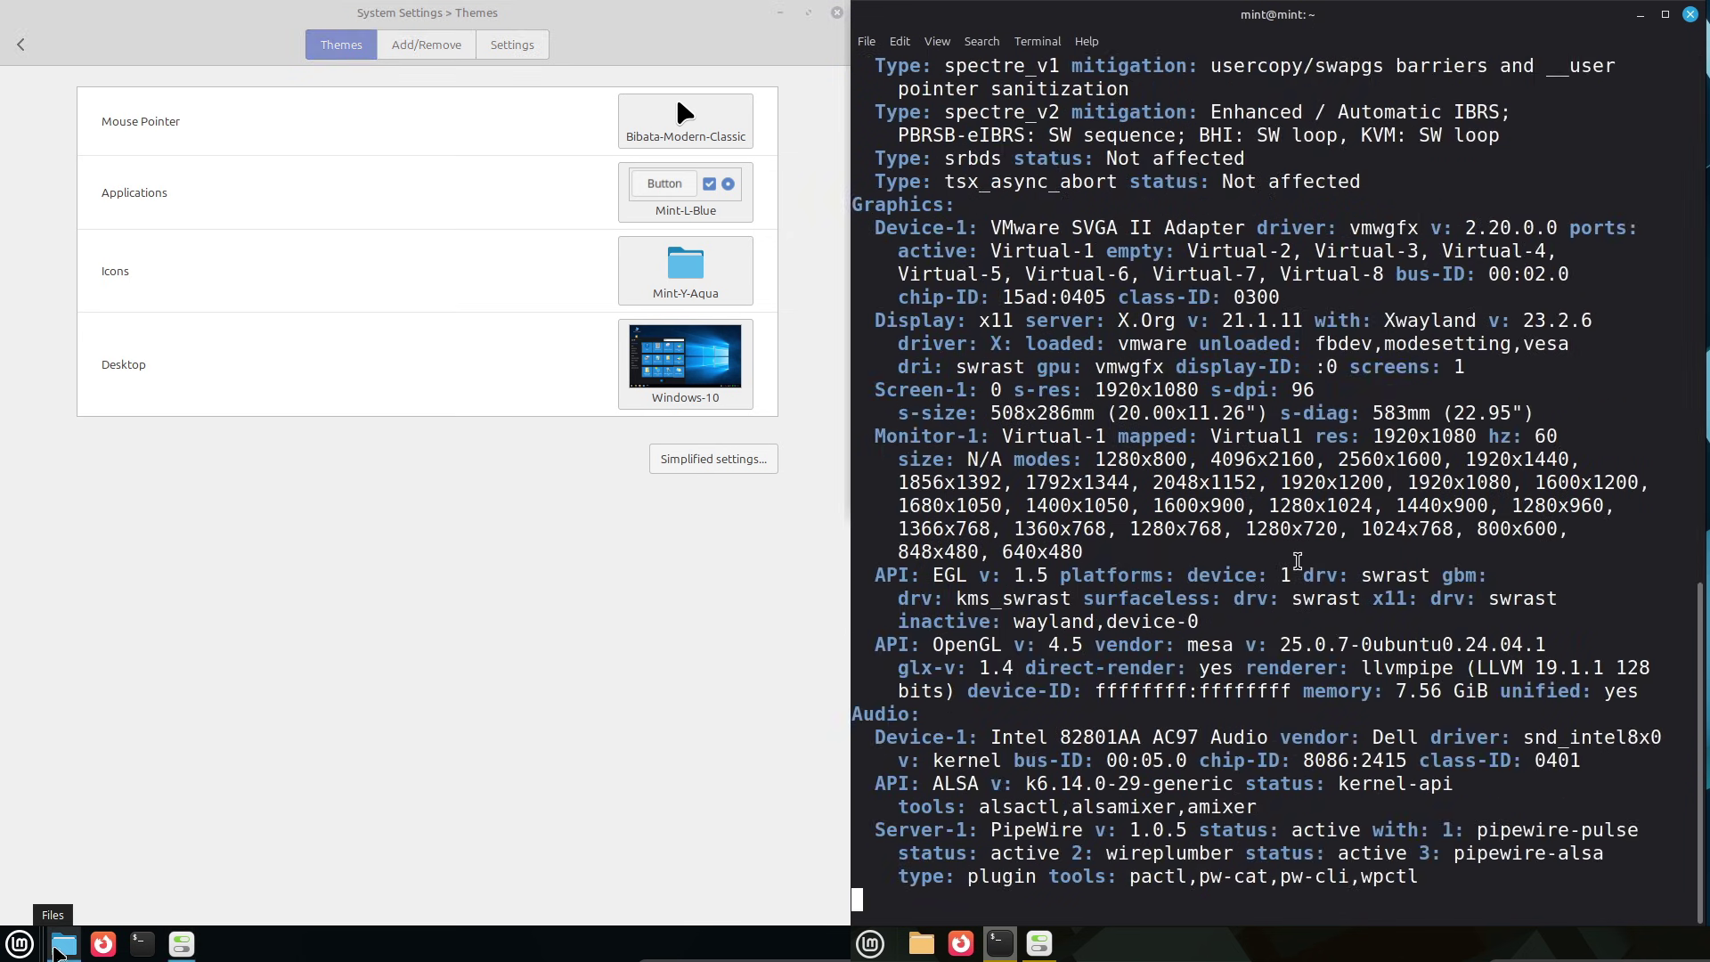
{"action": "left_click", "coordinate": [55, 946]}
{"action": "left_click_drag", "start_coordinate": [445, 191], "coordinate": [2, 224]}
{"action": "right_click", "coordinate": [217, 346]}
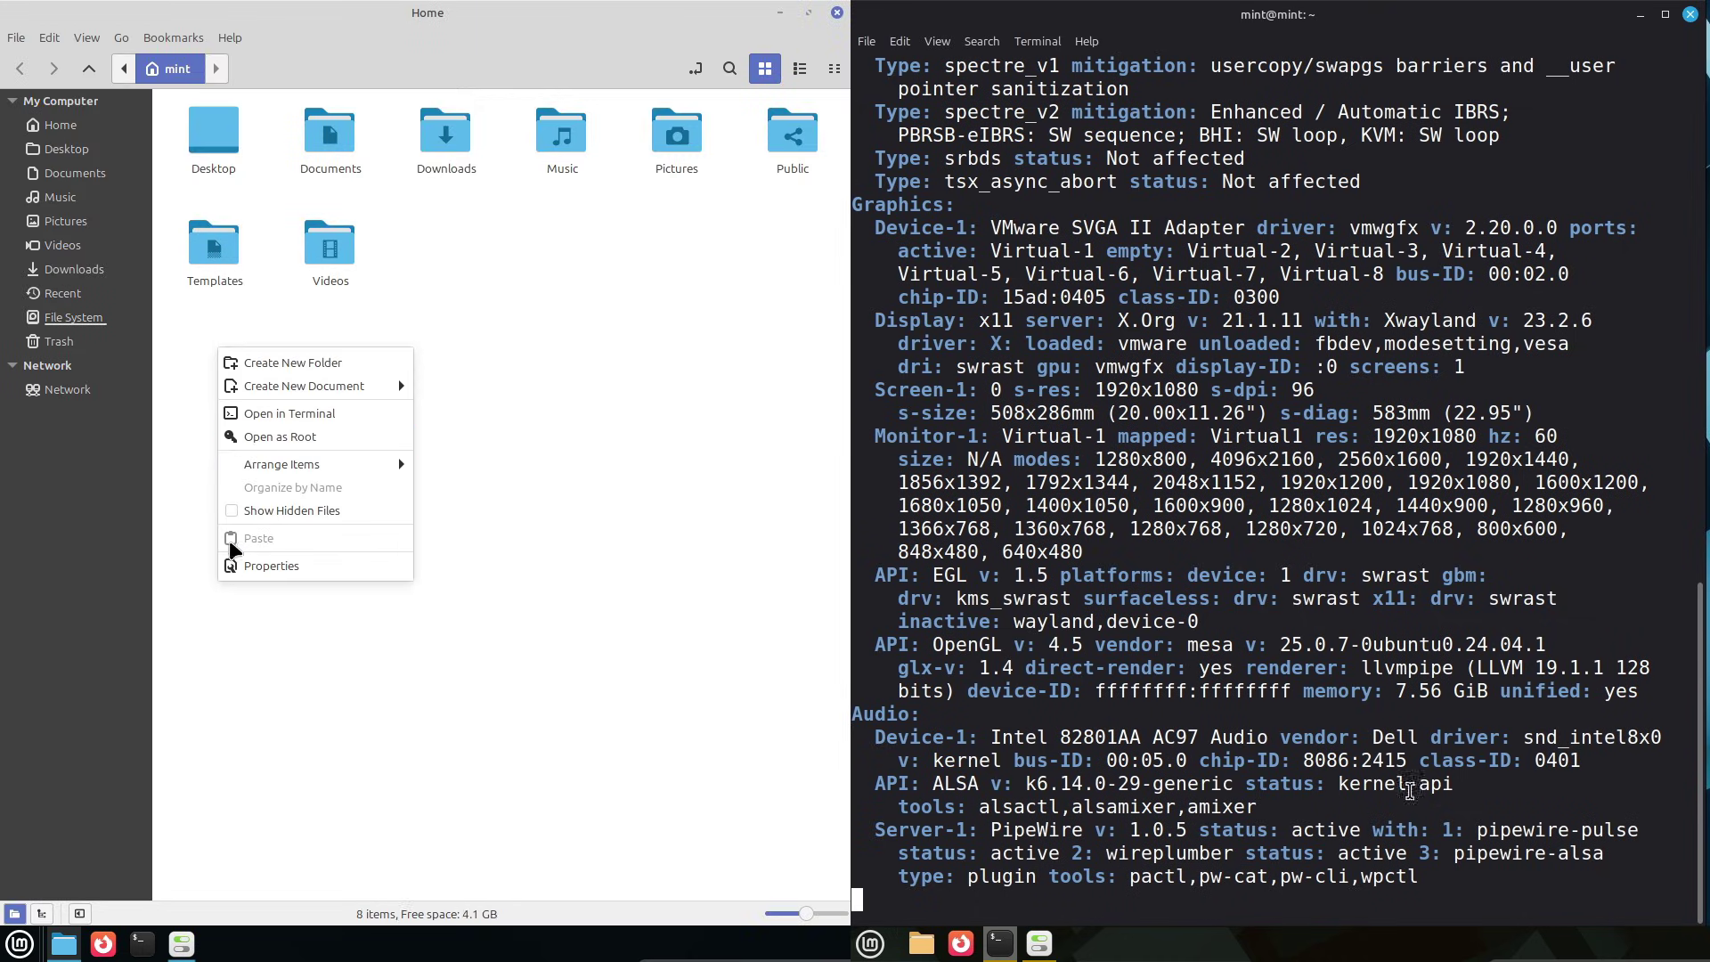
{"action": "left_click", "coordinate": [230, 510]}
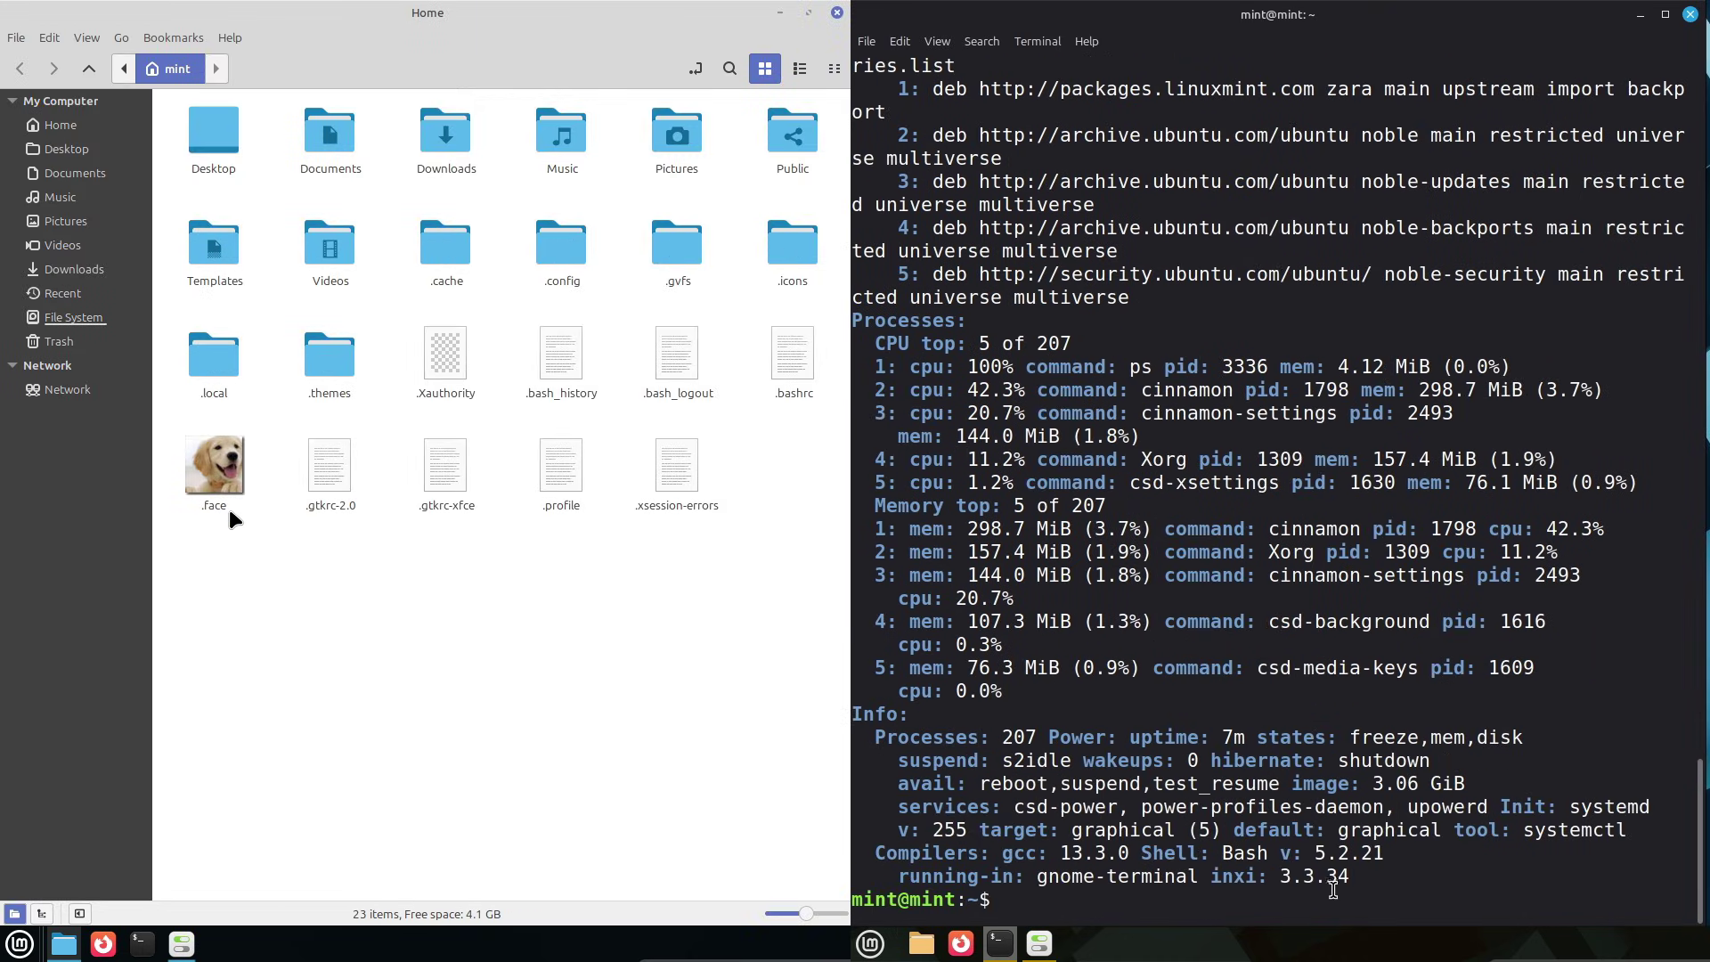
Step: Browse .themes/Windows-10/cinnamon's background-assets and buttons folders while selecting inxi report sections
{"action": "double_click", "coordinate": [308, 353]}
{"action": "left_click_drag", "start_coordinate": [1358, 885], "coordinate": [855, 715]}
{"action": "double_click", "coordinate": [225, 160]}
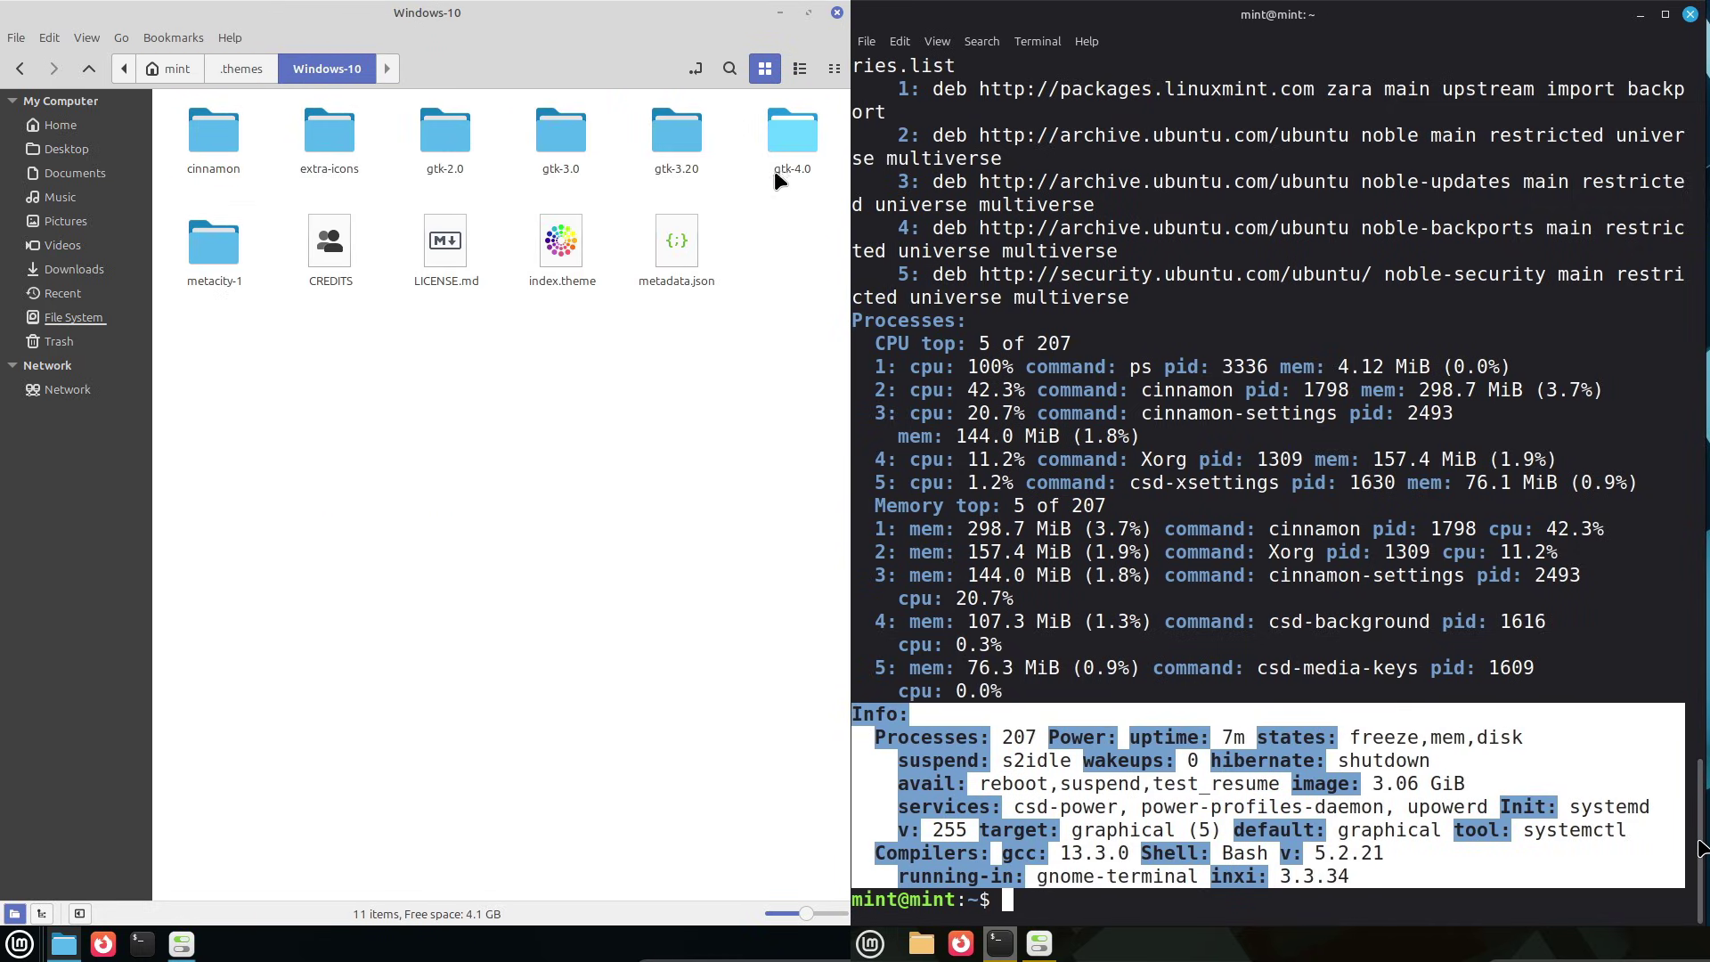
{"action": "double_click", "coordinate": [217, 152]}
{"action": "left_click_drag", "start_coordinate": [1701, 848], "coordinate": [1646, 440]}
{"action": "double_click", "coordinate": [227, 173]}
{"action": "left_click", "coordinate": [19, 69]}
{"action": "double_click", "coordinate": [330, 133]}
{"action": "scroll", "coordinate": [1397, 617], "scroll_direction": "down", "scroll_amount": 2}
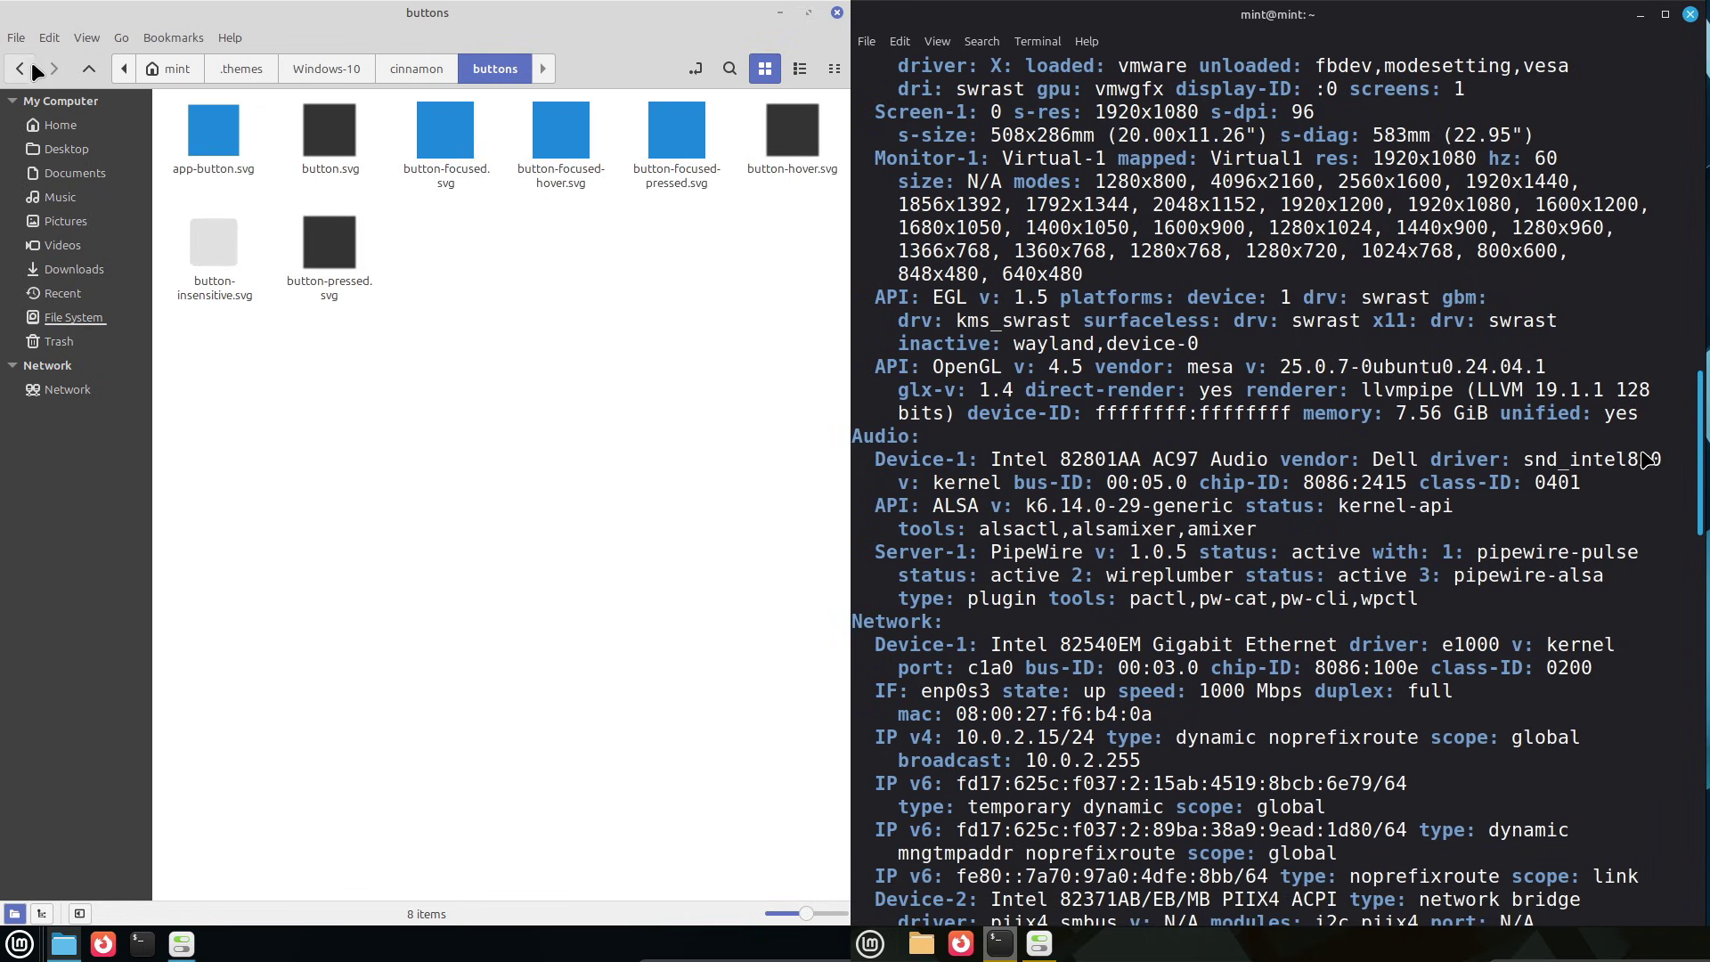
{"action": "left_click", "coordinate": [19, 68]}
{"action": "left_click_drag", "start_coordinate": [1419, 598], "coordinate": [853, 436]}
Step: Look through the control-assets, expo-scale-assets, misc-assets and panel-assets folders
{"action": "double_click", "coordinate": [445, 134]}
{"action": "left_click", "coordinate": [20, 68]}
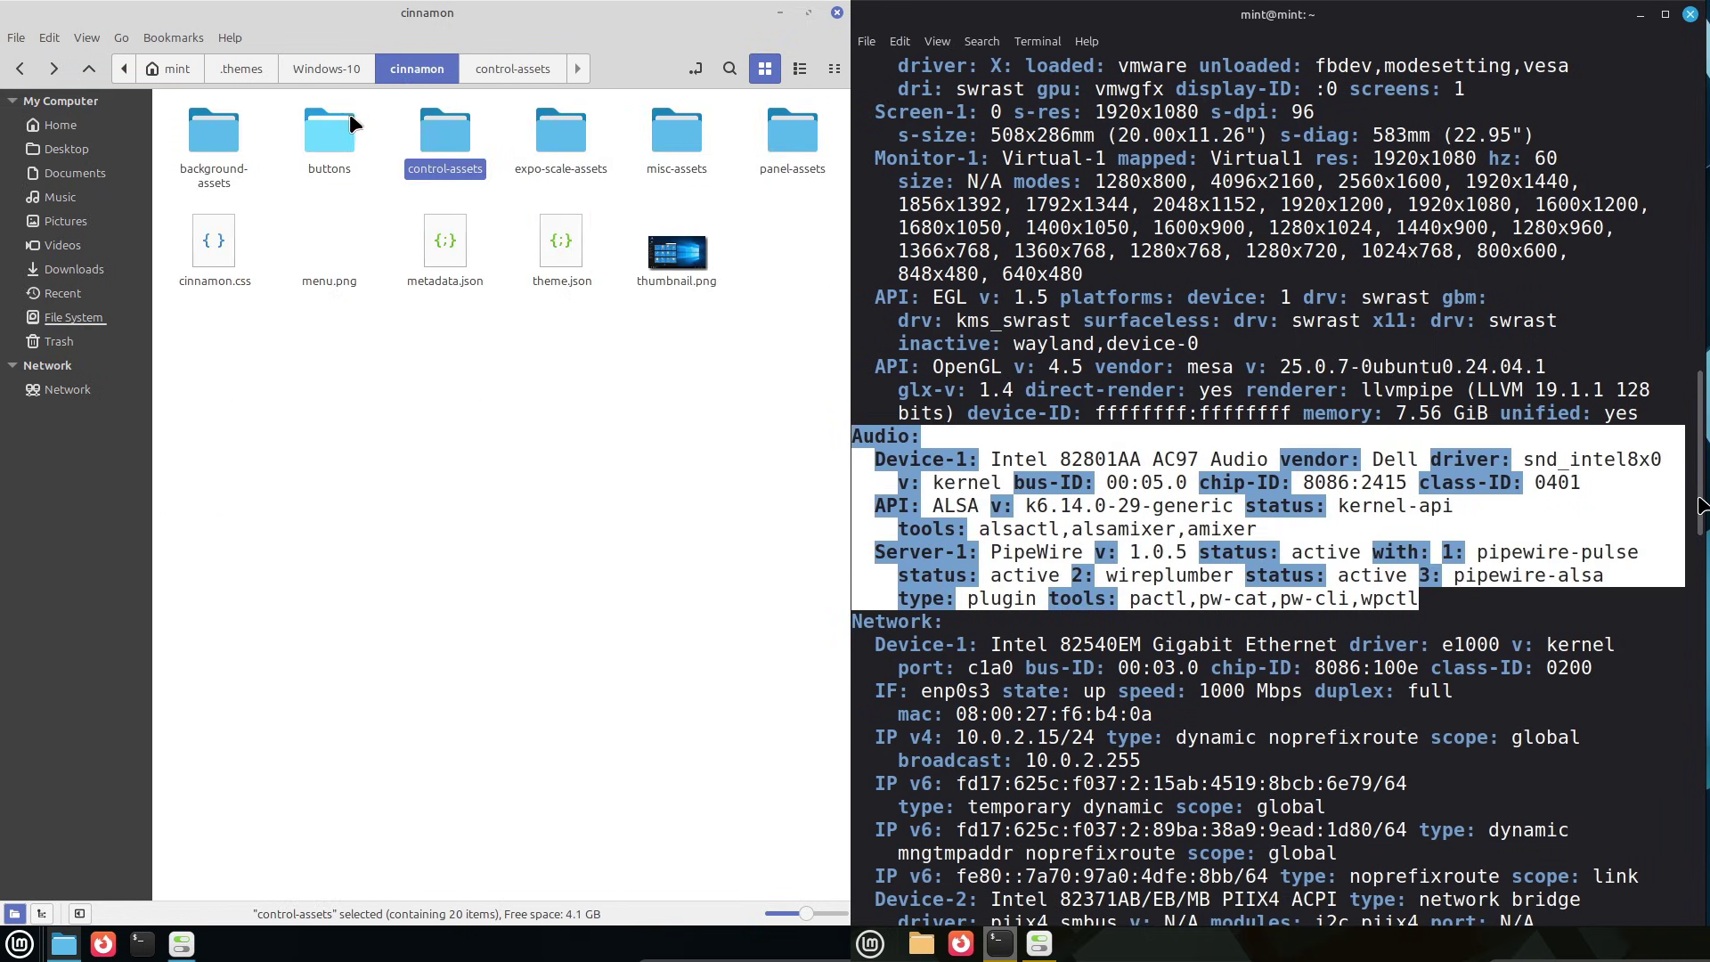
{"action": "left_click", "coordinate": [549, 151]}
{"action": "left_click_drag", "start_coordinate": [1700, 499], "coordinate": [1701, 421]}
{"action": "double_click", "coordinate": [549, 151]}
{"action": "left_click", "coordinate": [19, 68]}
{"action": "left_click_drag", "start_coordinate": [1637, 789], "coordinate": [857, 307]}
{"action": "double_click", "coordinate": [675, 157]}
{"action": "left_click", "coordinate": [21, 68]}
{"action": "double_click", "coordinate": [780, 161]}
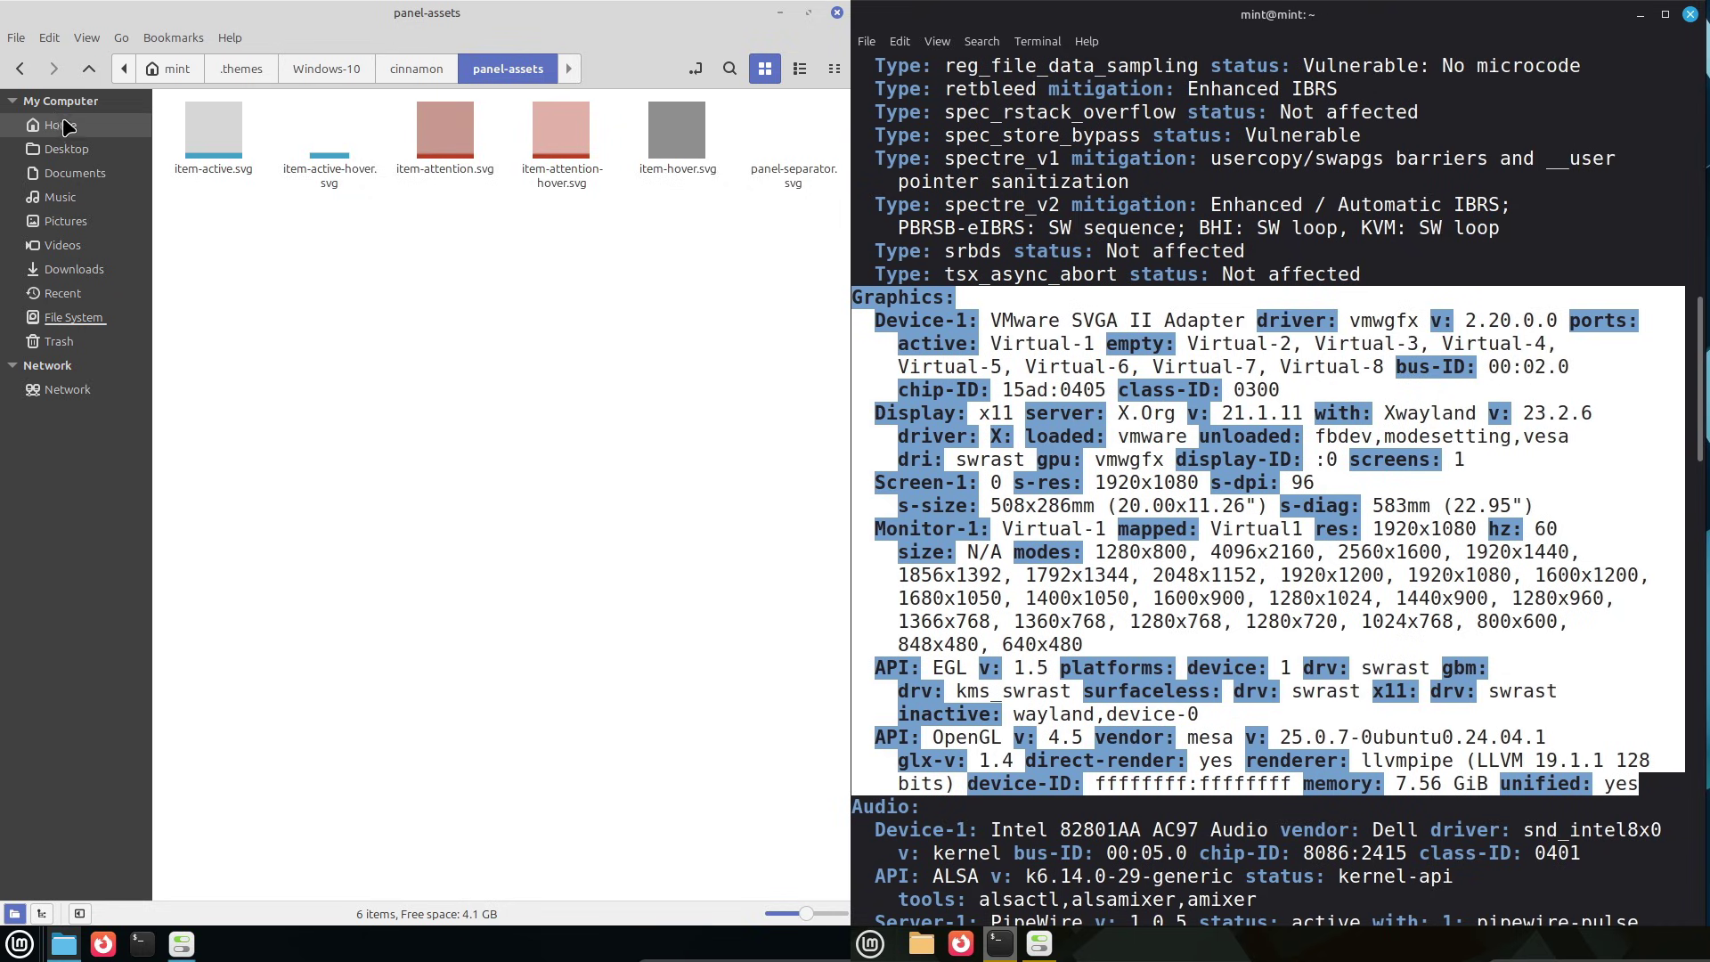
{"action": "left_click", "coordinate": [30, 78]}
Step: Check the Windows-10 metacity-1 folder, then navigate back to the Home folder
{"action": "left_click", "coordinate": [31, 79]}
{"action": "left_click_drag", "start_coordinate": [1701, 417], "coordinate": [1692, 160]}
{"action": "left_click", "coordinate": [30, 78]}
{"action": "left_click", "coordinate": [30, 79]}
{"action": "left_click", "coordinate": [54, 69]}
{"action": "left_click", "coordinate": [55, 69]}
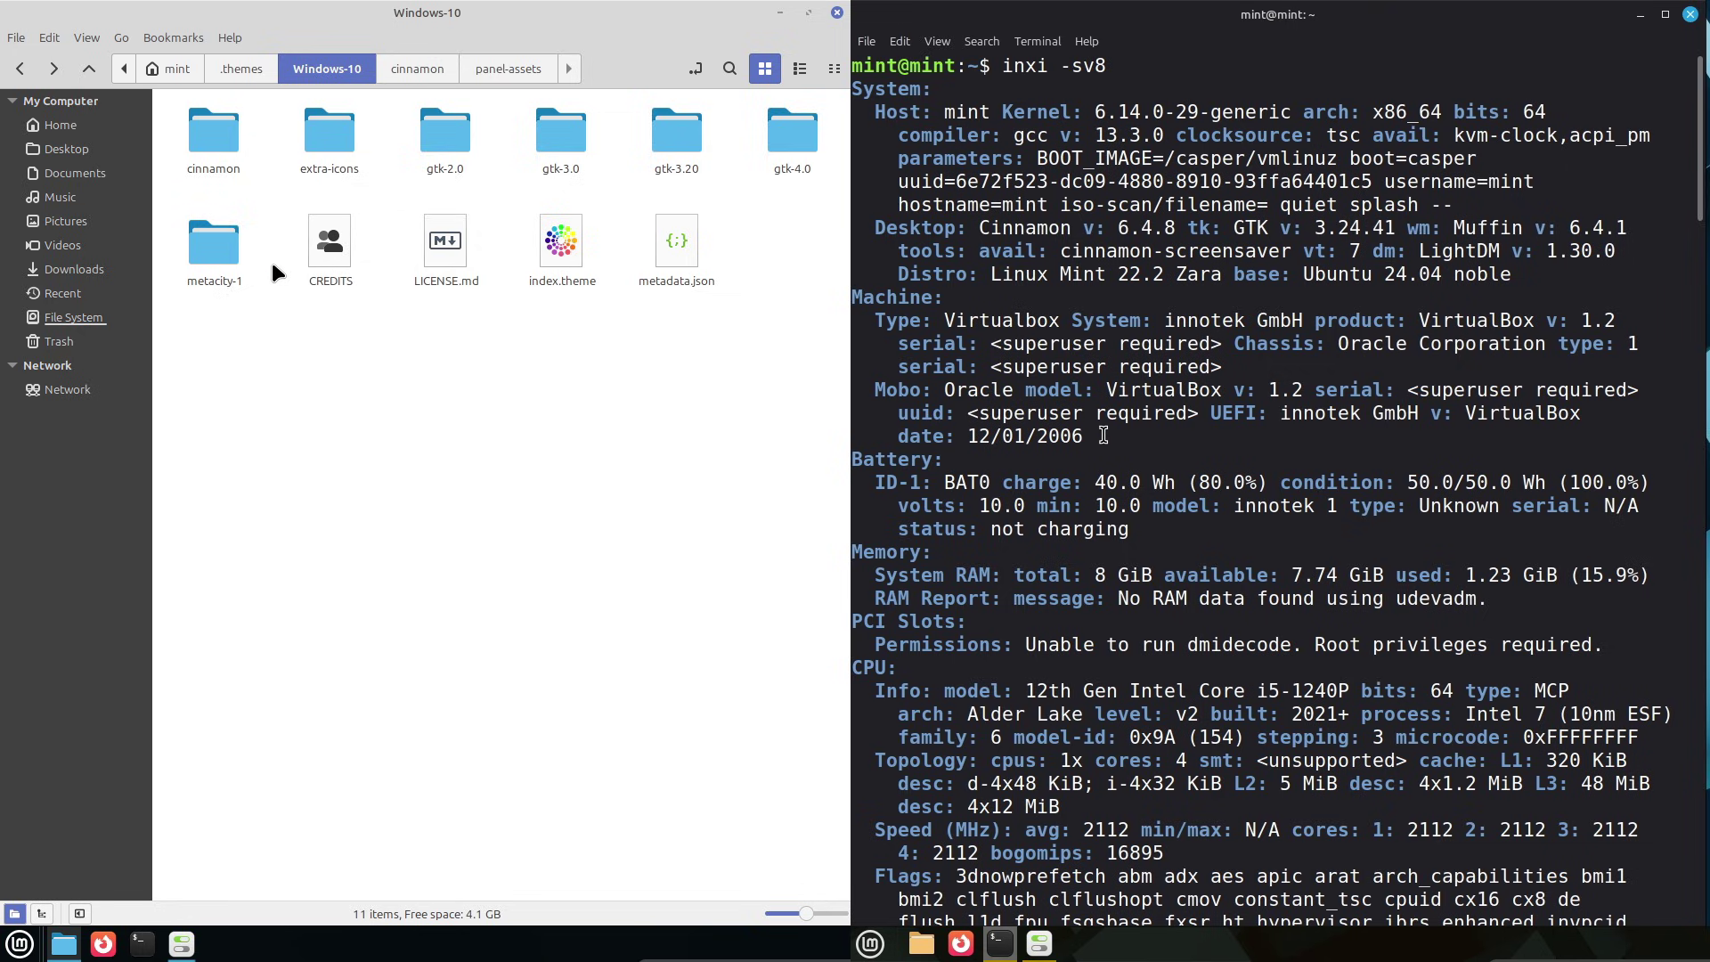
{"action": "left_click_drag", "start_coordinate": [1103, 436], "coordinate": [855, 89]}
{"action": "double_click", "coordinate": [226, 250]}
{"action": "left_click", "coordinate": [20, 68]}
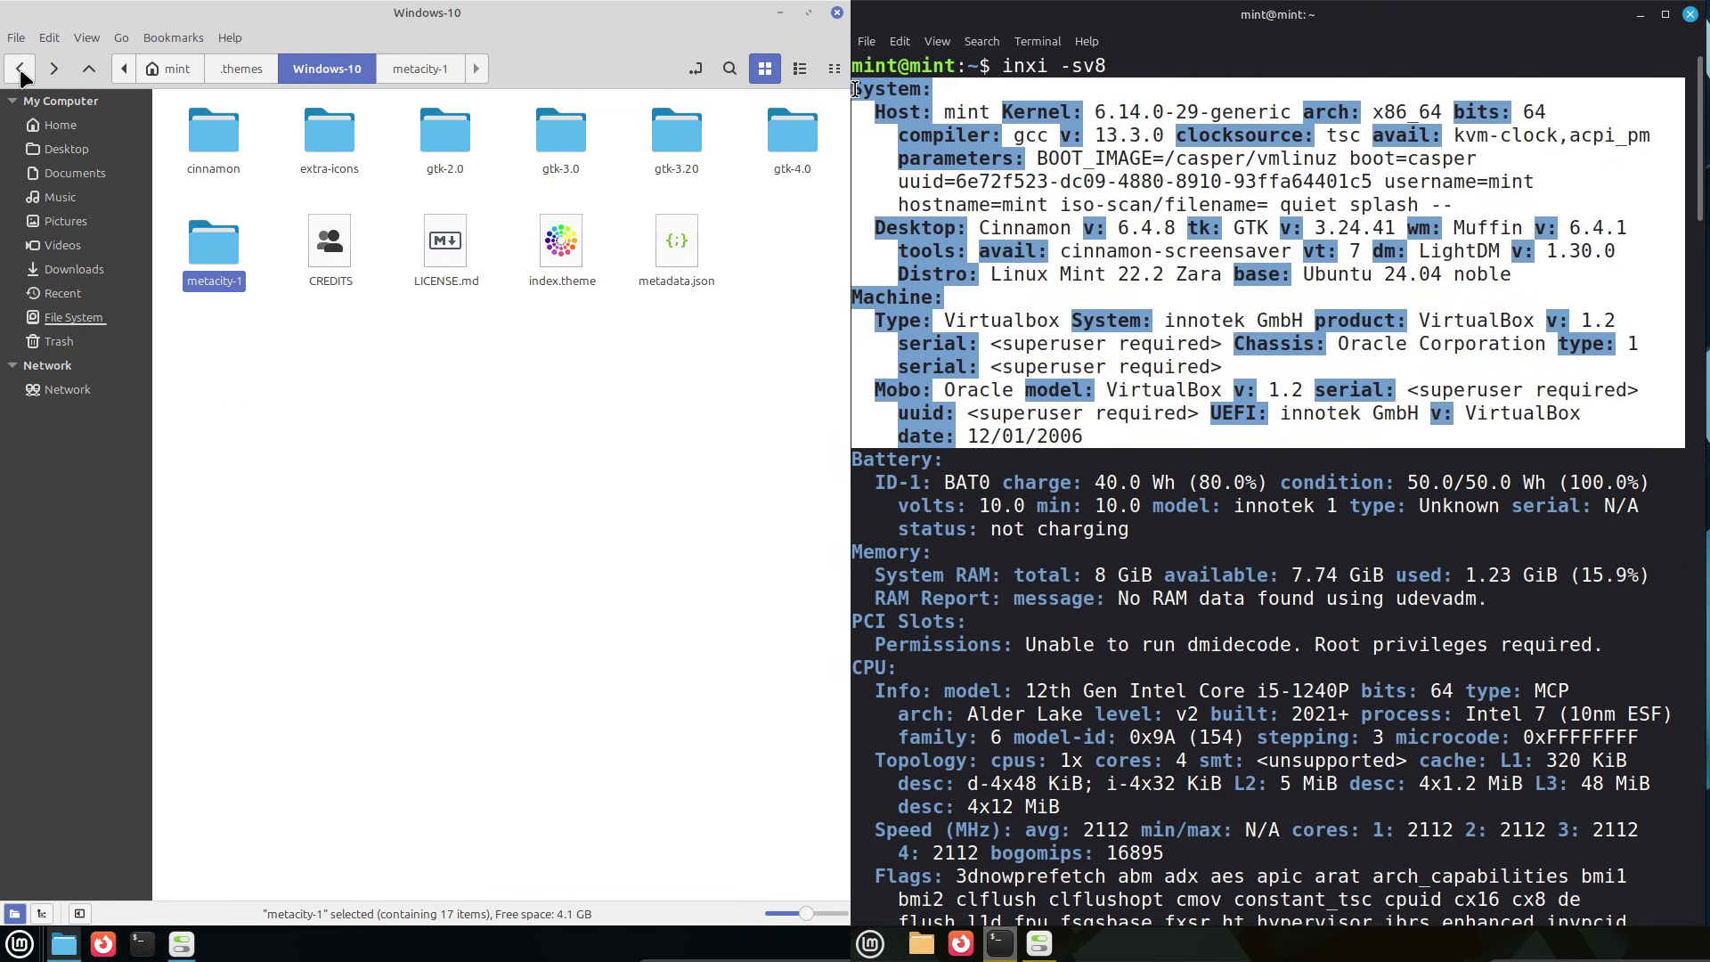
{"action": "left_click", "coordinate": [19, 68]}
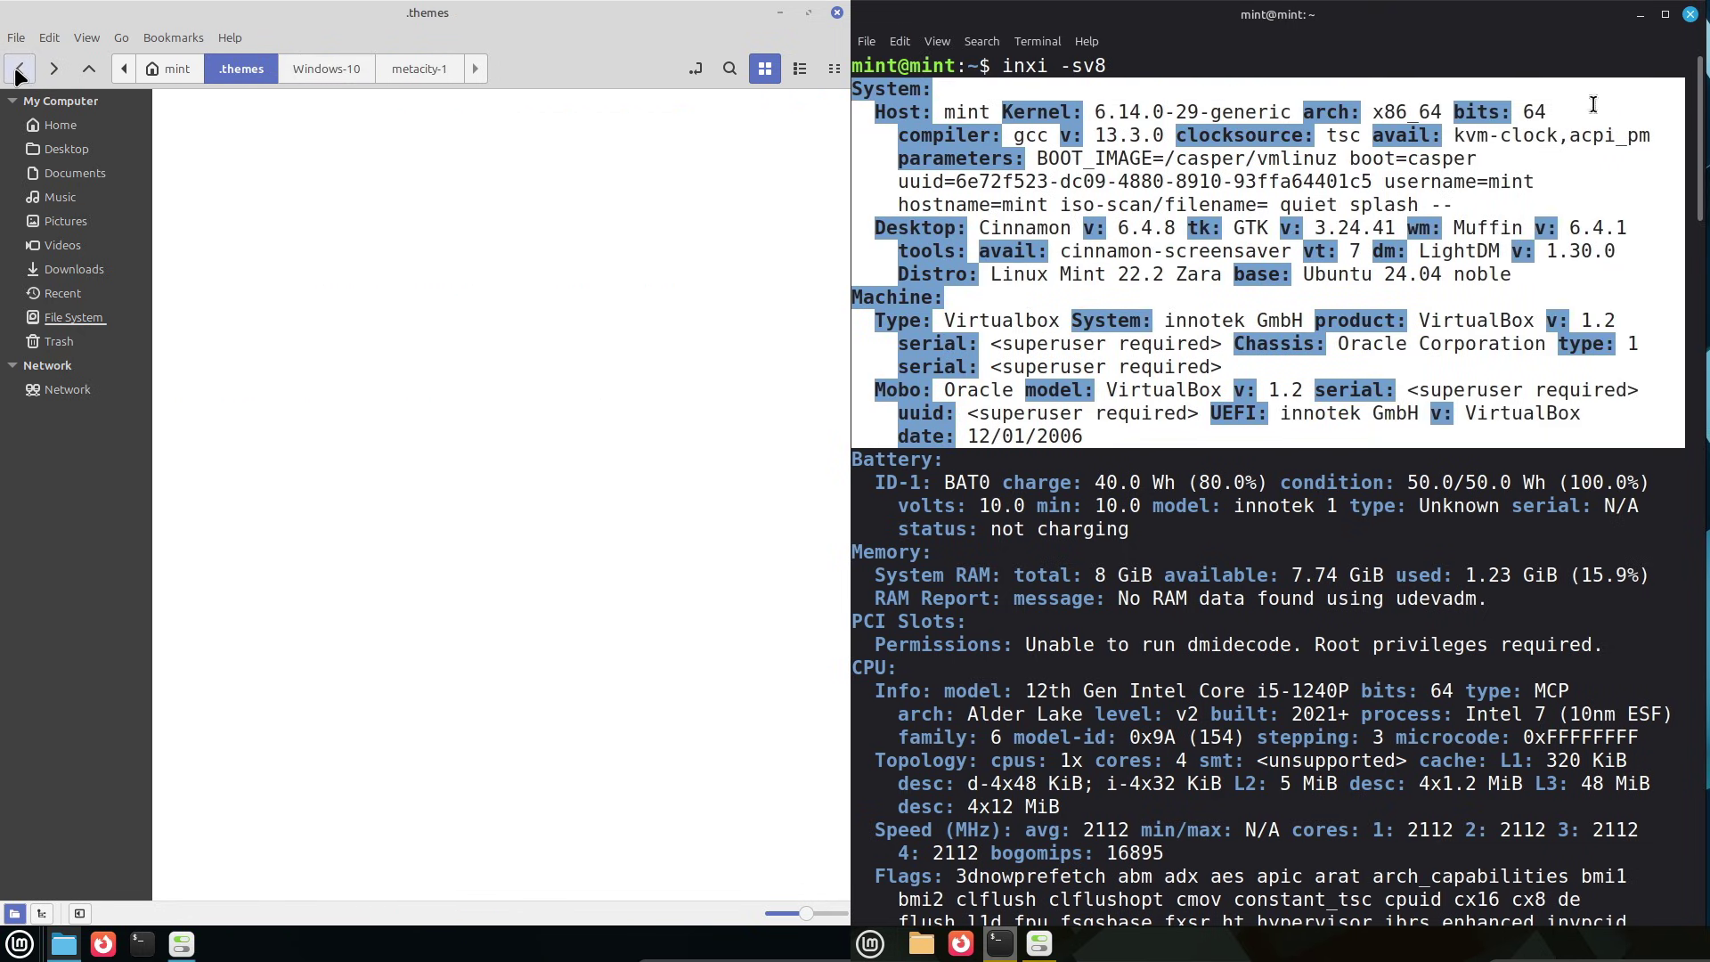
{"action": "left_click", "coordinate": [19, 68]}
Step: Close the terminal and browse into the .themes/Windows-10/cinnamon folder in the file manager
{"action": "left_click", "coordinate": [1688, 19]}
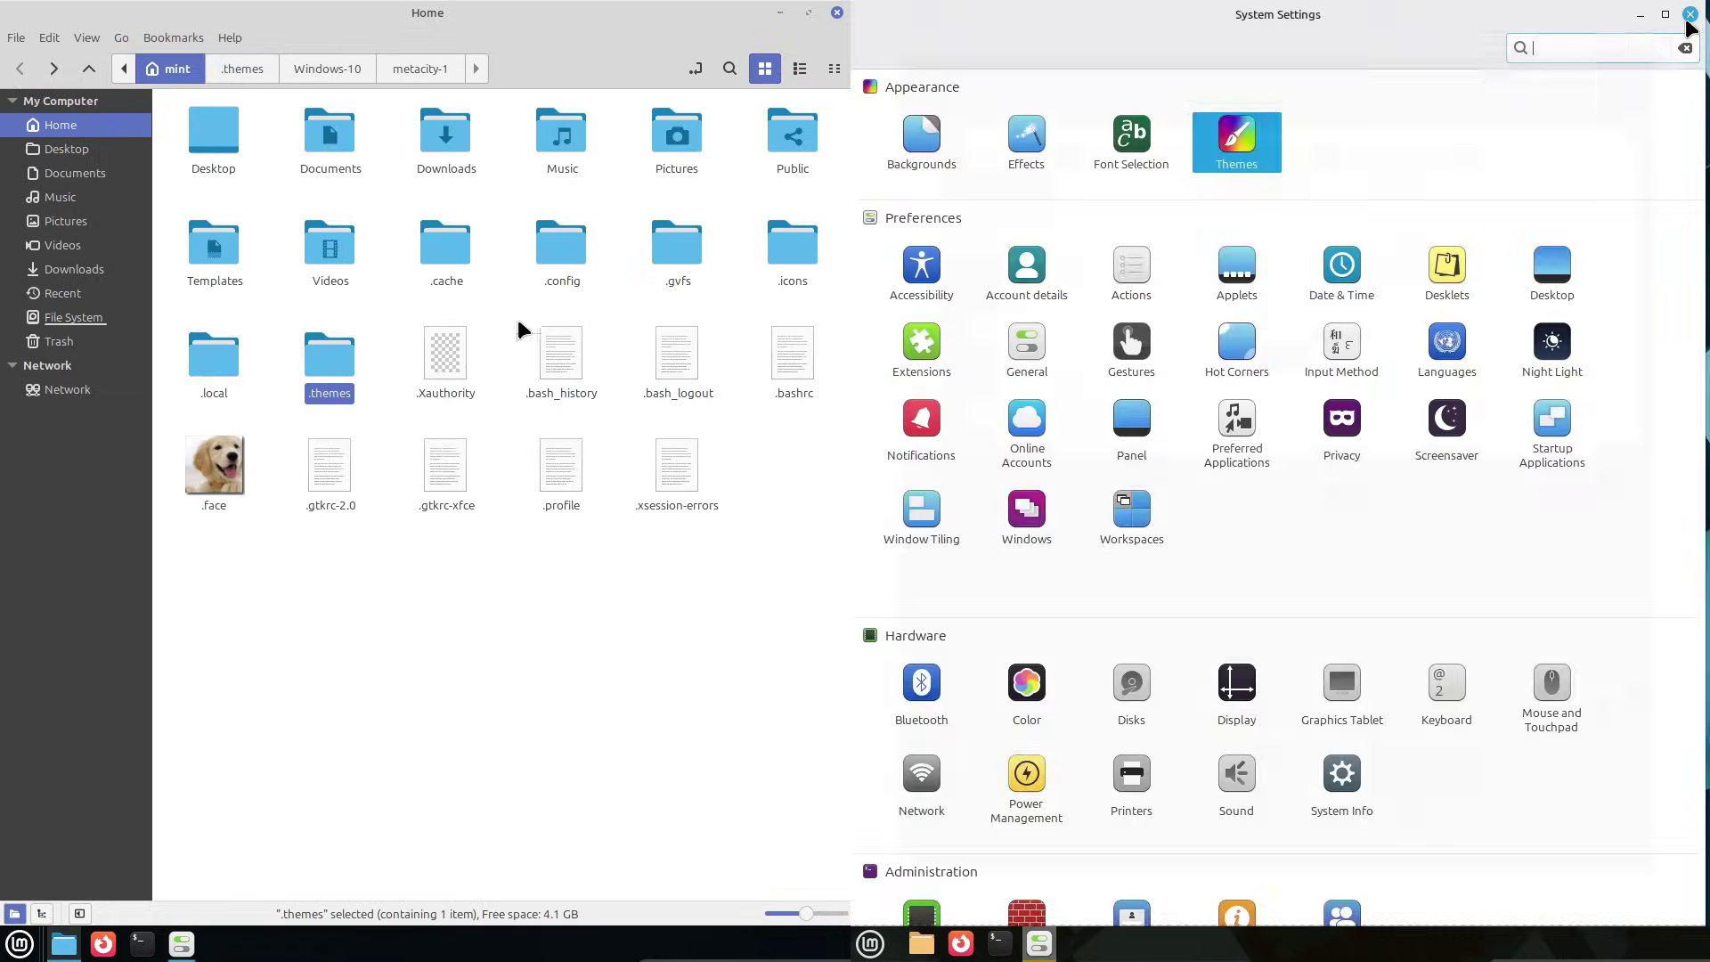
{"action": "double_click", "coordinate": [316, 357]}
{"action": "double_click", "coordinate": [232, 161]}
{"action": "double_click", "coordinate": [230, 166]}
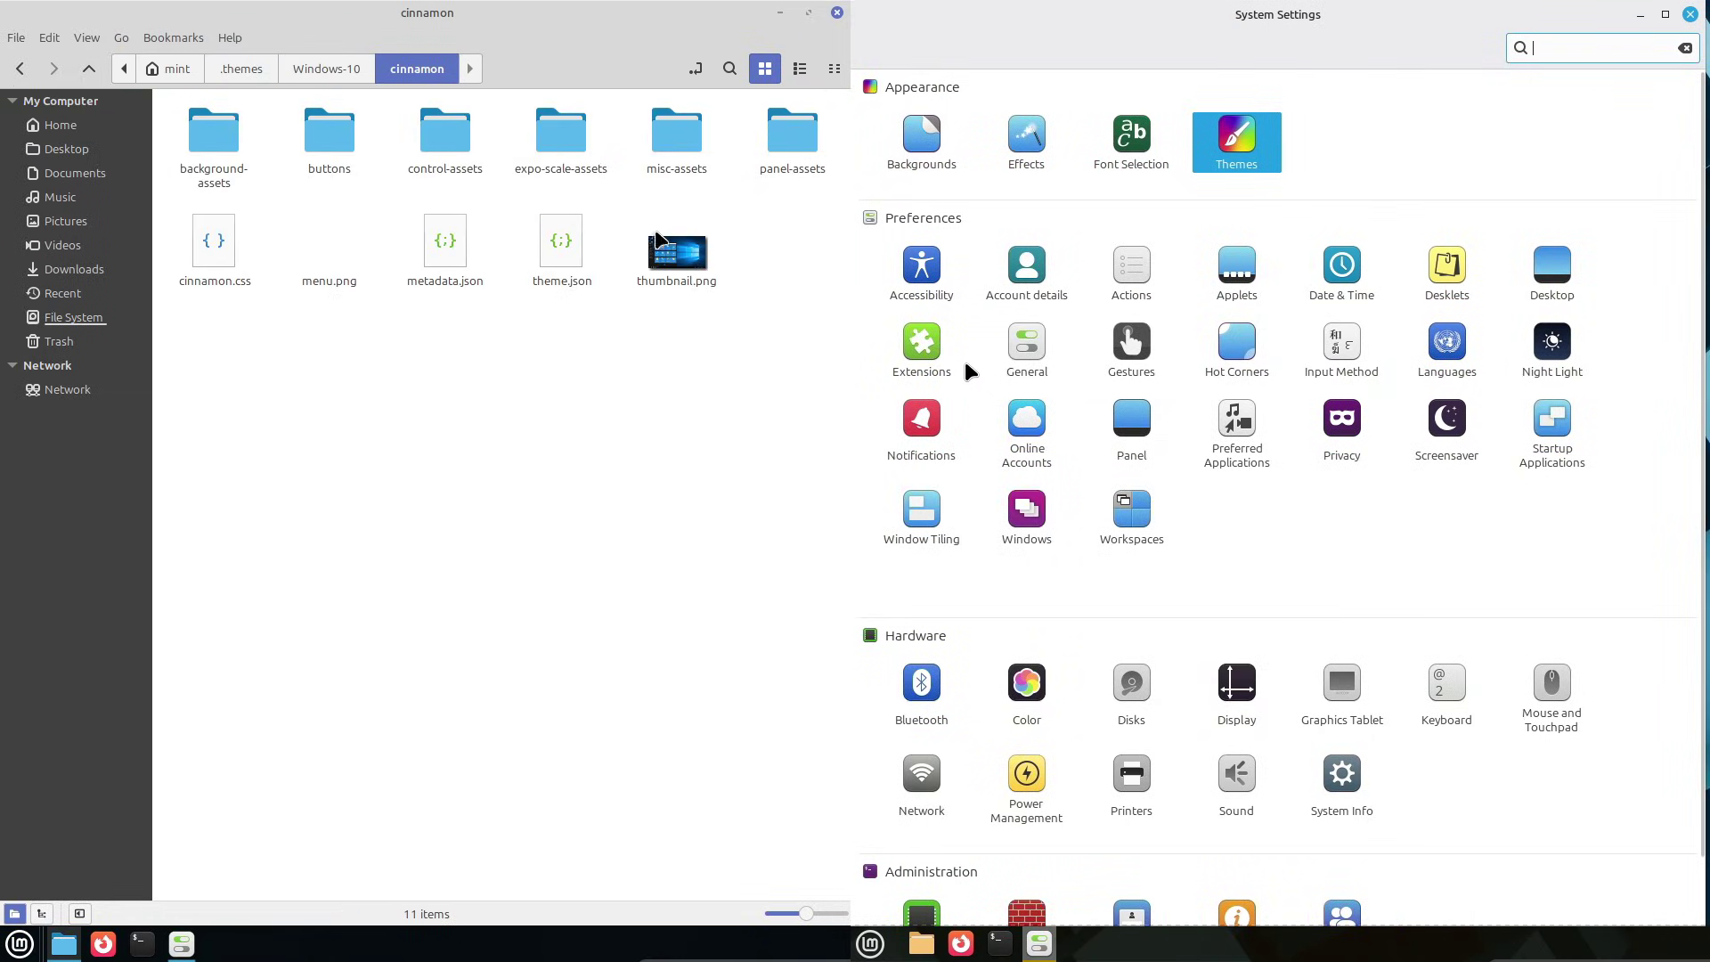
Step: Preview the theme's thumbnail.png in the image viewer, then return to the Windows-10 folder
{"action": "left_click", "coordinate": [926, 349]}
{"action": "right_click", "coordinate": [691, 262]}
{"action": "left_click", "coordinate": [715, 273]}
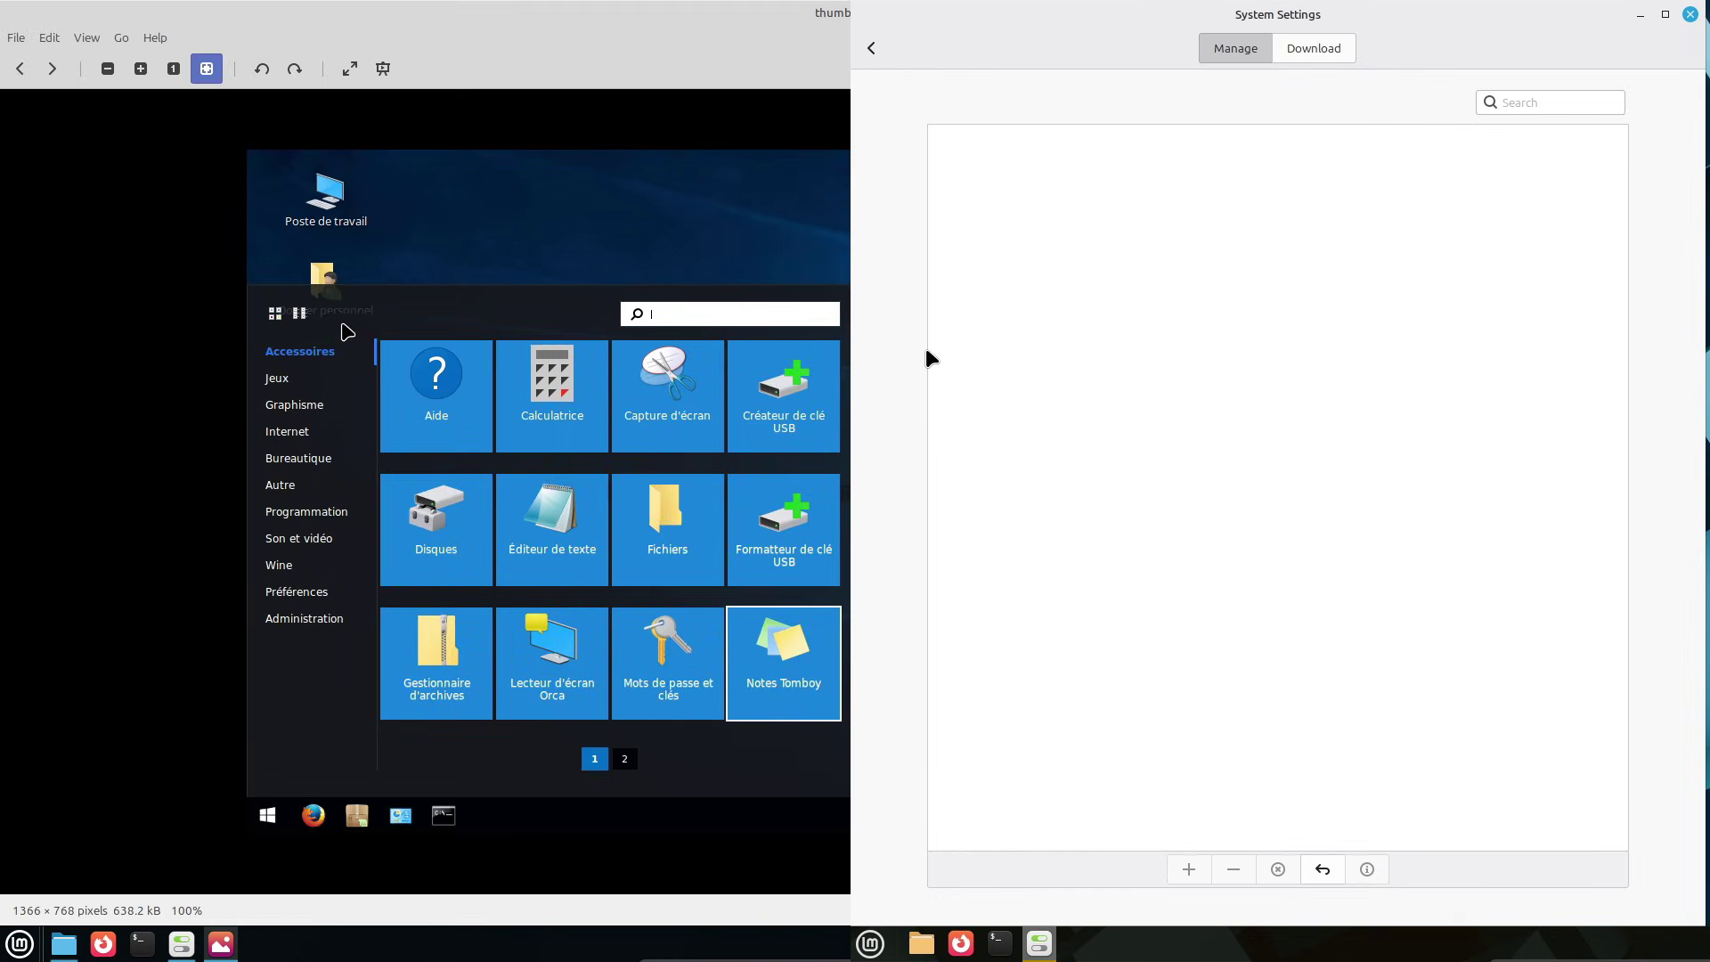
{"action": "right_click", "coordinate": [341, 289]}
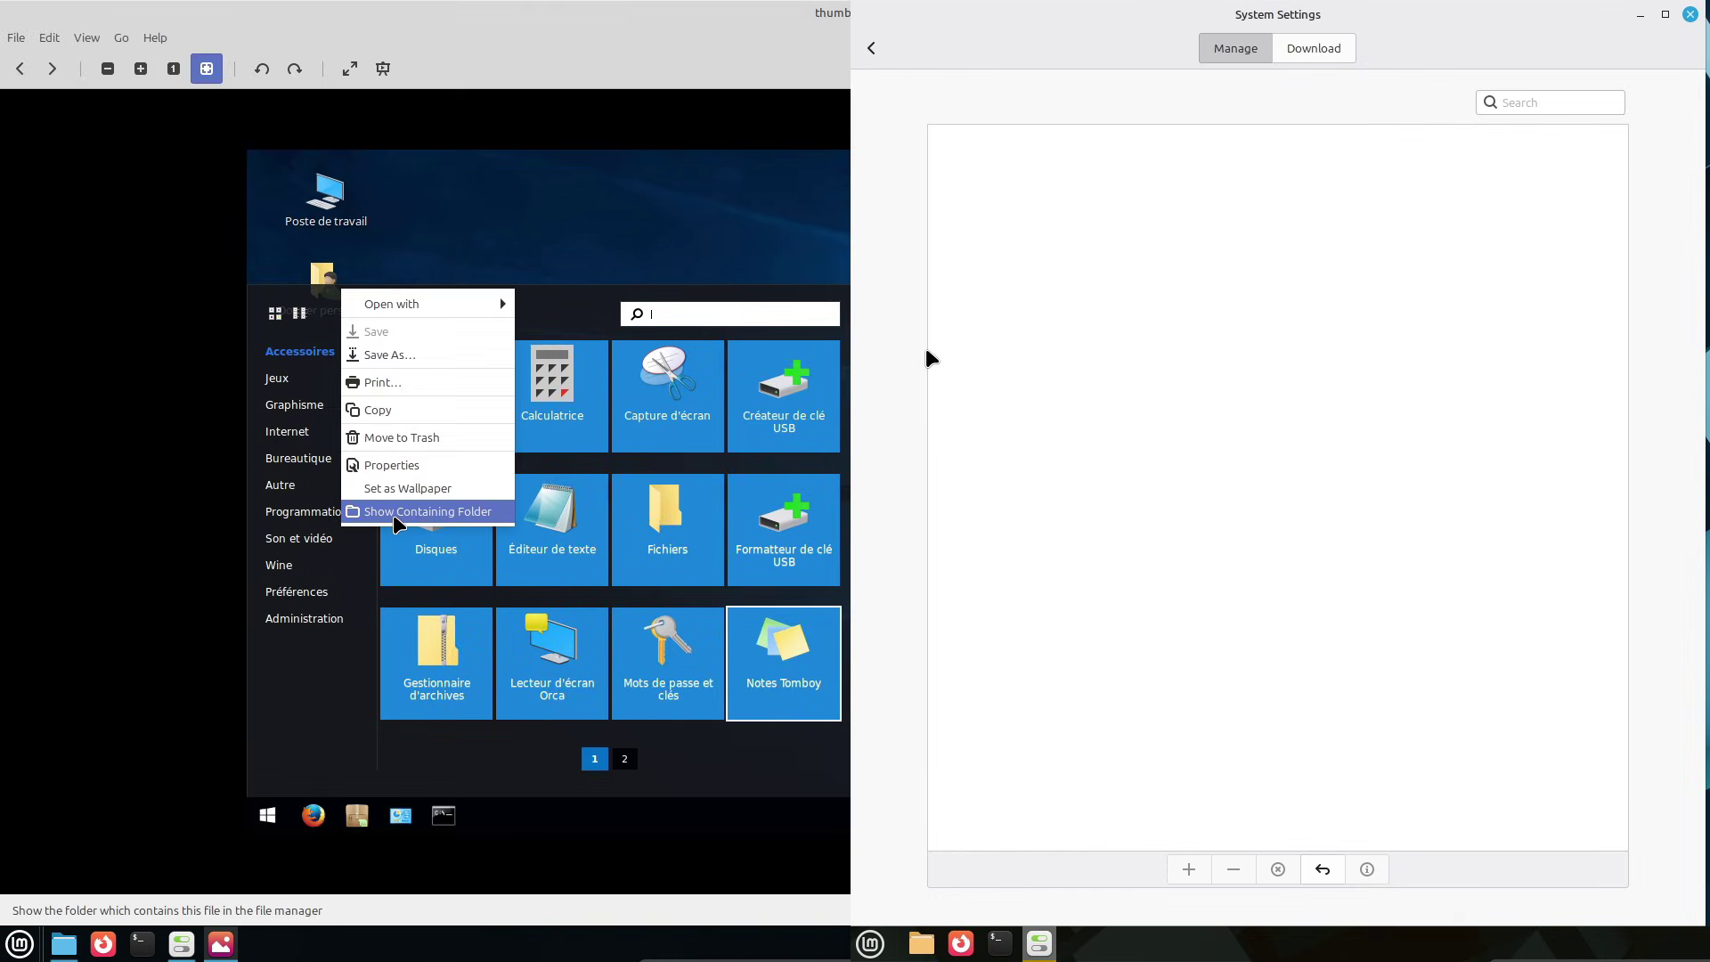
{"action": "left_click", "coordinate": [293, 370]}
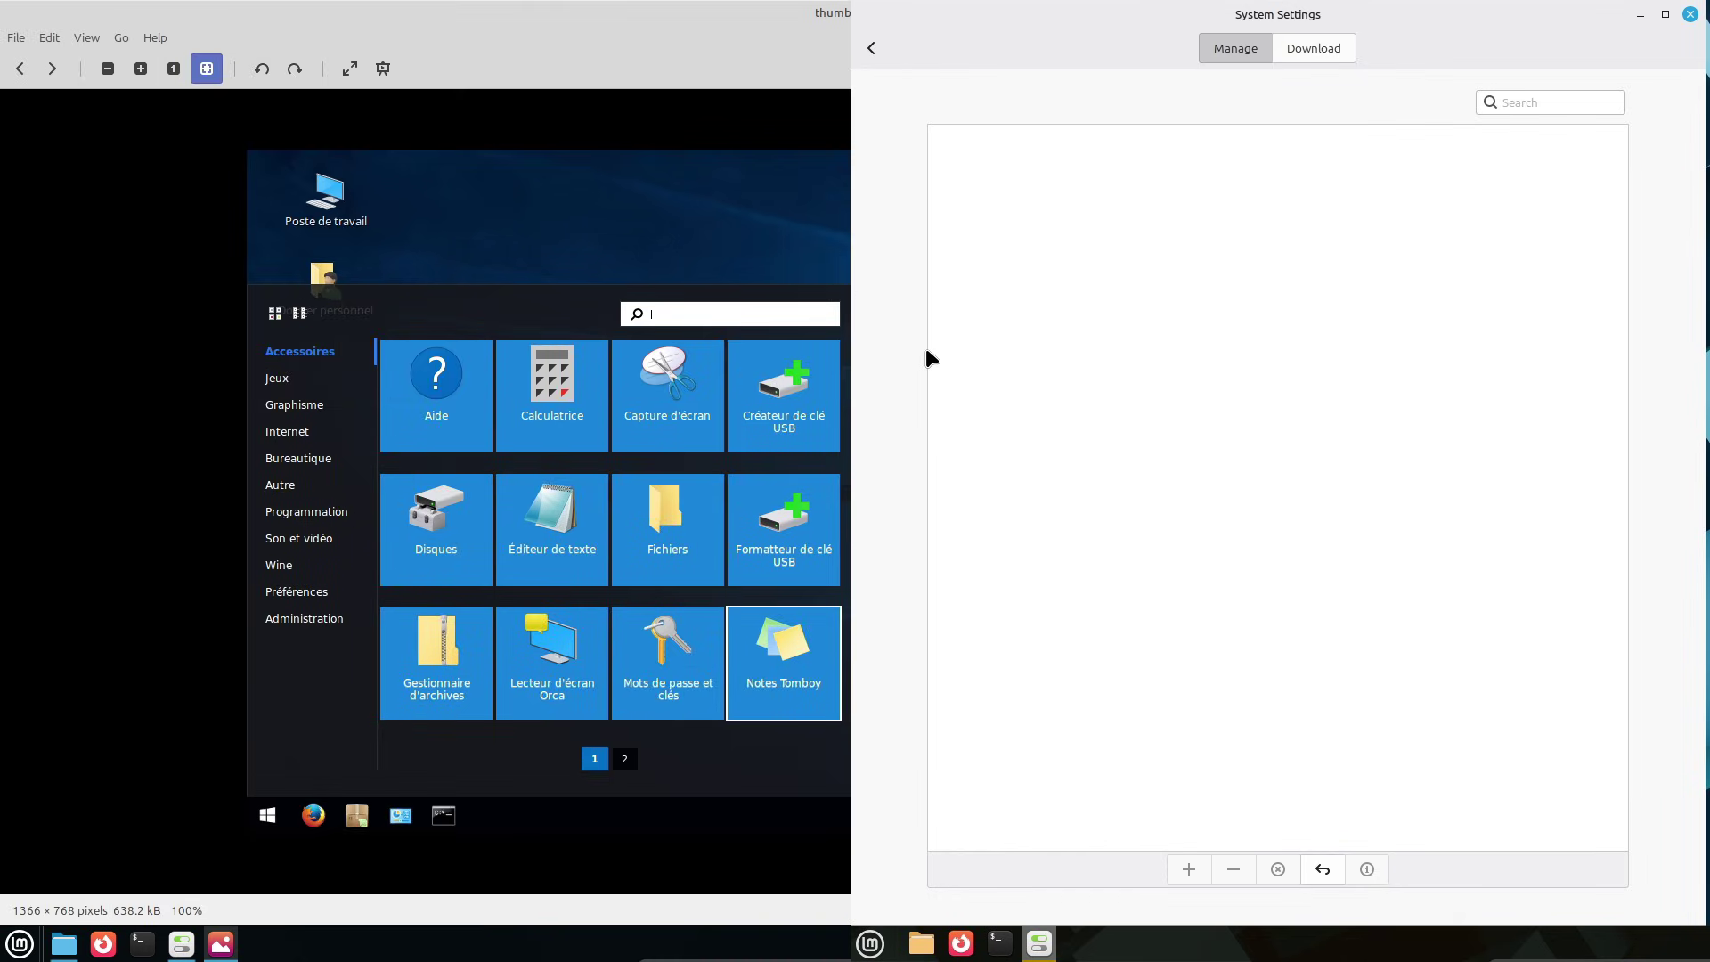
{"action": "key", "text": "Escape"}
{"action": "left_click", "coordinate": [20, 71]}
Step: View and close the About Nemo information while the right Extensions page lists downloads
{"action": "left_click", "coordinate": [230, 38]}
{"action": "left_click", "coordinate": [248, 115]}
{"action": "left_click", "coordinate": [1338, 48]}
{"action": "left_click", "coordinate": [619, 629]}
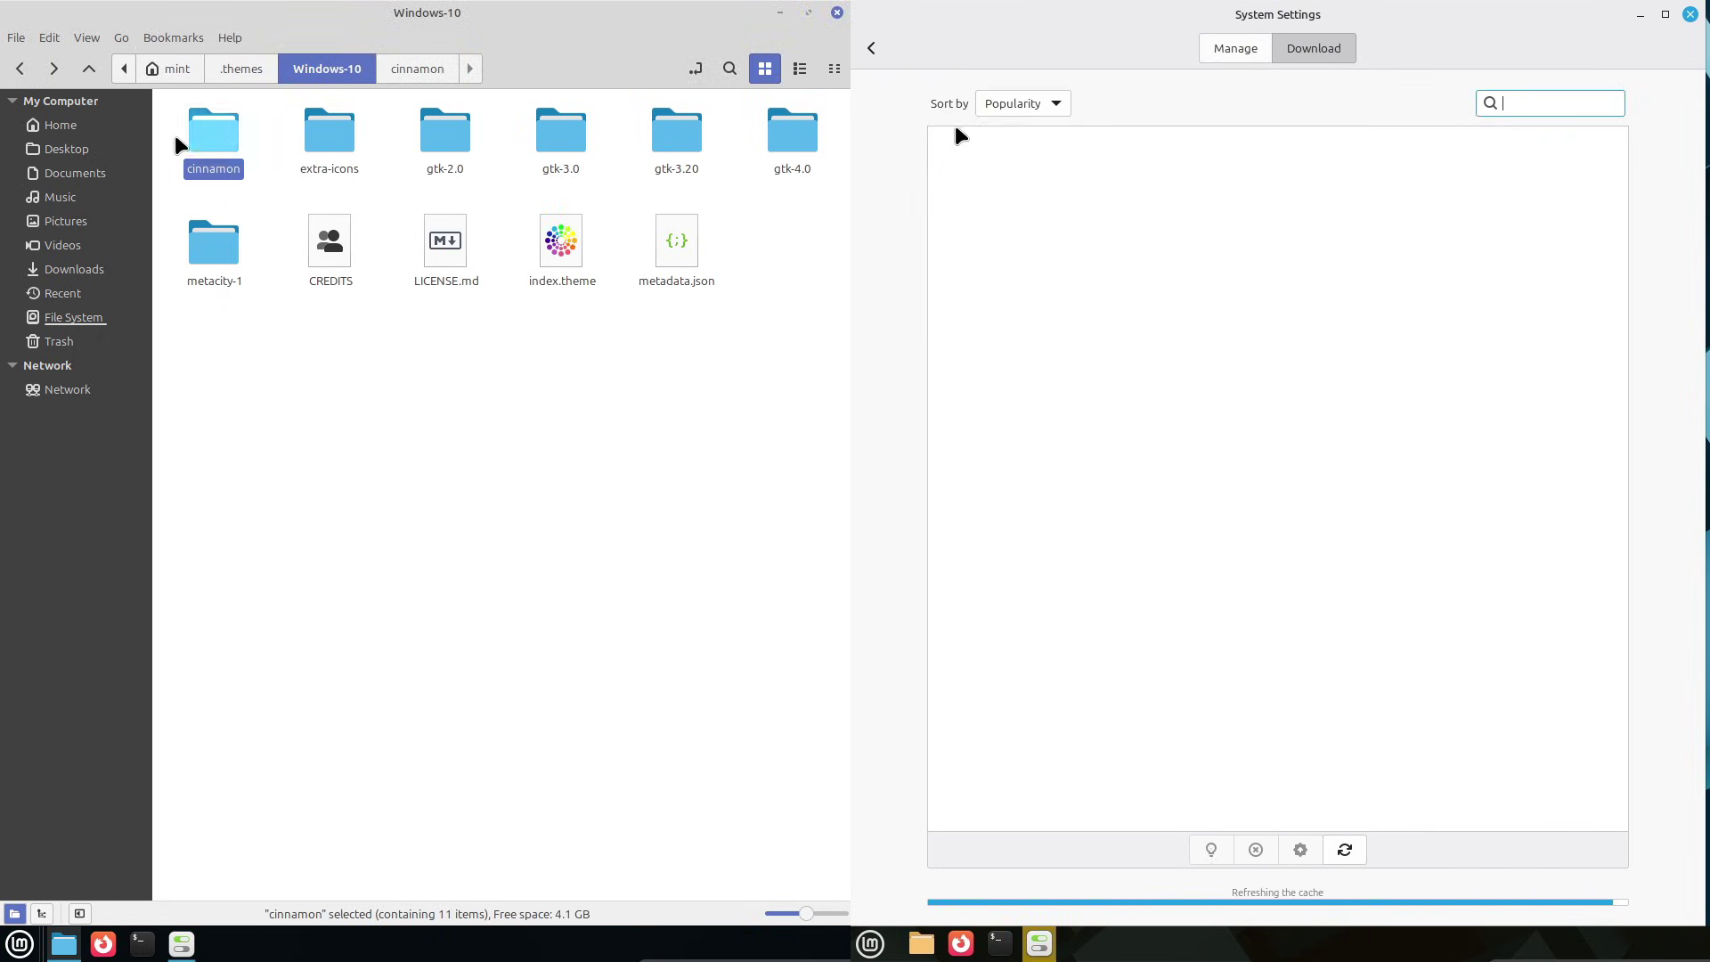
Step: Open and close Nemo's preferences while sorting the right downloadable extensions by date
{"action": "left_click", "coordinate": [49, 37]}
{"action": "left_click", "coordinate": [982, 101]}
{"action": "left_click", "coordinate": [138, 480]}
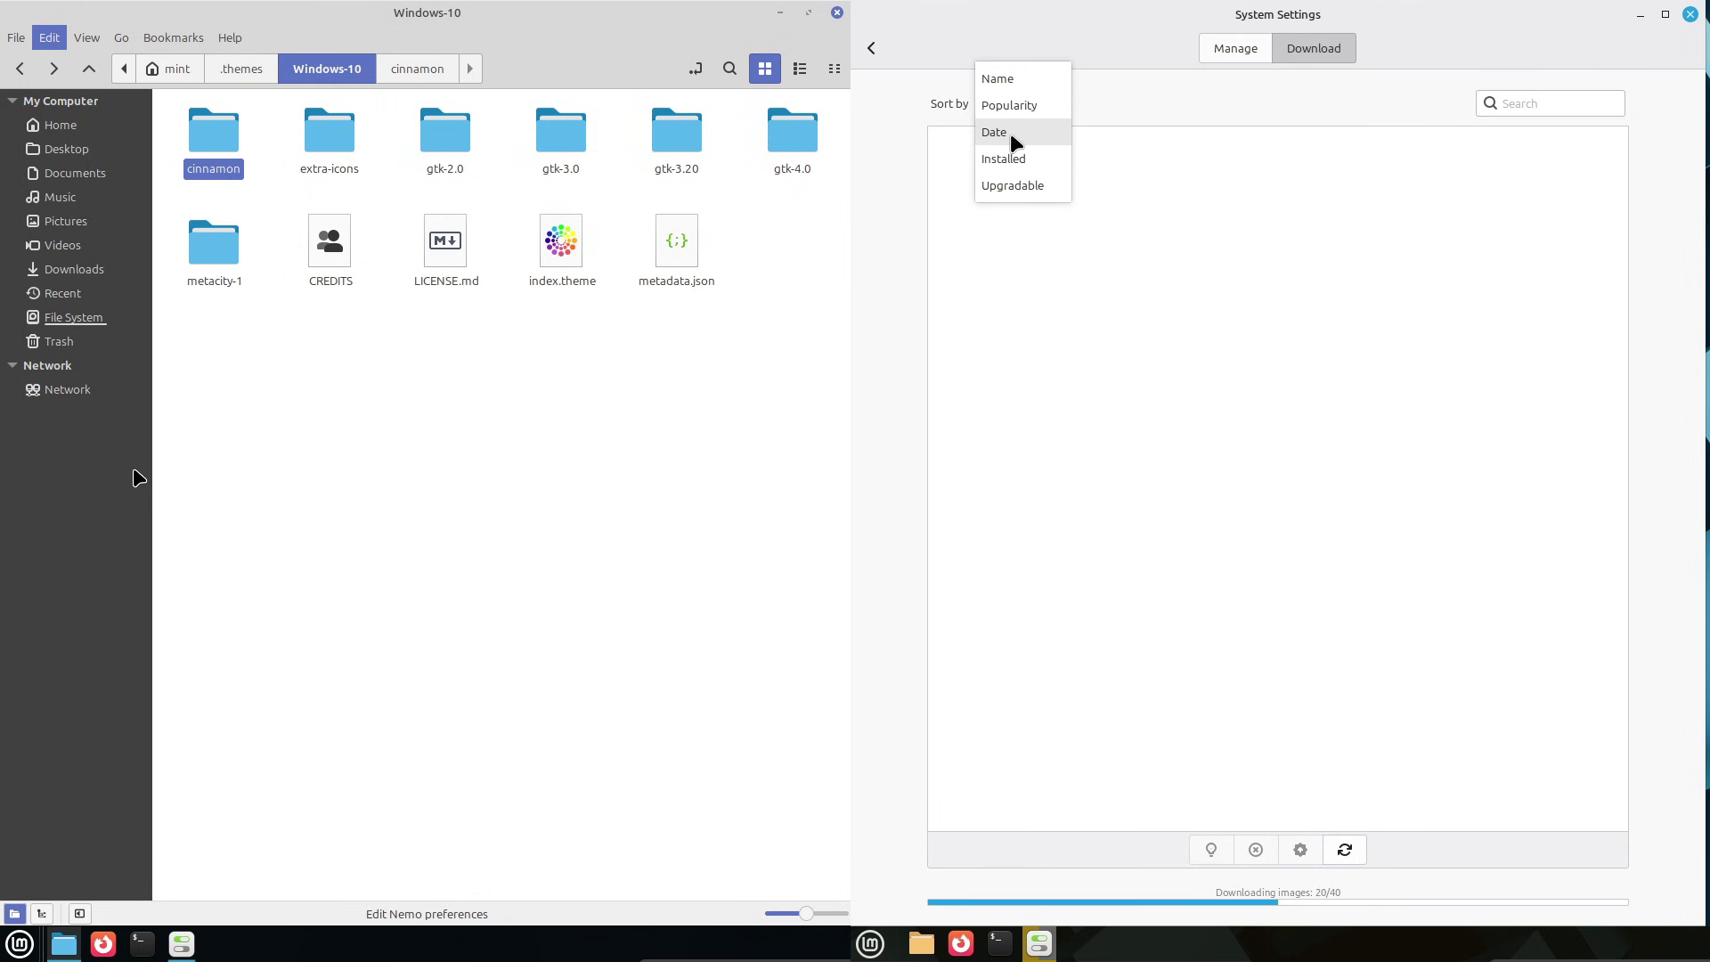
{"action": "left_click", "coordinate": [1010, 132]}
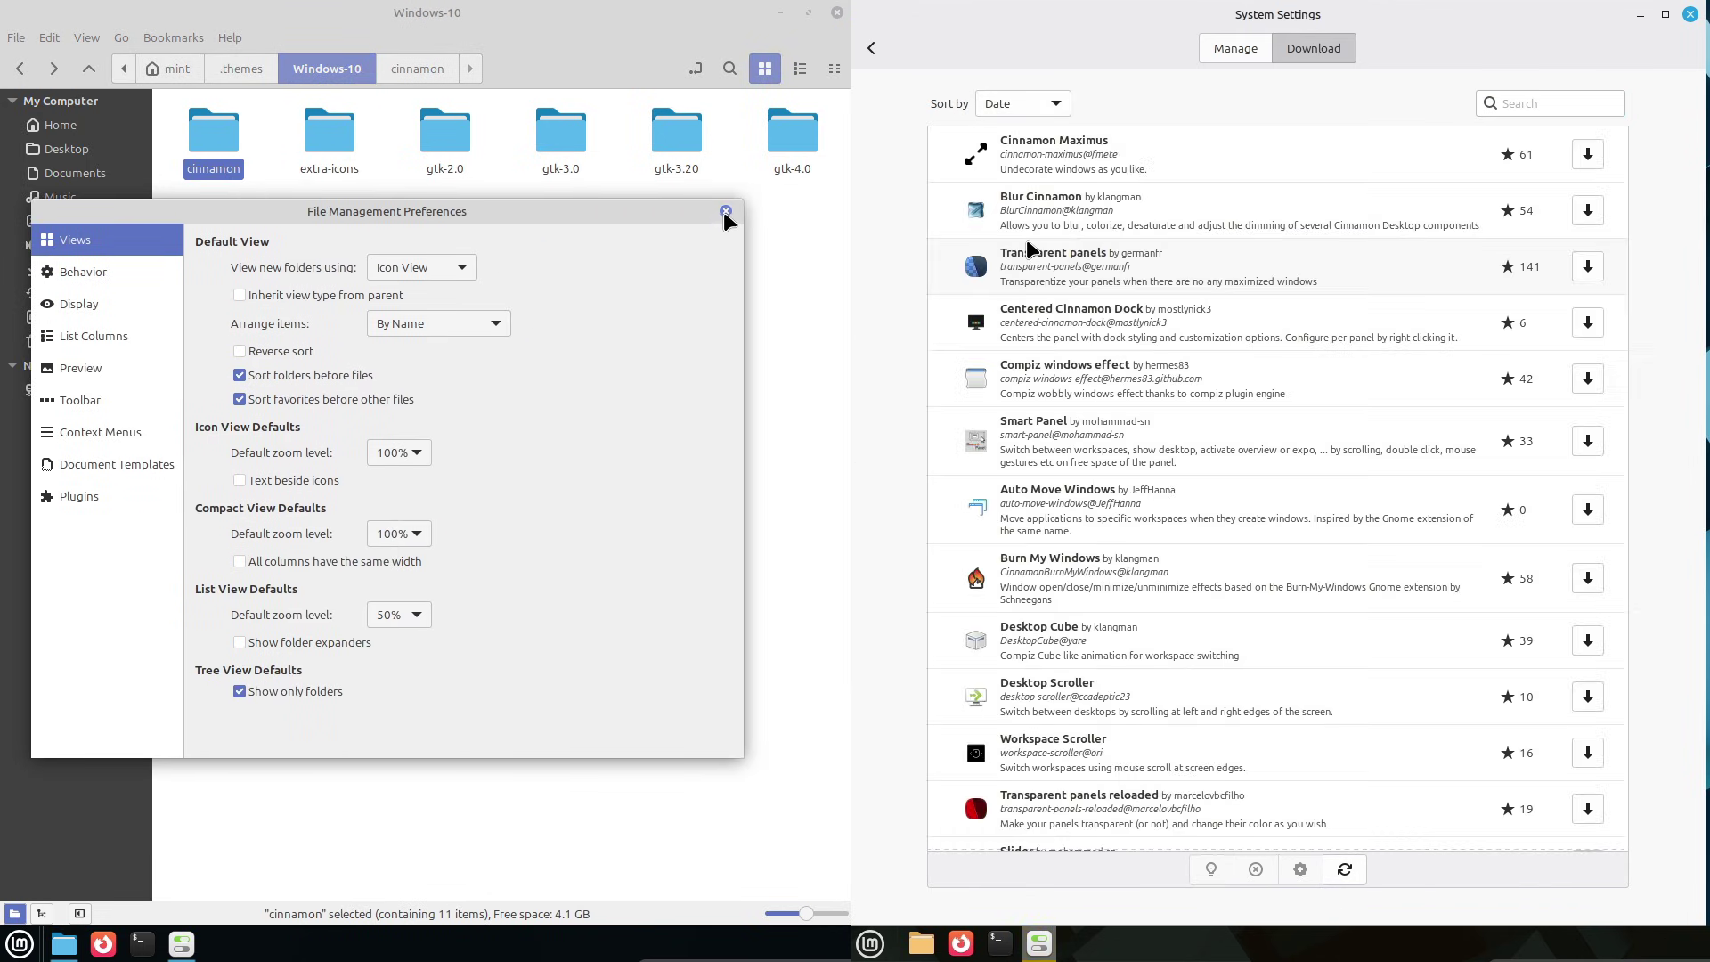
{"action": "left_click", "coordinate": [730, 211]}
Step: Close the file manager and the right settings window, leaving Extensions open in the left System Settings
{"action": "left_click", "coordinate": [837, 13]}
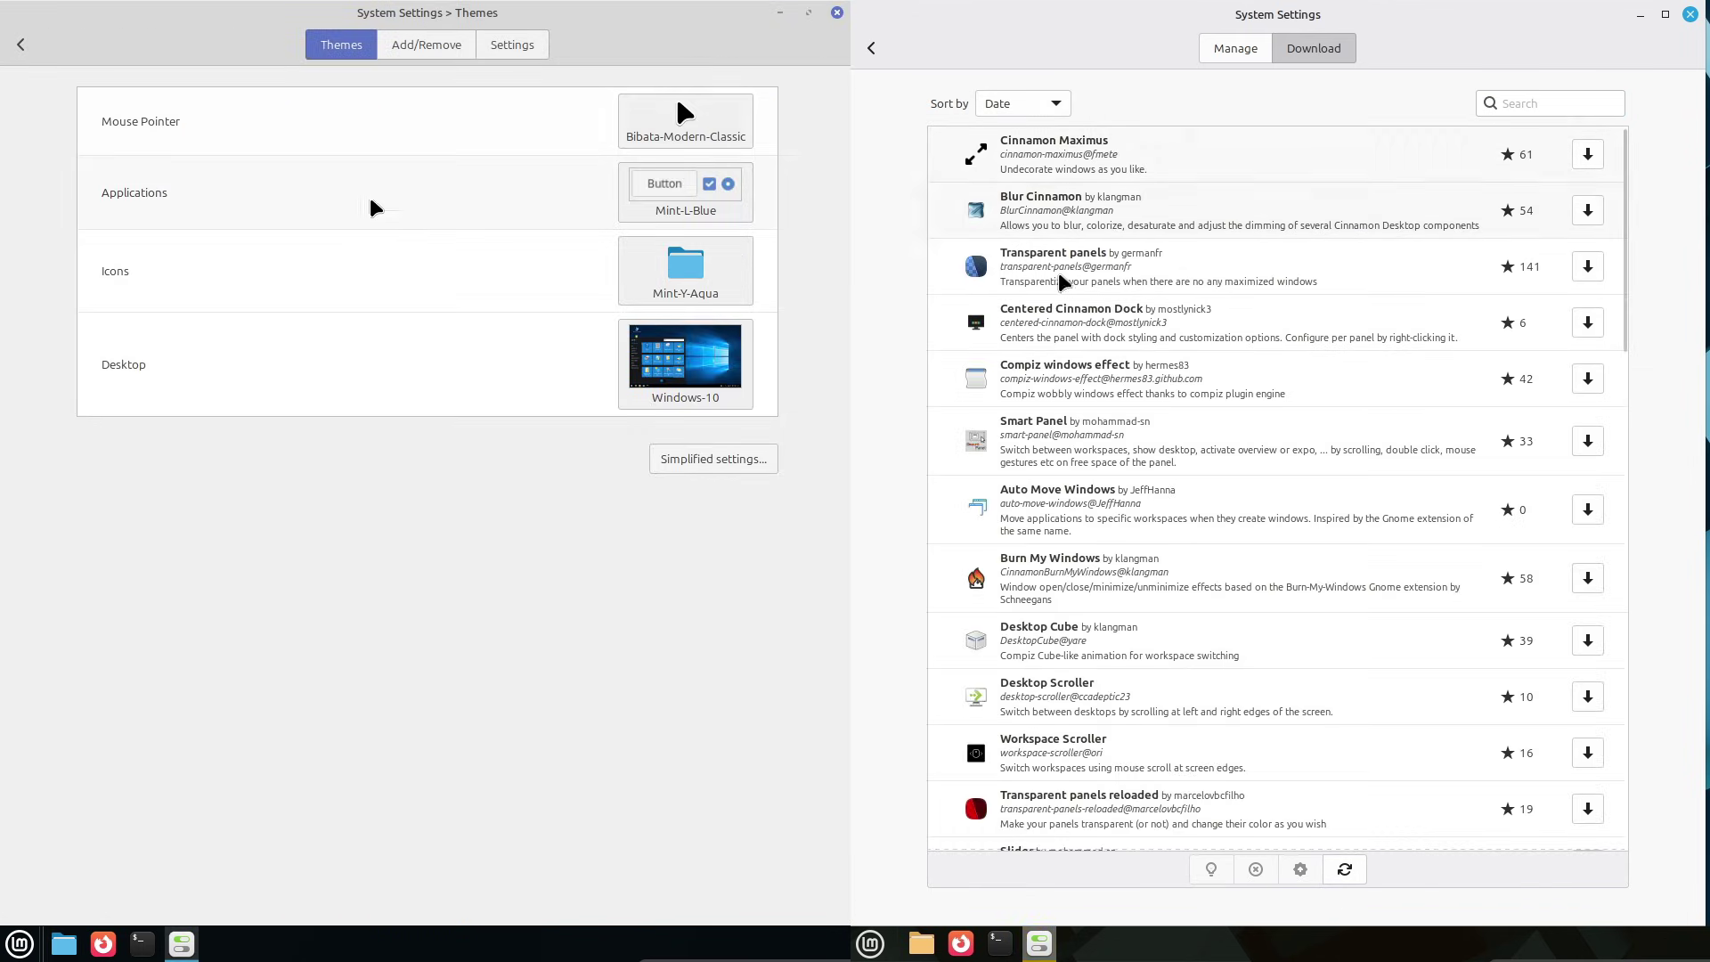
{"action": "left_click", "coordinate": [451, 45]}
{"action": "left_click", "coordinate": [514, 51]}
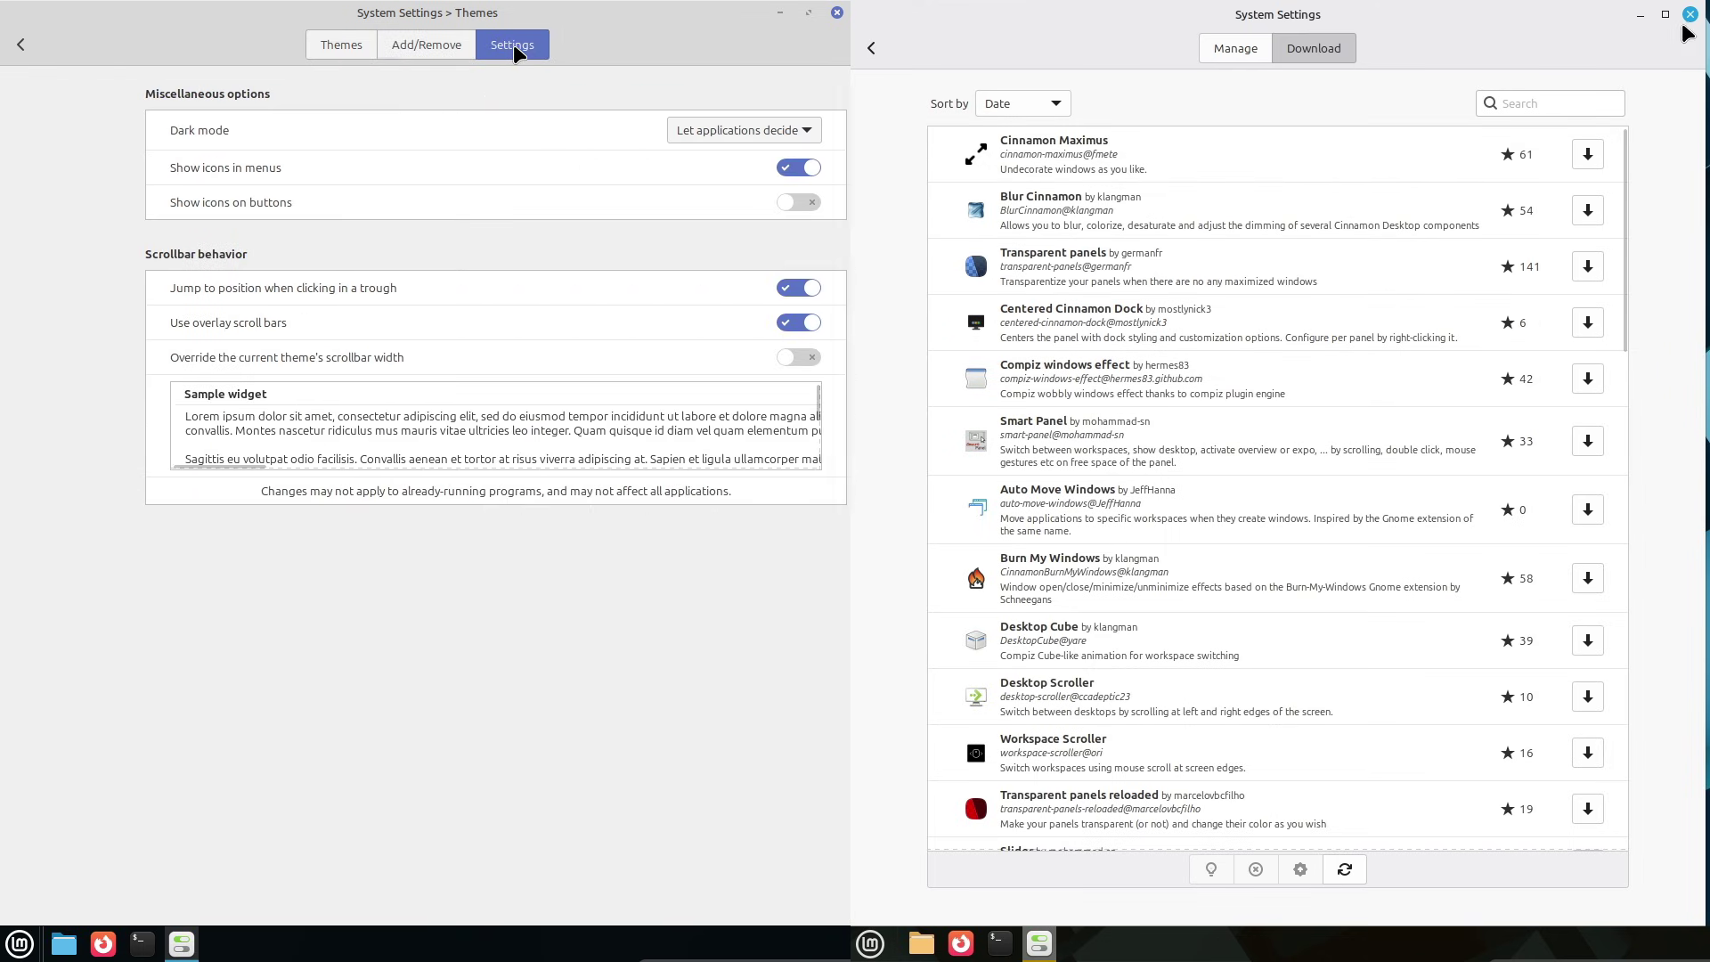
{"action": "left_click", "coordinate": [19, 51]}
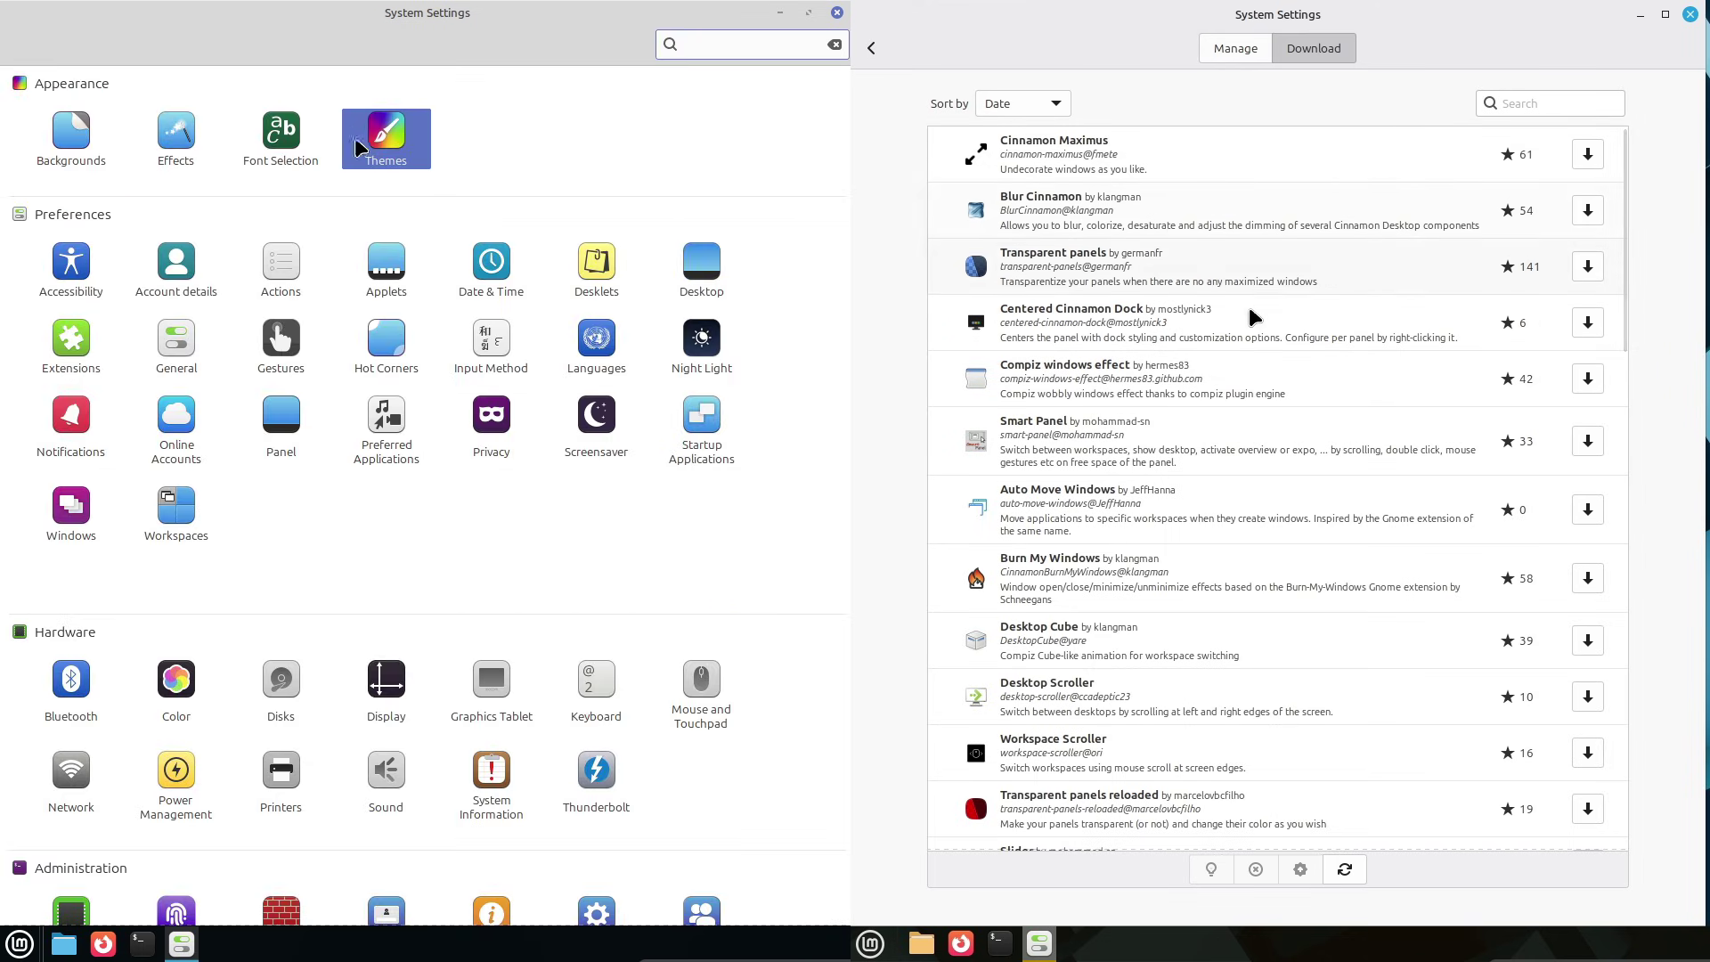
{"action": "left_click", "coordinate": [73, 343]}
{"action": "left_click", "coordinate": [1688, 16]}
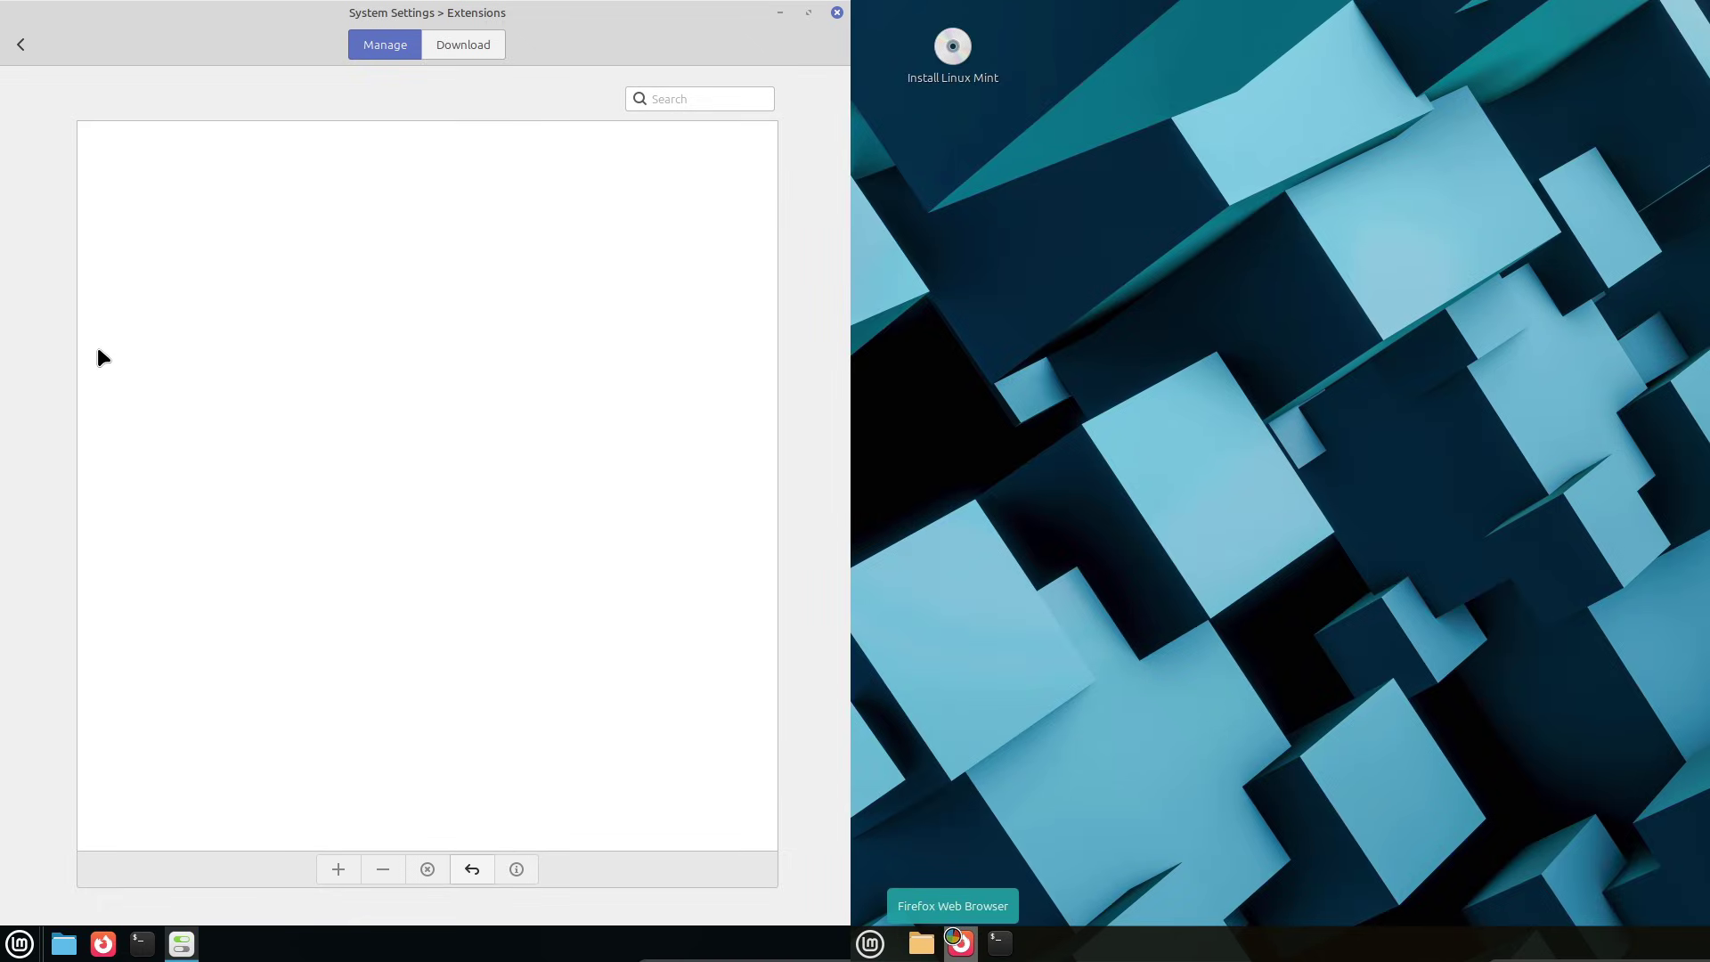
Step: Sort the downloadable extensions by date, then open the Thunderbolt page showing no Thunderbolt or USB4
{"action": "left_click", "coordinate": [456, 49]}
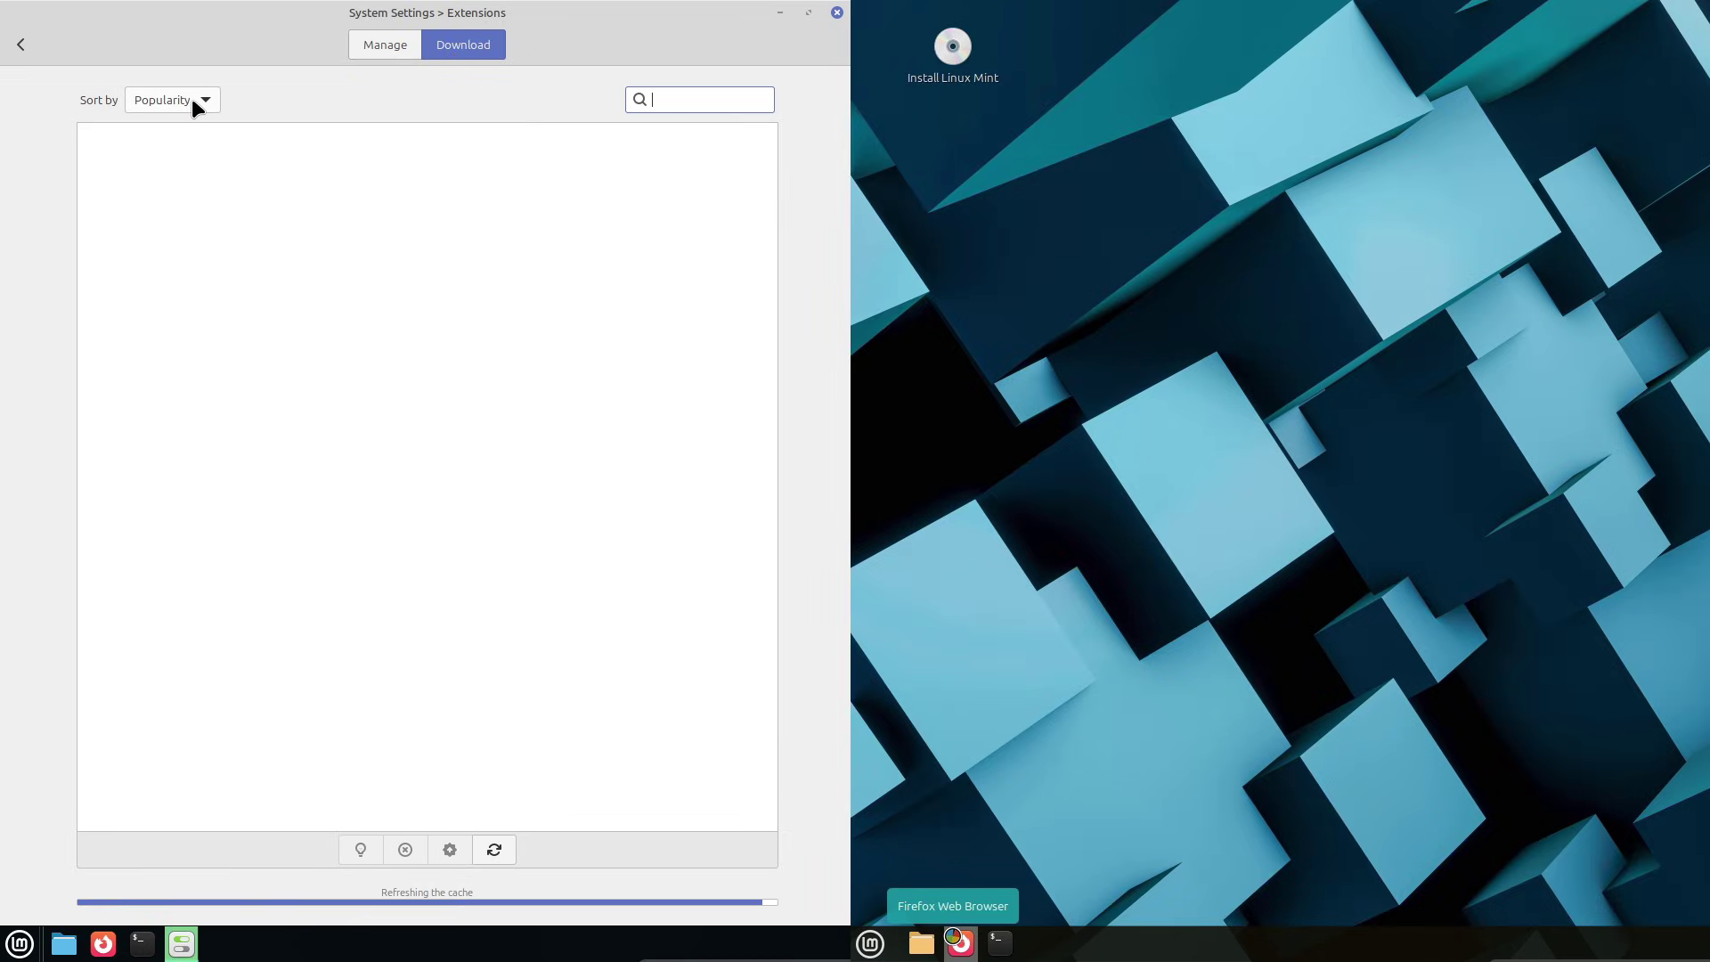
{"action": "left_click", "coordinate": [191, 100]}
{"action": "left_click", "coordinate": [176, 130]}
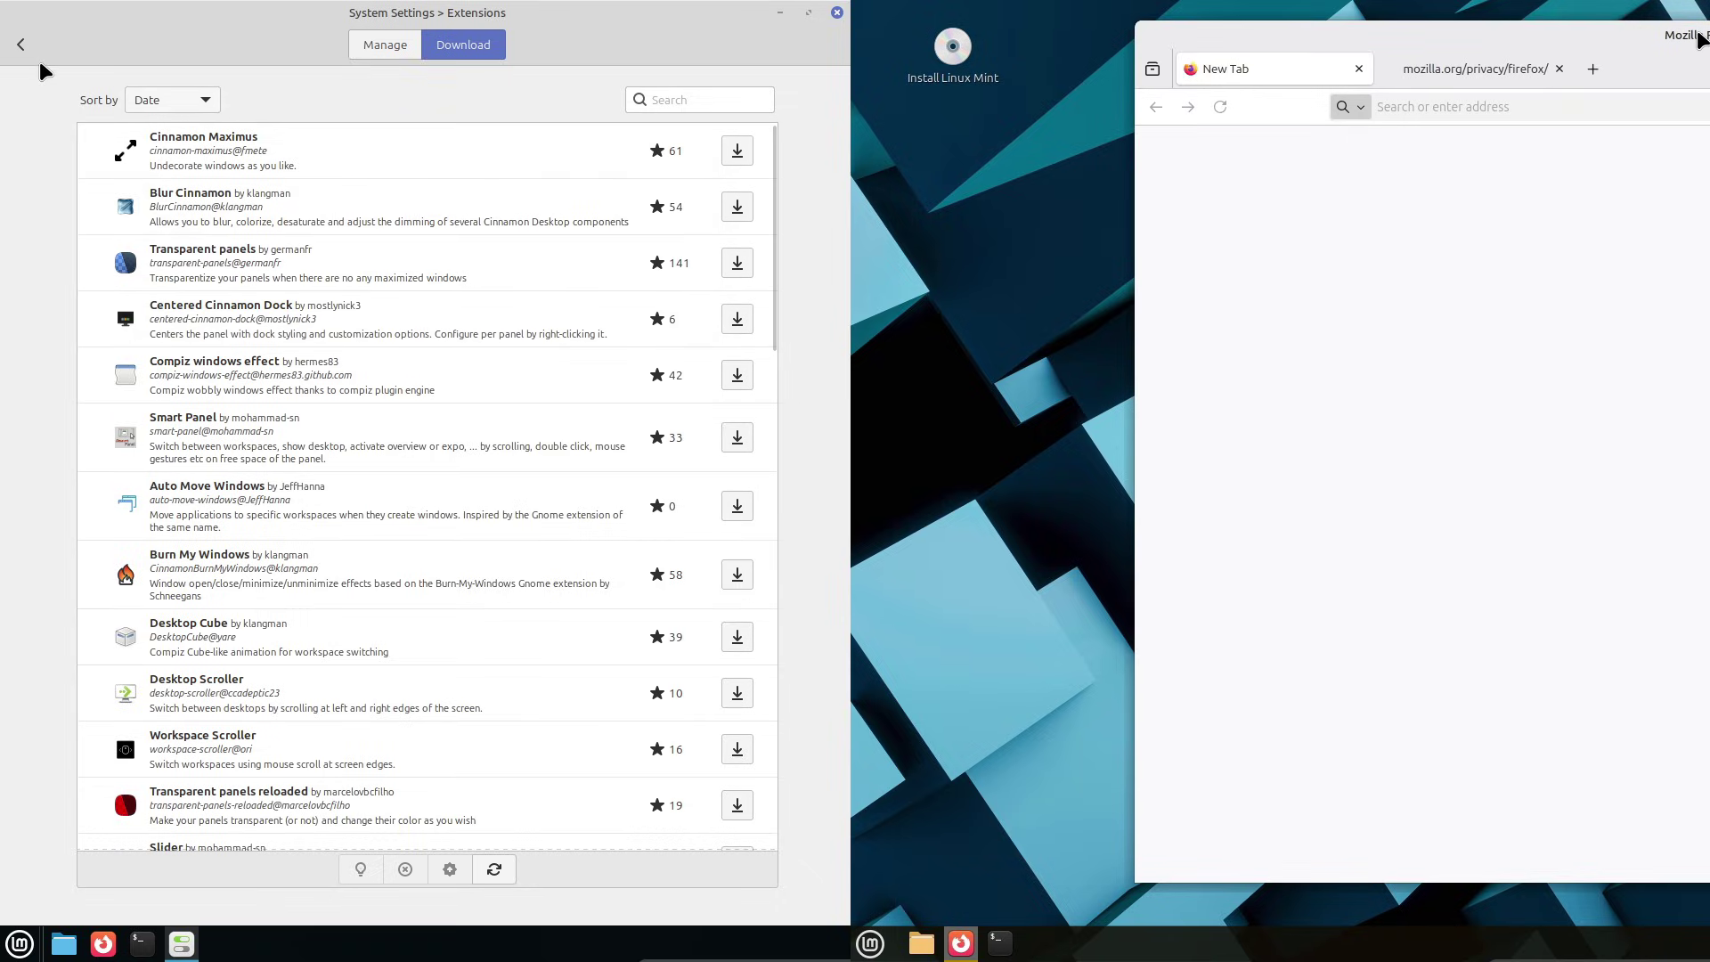
{"action": "left_click", "coordinate": [34, 59]}
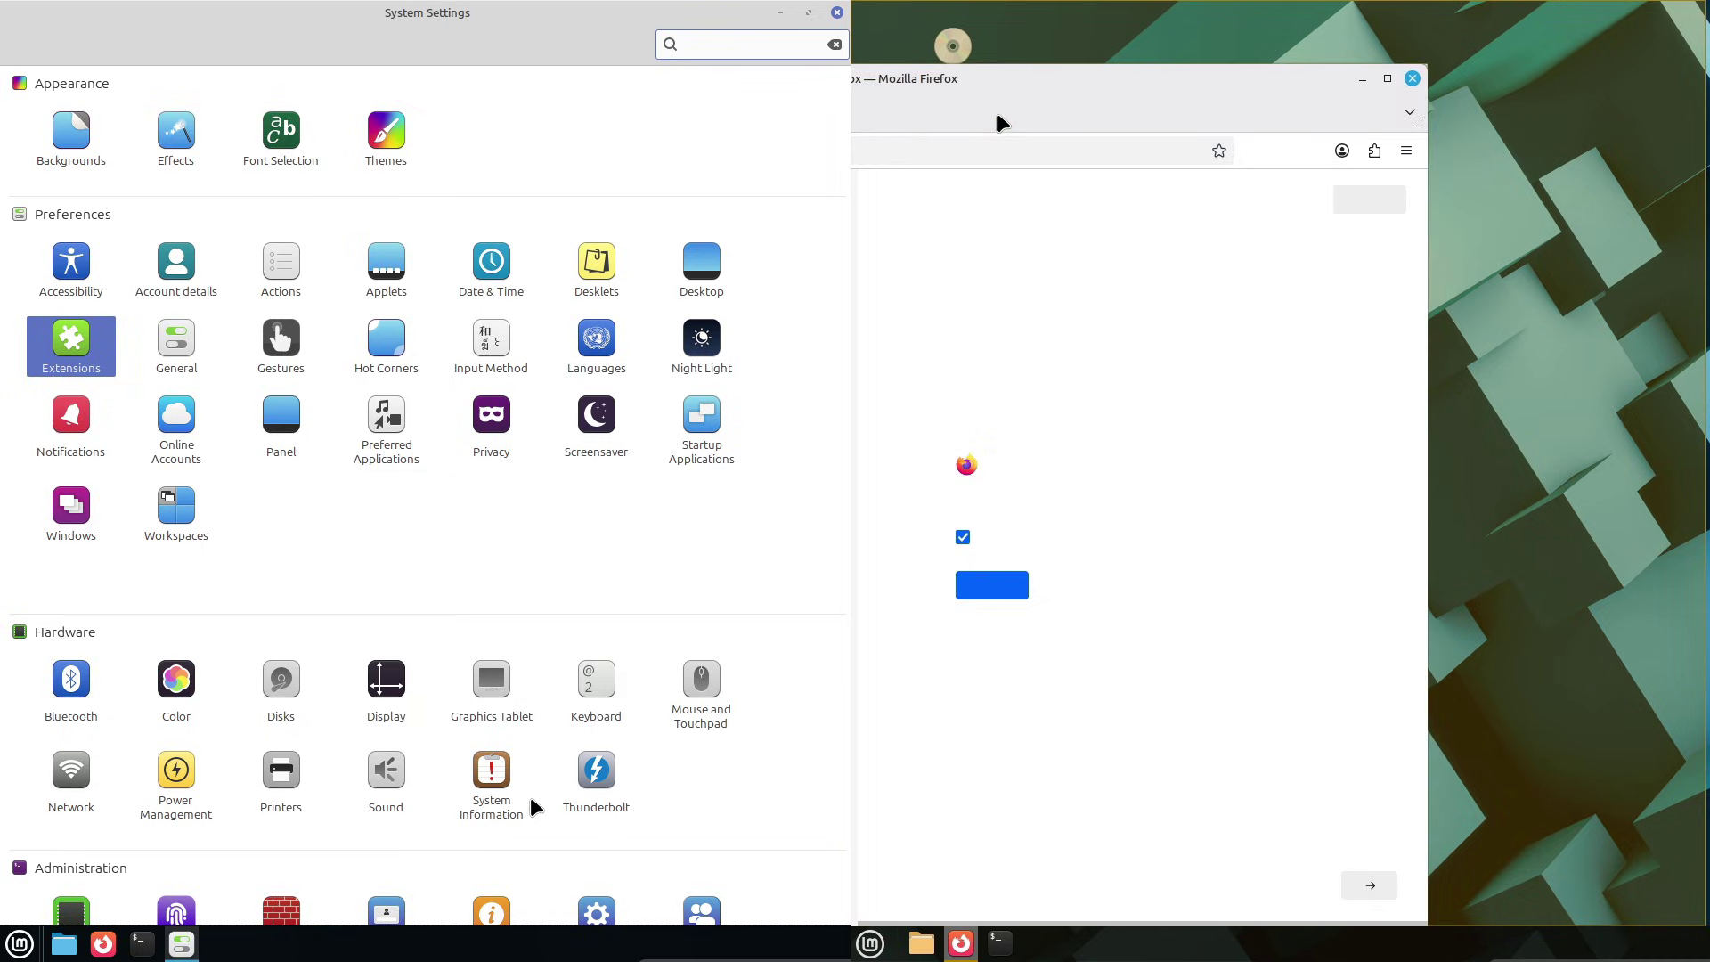
{"action": "left_click", "coordinate": [595, 772]}
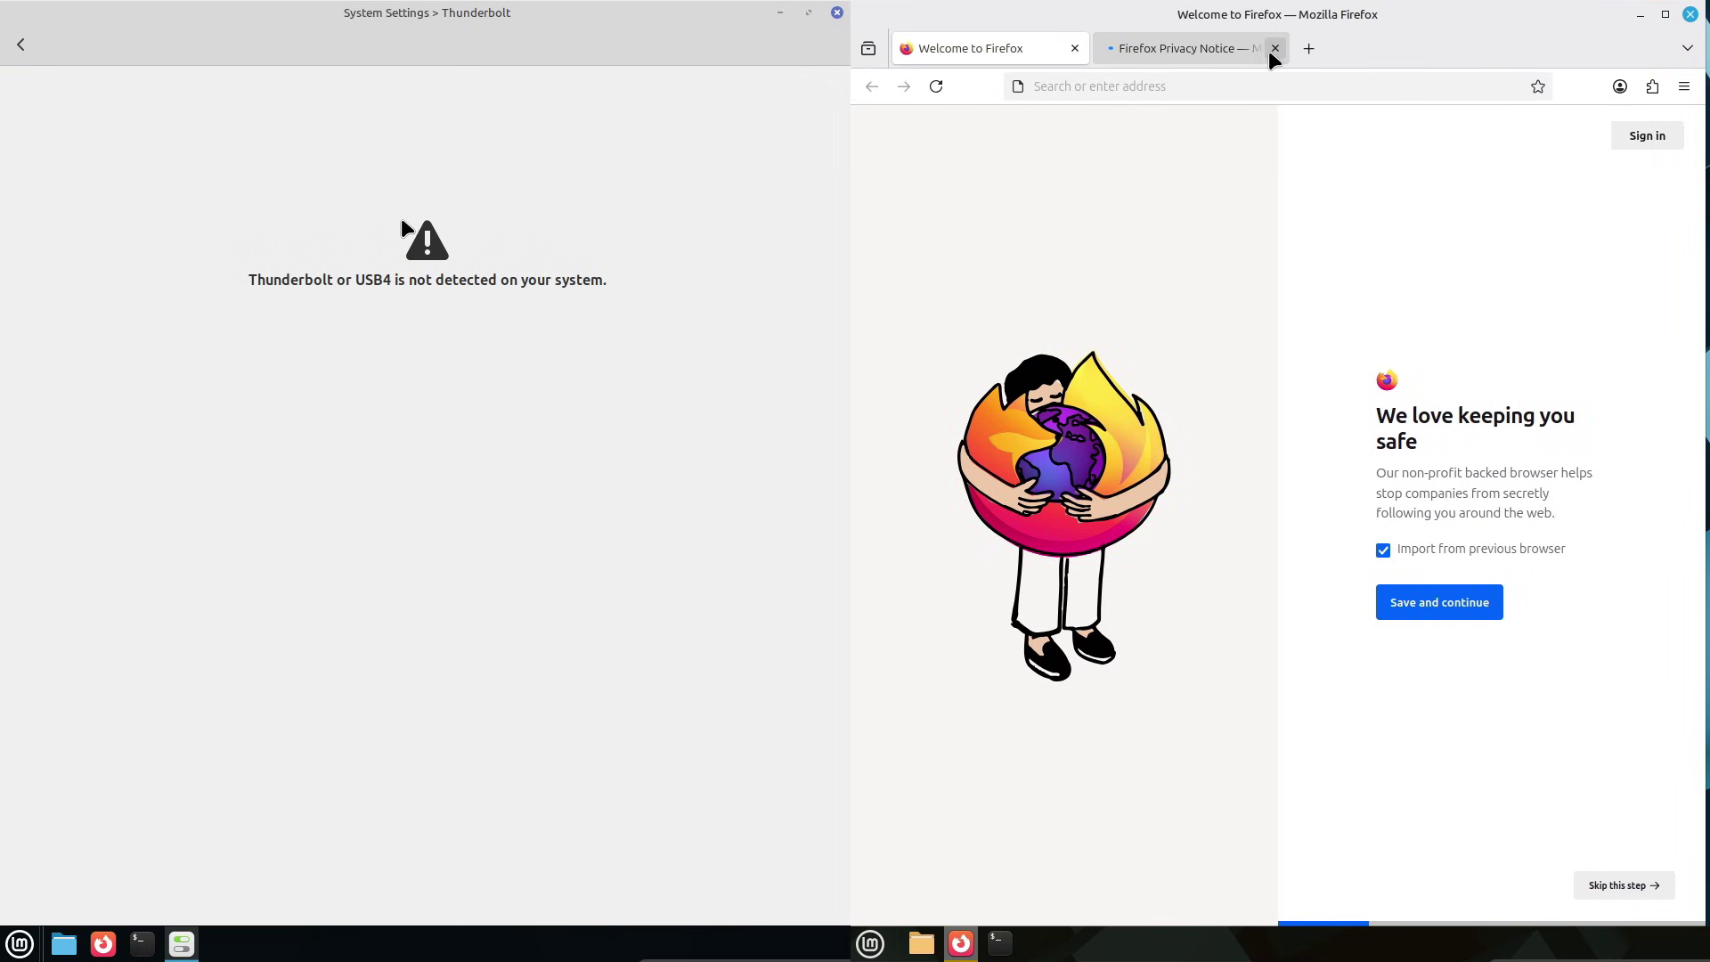
Step: Close Firefox's privacy notice tab and load about:support
{"action": "left_click", "coordinate": [1275, 48]}
{"action": "left_click", "coordinate": [20, 44]}
{"action": "left_click", "coordinate": [1194, 86]}
{"action": "left_click_drag", "start_coordinate": [846, 332], "coordinate": [846, 542]}
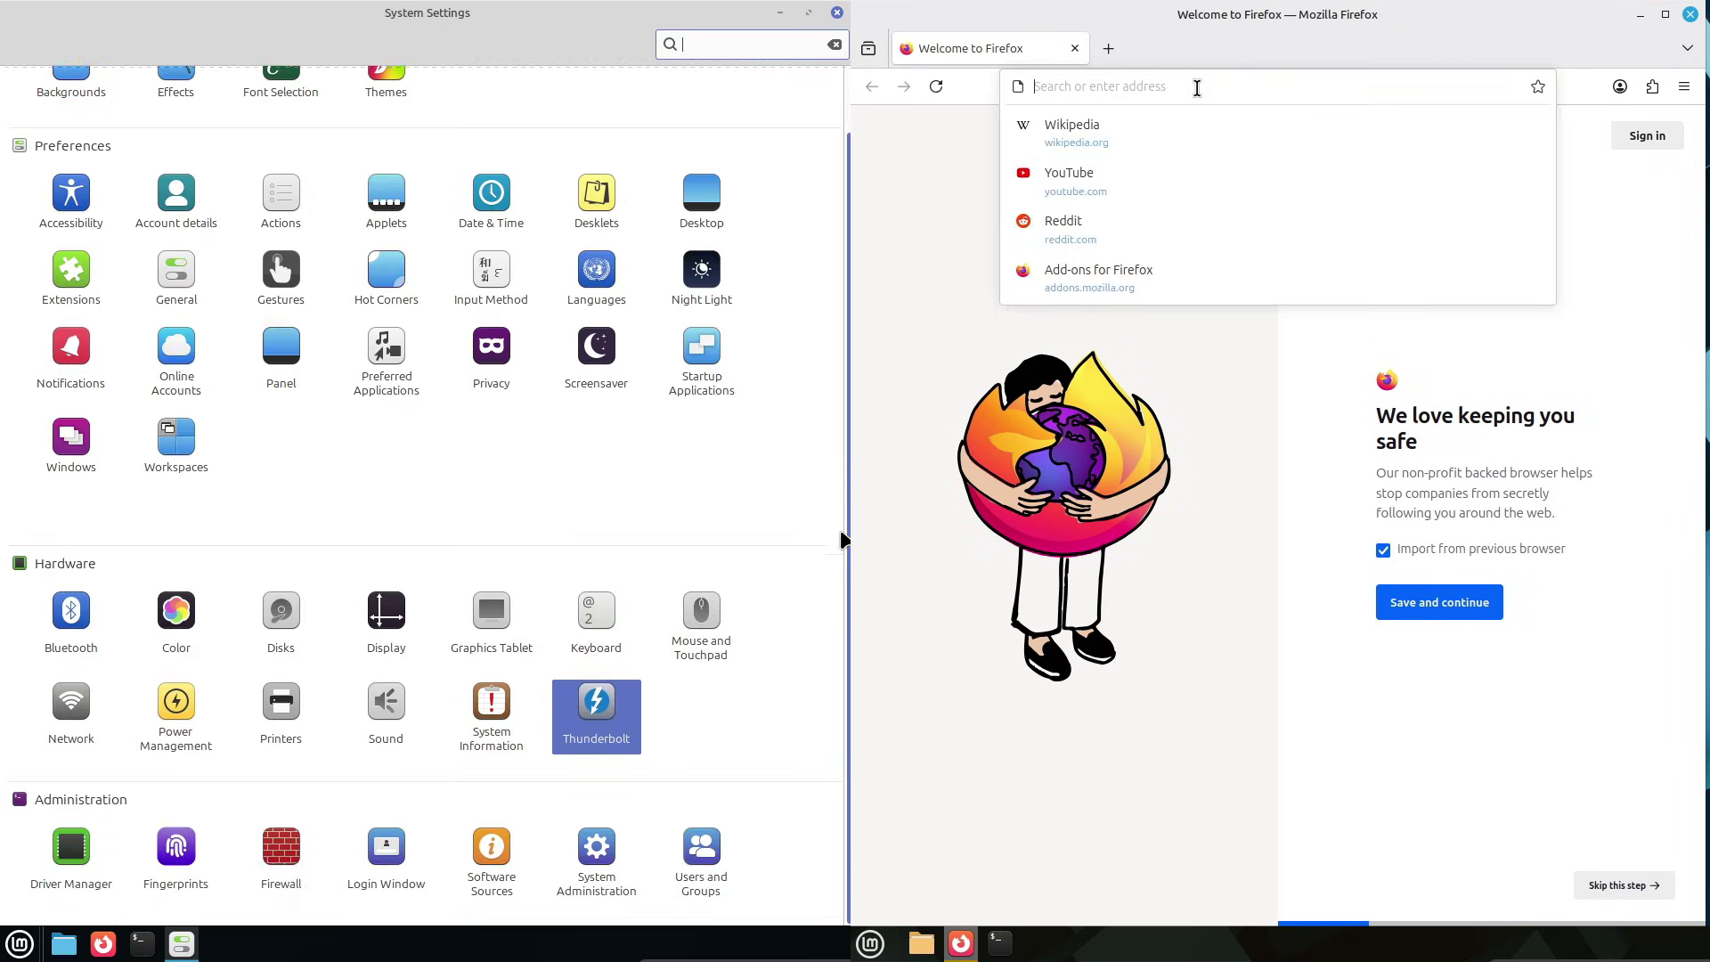
{"action": "type", "text": "about:supp"}
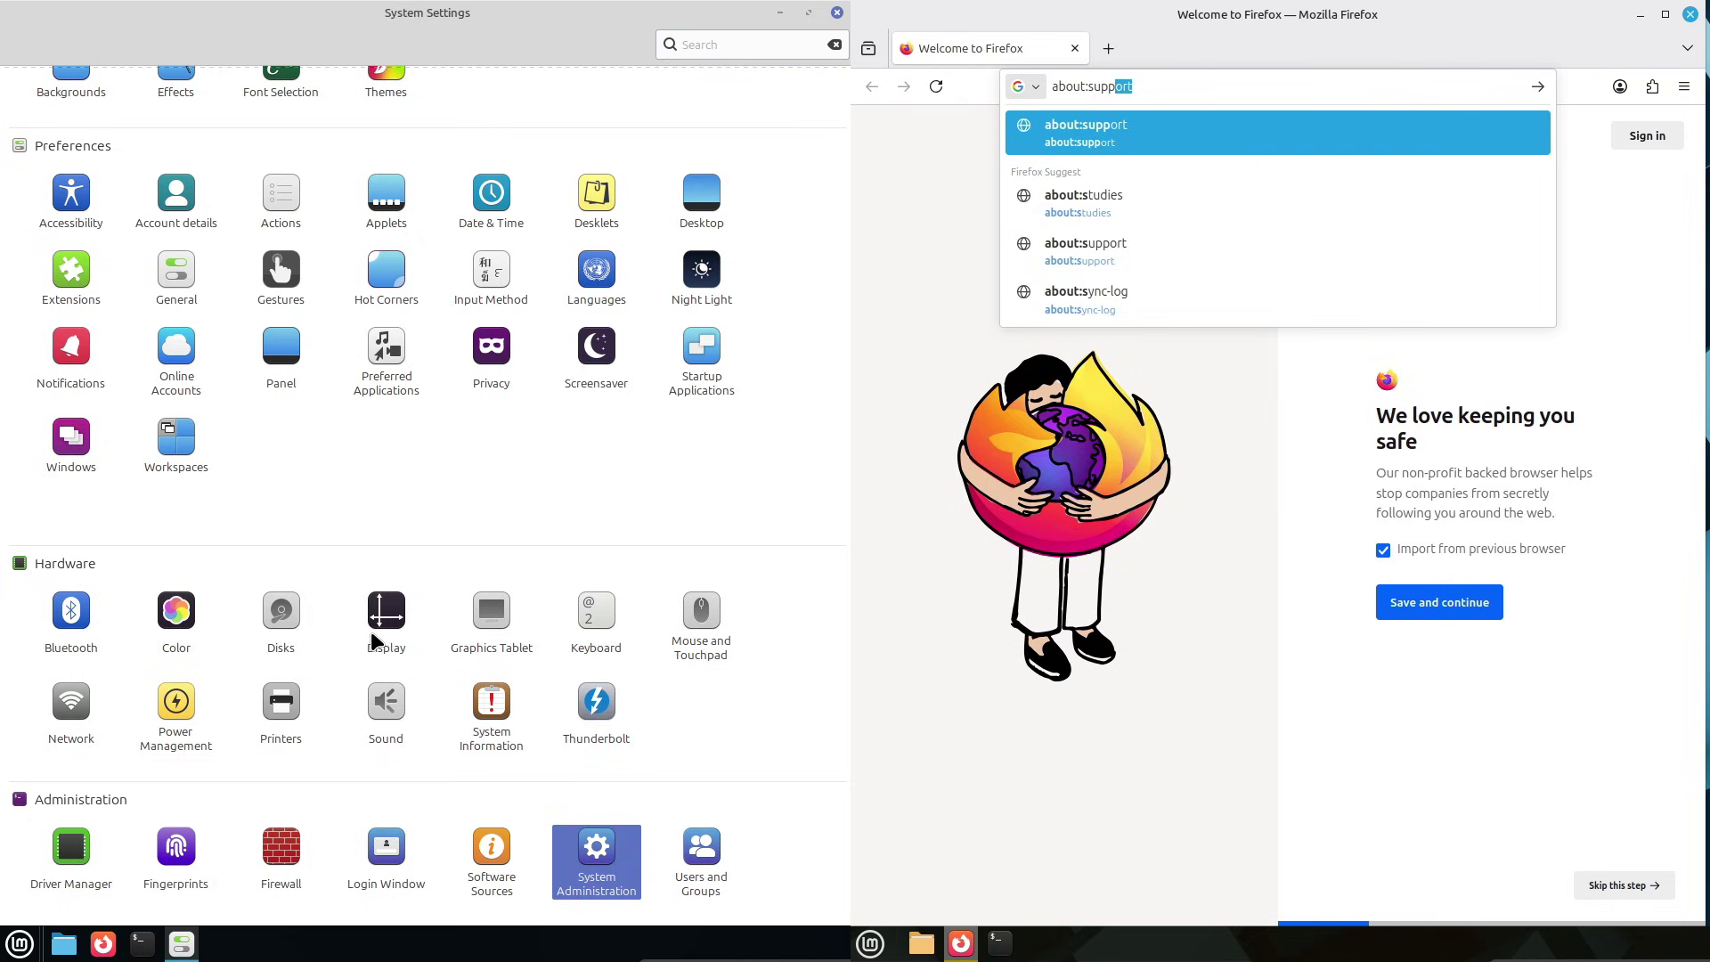
{"action": "type", "text": "ort"}
{"action": "key", "text": "Return"}
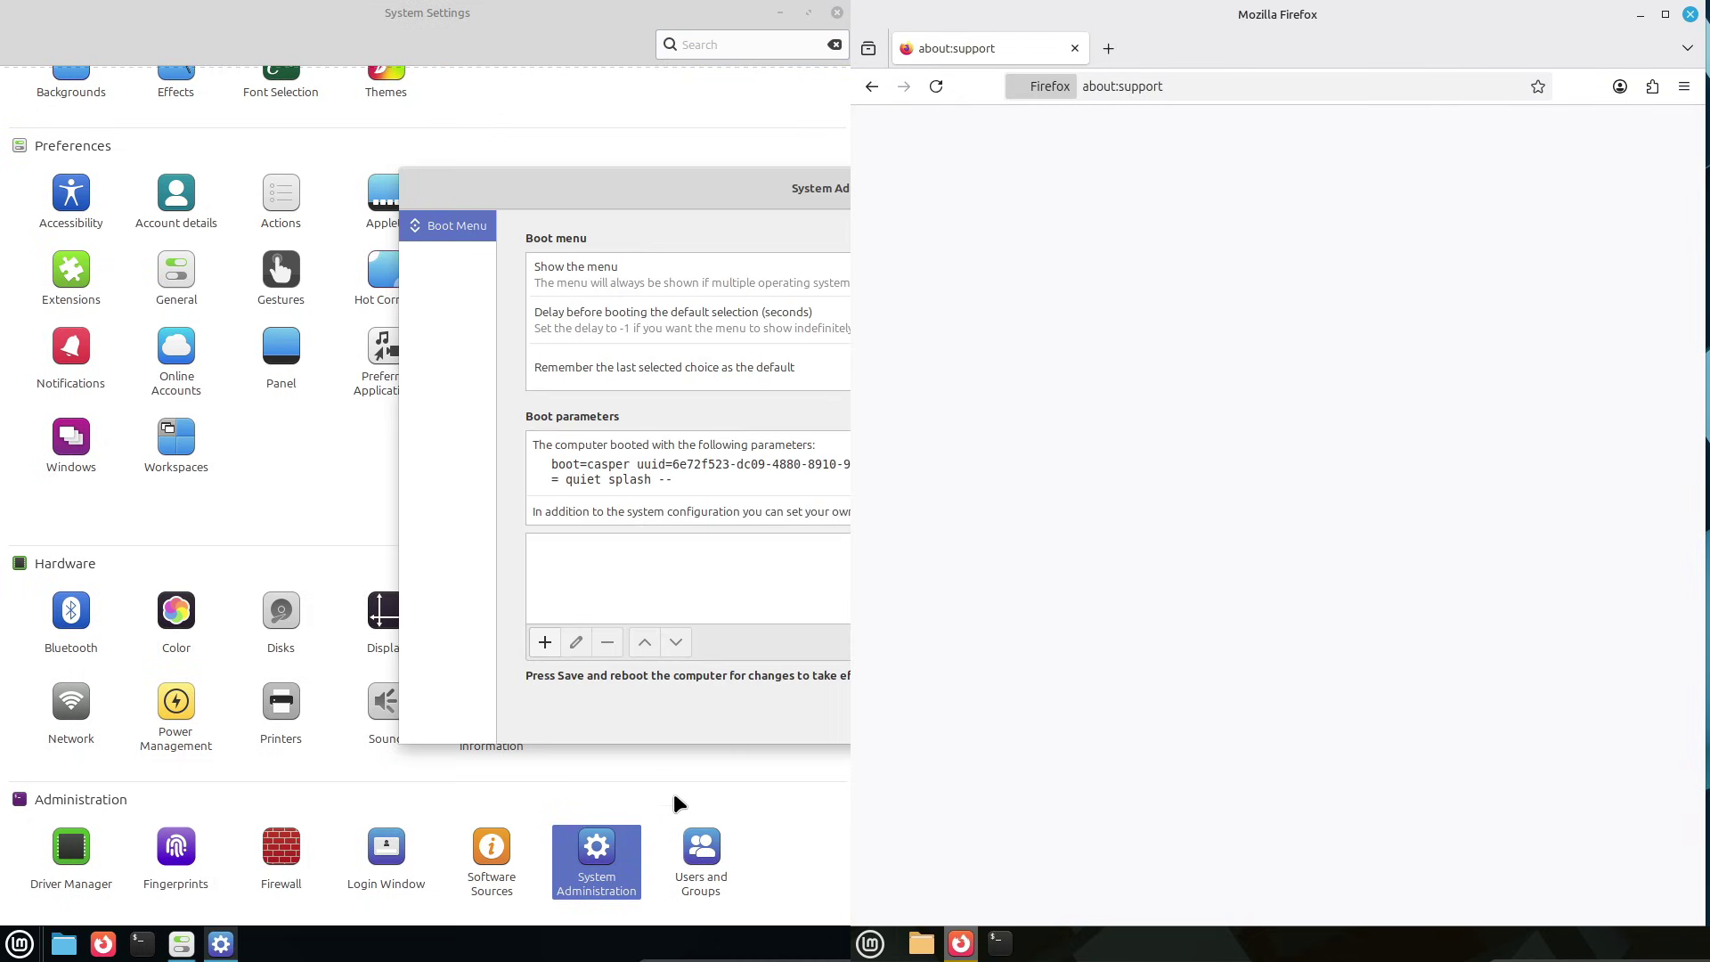
Step: Move System Administration to the left edge, view its version information, then close it
{"action": "left_click_drag", "start_coordinate": [711, 179], "coordinate": [312, 182]}
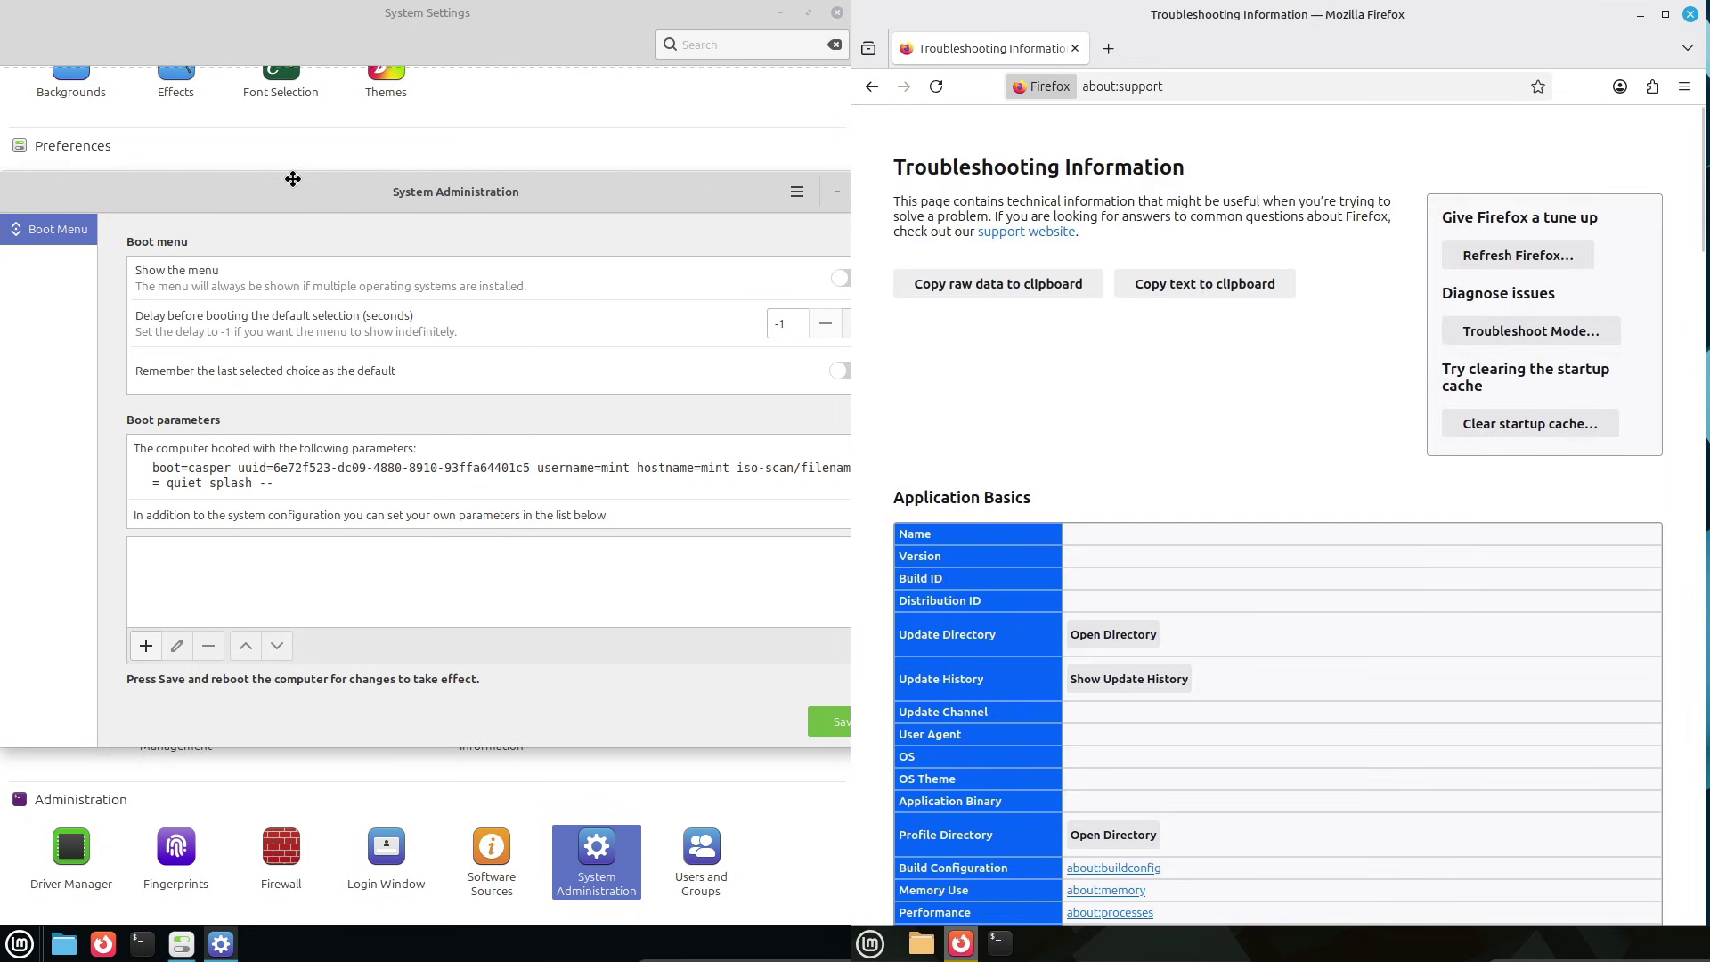
{"action": "left_click", "coordinate": [786, 203]}
{"action": "left_click", "coordinate": [818, 250]}
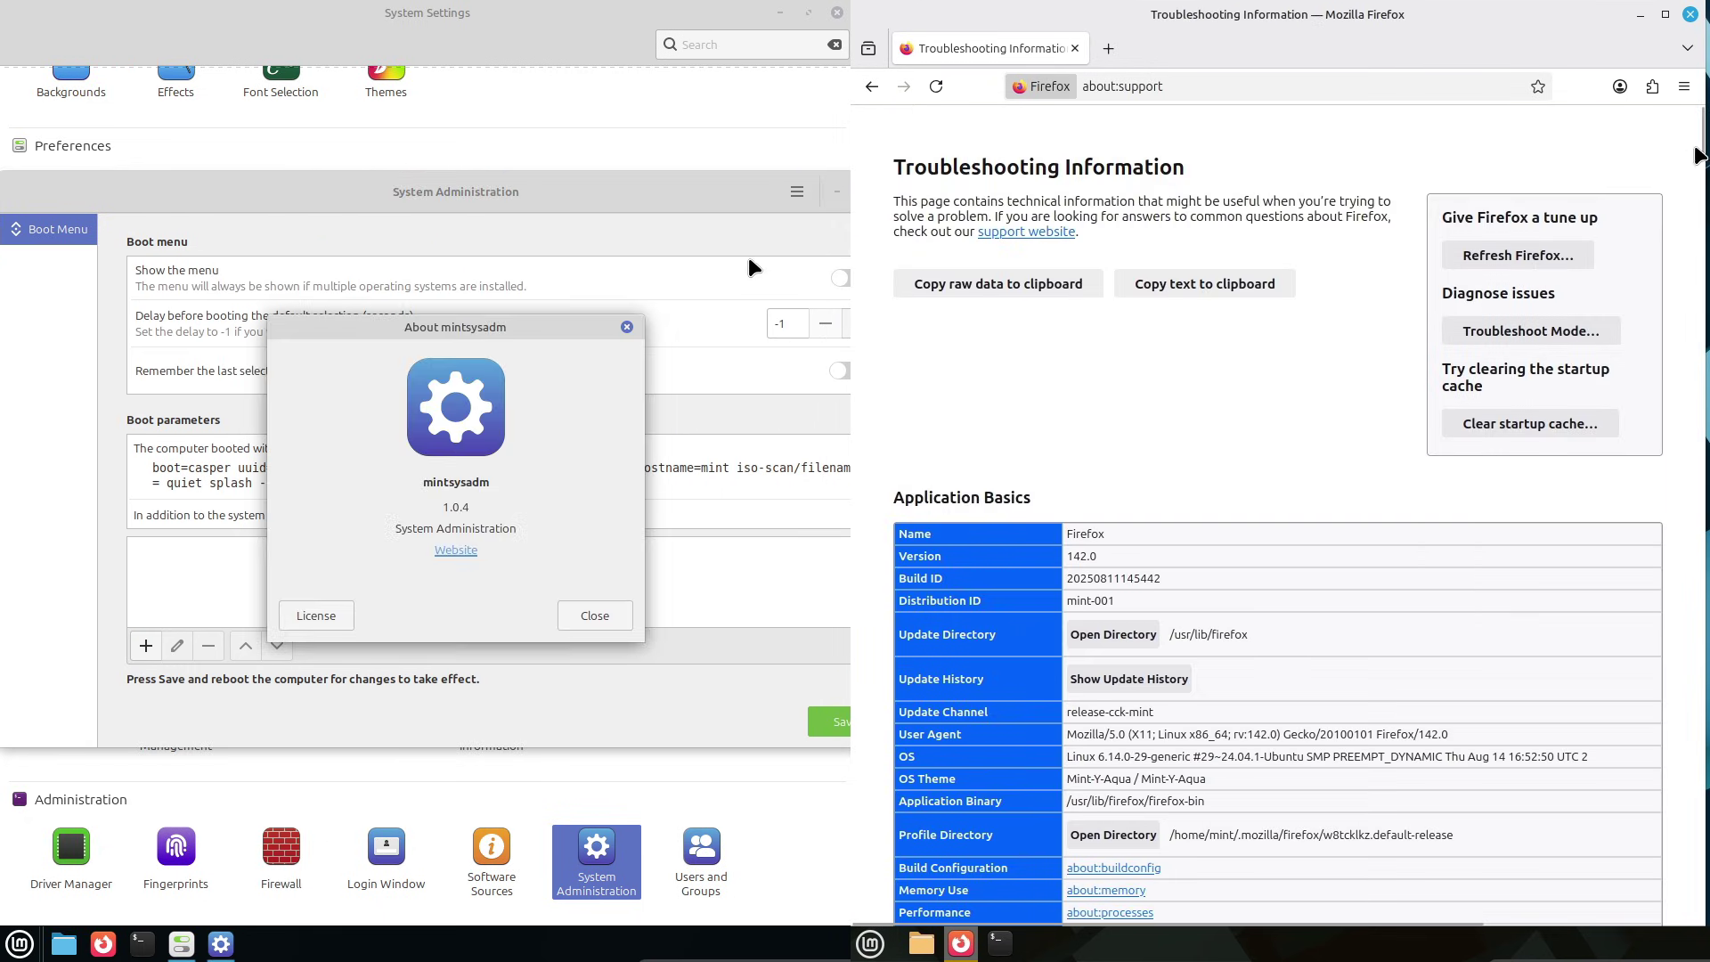
{"action": "left_click_drag", "start_coordinate": [1698, 154], "coordinate": [1698, 168]}
{"action": "left_click", "coordinate": [627, 326]}
{"action": "left_click", "coordinate": [894, 192]}
Step: Browse the Night Light and General settings pages while selecting Firefox's Application Basics values
{"action": "left_click_drag", "start_coordinate": [845, 534], "coordinate": [845, 465]}
{"action": "left_click", "coordinate": [720, 348]}
{"action": "left_click_drag", "start_coordinate": [1441, 608], "coordinate": [907, 297]}
{"action": "left_click", "coordinate": [21, 44]}
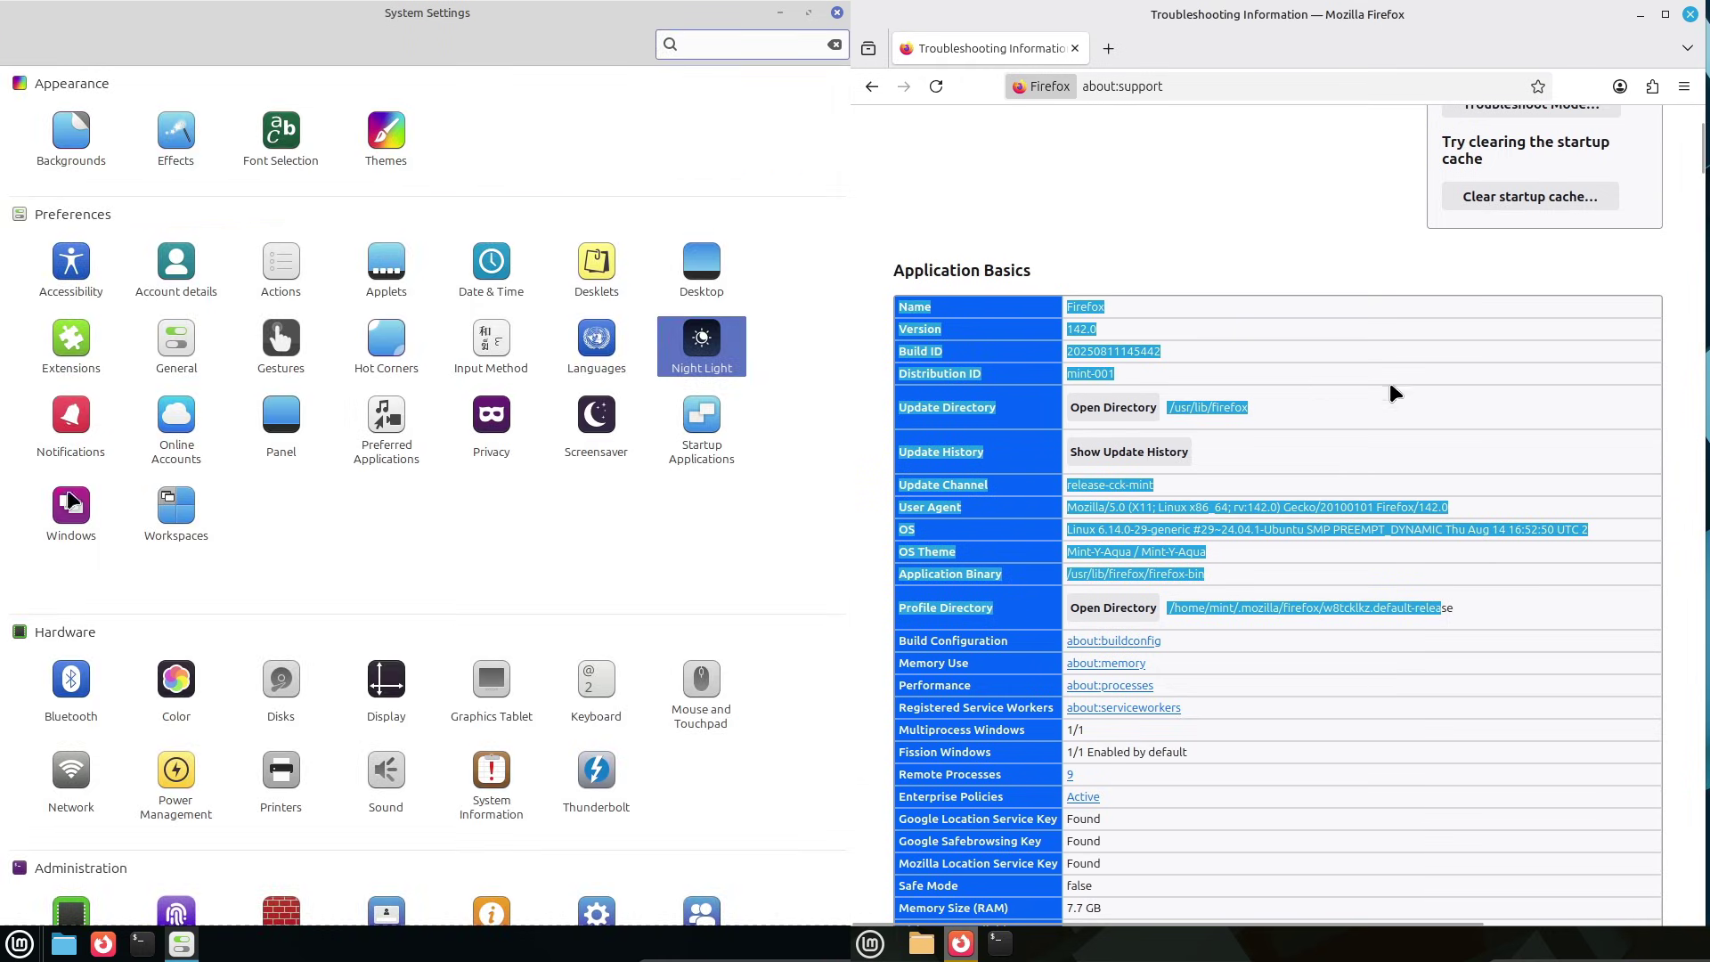
{"action": "left_click", "coordinate": [176, 340]}
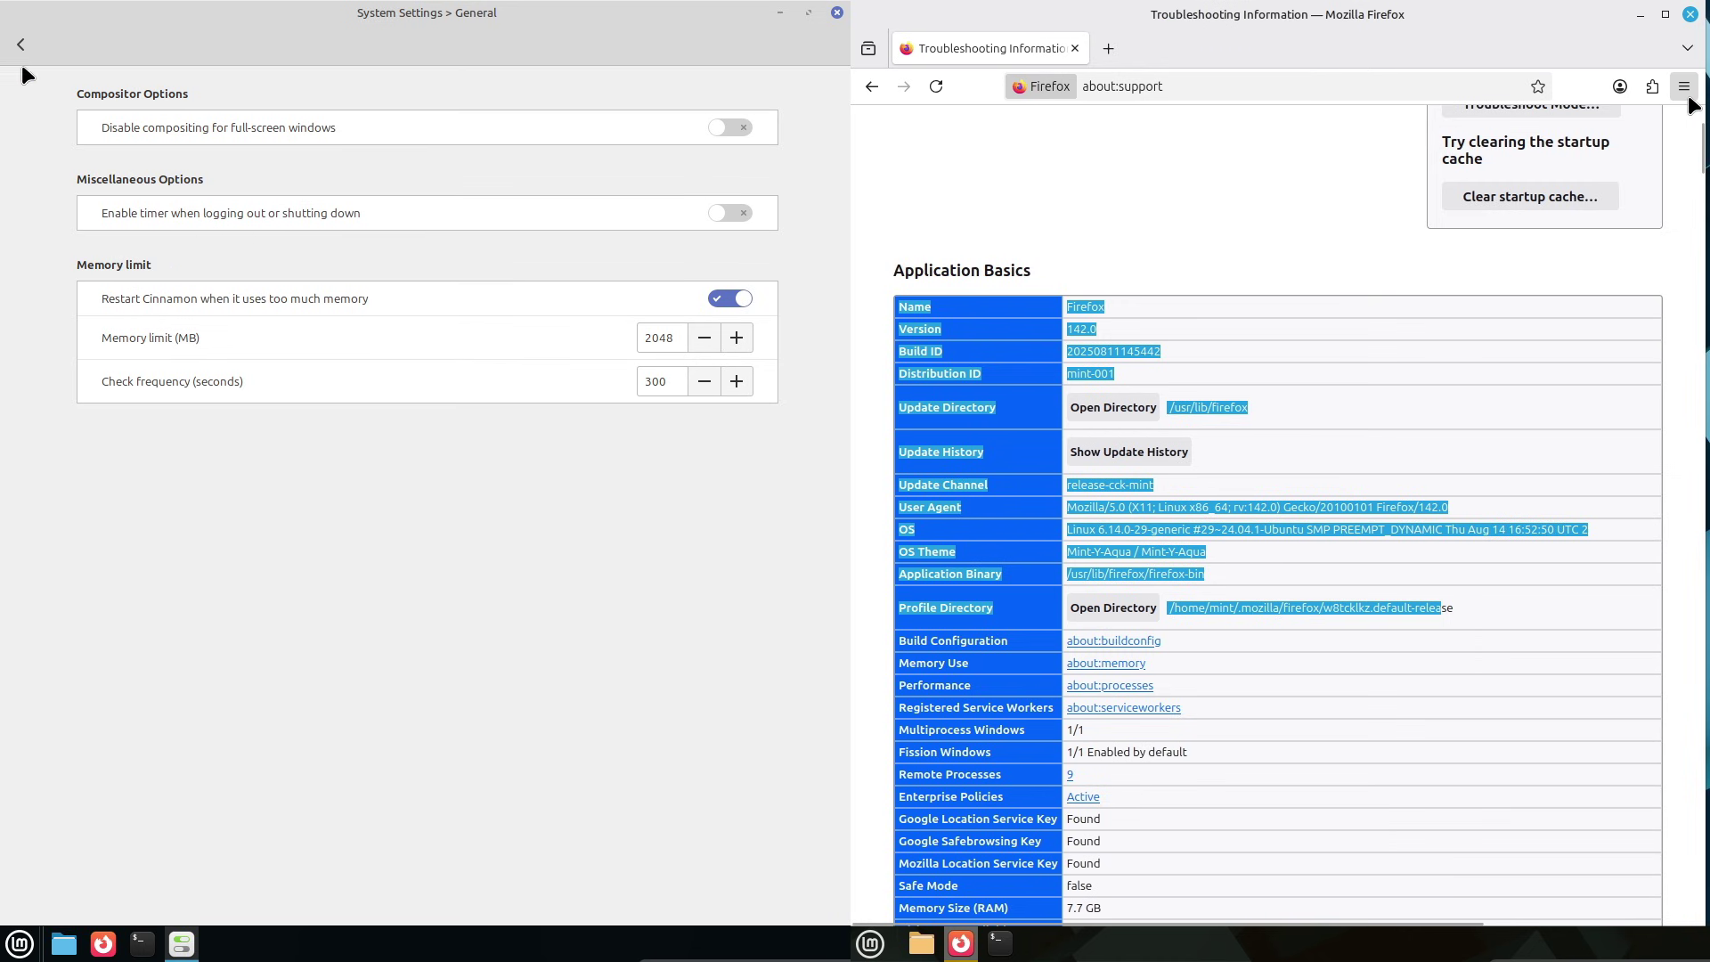
{"action": "left_click", "coordinate": [1684, 86]}
Step: Zoom the troubleshooting page to 120% and close the System Settings window
{"action": "left_click", "coordinate": [20, 45]}
{"action": "left_click", "coordinate": [1648, 503]}
{"action": "left_click", "coordinate": [1648, 503]}
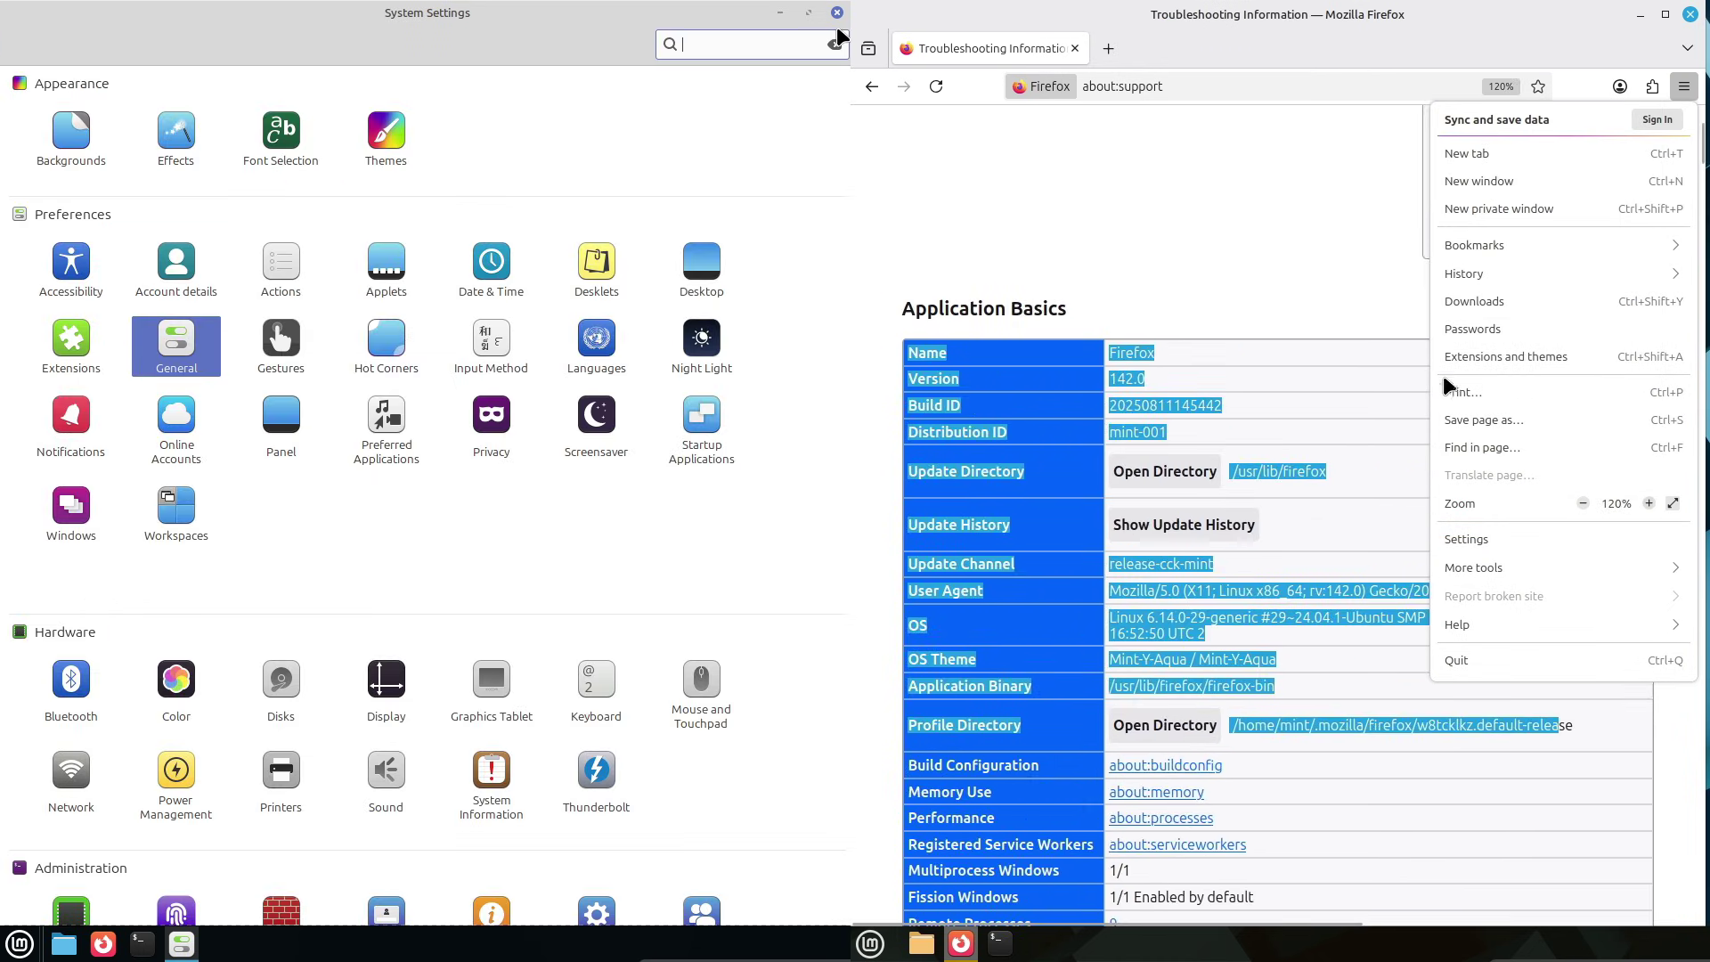
{"action": "left_click", "coordinate": [1303, 254]}
{"action": "left_click", "coordinate": [837, 12]}
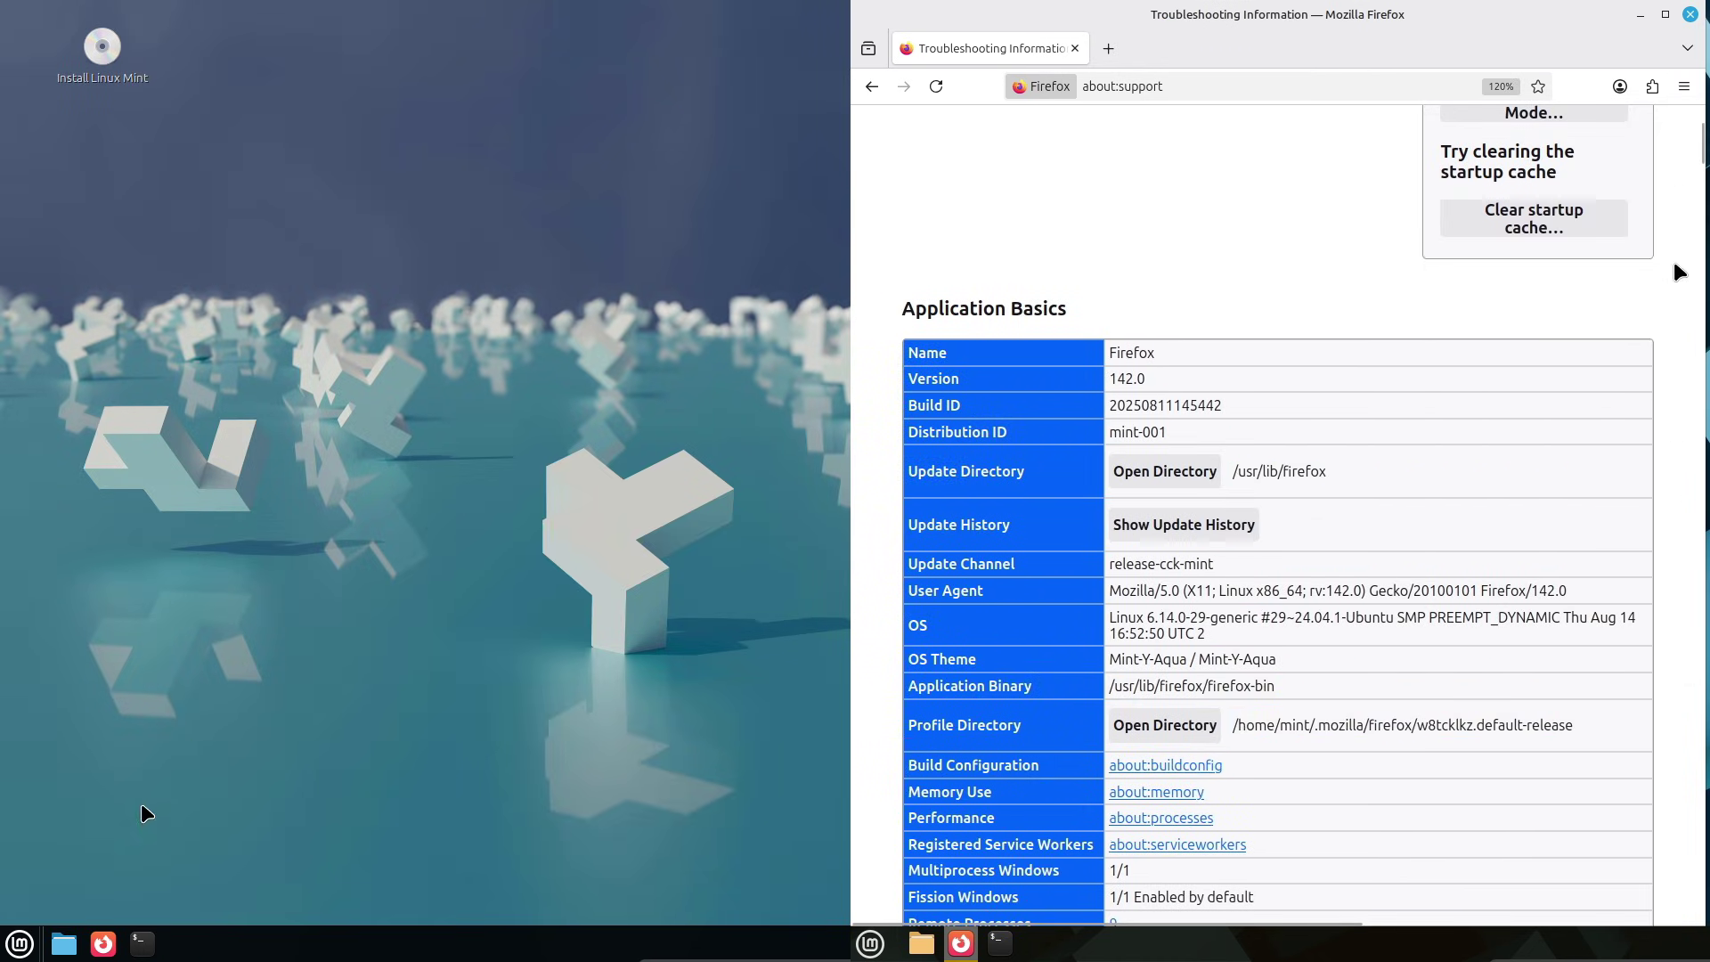
Step: Search the left start menu for "system" to list system applications, then clear the search
{"action": "left_click", "coordinate": [24, 950]}
{"action": "scroll", "coordinate": [1703, 169], "scroll_direction": "down", "scroll_amount": 10}
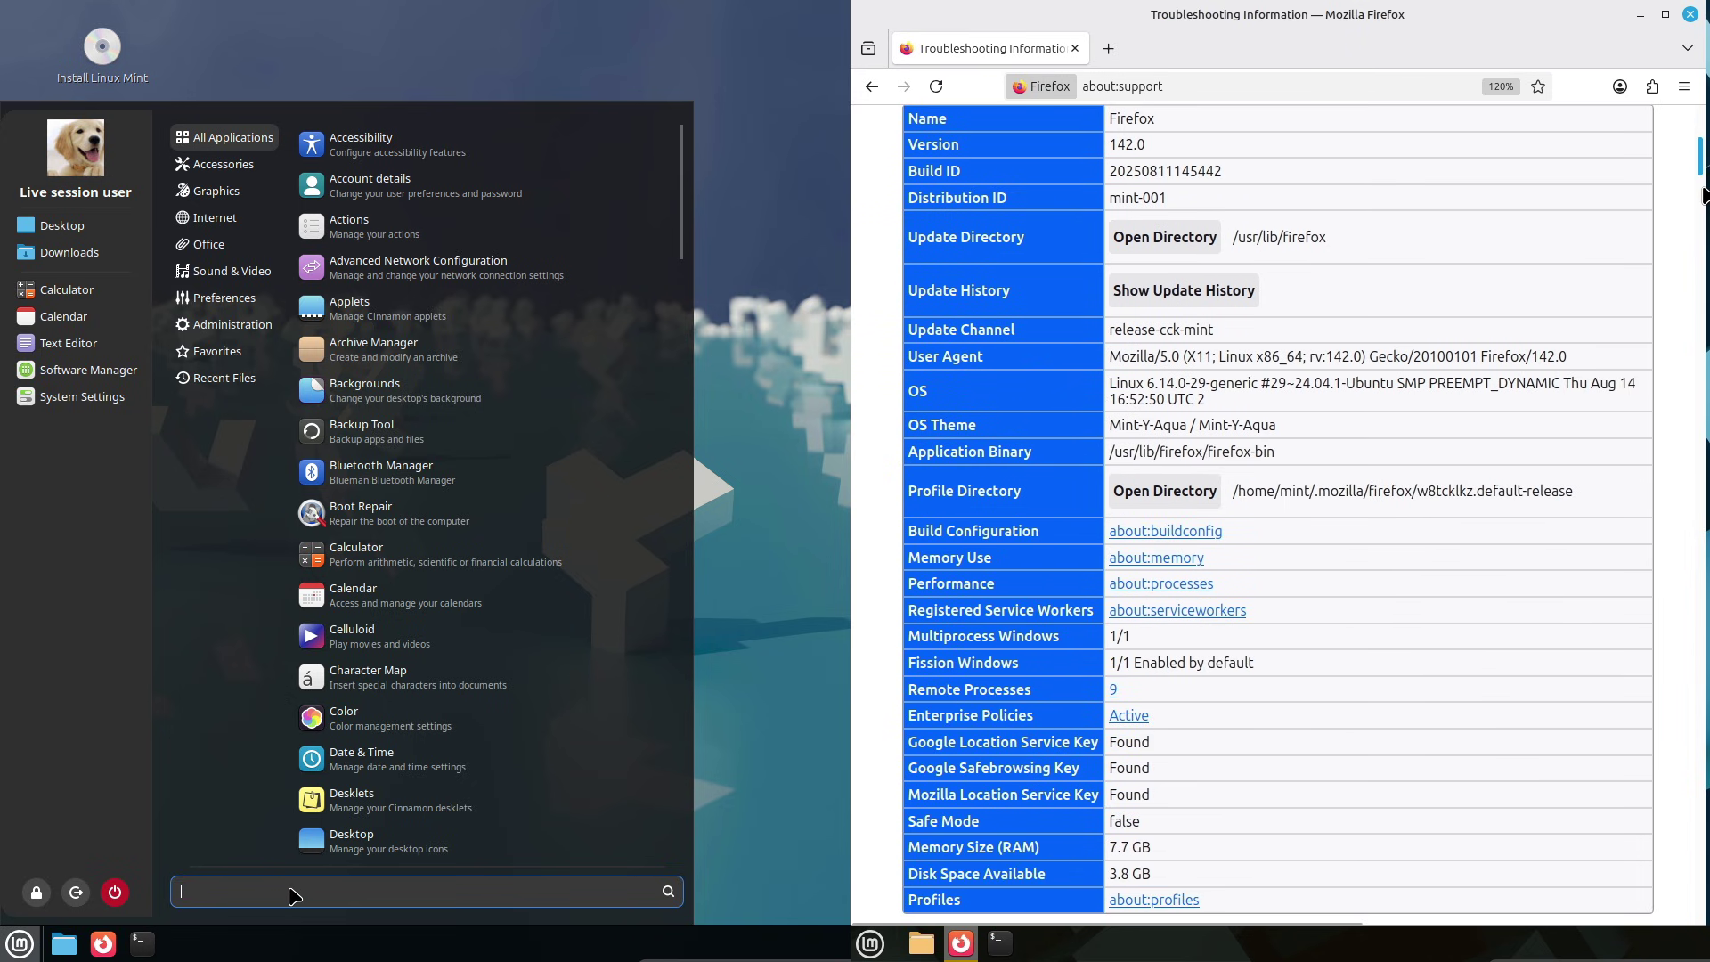
{"action": "type", "text": "sy"}
{"action": "scroll", "coordinate": [1699, 323], "scroll_direction": "down", "scroll_amount": 20}
{"action": "type", "text": "stem"}
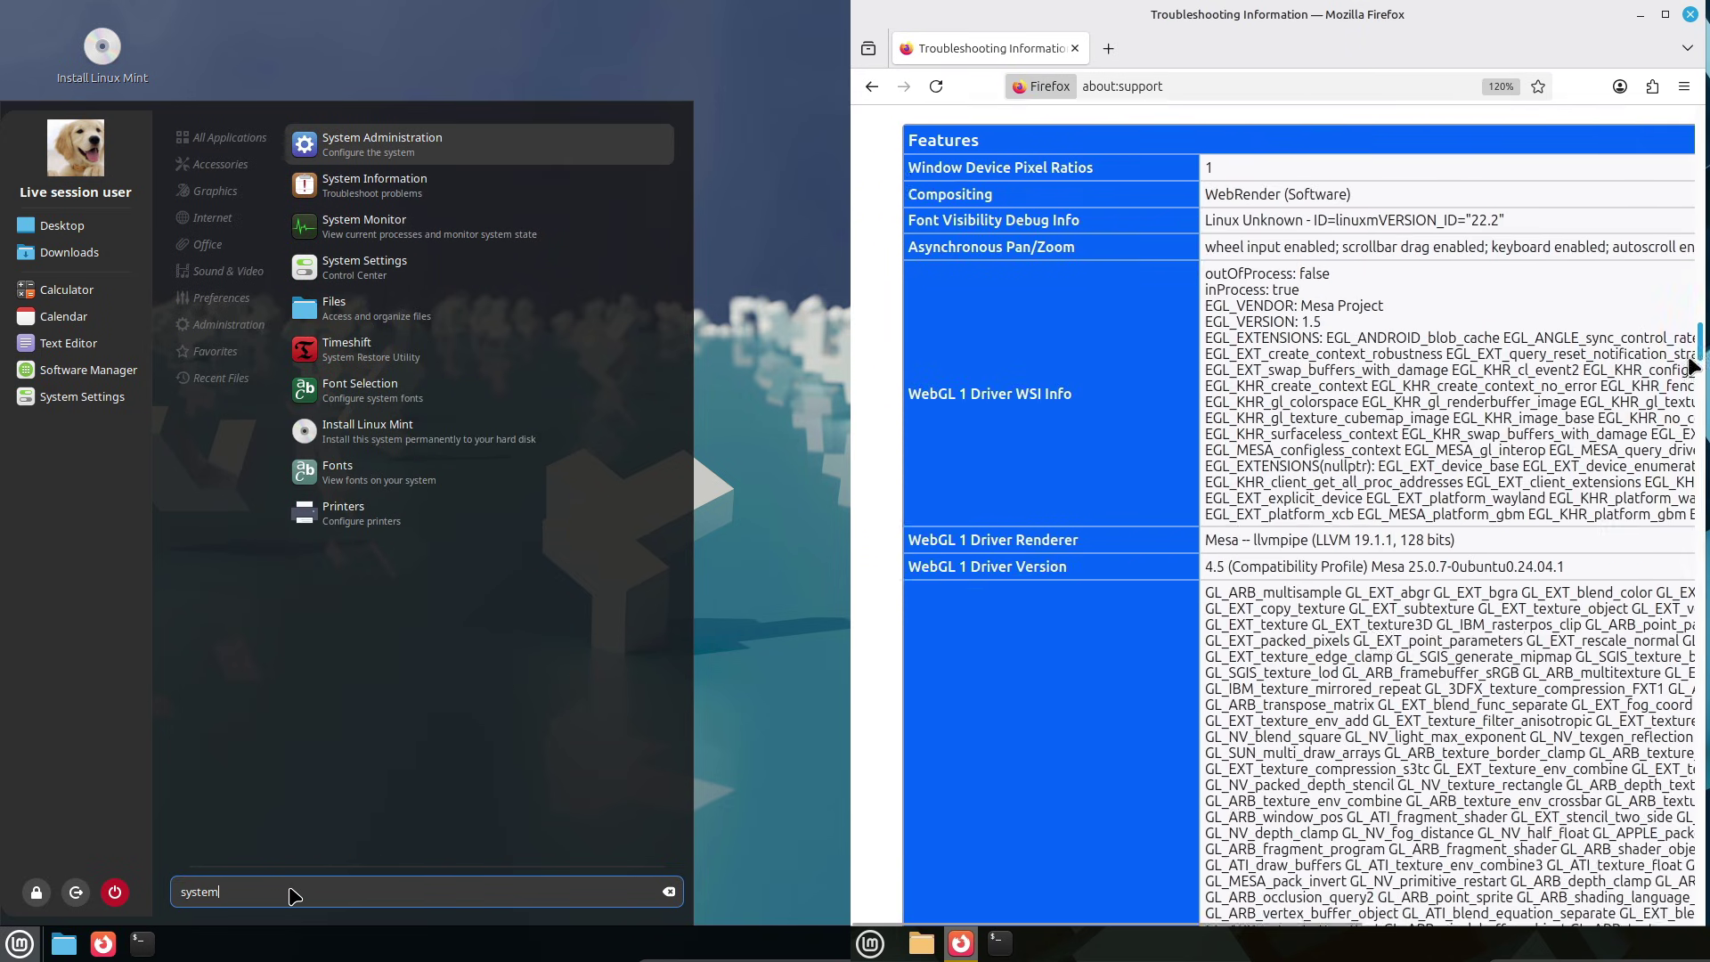
{"action": "scroll", "coordinate": [1680, 445], "scroll_direction": "down", "scroll_amount": 15}
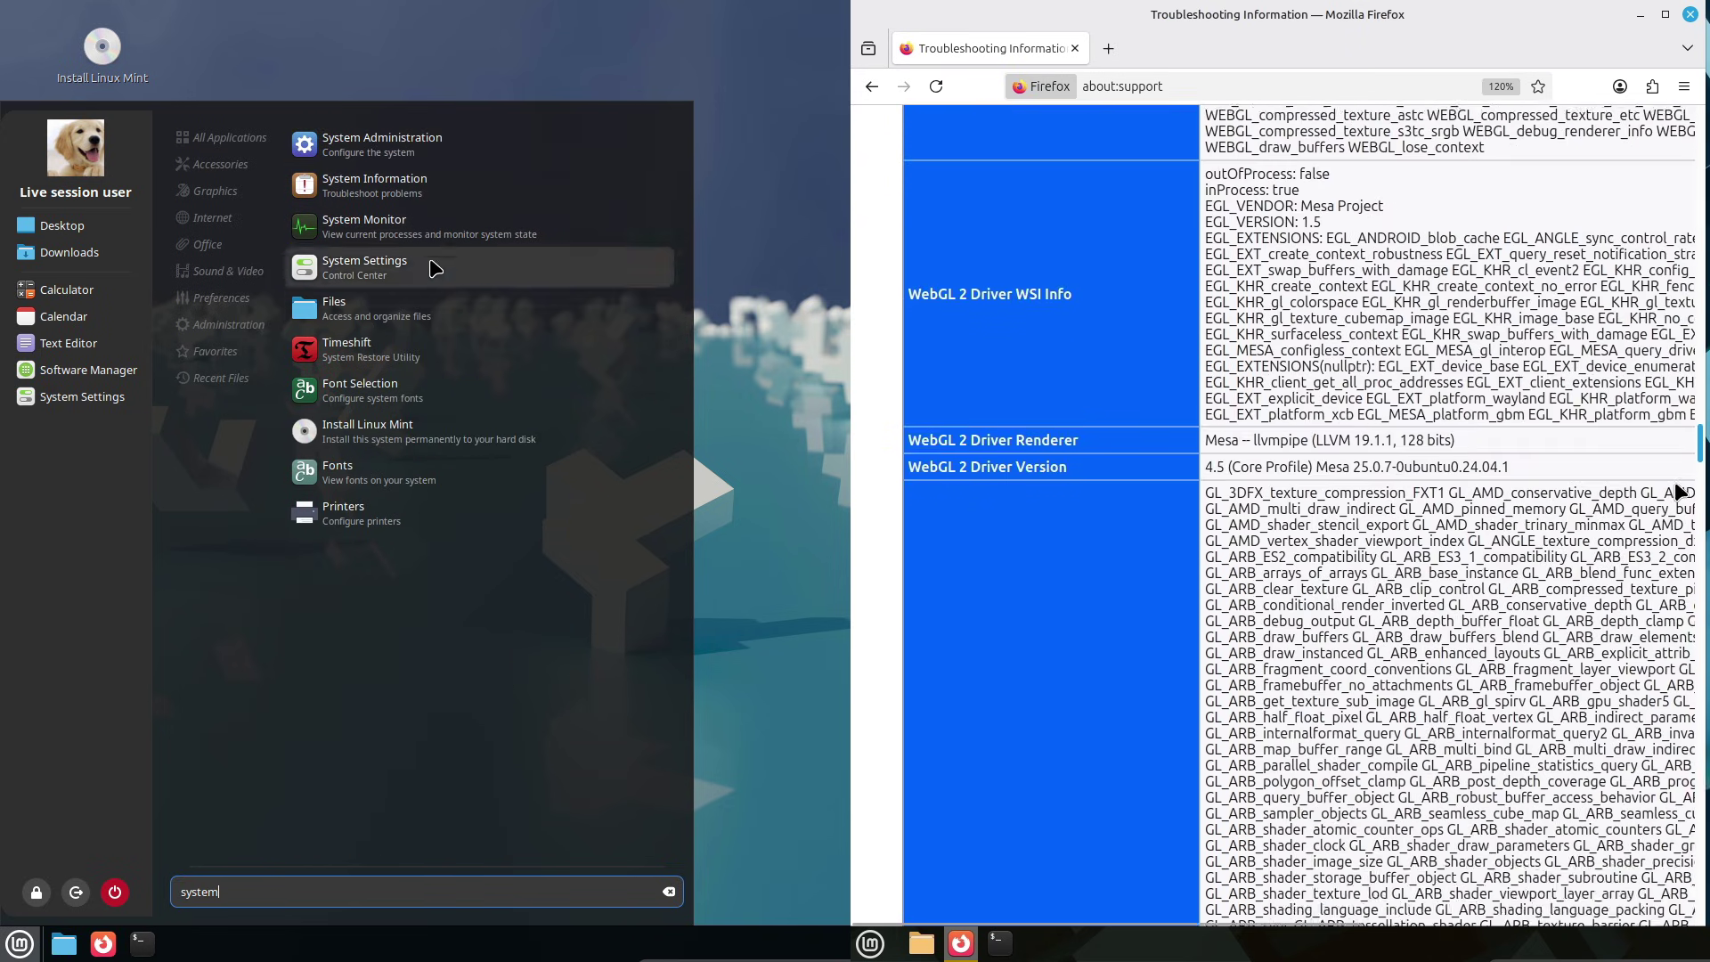
{"action": "scroll", "coordinate": [1673, 521], "scroll_direction": "down", "scroll_amount": 6}
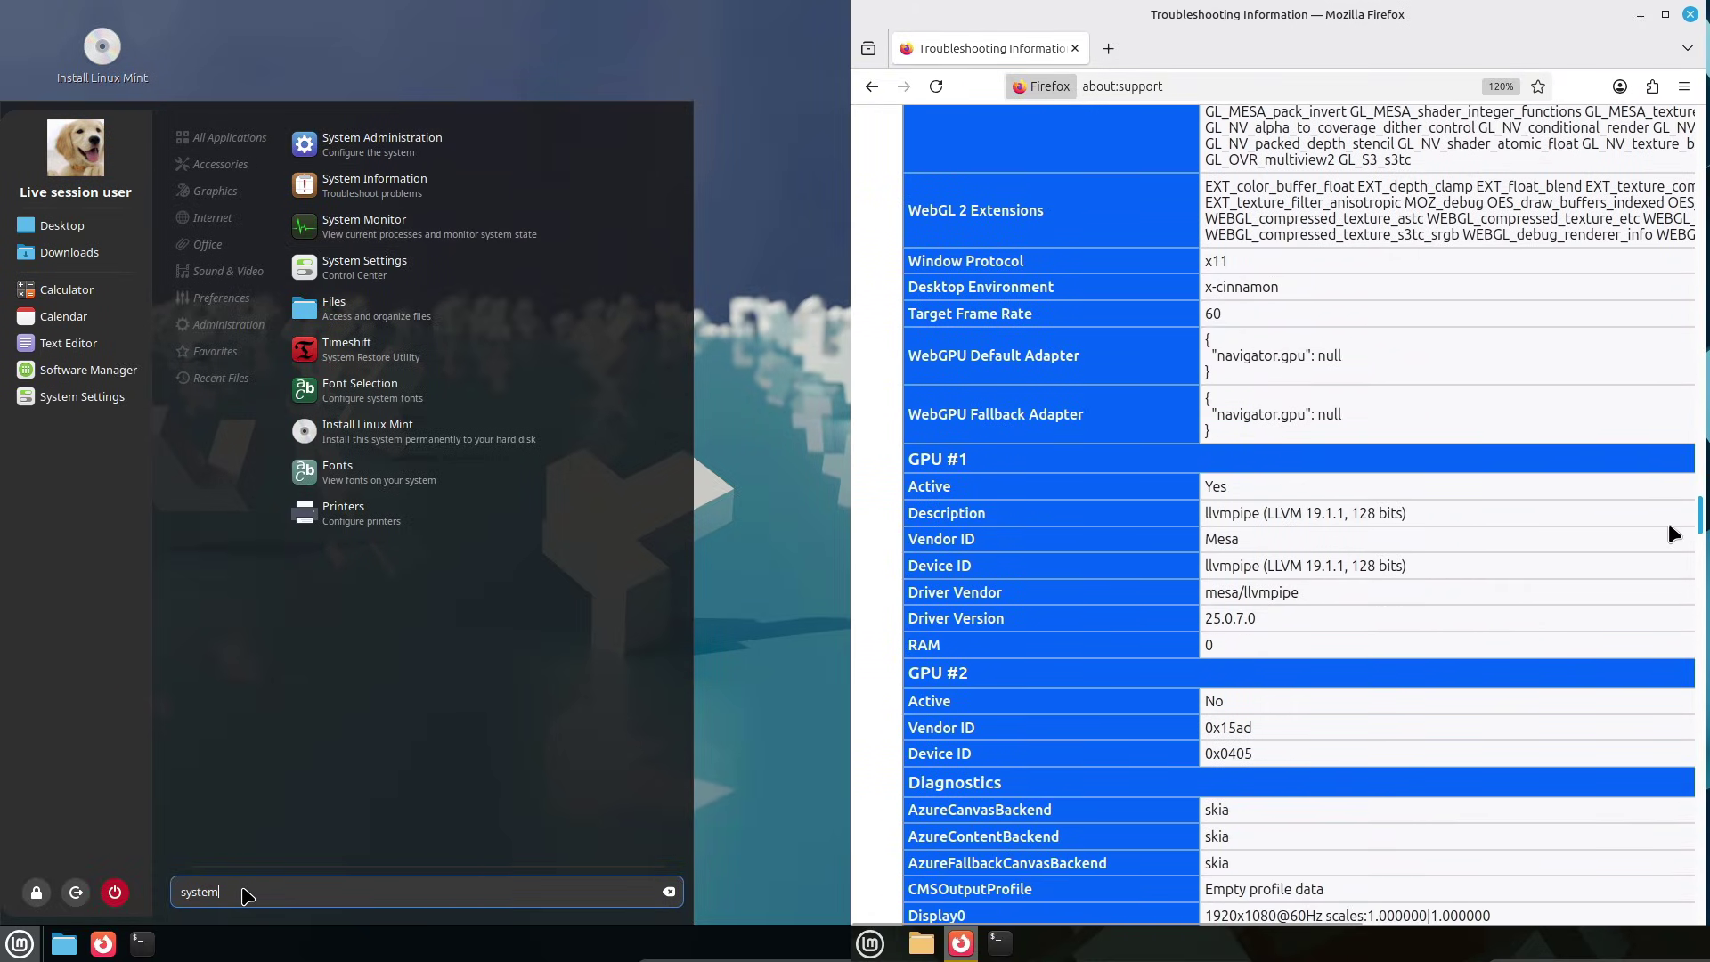
{"action": "left_click_drag", "start_coordinate": [1349, 417], "coordinate": [1190, 266]}
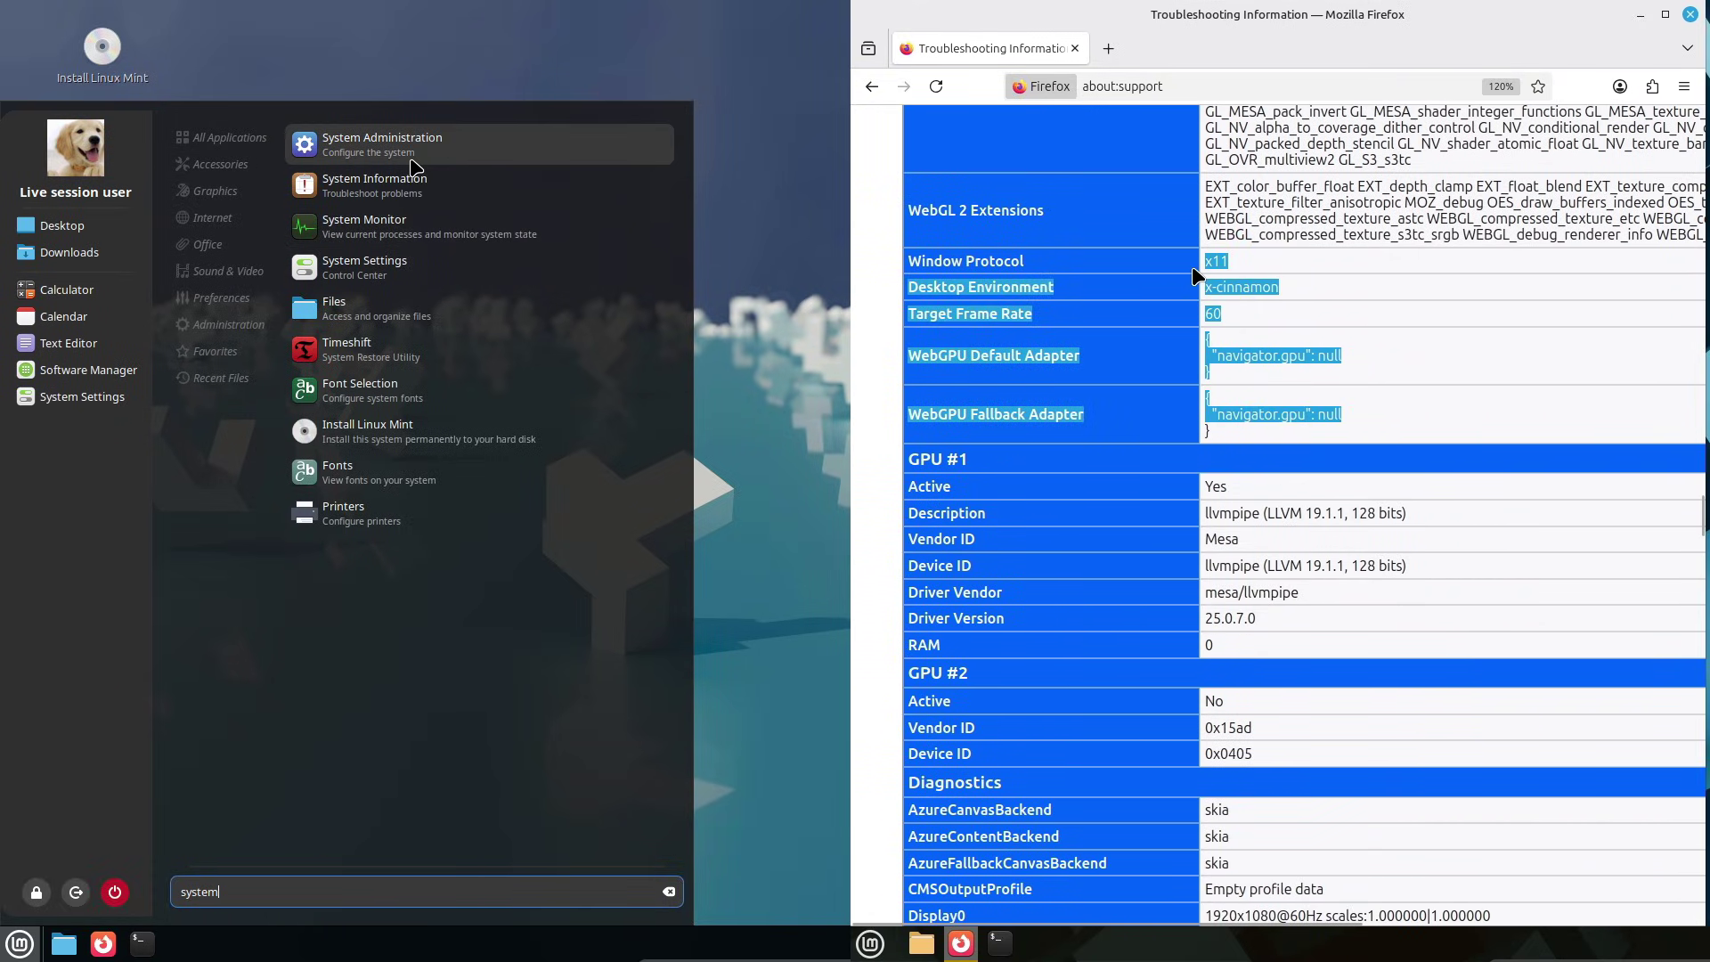
{"action": "key", "text": "BackSpace"}
{"action": "key", "text": "BackSpace"}
{"action": "key", "text": "BackSpace"}
{"action": "key", "text": "BackSpace"}
{"action": "key", "text": "BackSpace"}
{"action": "key", "text": "BackSpace"}
Step: Close Firefox and open the application menus on both desktops, showing the Administration category
{"action": "left_click", "coordinate": [1690, 15]}
{"action": "scroll", "coordinate": [443, 743], "scroll_direction": "down", "scroll_amount": 1}
{"action": "left_click", "coordinate": [877, 950]}
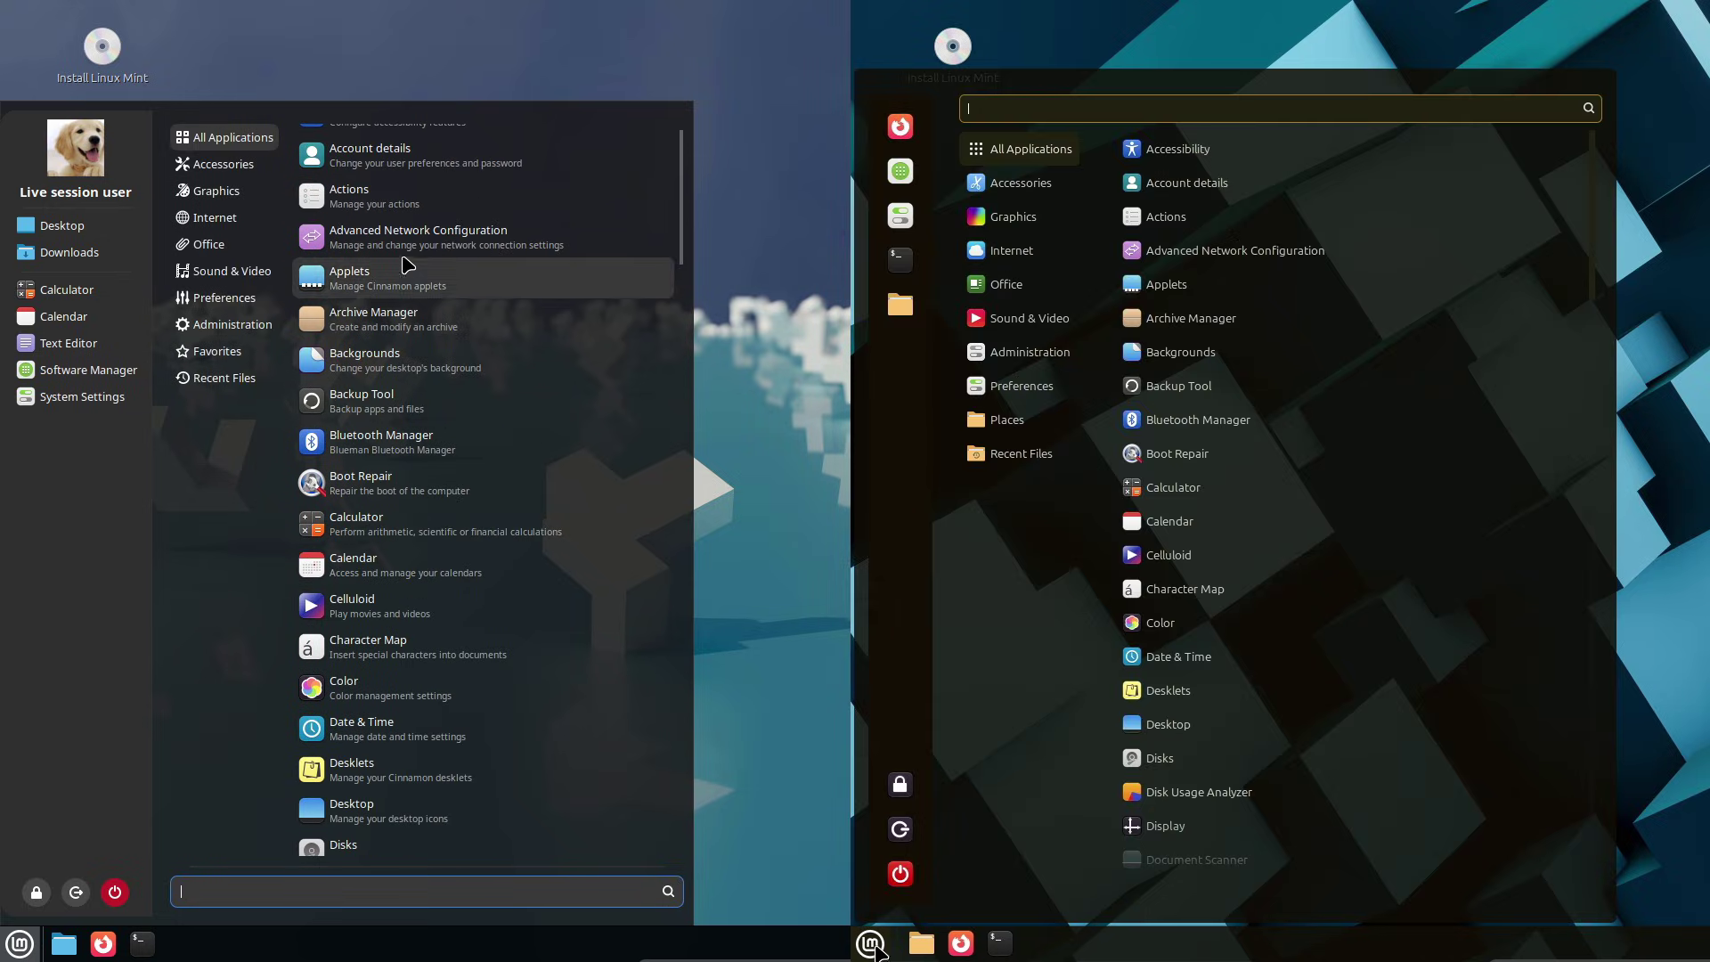
{"action": "left_click", "coordinate": [225, 332]}
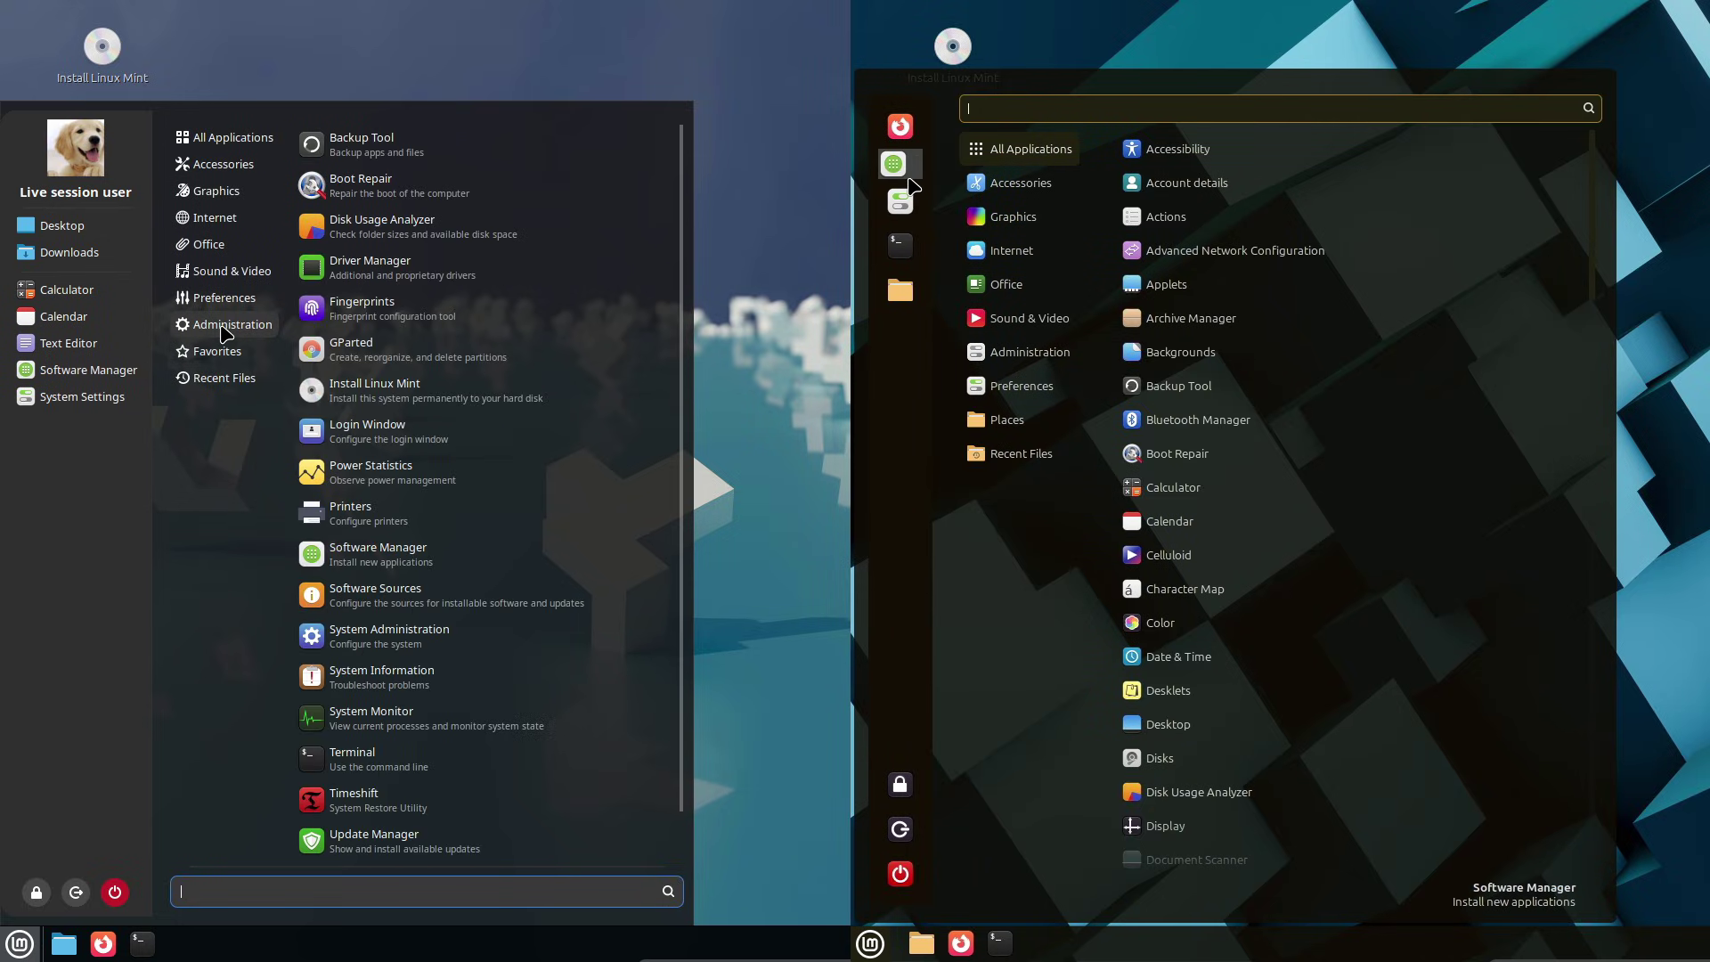
{"action": "left_click", "coordinate": [909, 179]}
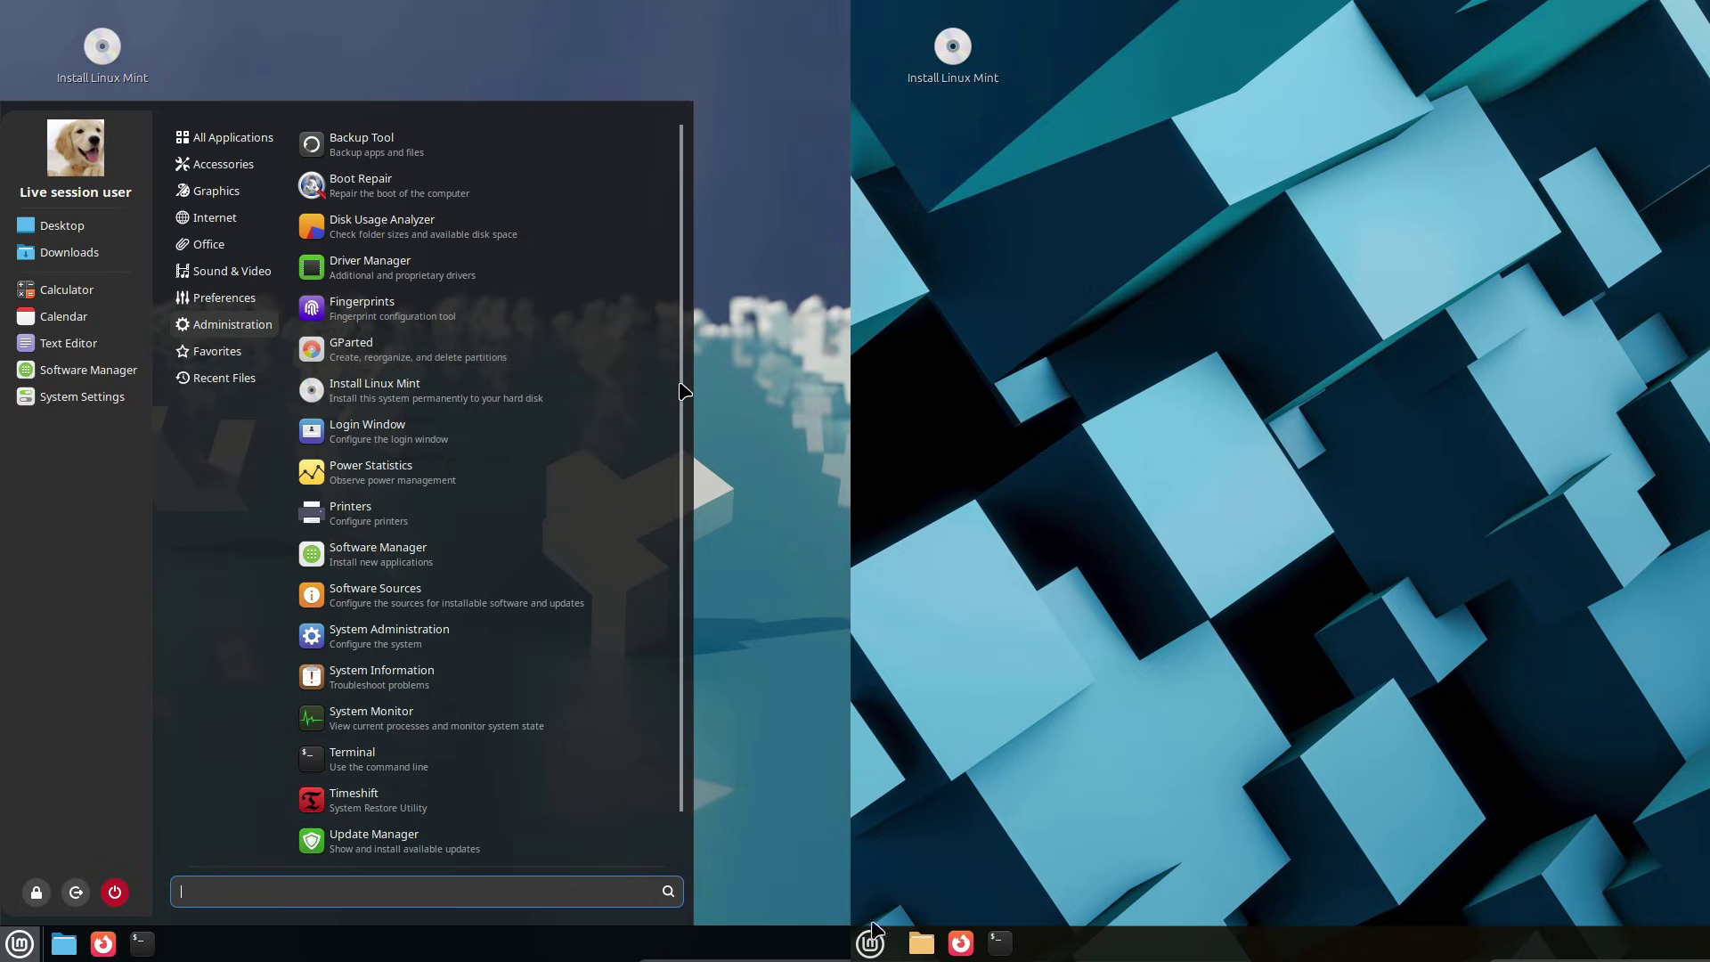
{"action": "left_click", "coordinate": [876, 930]}
{"action": "left_click", "coordinate": [821, 554]}
{"action": "left_click", "coordinate": [19, 944]}
Step: Launch Software Manager on both desktops and snap each to fill its screen
{"action": "left_click", "coordinate": [125, 368]}
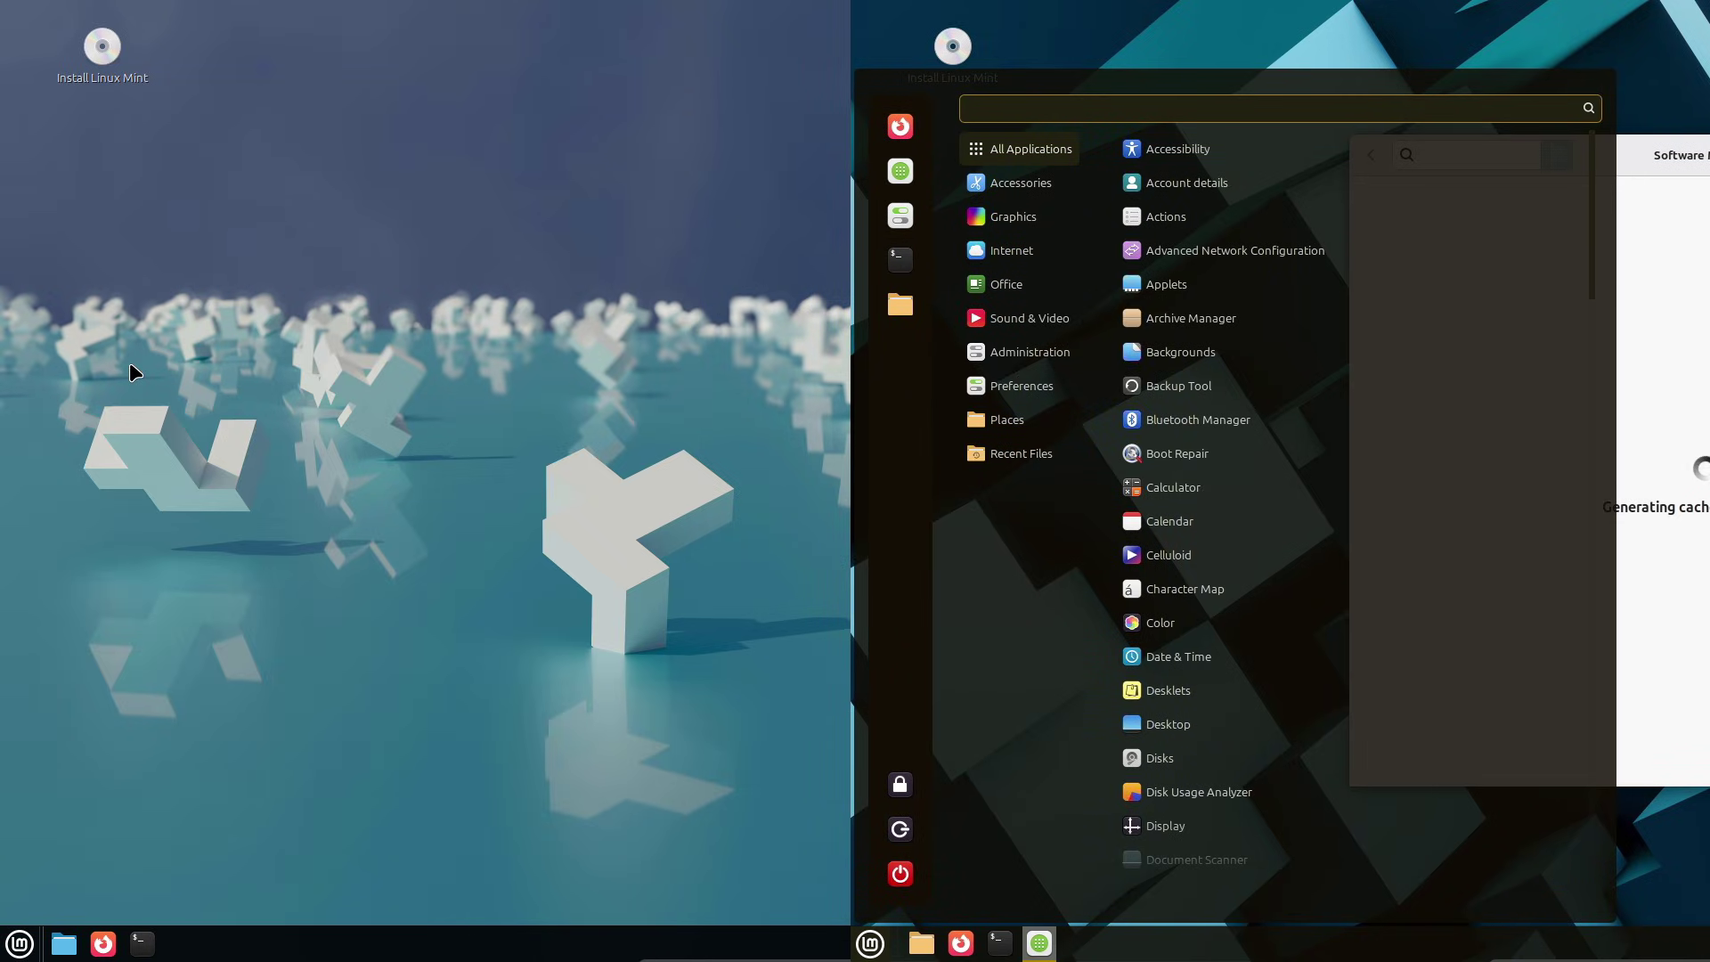
{"action": "left_click", "coordinate": [1705, 158]}
{"action": "left_click_drag", "start_coordinate": [1705, 158], "coordinate": [852, 201]}
{"action": "left_click_drag", "start_coordinate": [817, 147], "coordinate": [0, 237]}
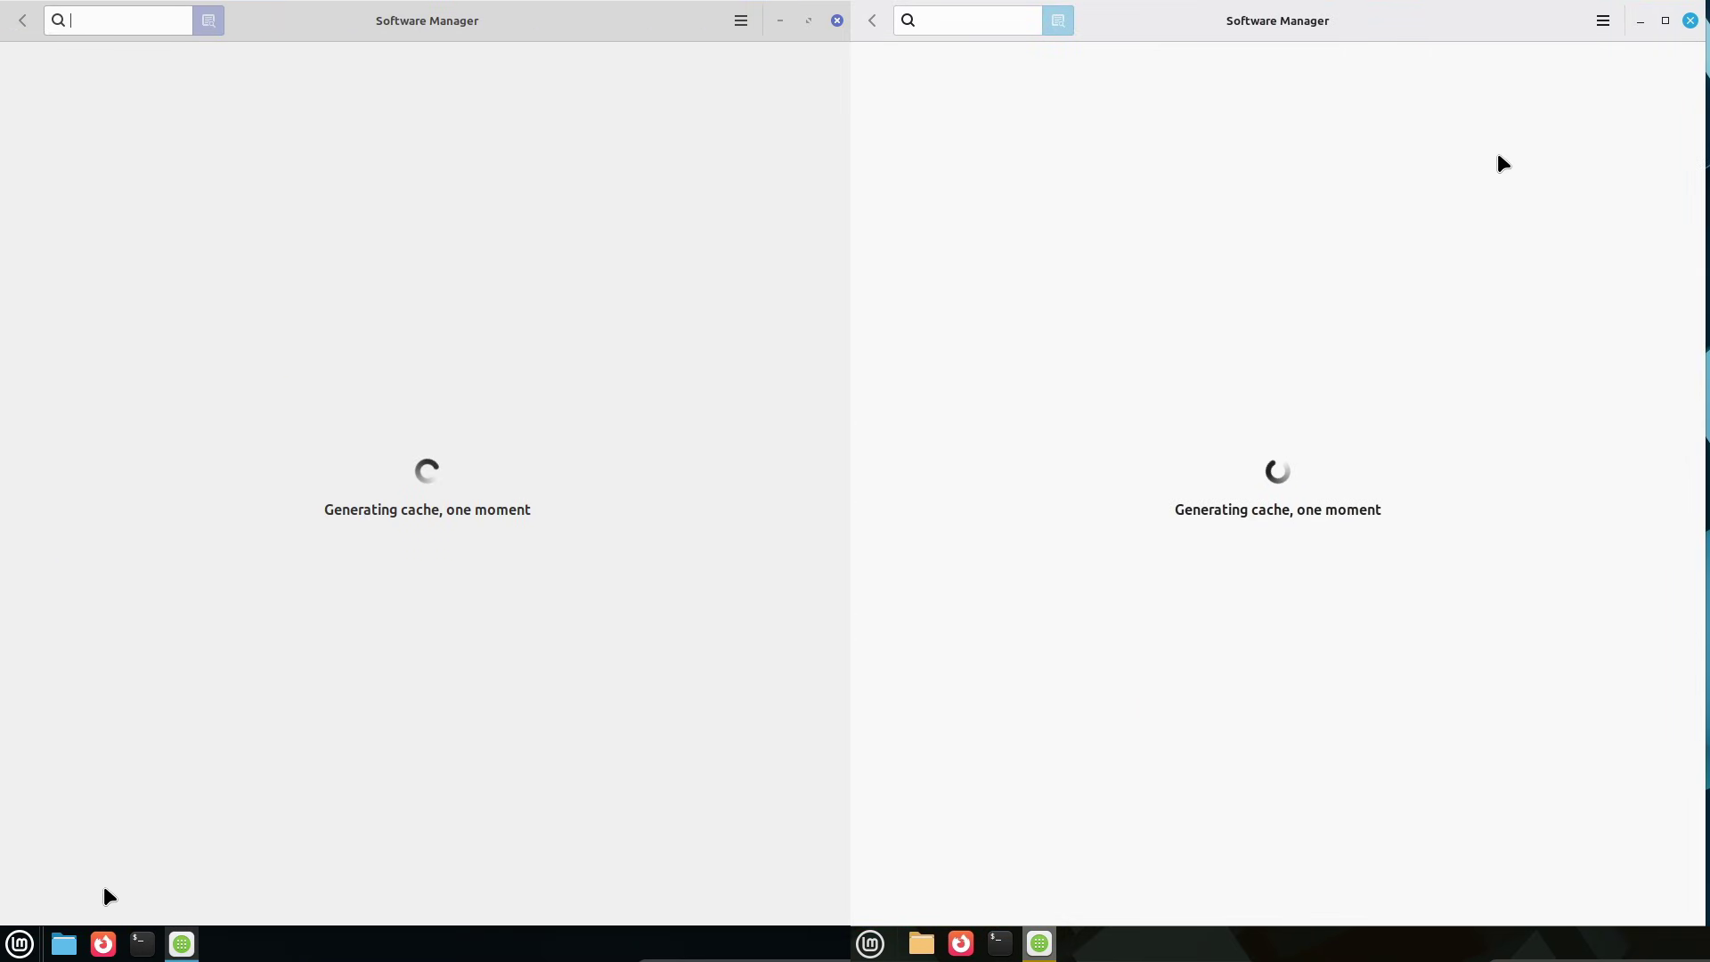
Step: Open Software Manager's preferences on the right and the Menu applet's About box on the left
{"action": "left_click", "coordinate": [1600, 23]}
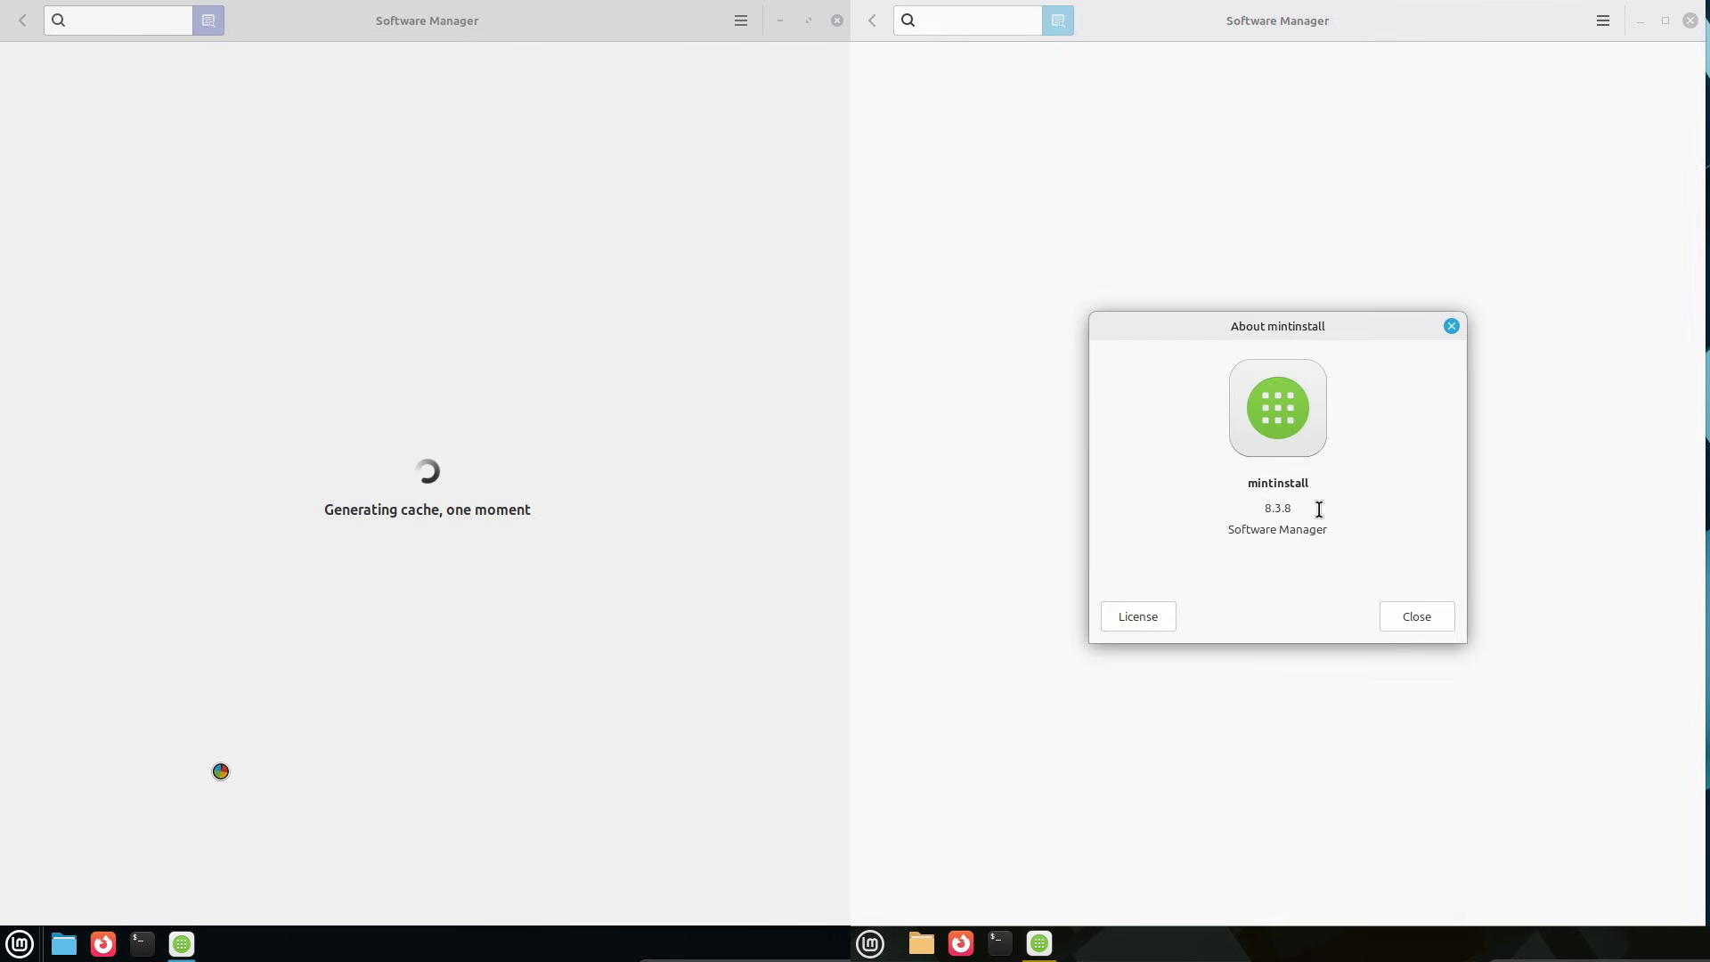
{"action": "right_click", "coordinate": [228, 942]}
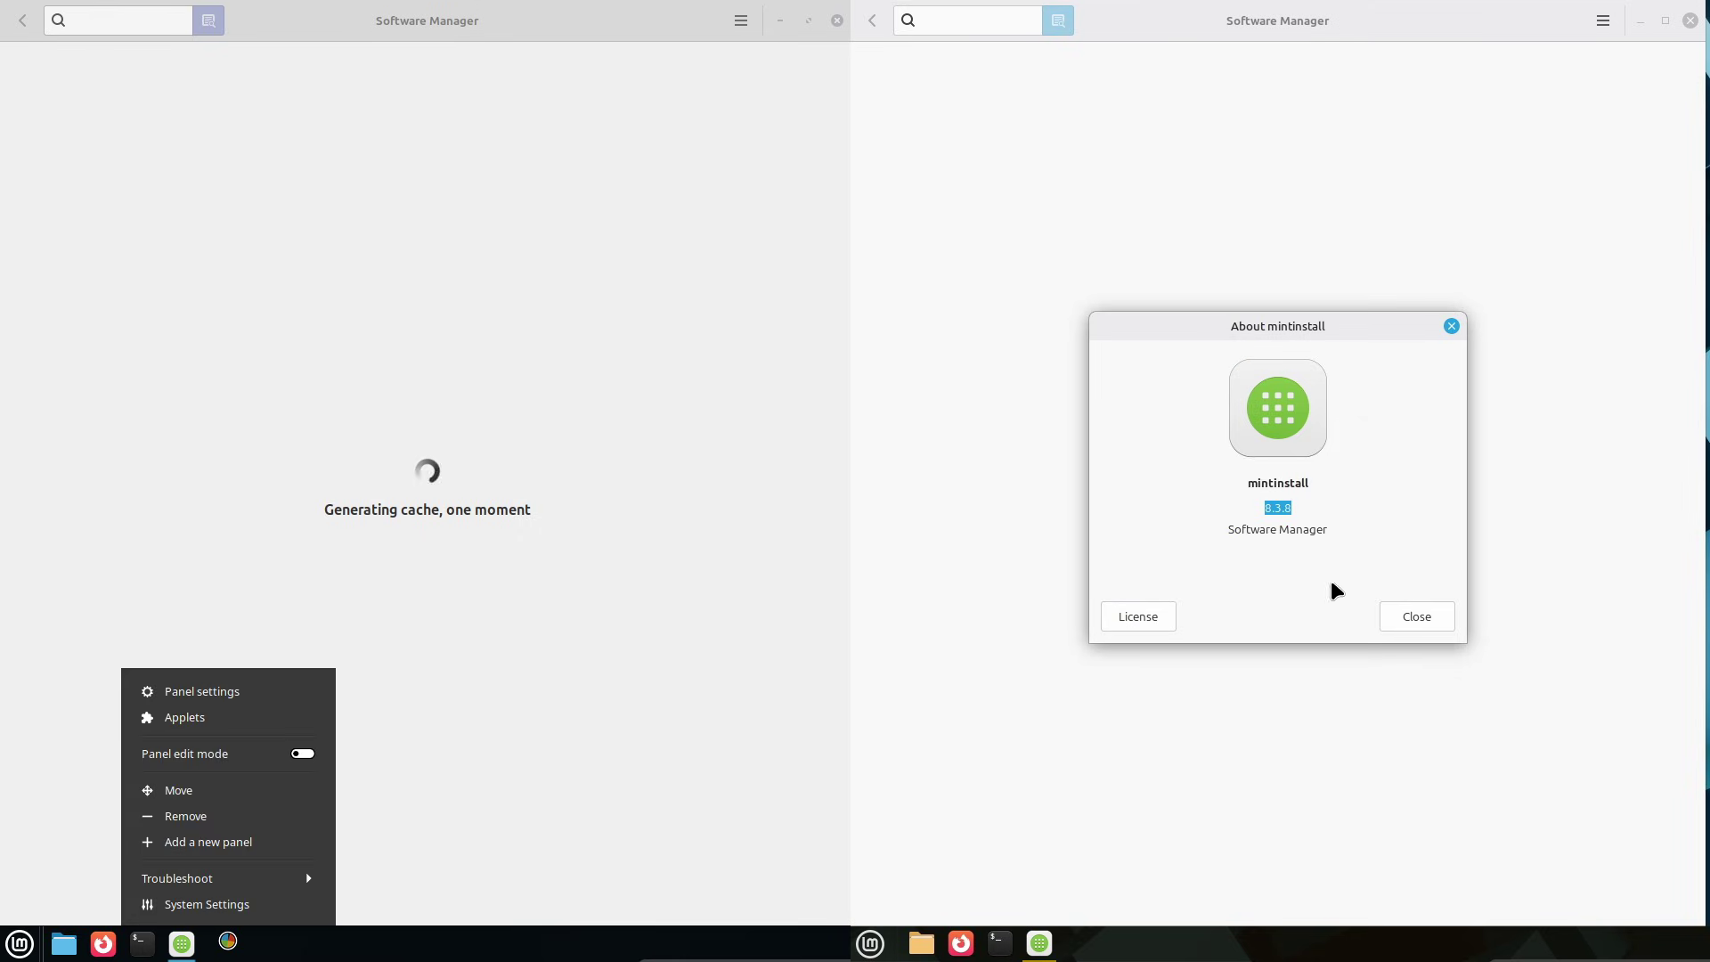
{"action": "left_click", "coordinate": [1406, 623]}
{"action": "left_click", "coordinate": [1603, 21]}
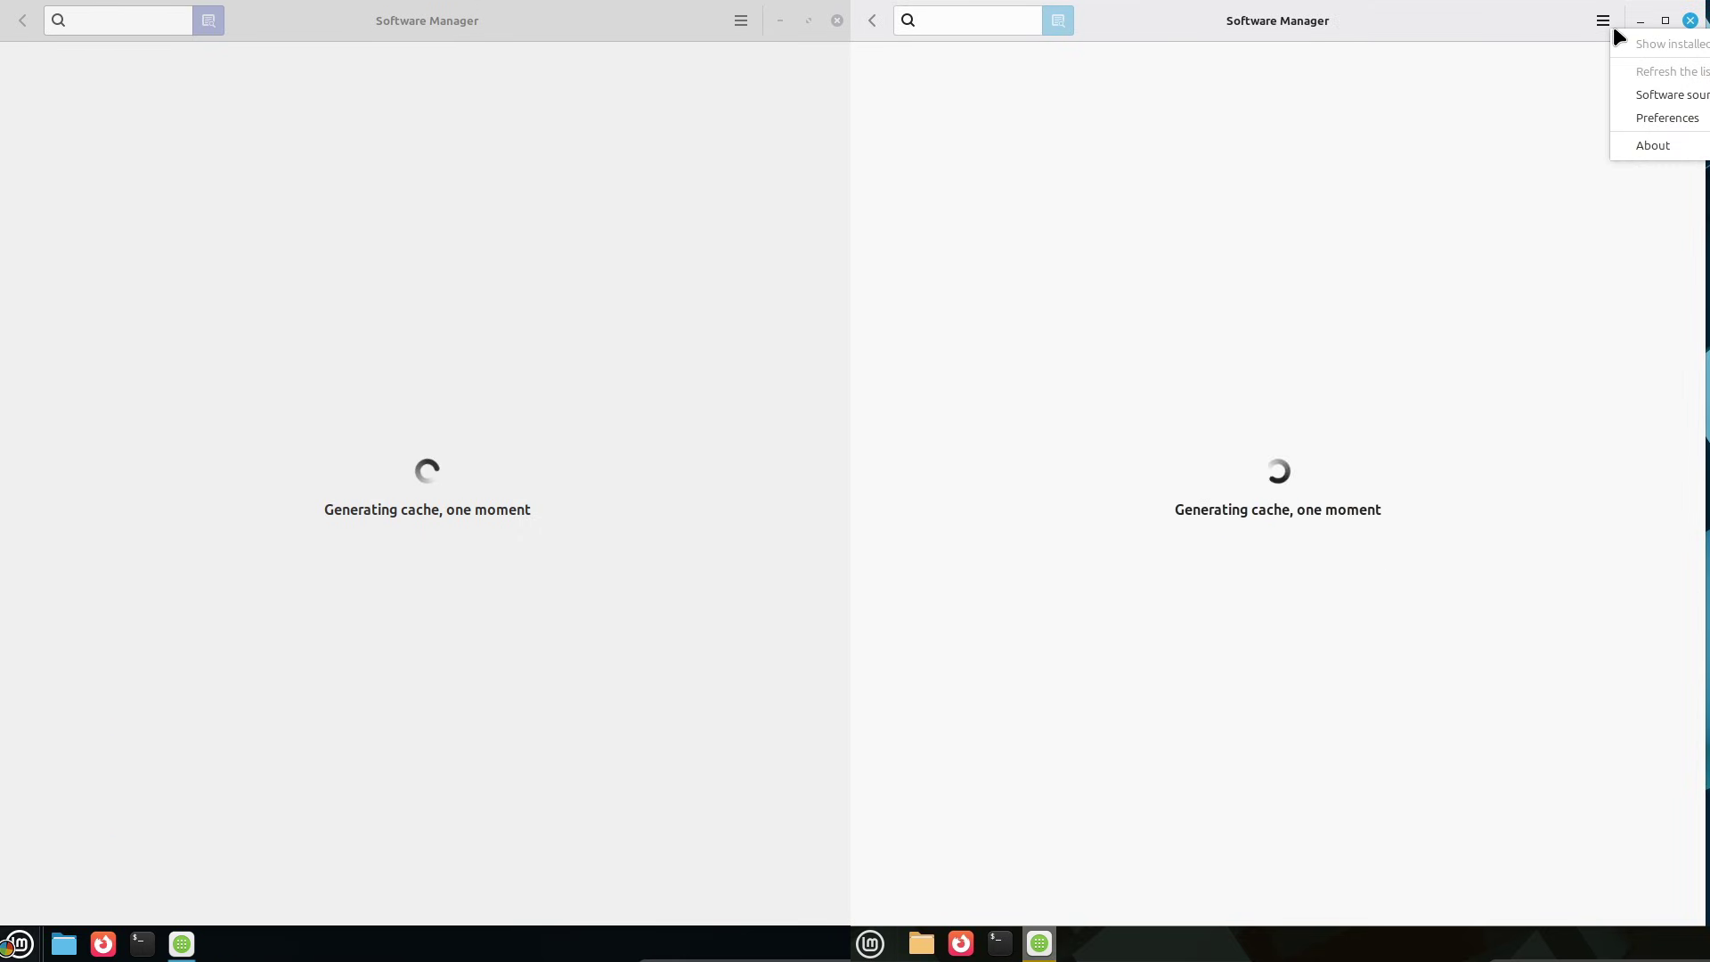
{"action": "right_click", "coordinate": [20, 943]}
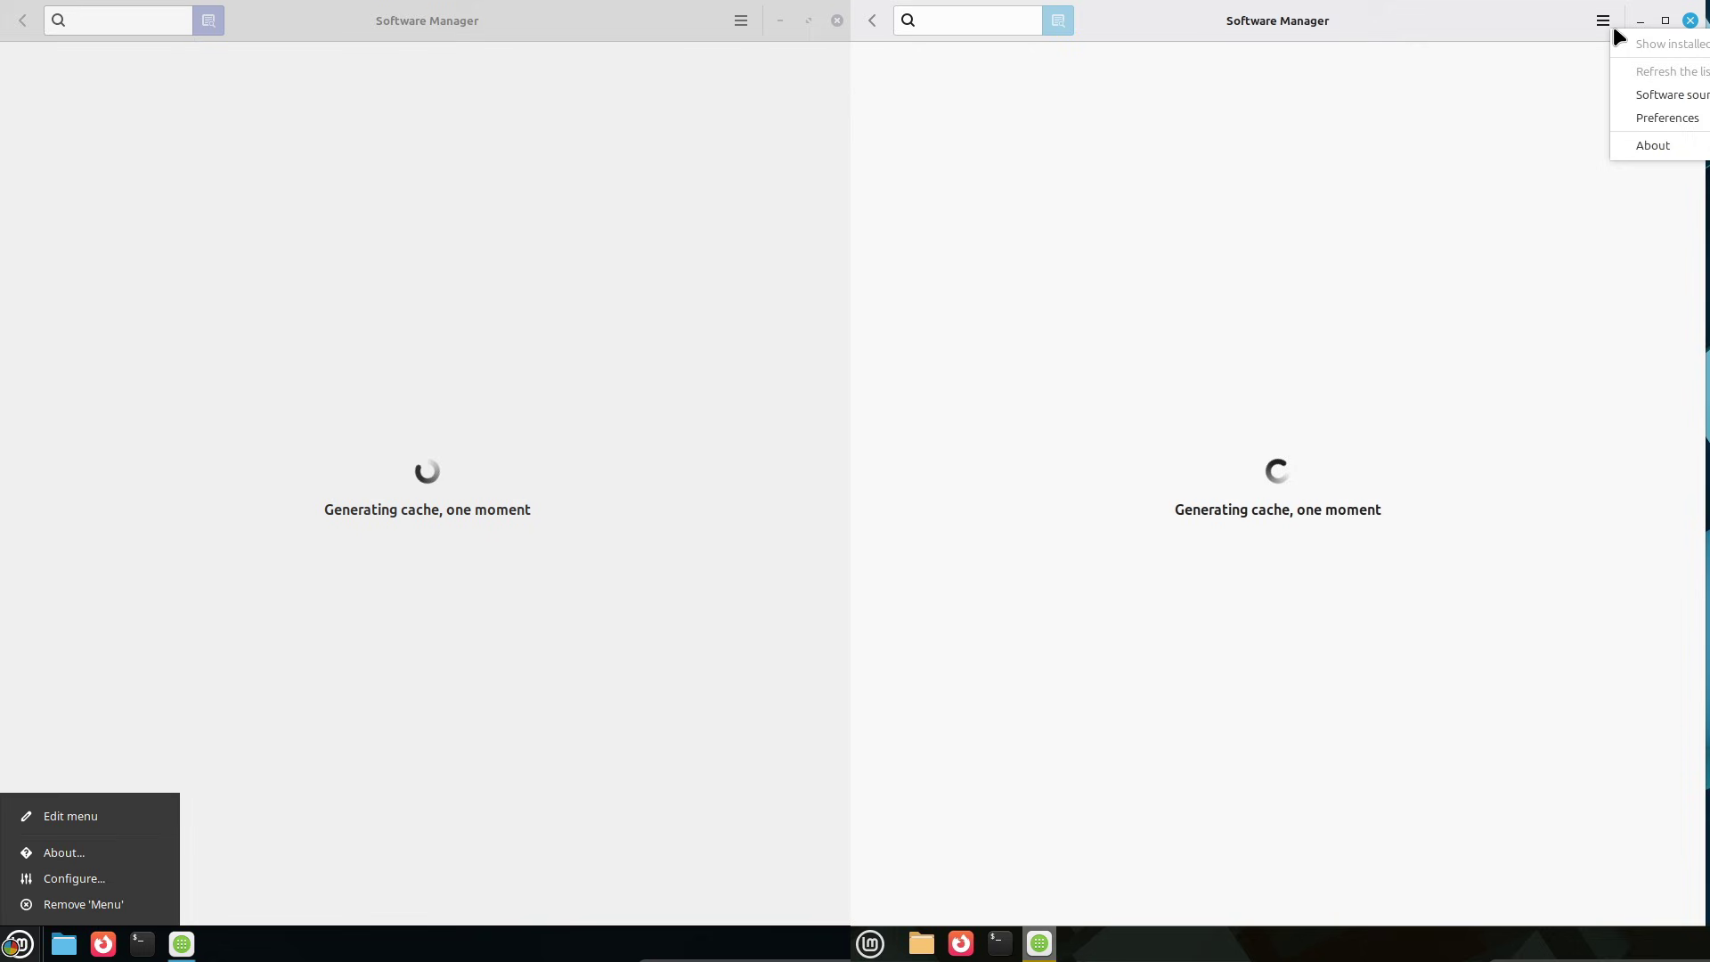
{"action": "left_click", "coordinate": [1654, 117]}
{"action": "left_click", "coordinate": [68, 848]}
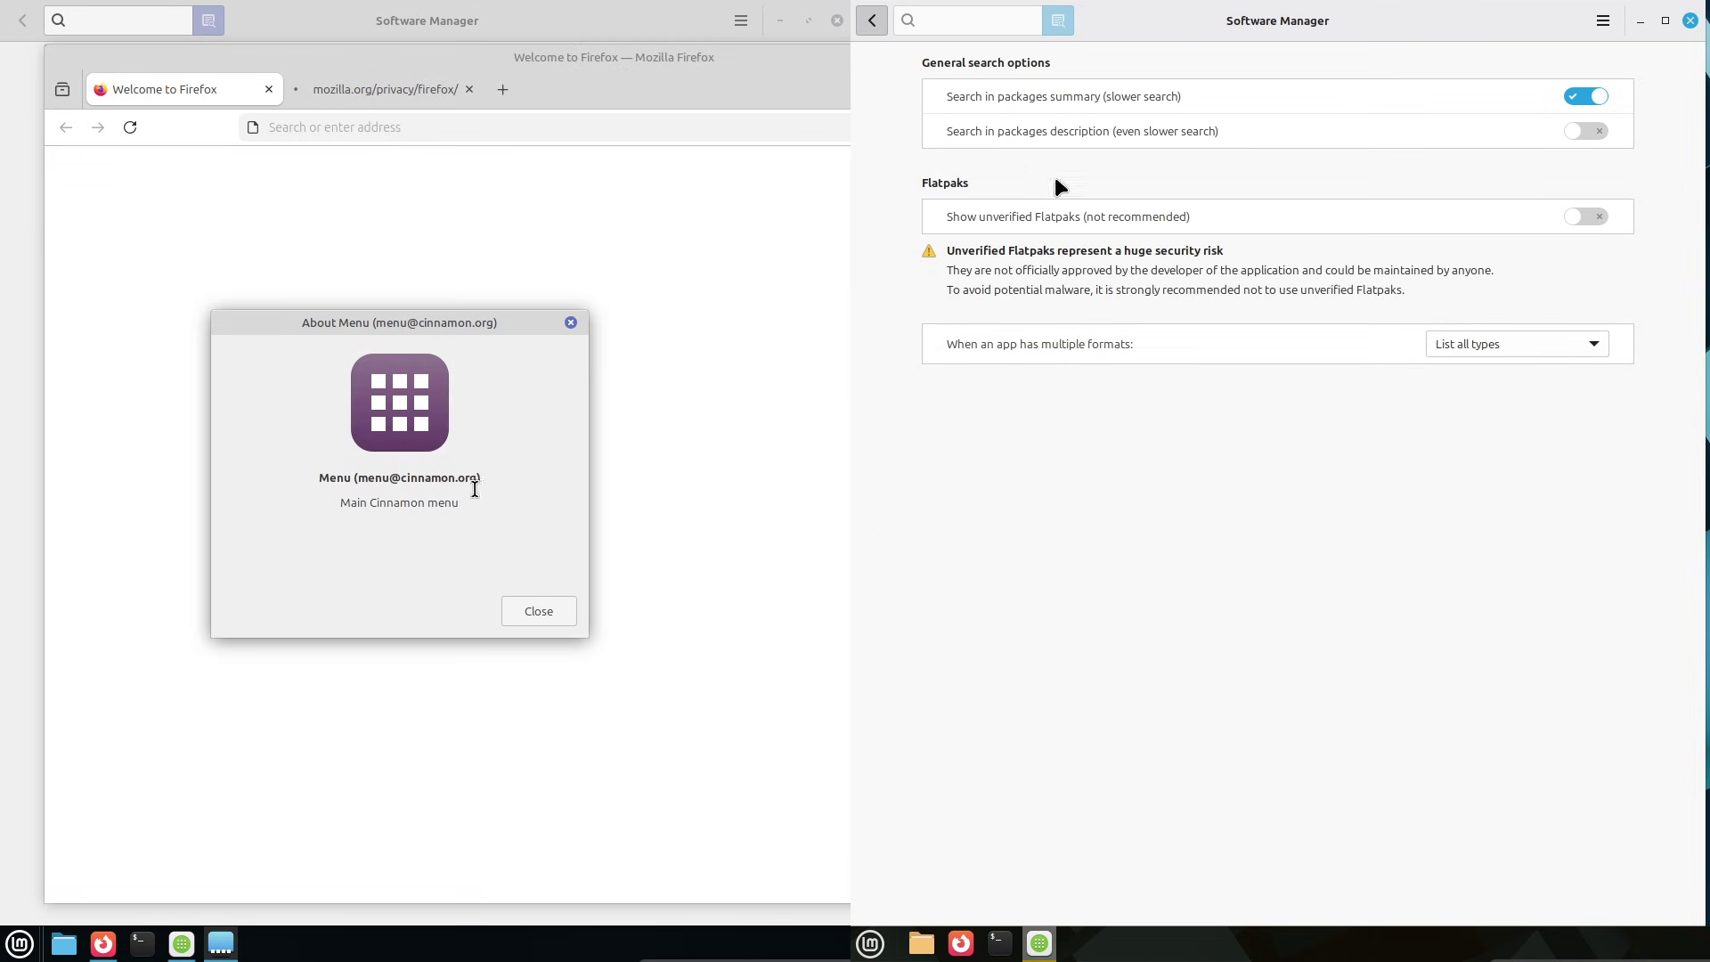
Step: Close the About dialog, snap Firefox to the left half, and load about:support
{"action": "left_click", "coordinate": [552, 610]}
{"action": "left_click", "coordinate": [469, 89]}
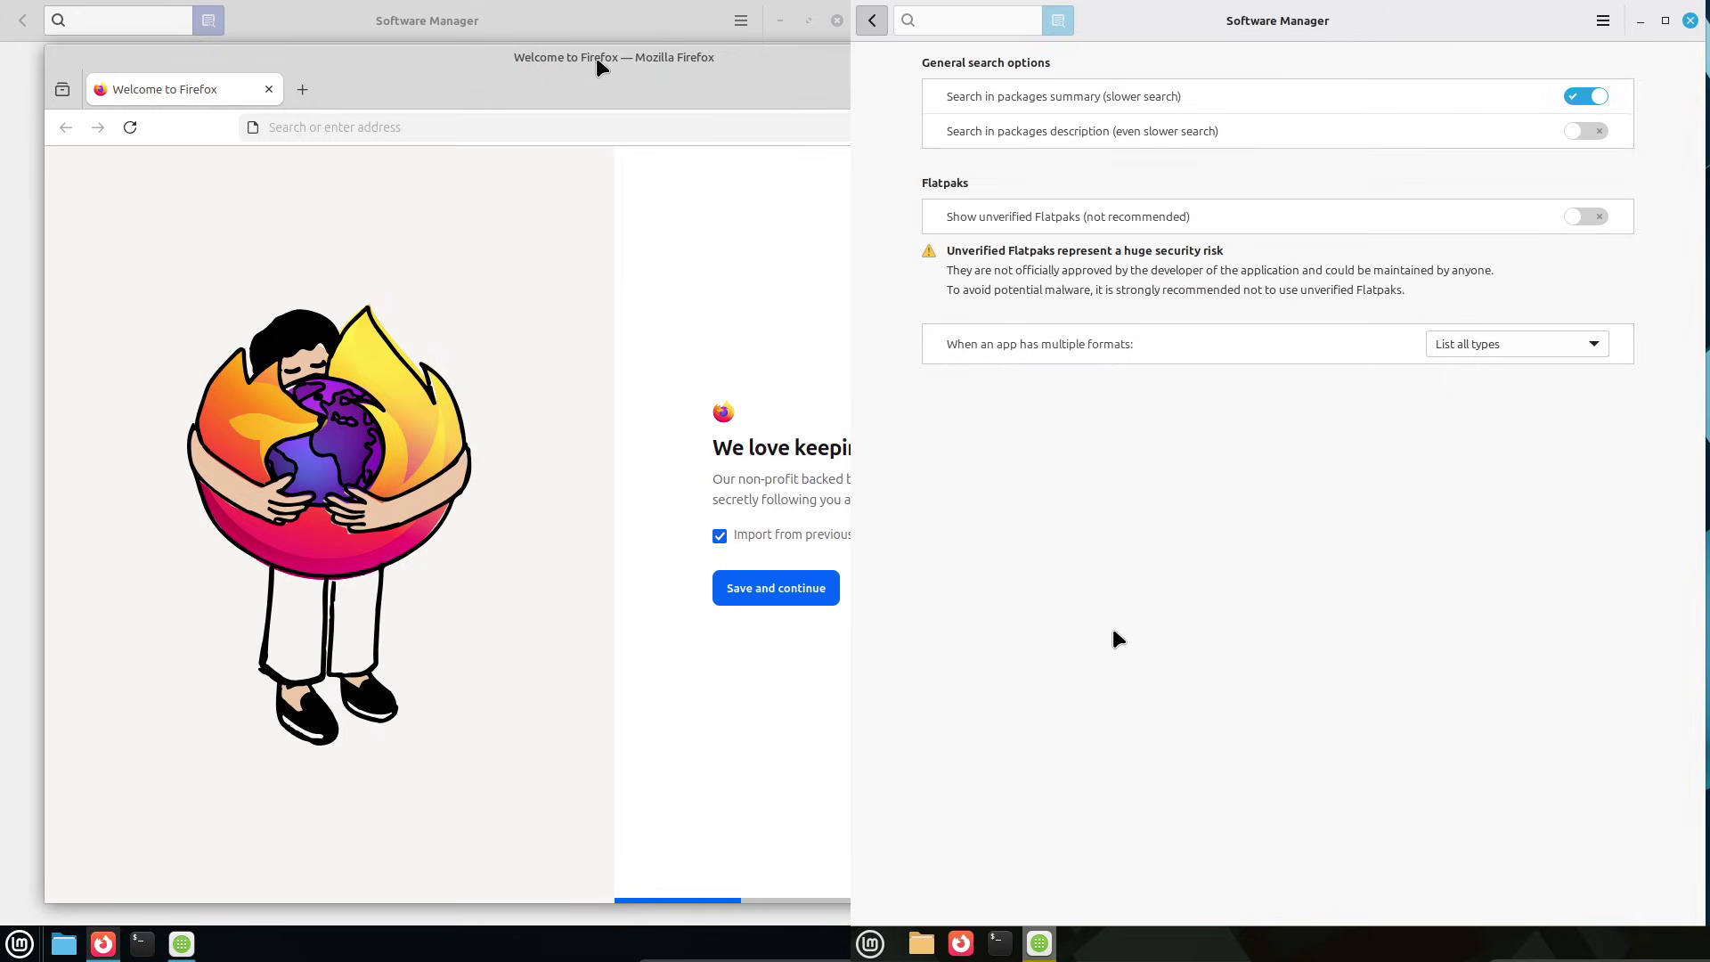
{"action": "left_click_drag", "start_coordinate": [160, 88], "coordinate": [2, 238]}
{"action": "right_click", "coordinate": [875, 950]}
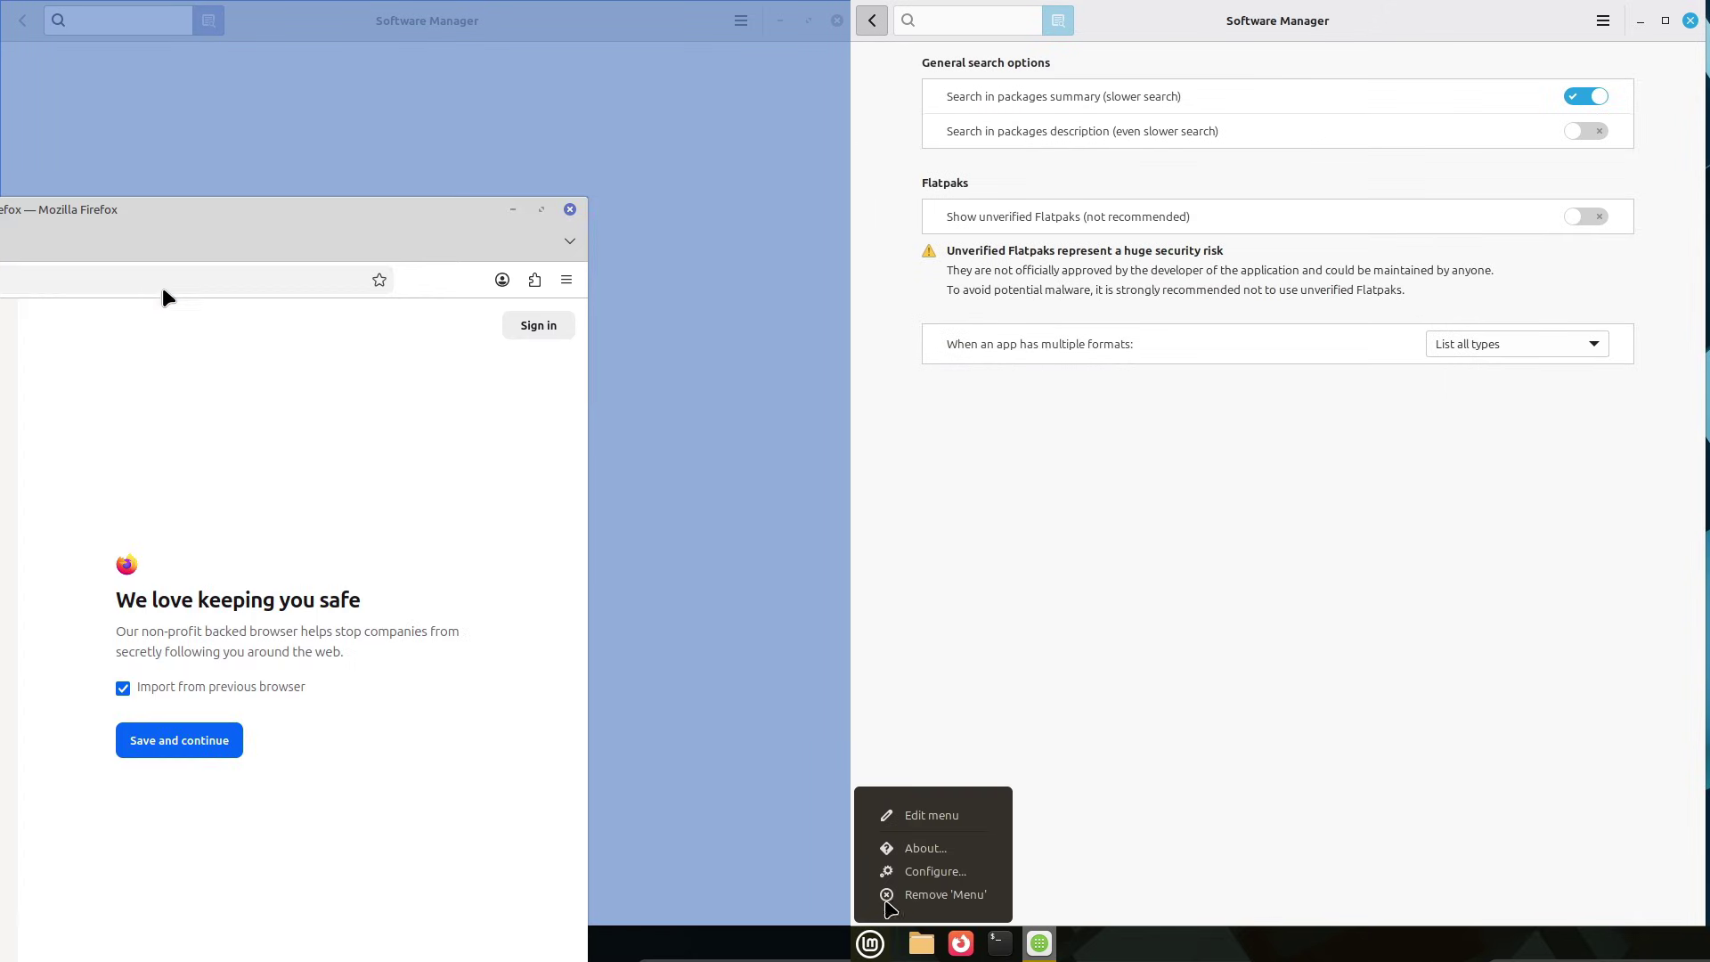
{"action": "left_click", "coordinate": [259, 85]}
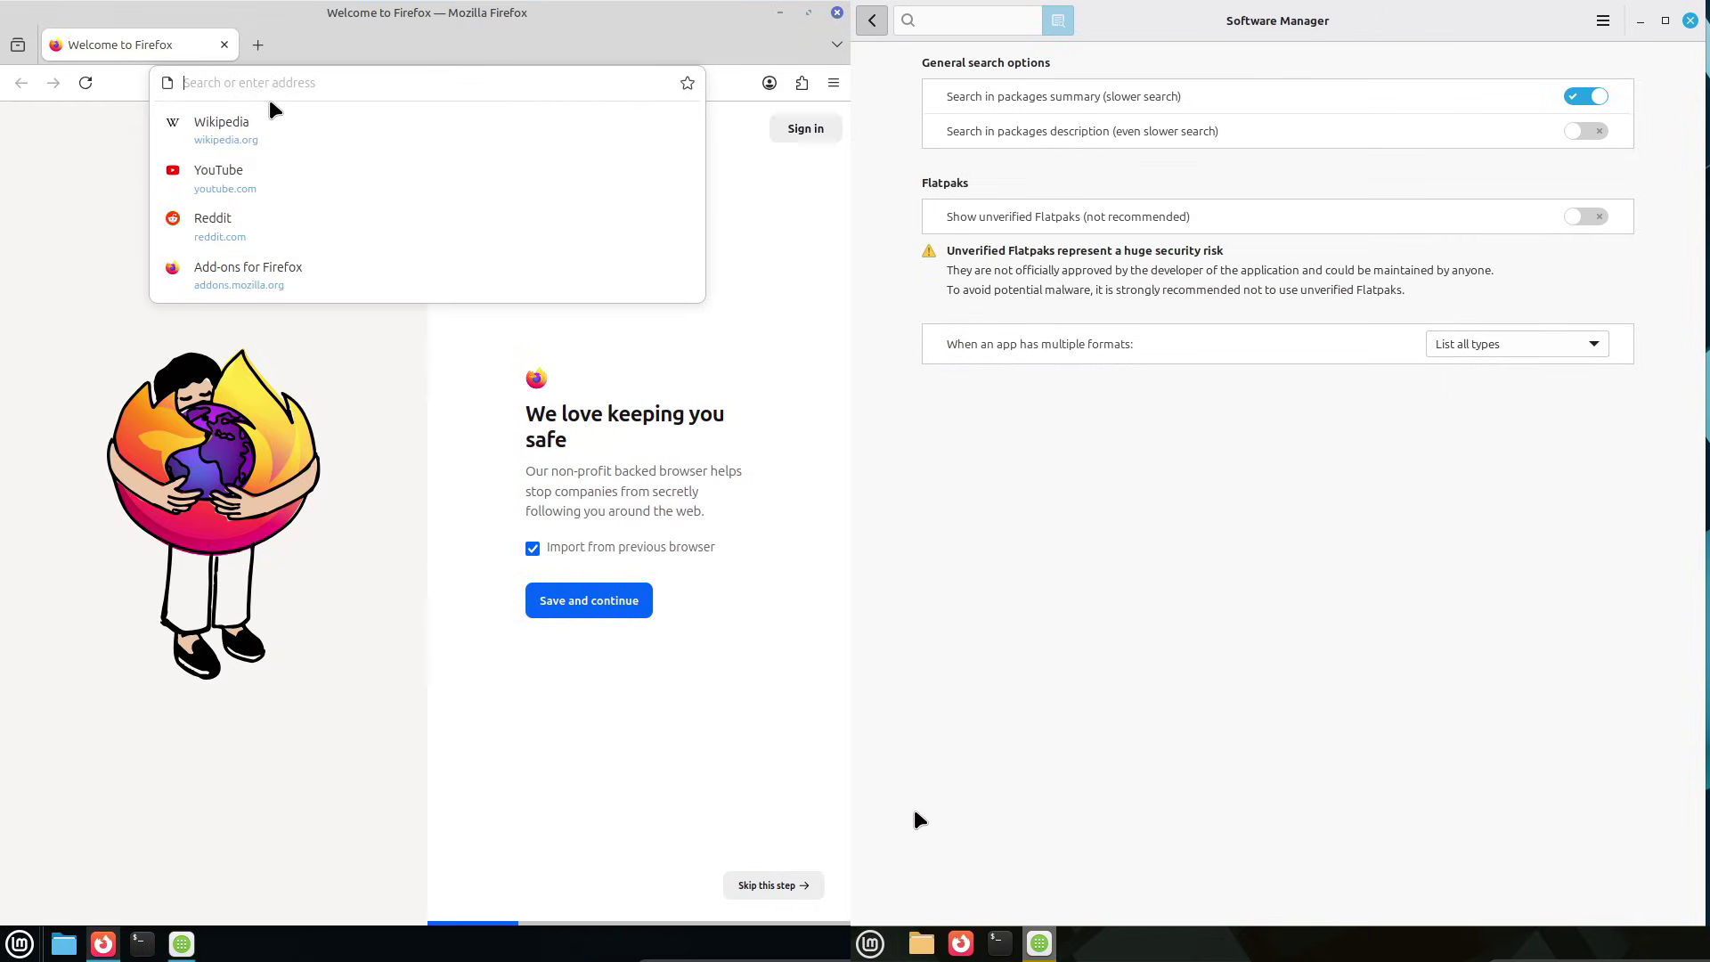
{"action": "type", "text": "about:supp"}
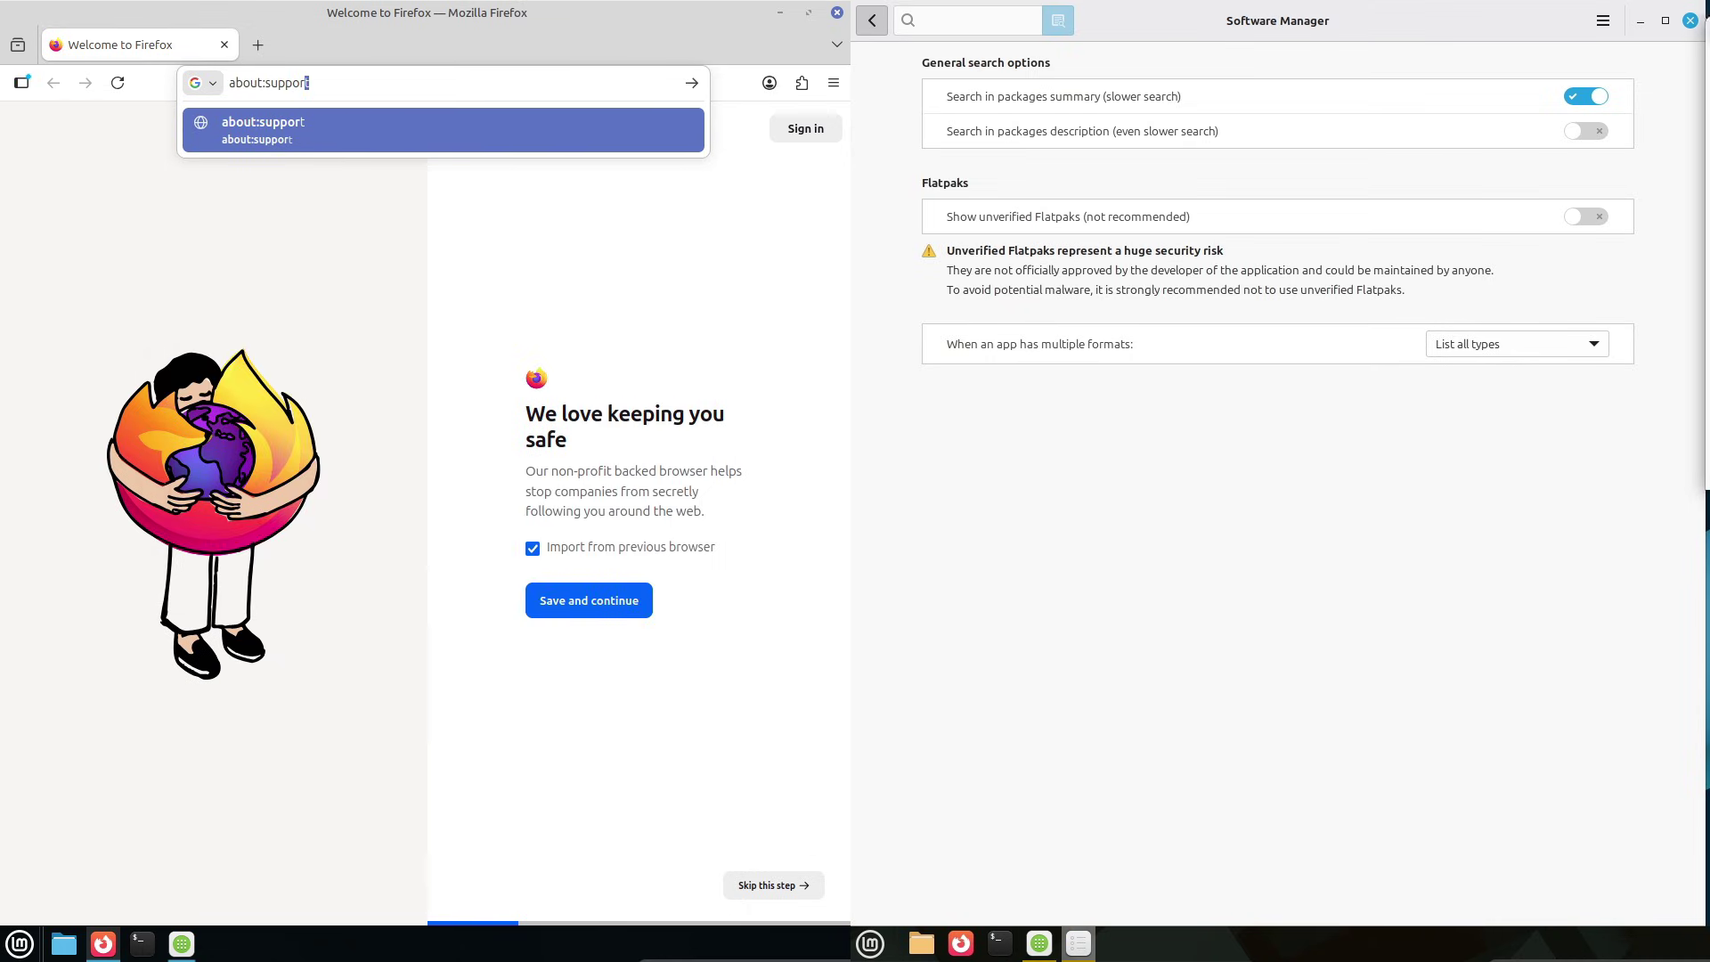
{"action": "type", "text": "or"}
{"action": "key", "text": "Return"}
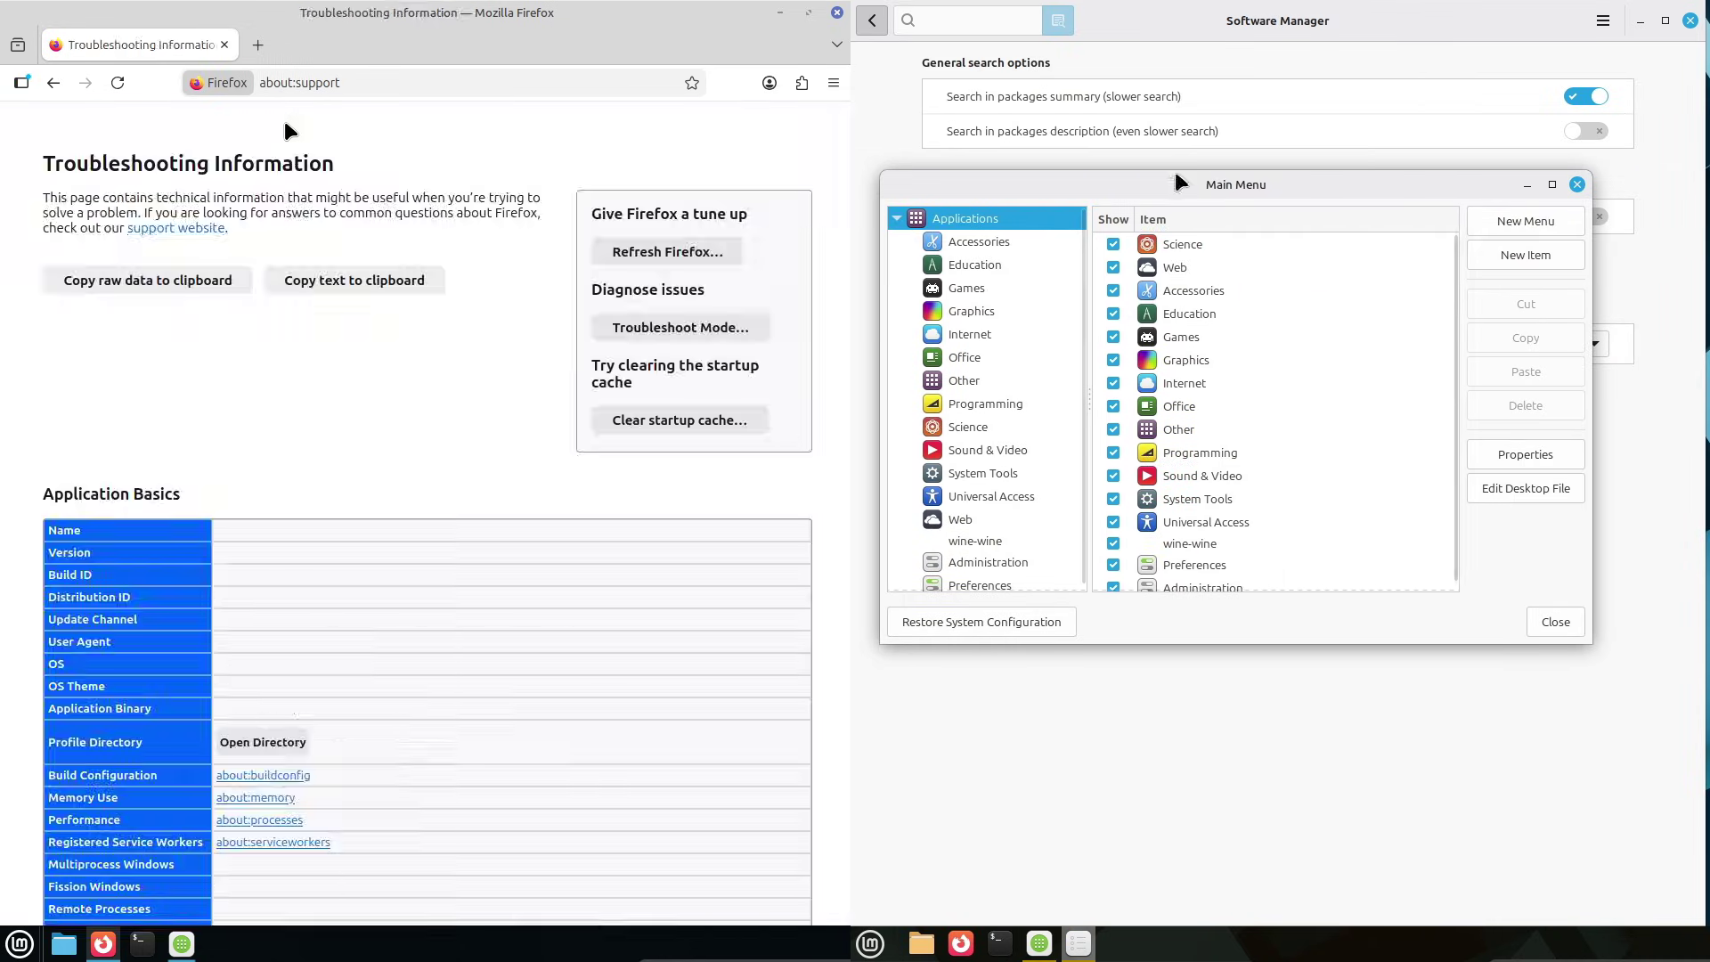
Step: Close the Main Menu editor and zoom the troubleshooting page to 133%
{"action": "left_click", "coordinate": [1542, 629]}
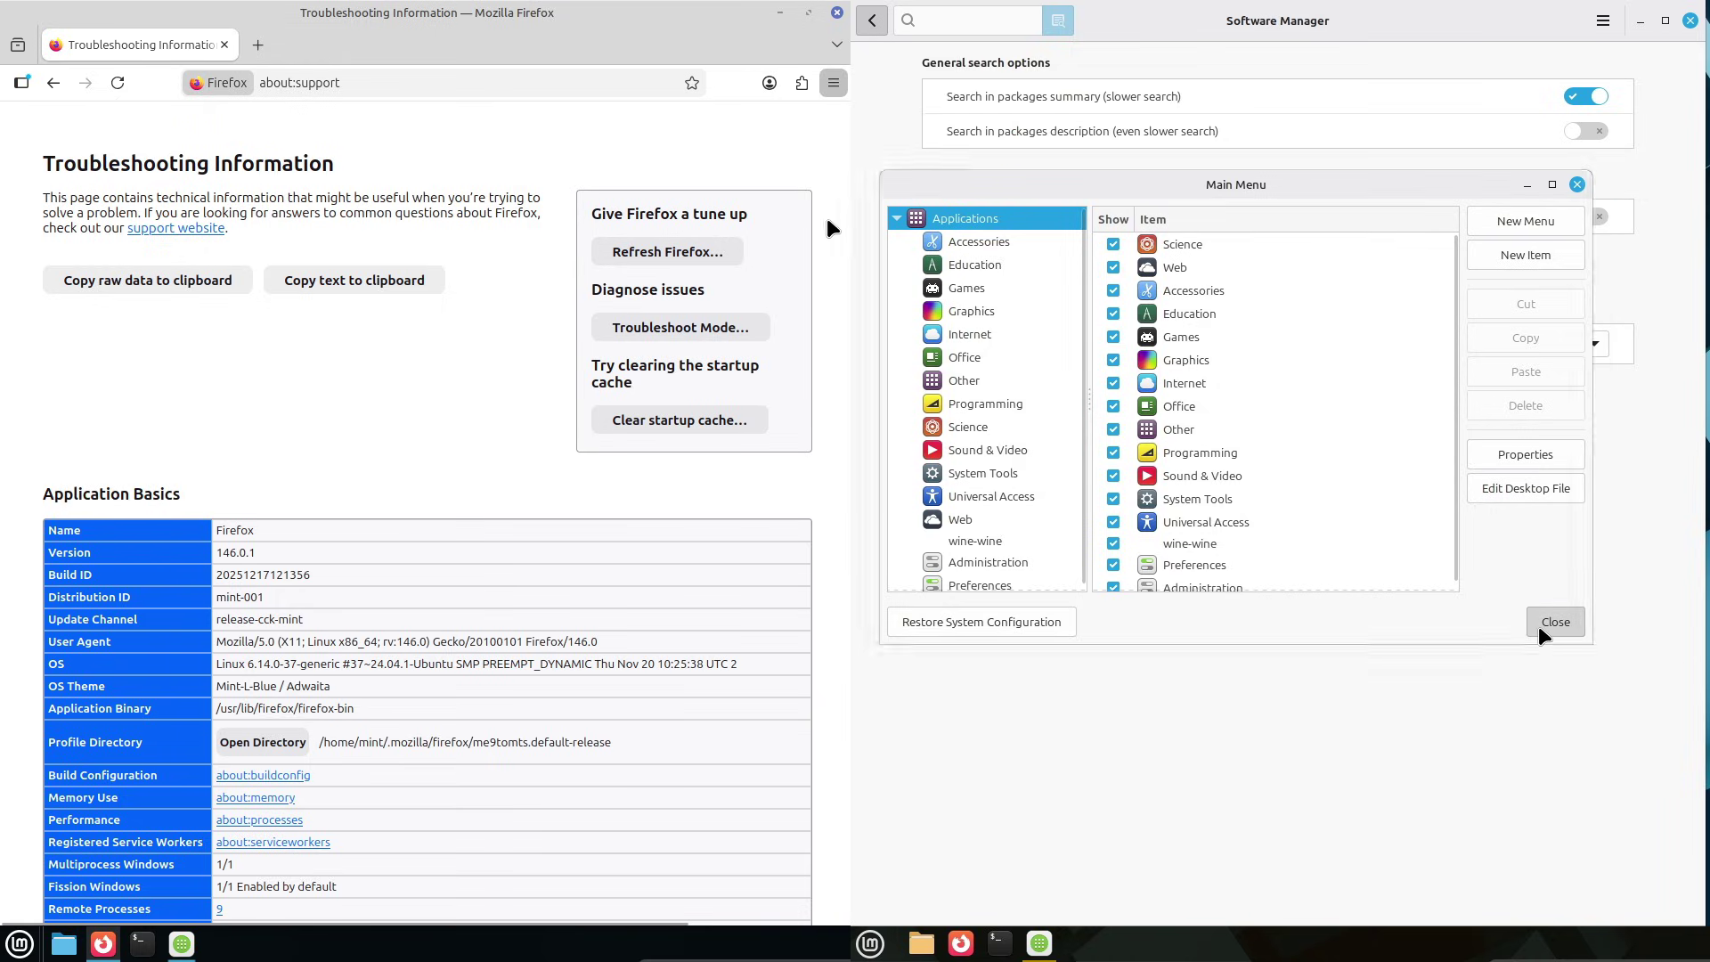
{"action": "left_click", "coordinate": [834, 83]}
{"action": "right_click", "coordinate": [873, 944]}
{"action": "left_click", "coordinate": [796, 529]}
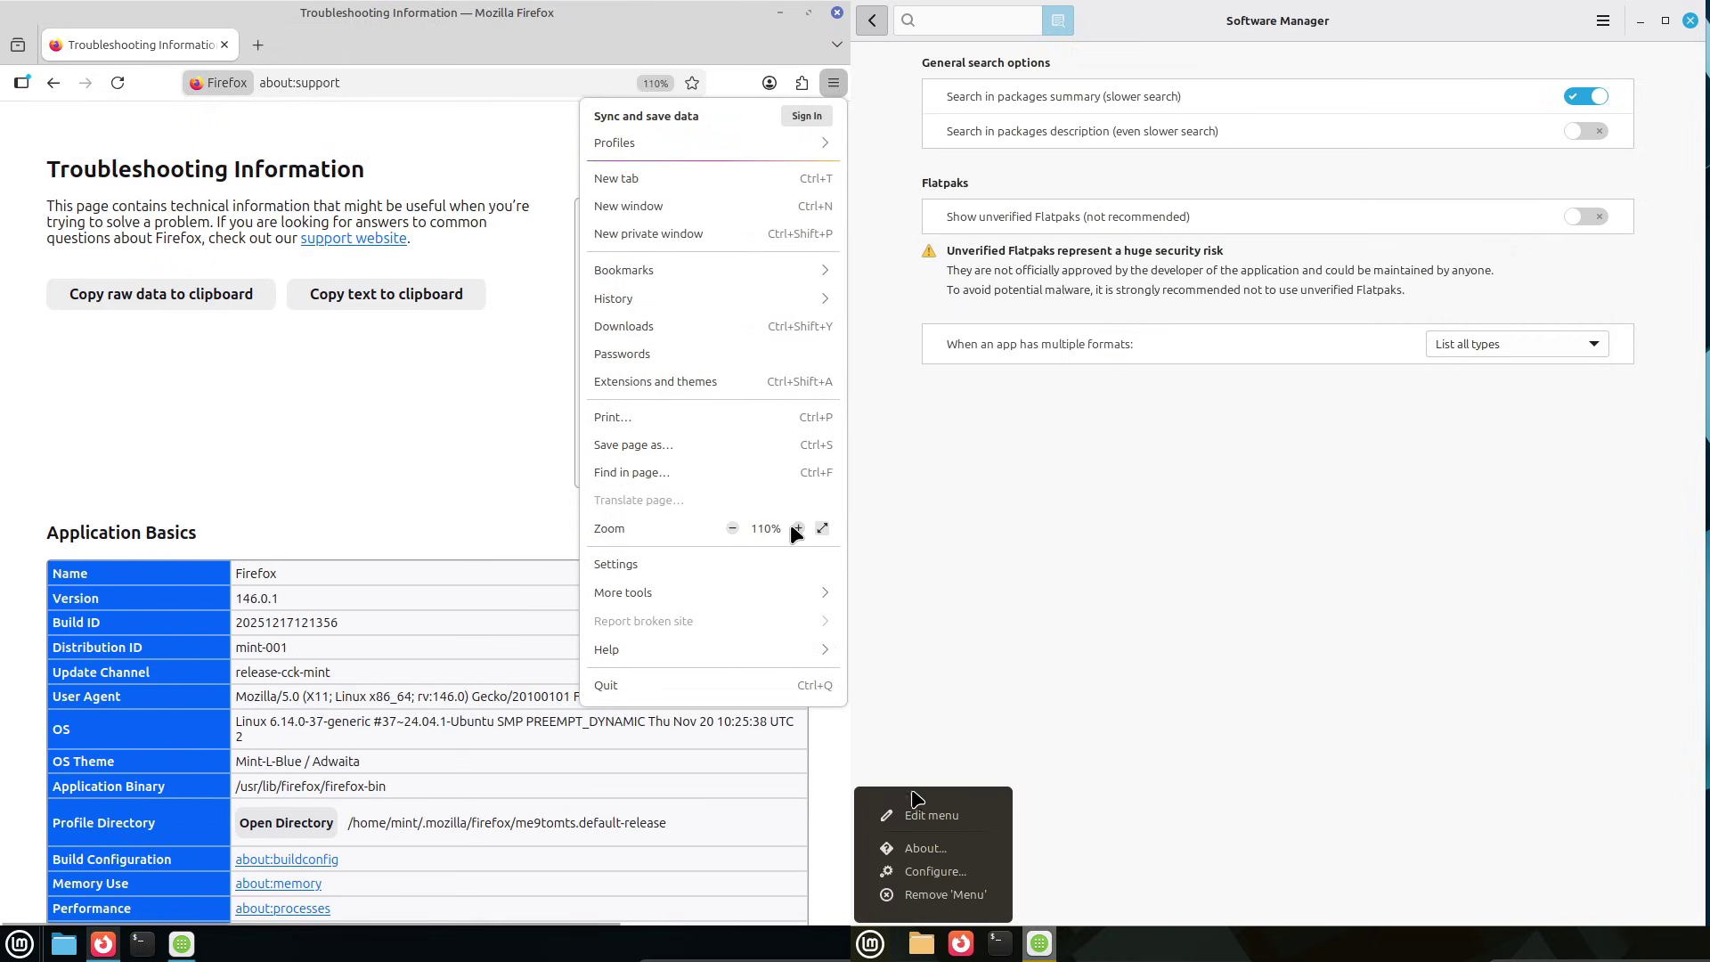
{"action": "left_click", "coordinate": [796, 529]}
{"action": "left_click", "coordinate": [927, 873]}
{"action": "left_click", "coordinate": [797, 529]}
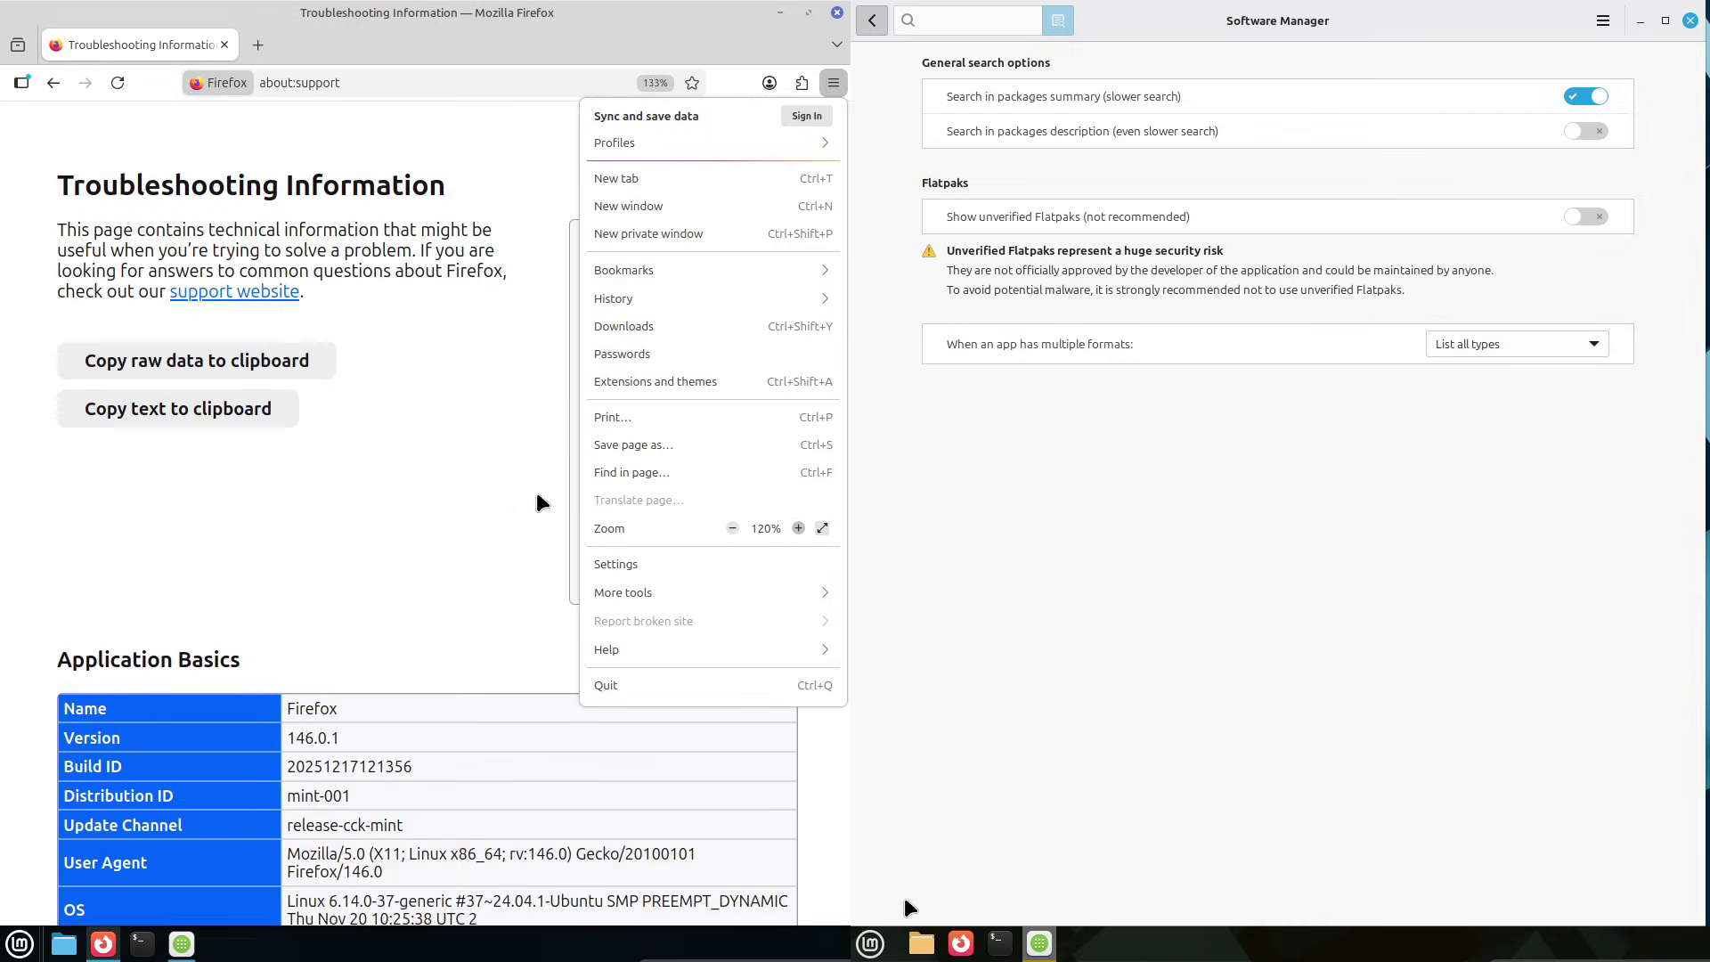
{"action": "left_click", "coordinate": [466, 492]}
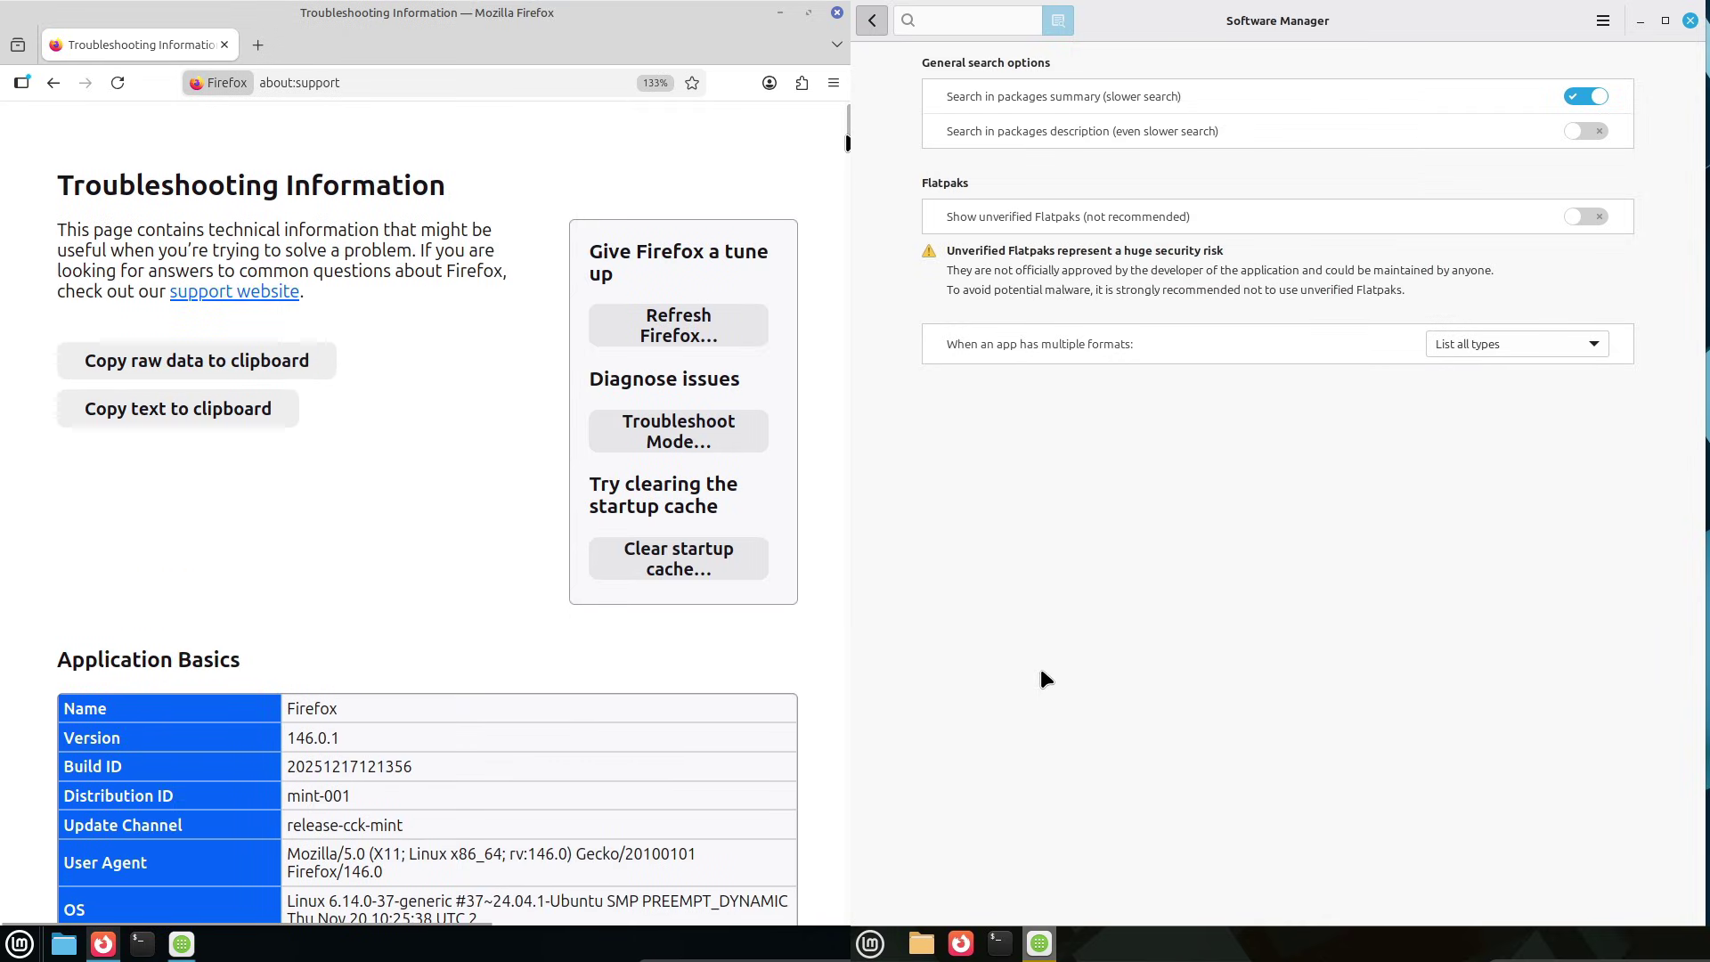
Step: Set the menu applet icon to linuxmint-logo-badge-symbolic and show the Menu tab's layout options
{"action": "left_click_drag", "start_coordinate": [848, 135], "coordinate": [848, 146]}
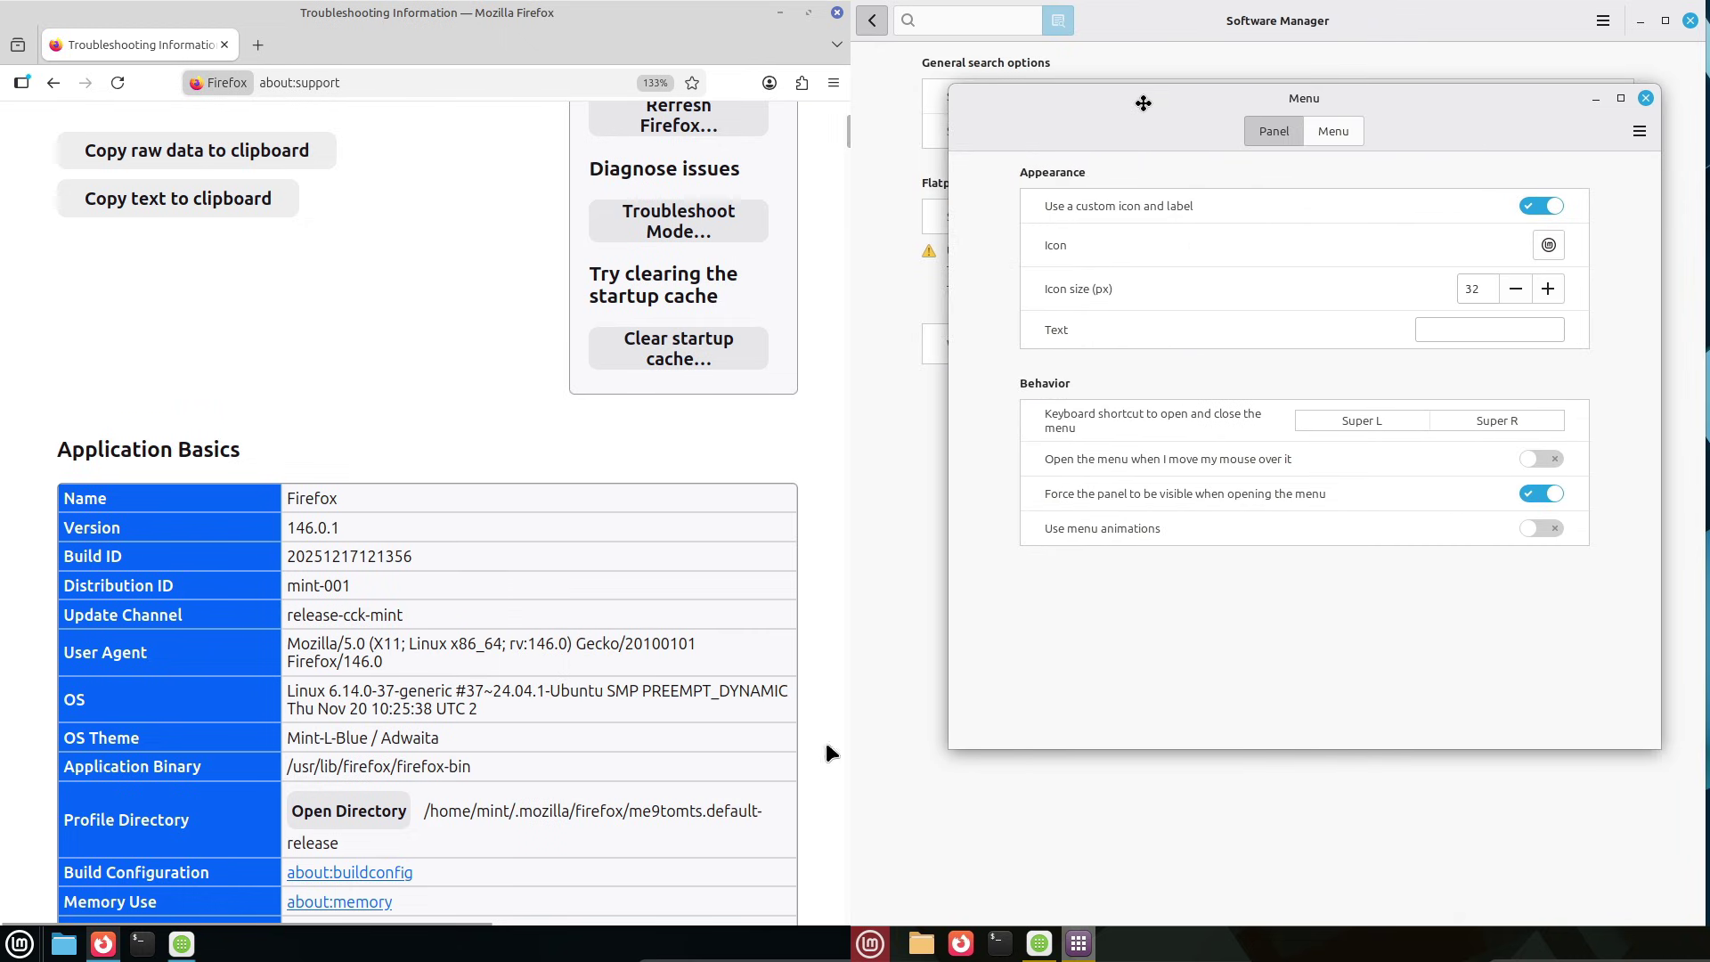
{"action": "left_click", "coordinate": [1324, 137]}
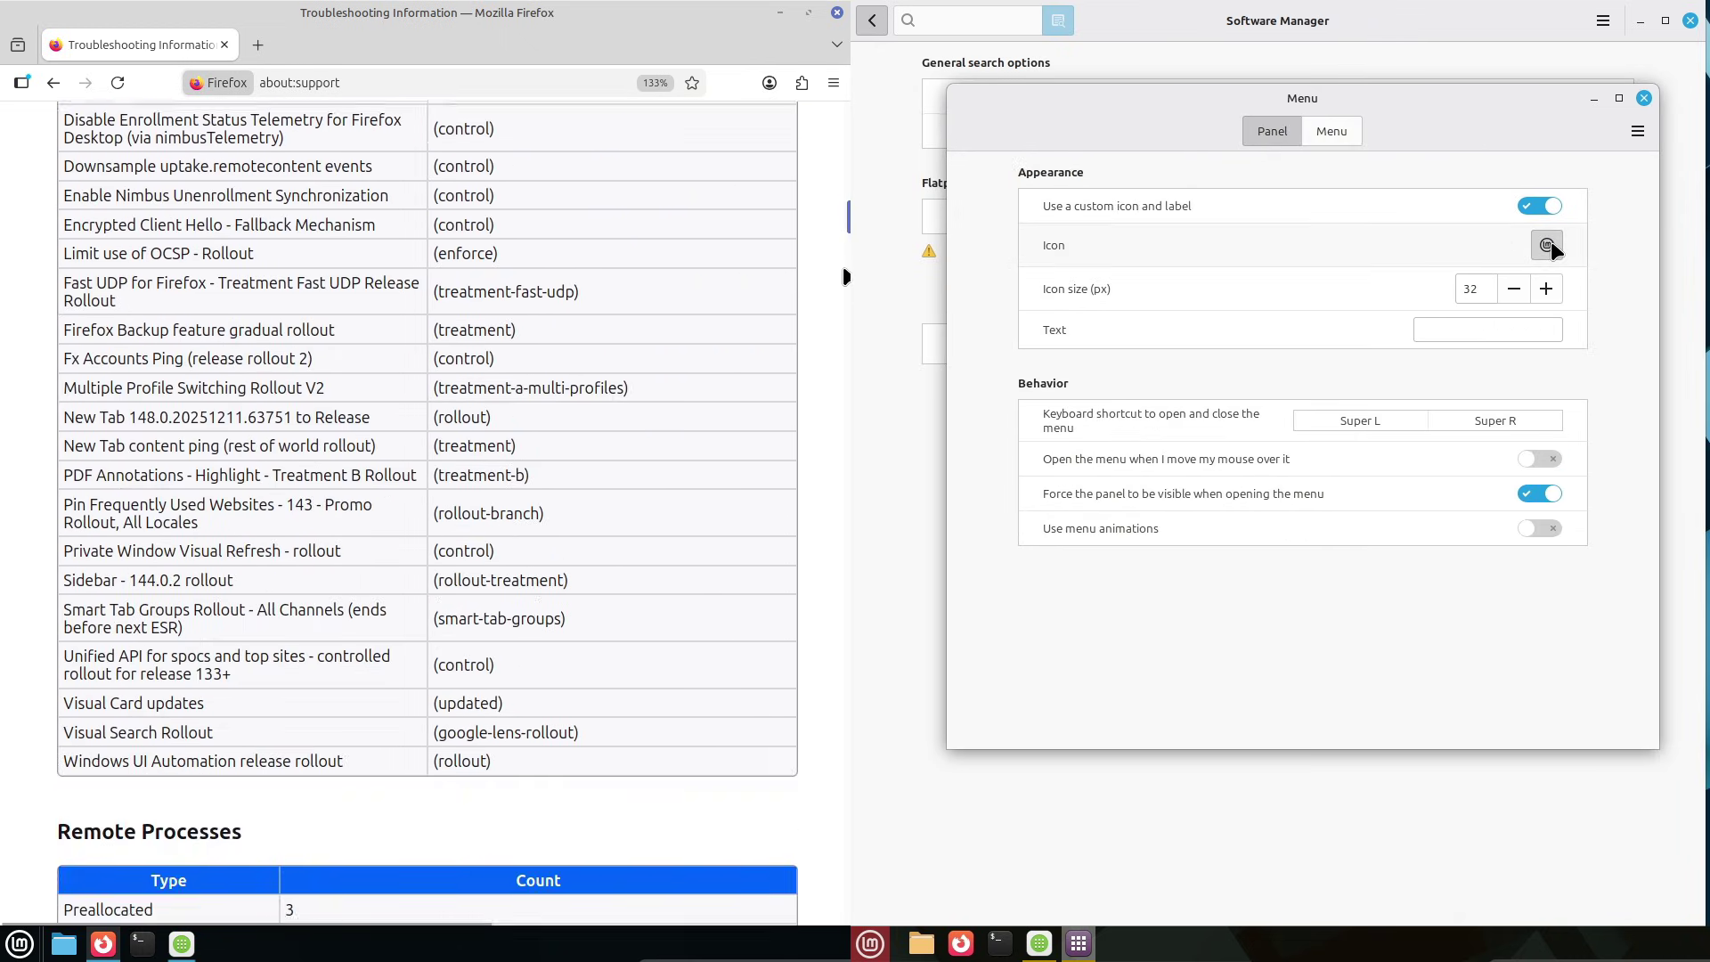
{"action": "left_click", "coordinate": [1552, 240]}
{"action": "left_click", "coordinate": [1216, 414]}
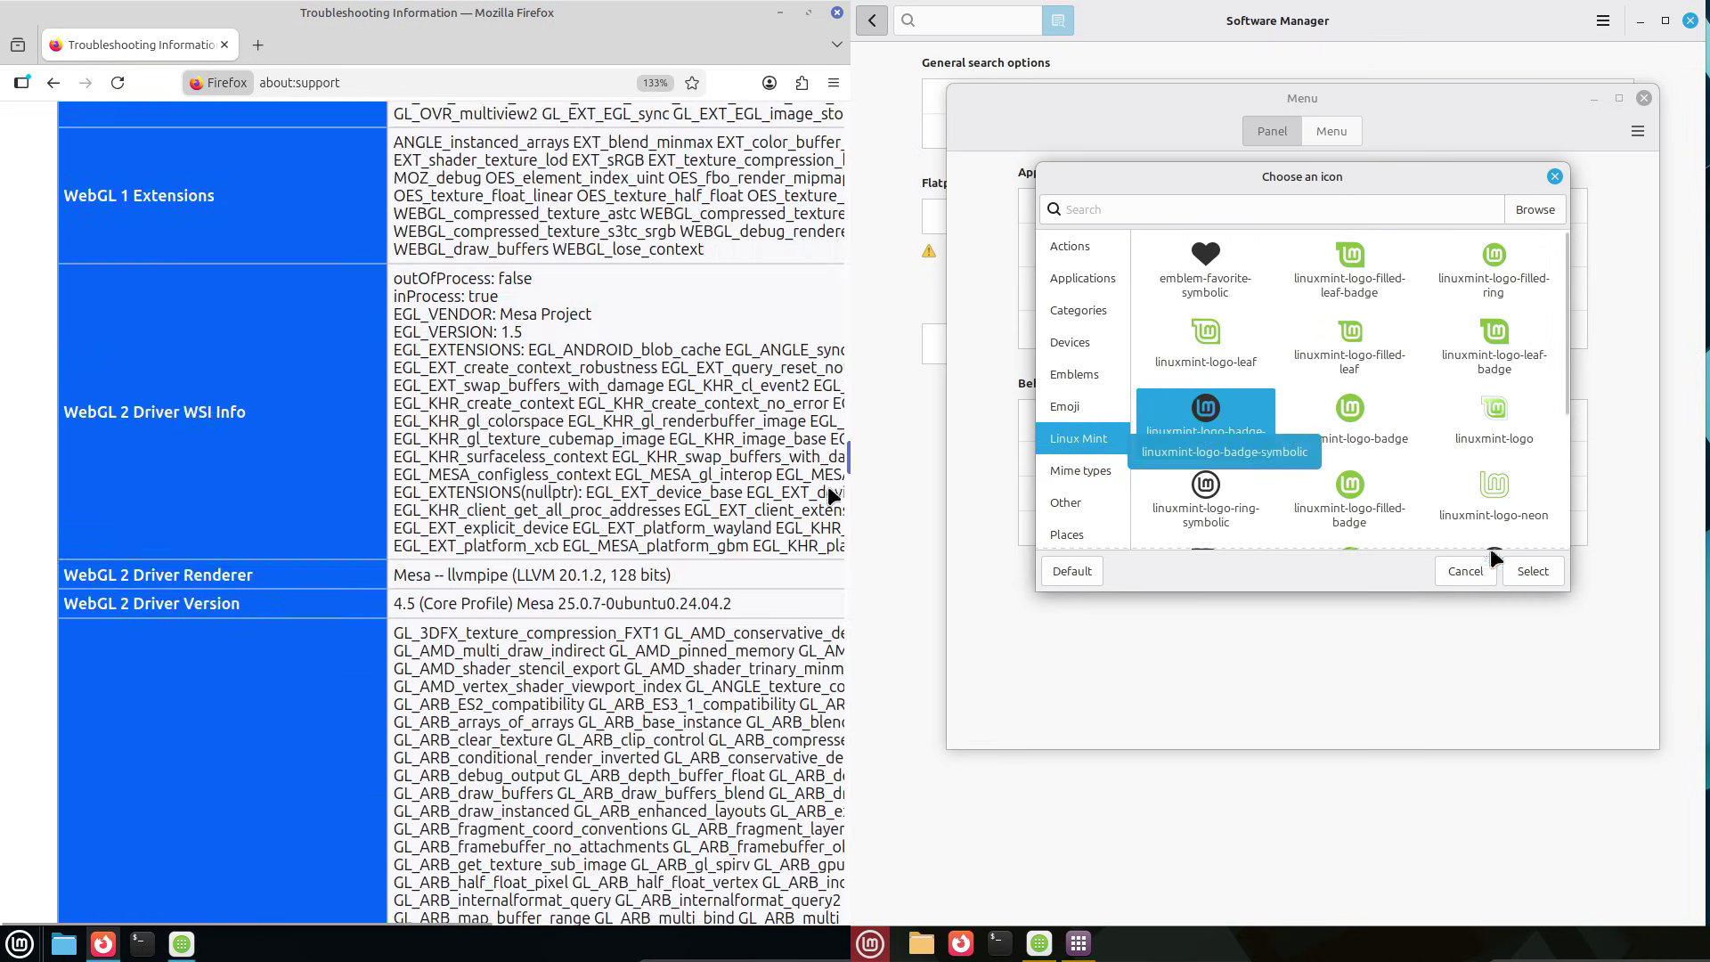
{"action": "left_click", "coordinate": [1526, 574]}
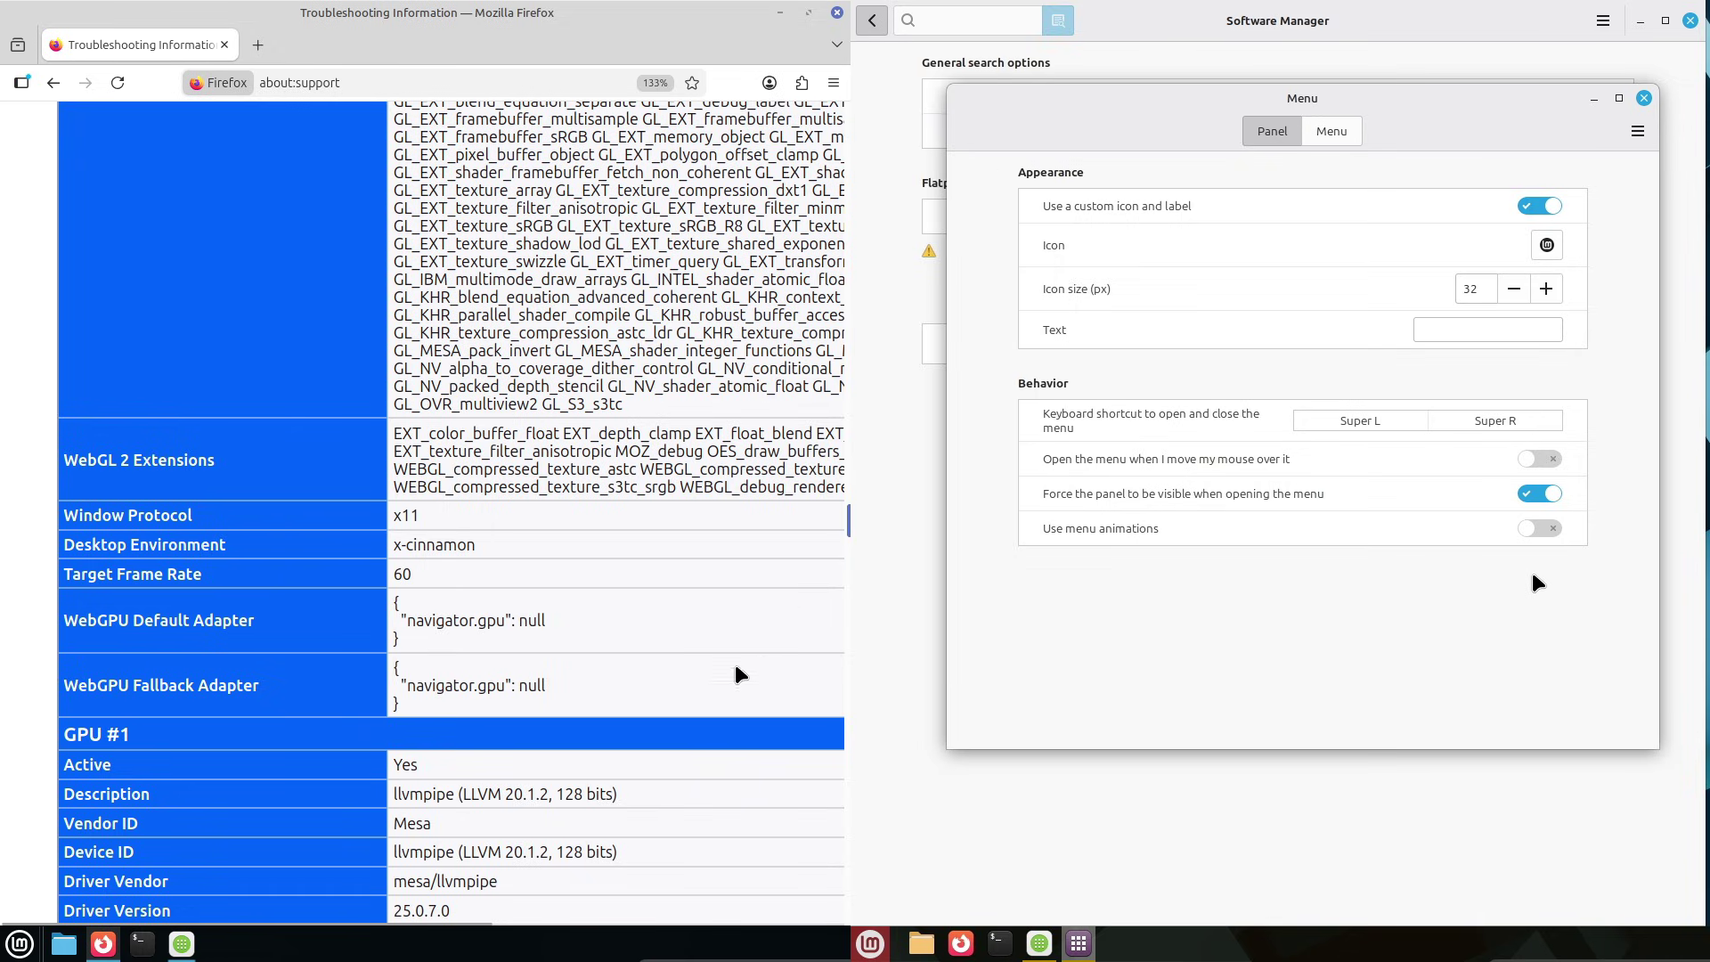
{"action": "left_click_drag", "start_coordinate": [491, 917], "coordinate": [398, 515]}
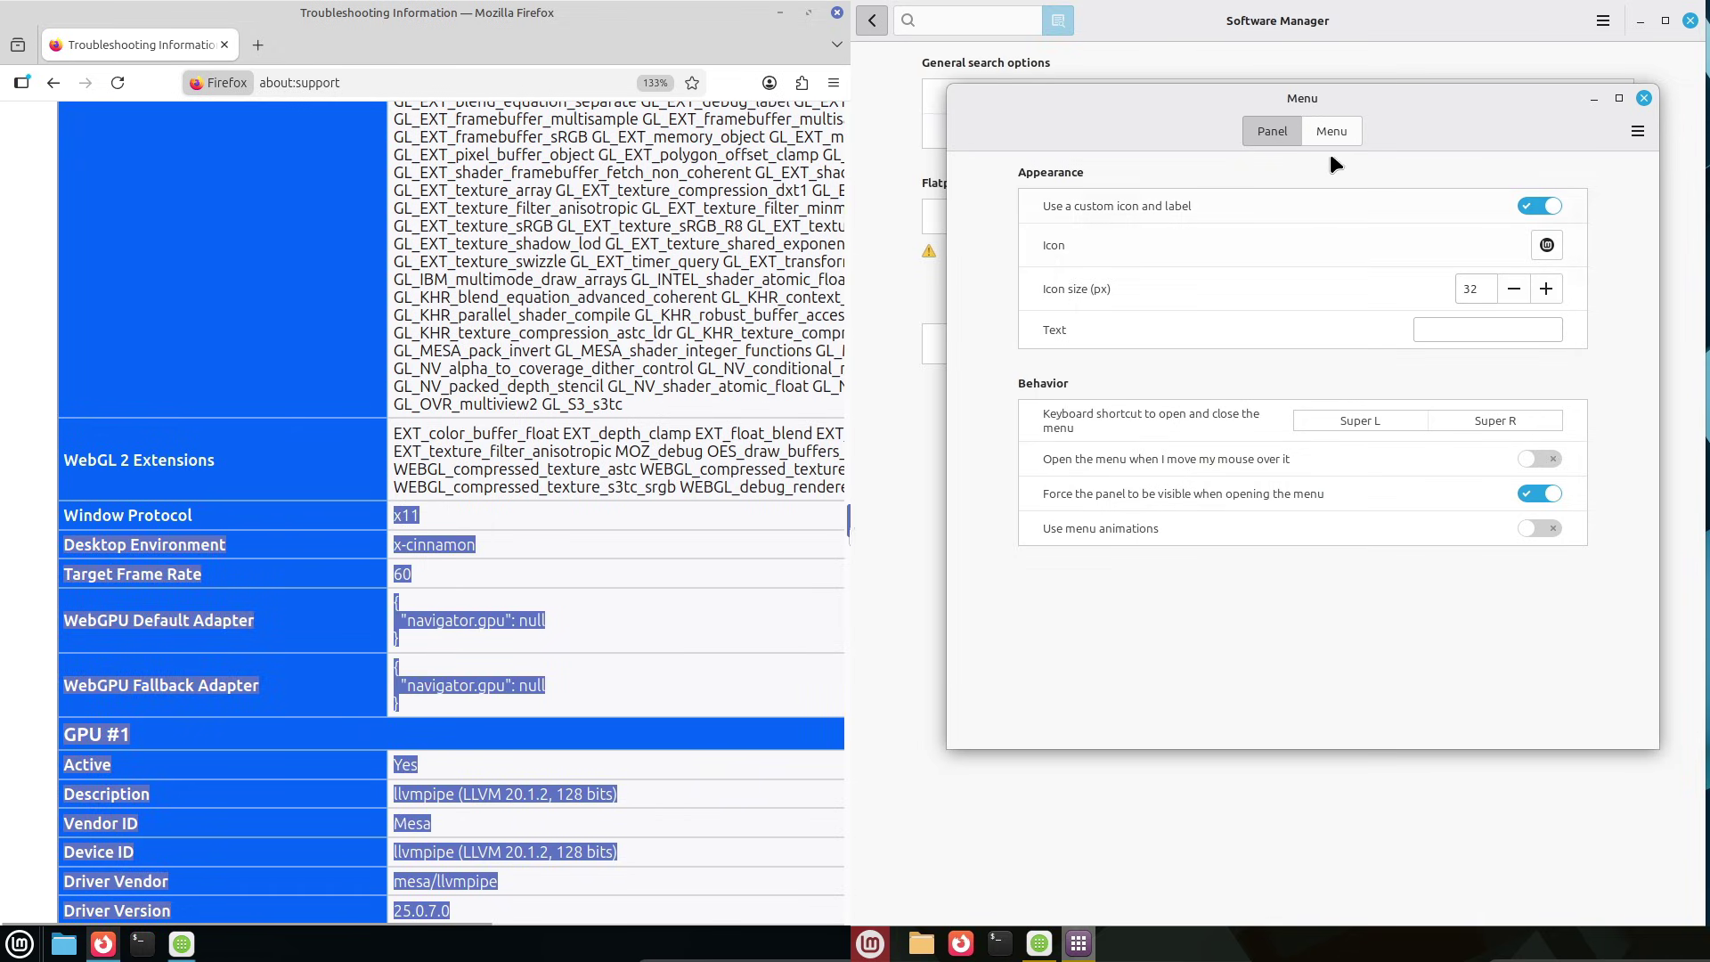
{"action": "left_click", "coordinate": [1327, 126]}
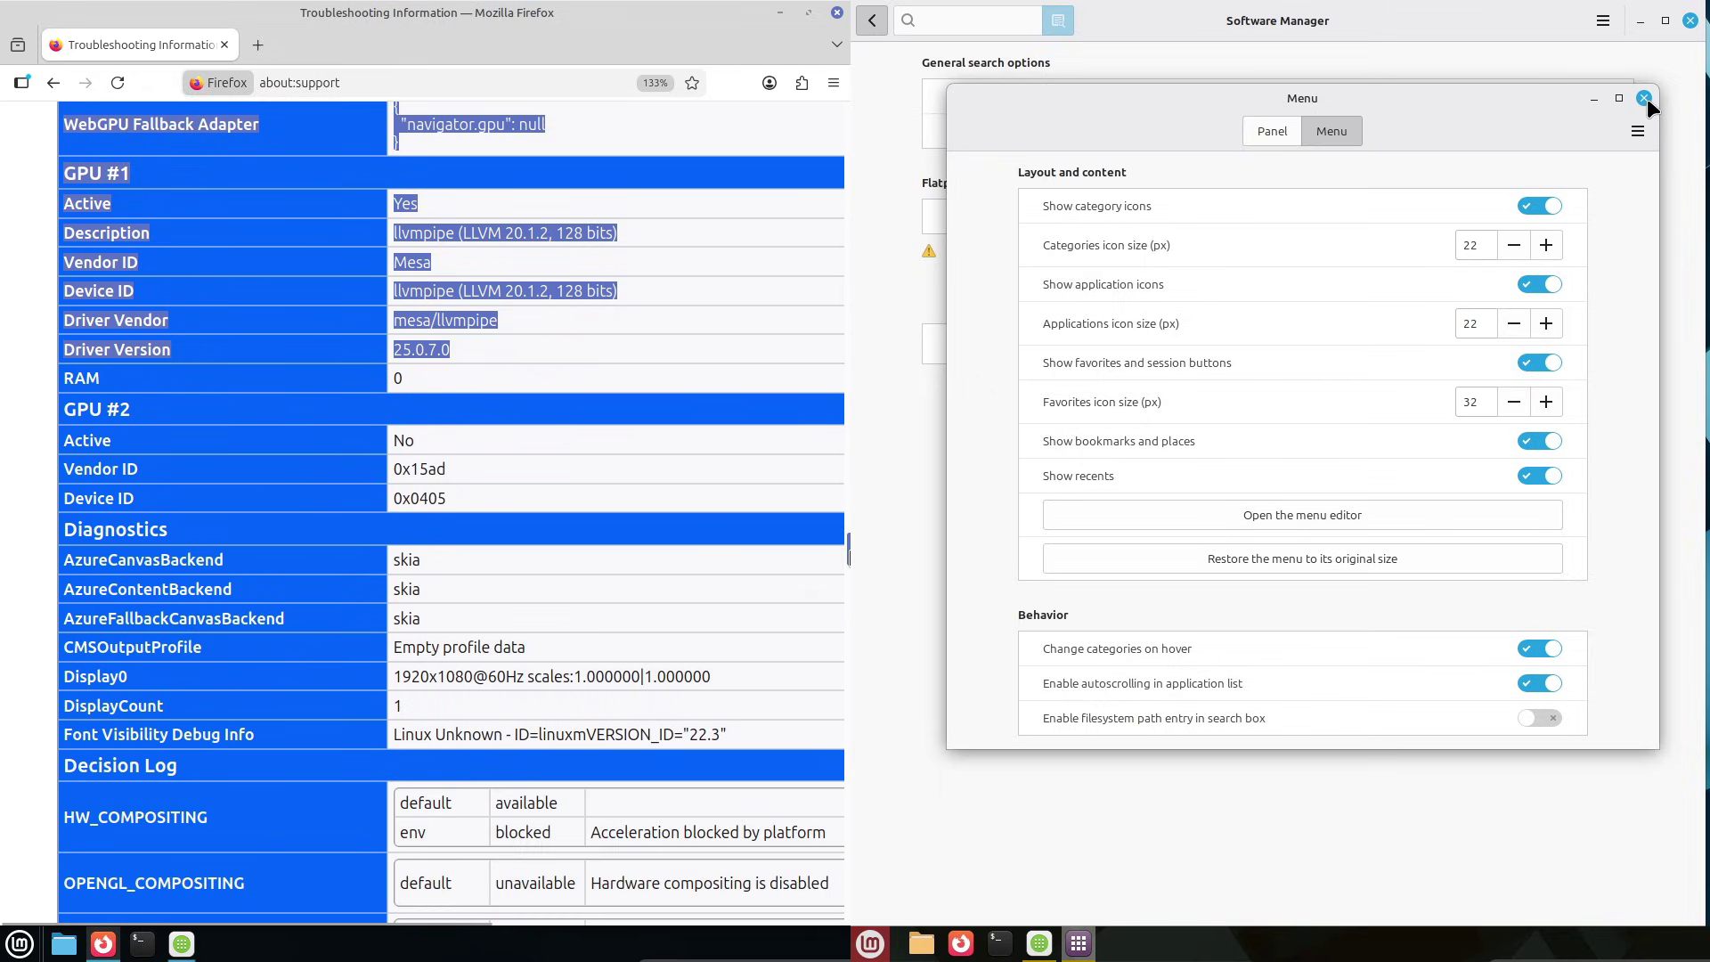
Step: Close the Menu settings and search Google for linuxmint from Firefox's address bar
{"action": "left_click", "coordinate": [1644, 98]}
{"action": "left_click", "coordinate": [343, 78]}
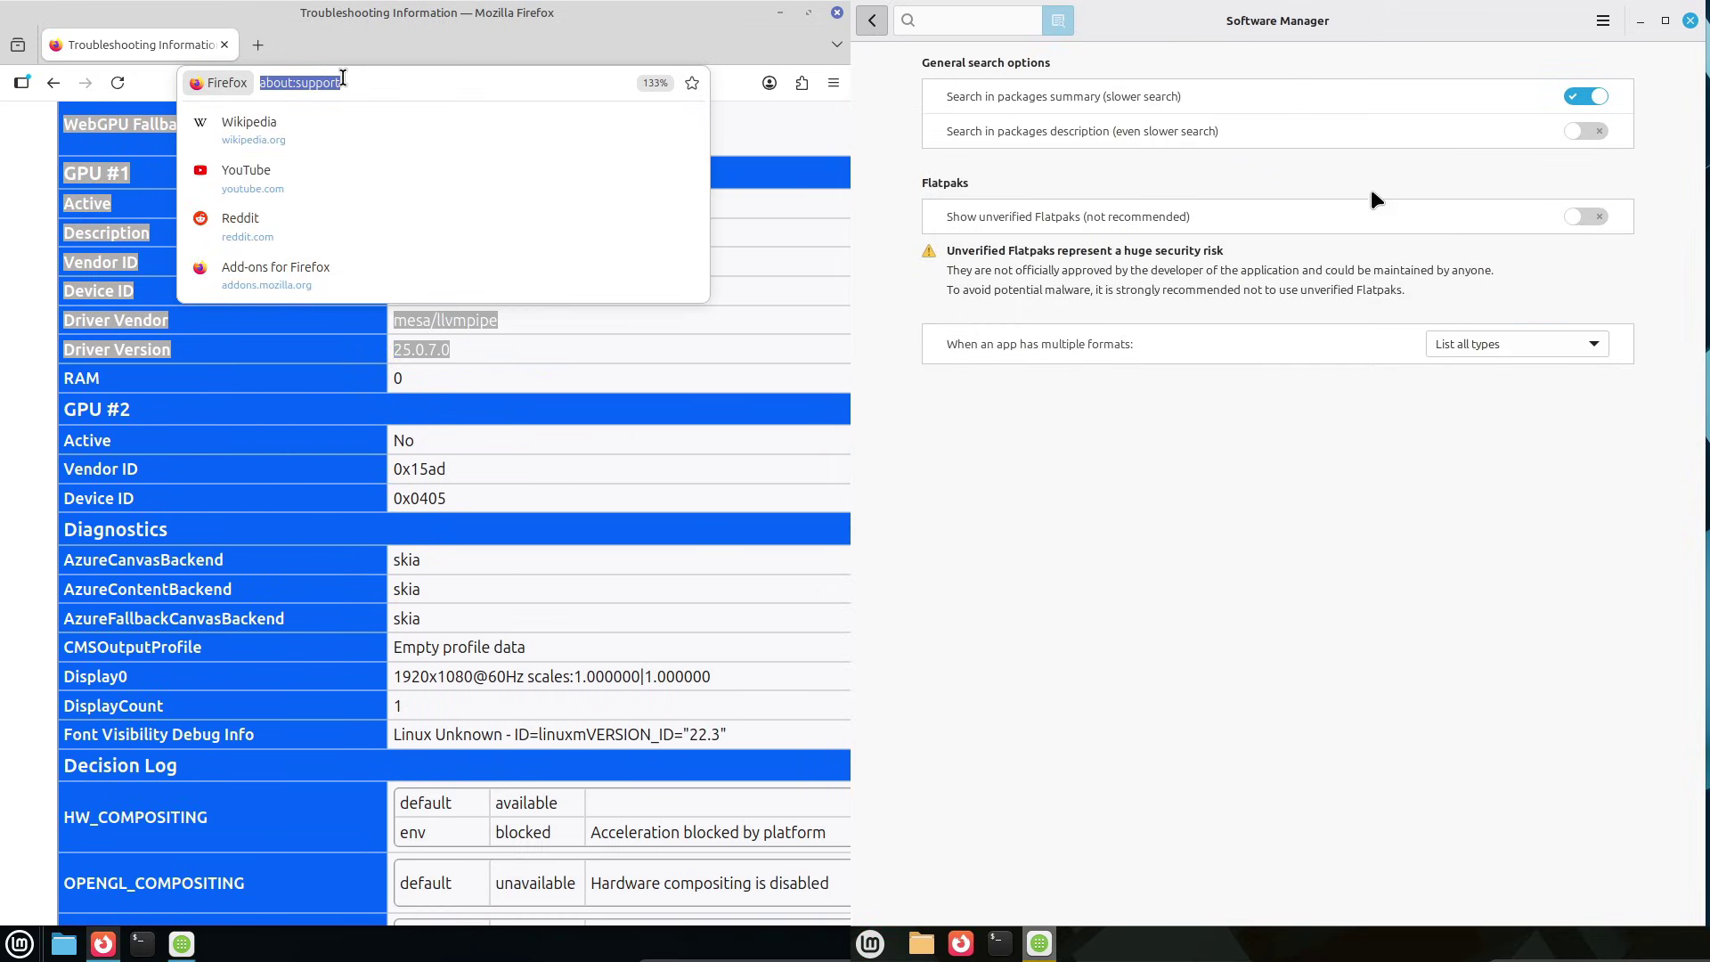
{"action": "type", "text": "linu"}
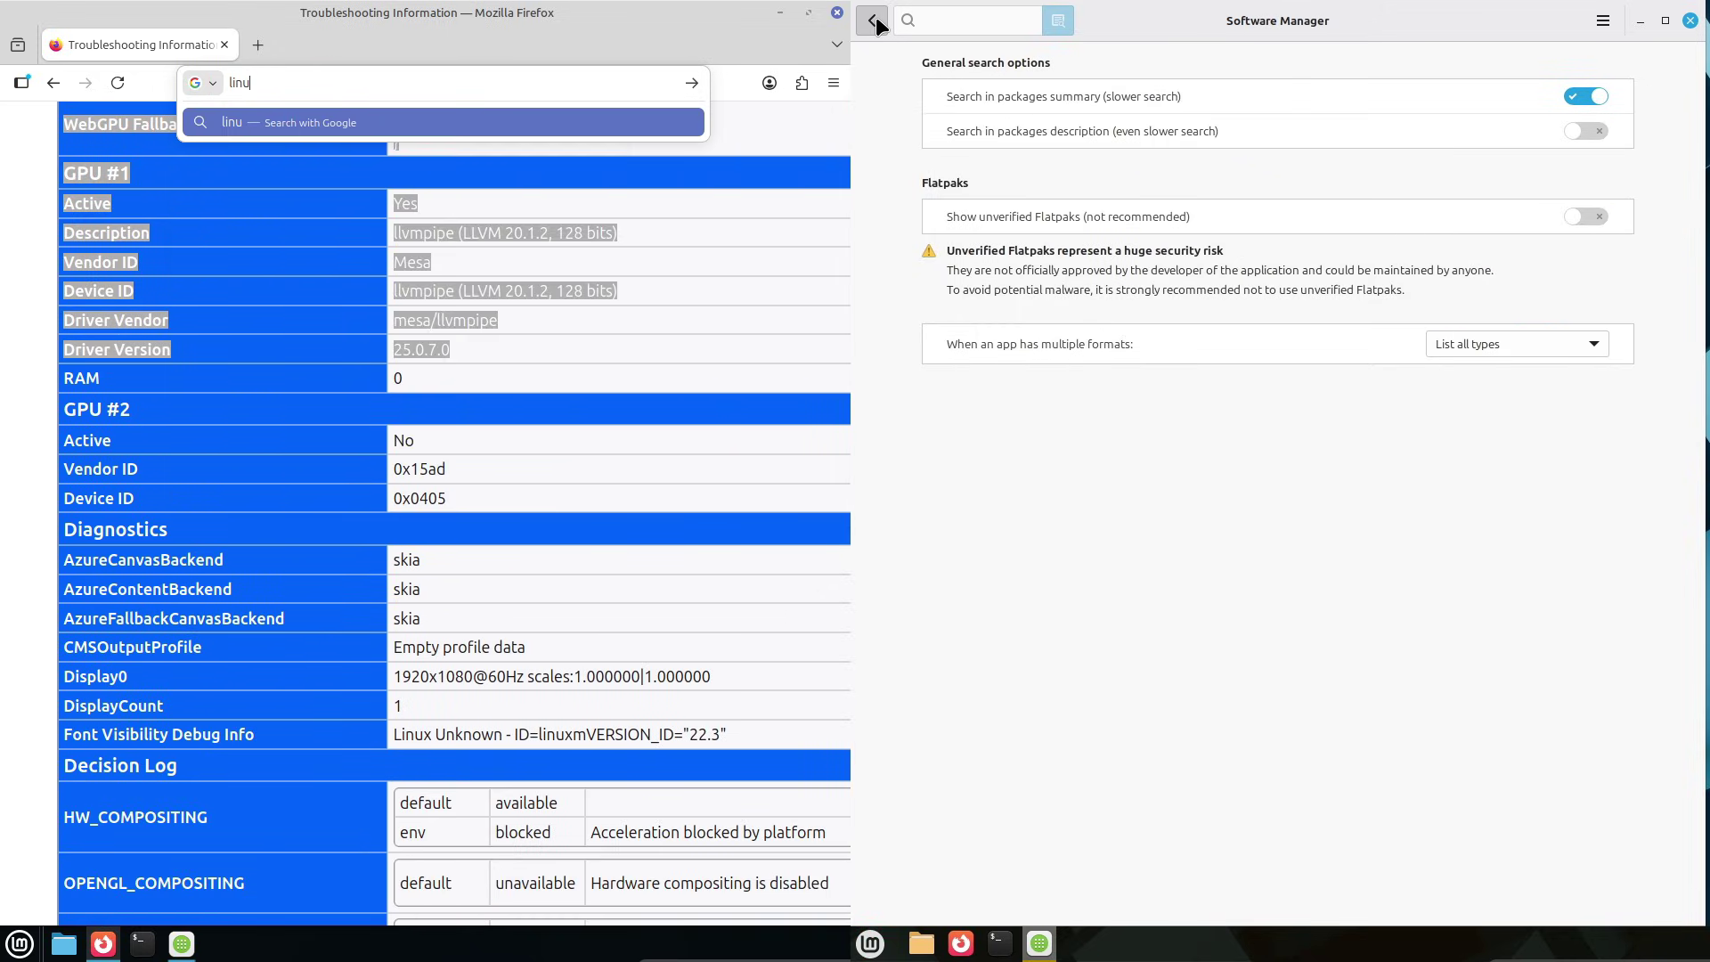
{"action": "type", "text": "xmint"}
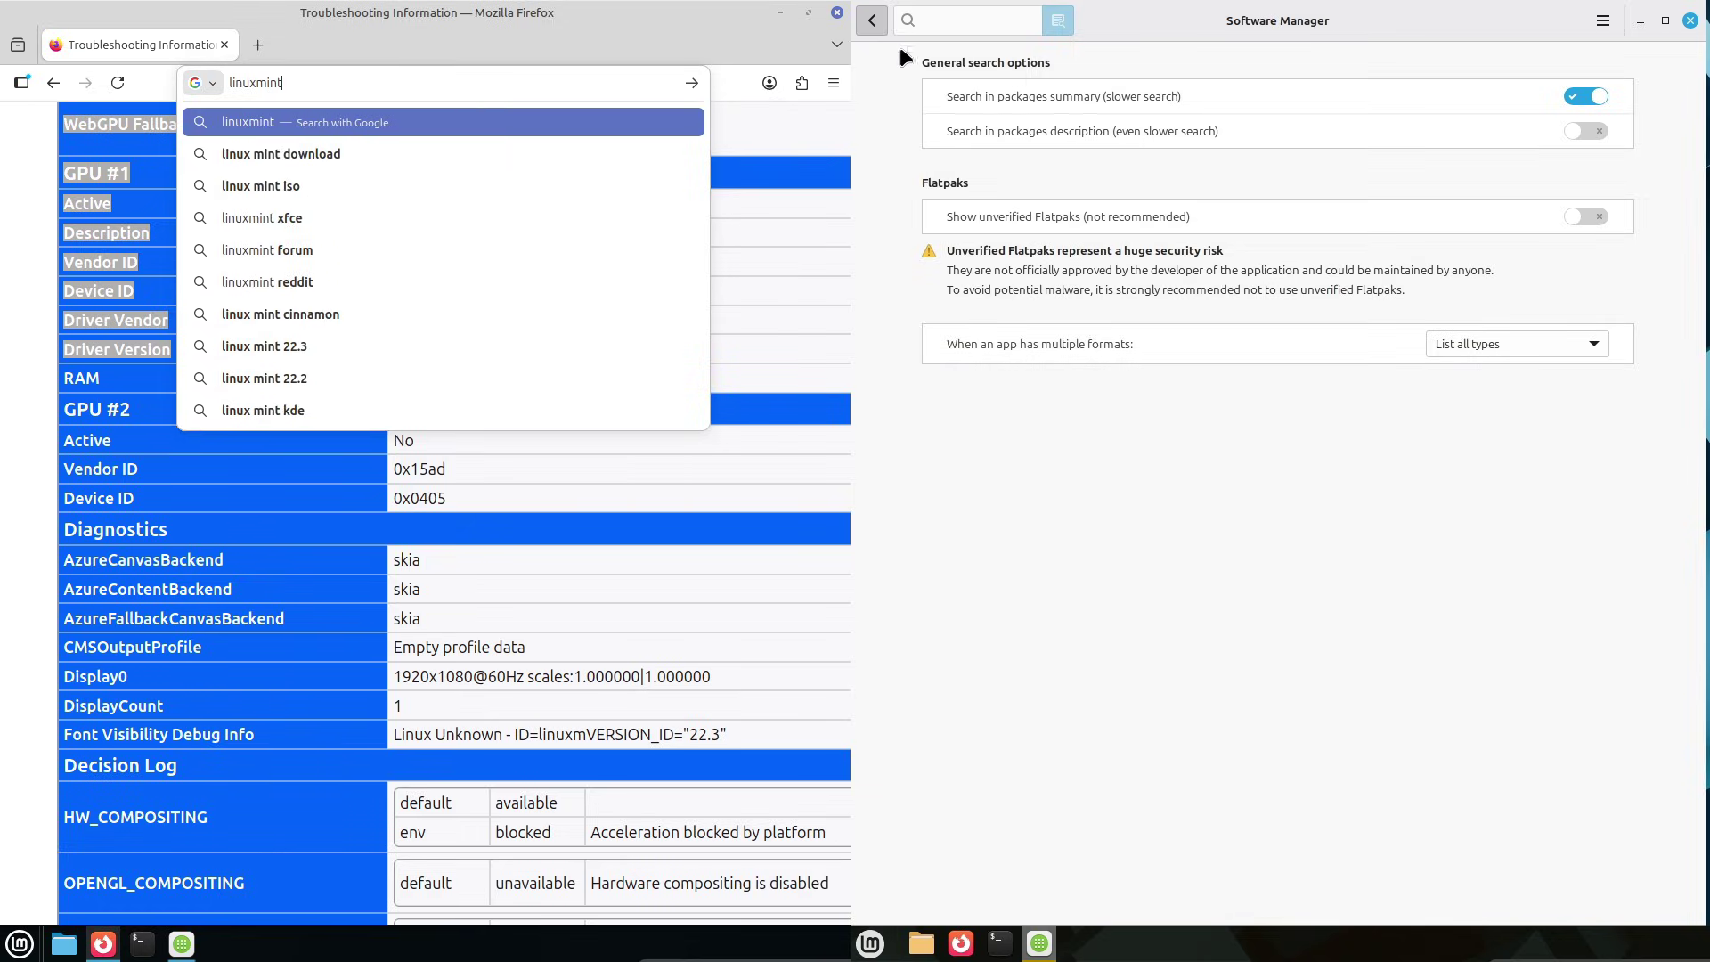
{"action": "key", "text": "Return"}
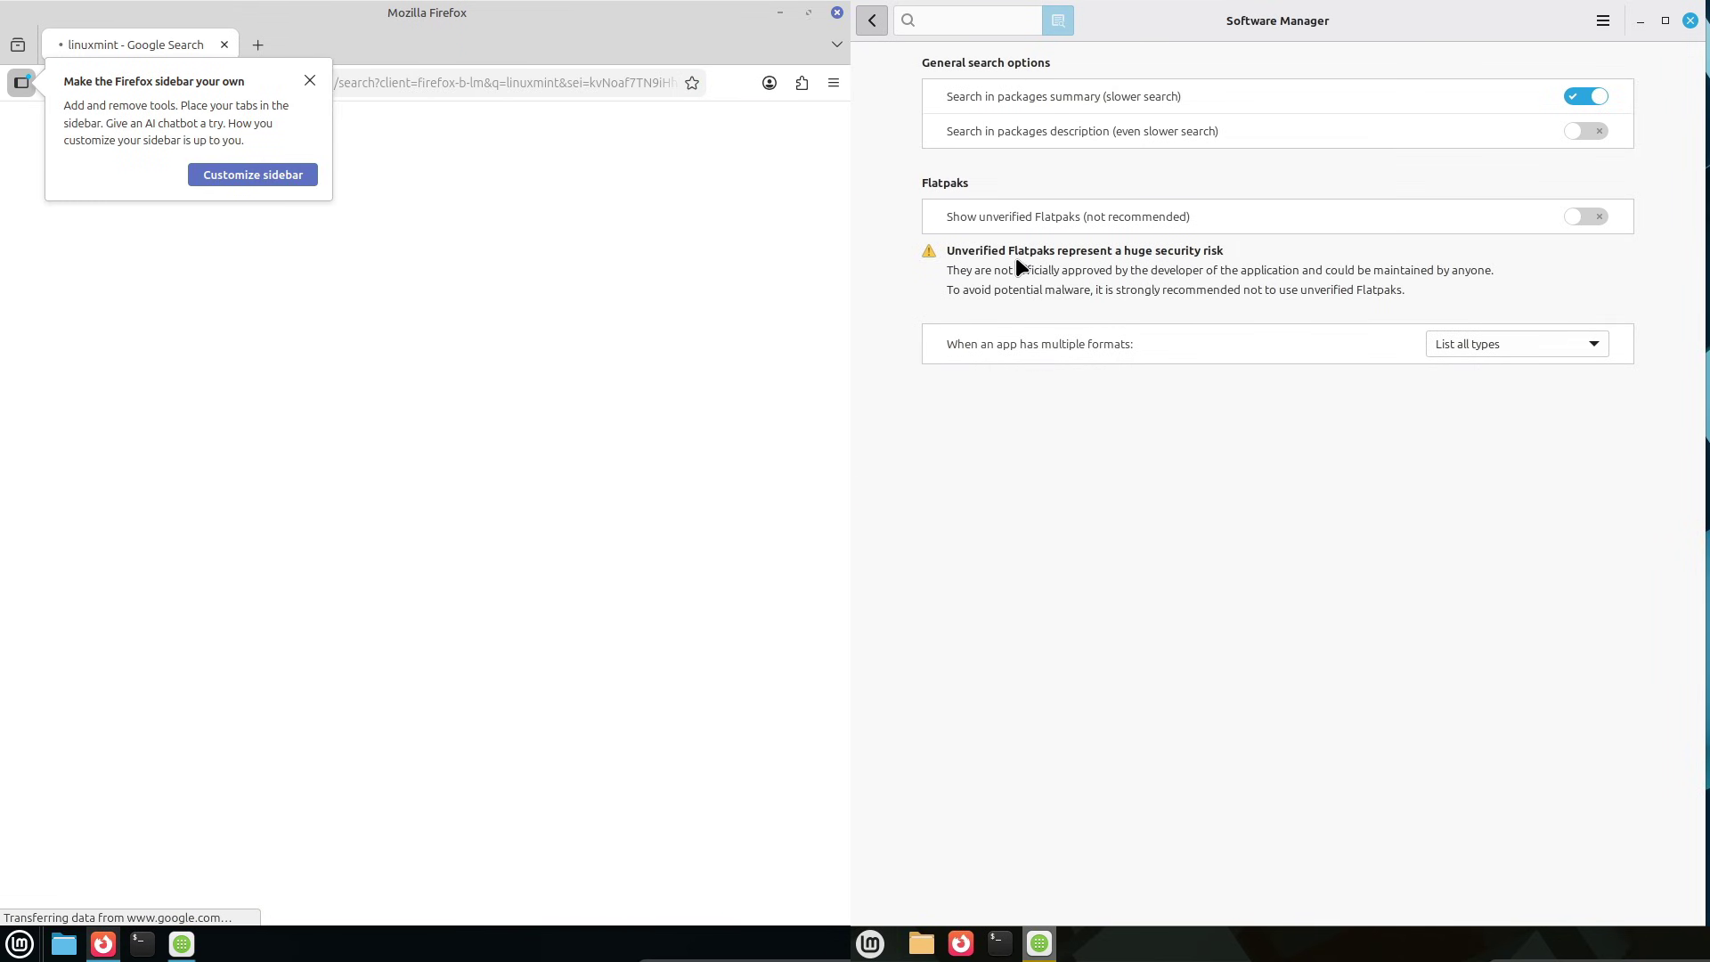
Step: Reject Google's cookies, open the Linux Mint home page, and copy the Linux Mint 22.3 heading
{"action": "left_click", "coordinate": [316, 81]}
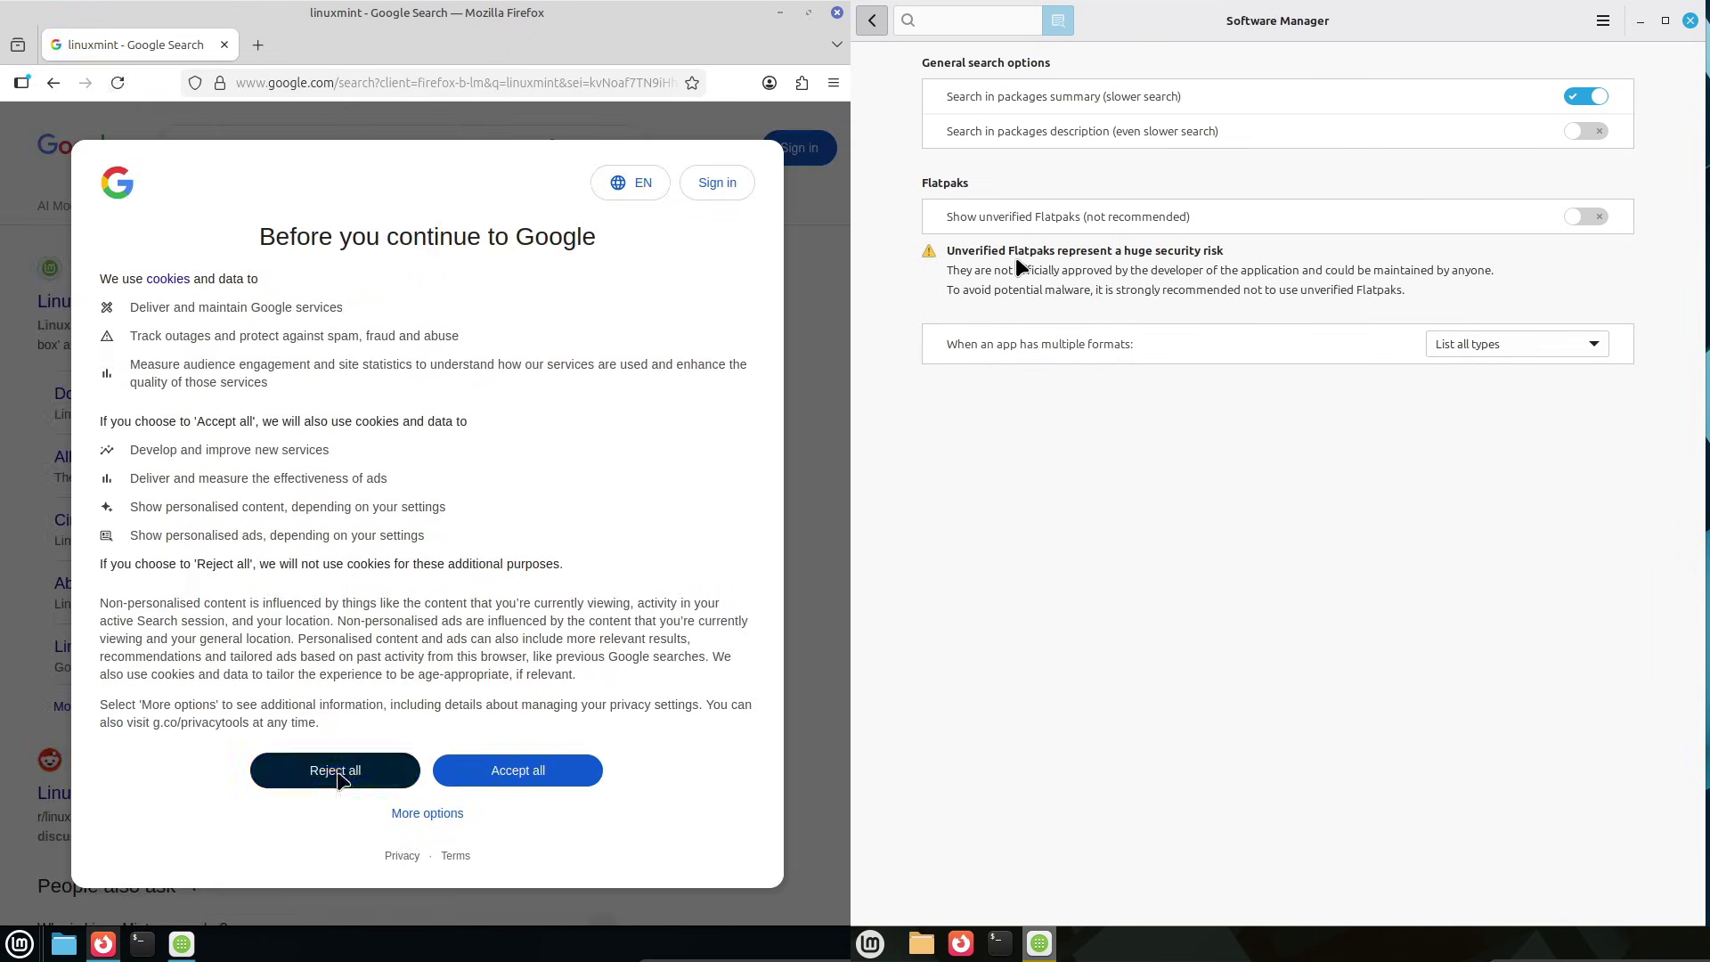
{"action": "left_click", "coordinate": [333, 771]}
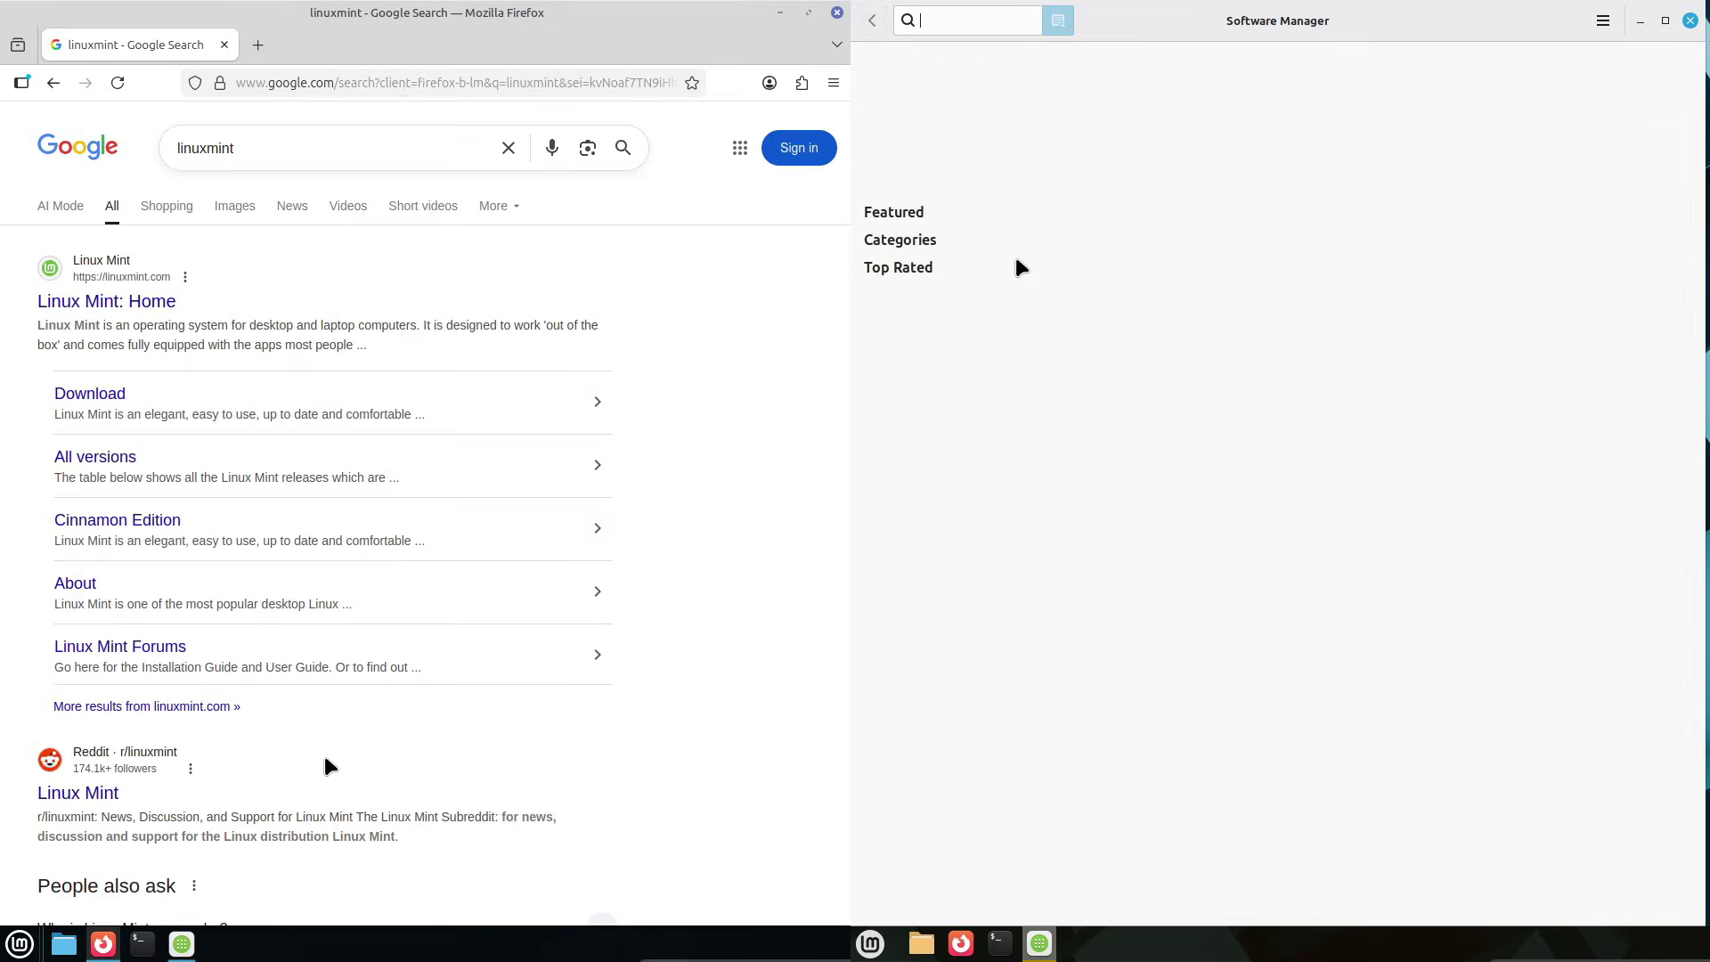
{"action": "left_click", "coordinate": [154, 308]}
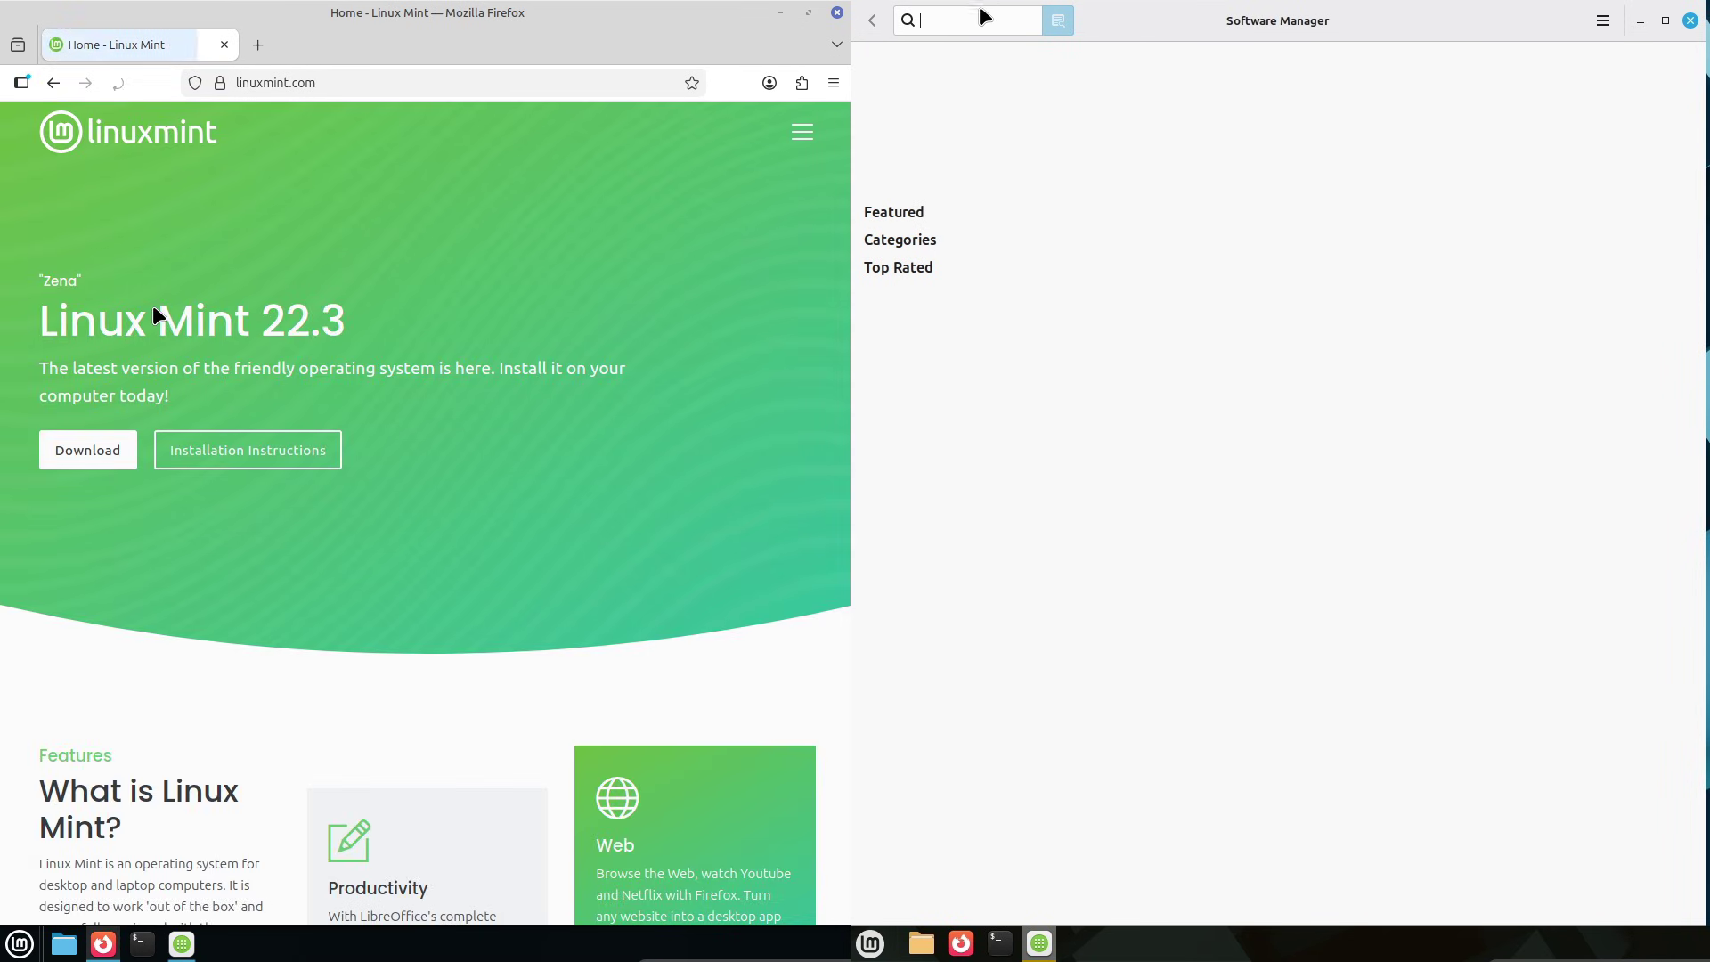
{"action": "left_click_drag", "start_coordinate": [352, 319], "coordinate": [49, 285]}
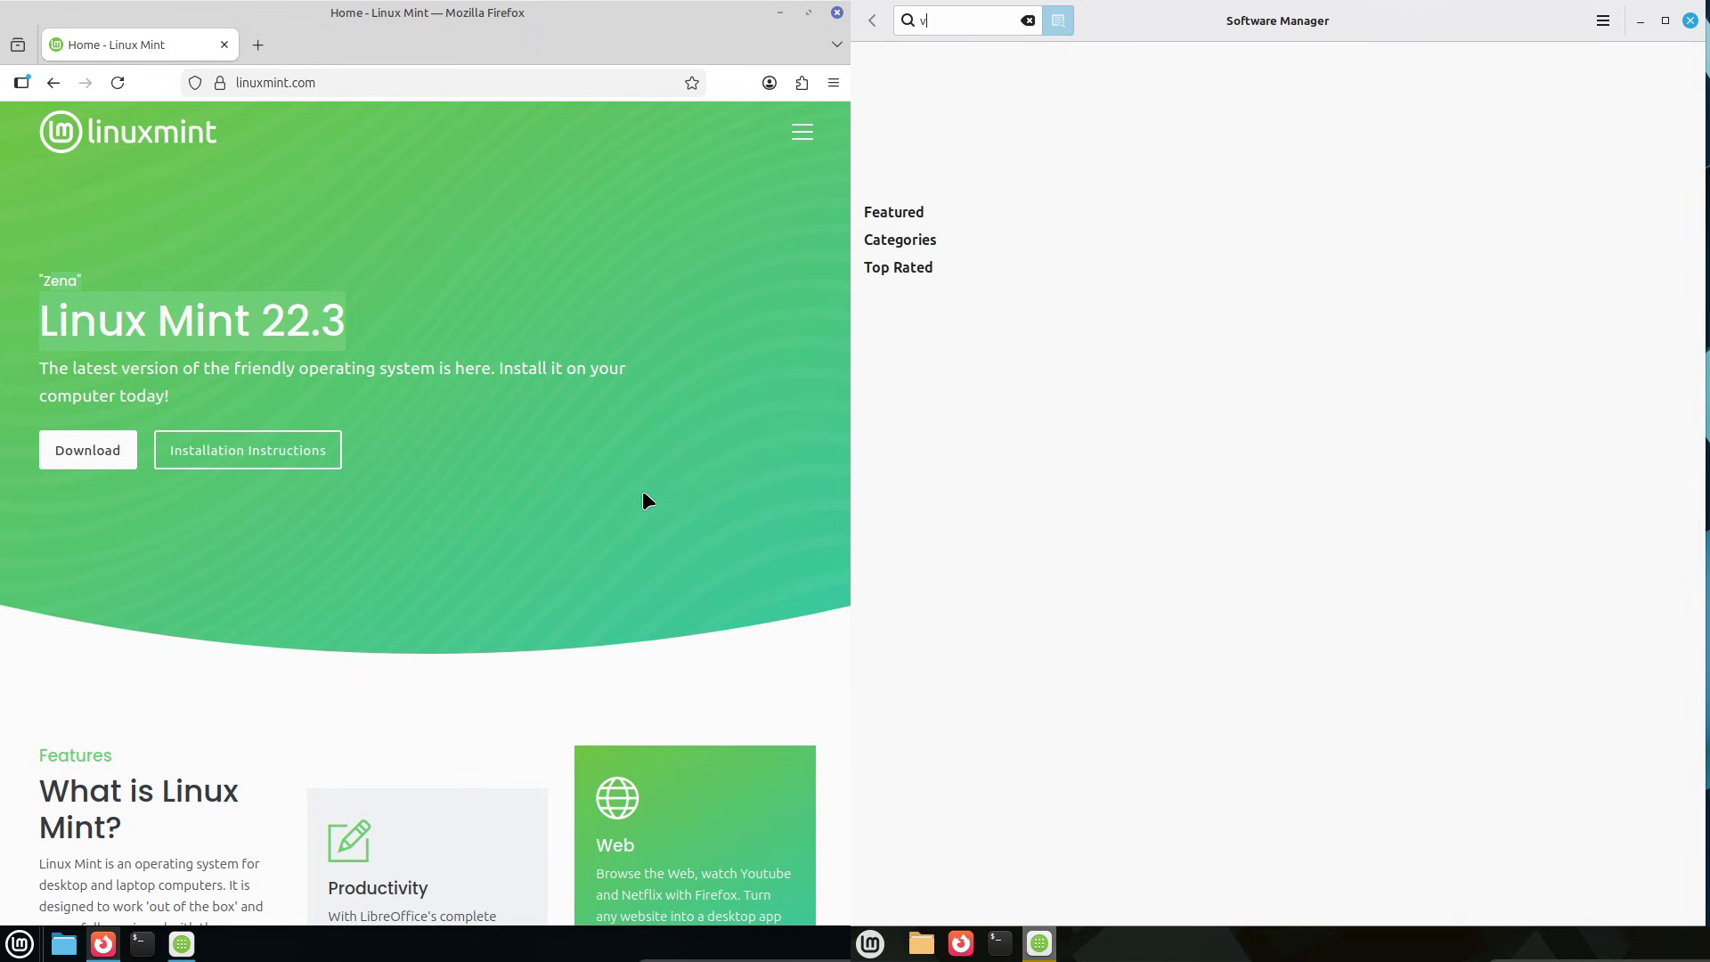
{"action": "type", "text": "c"}
{"action": "scroll", "coordinate": [849, 312], "scroll_direction": "down", "scroll_amount": 15}
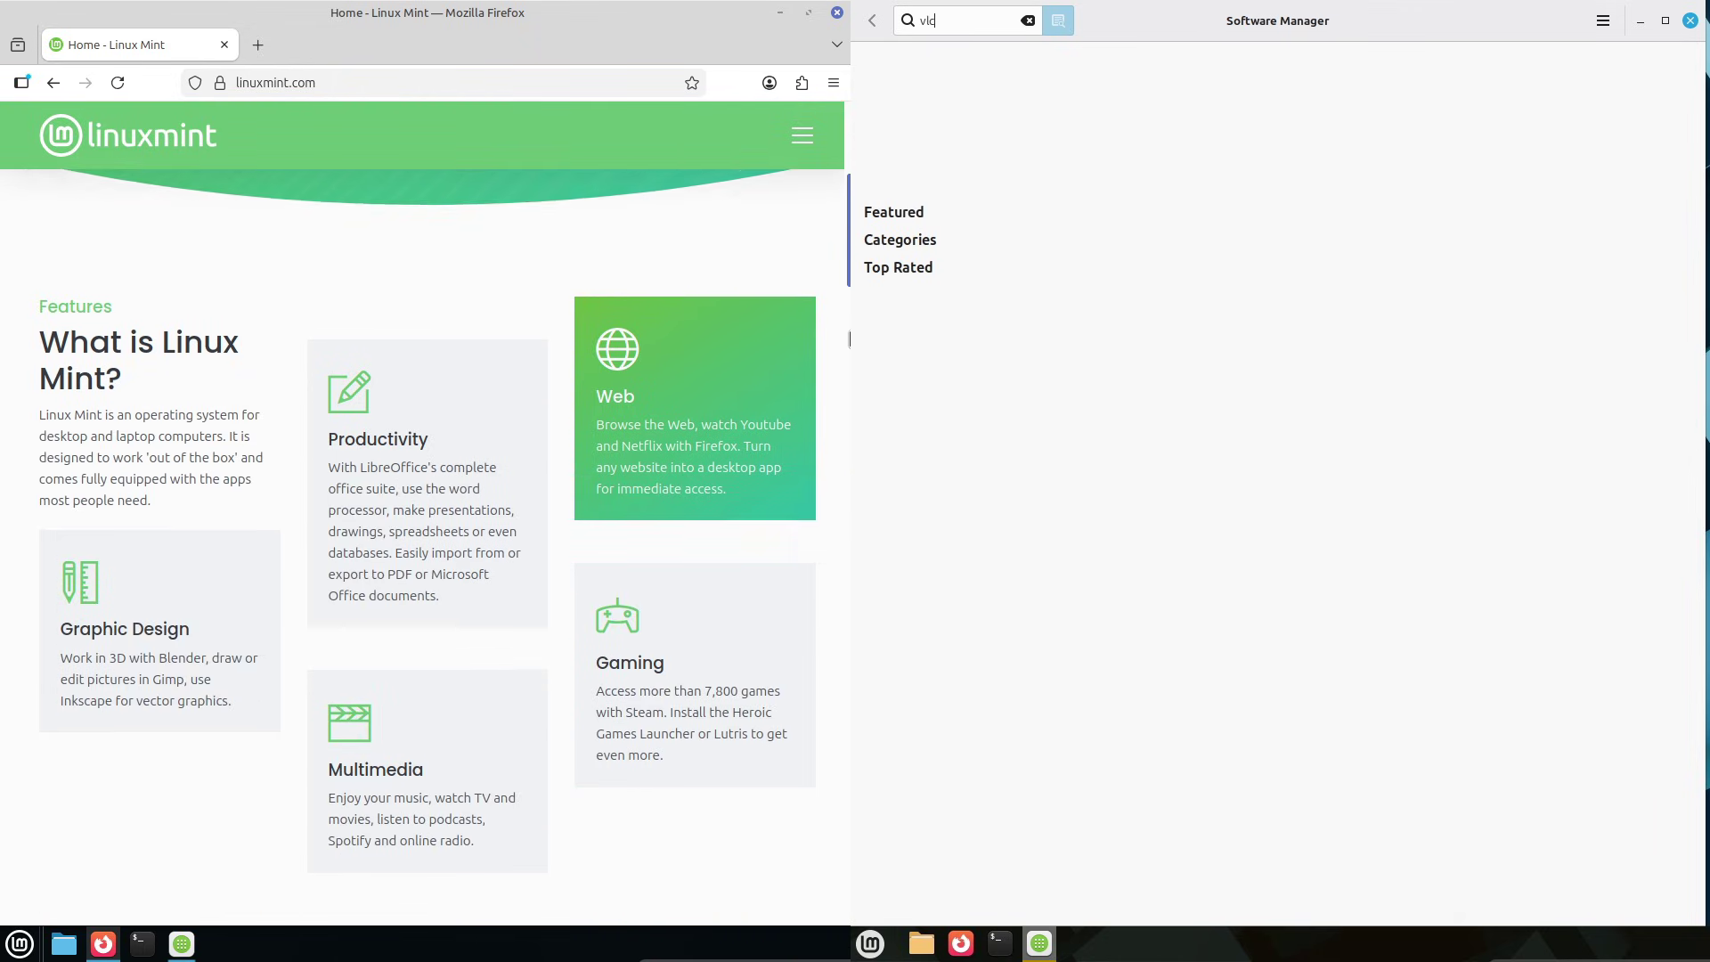
{"action": "left_click_drag", "start_coordinate": [849, 394], "coordinate": [847, 211]}
Step: Open linuxmint.com's download page and scroll through the Cinnamon, Xfce and MATE editions
{"action": "left_click", "coordinate": [870, 943]}
{"action": "left_click", "coordinate": [81, 392]}
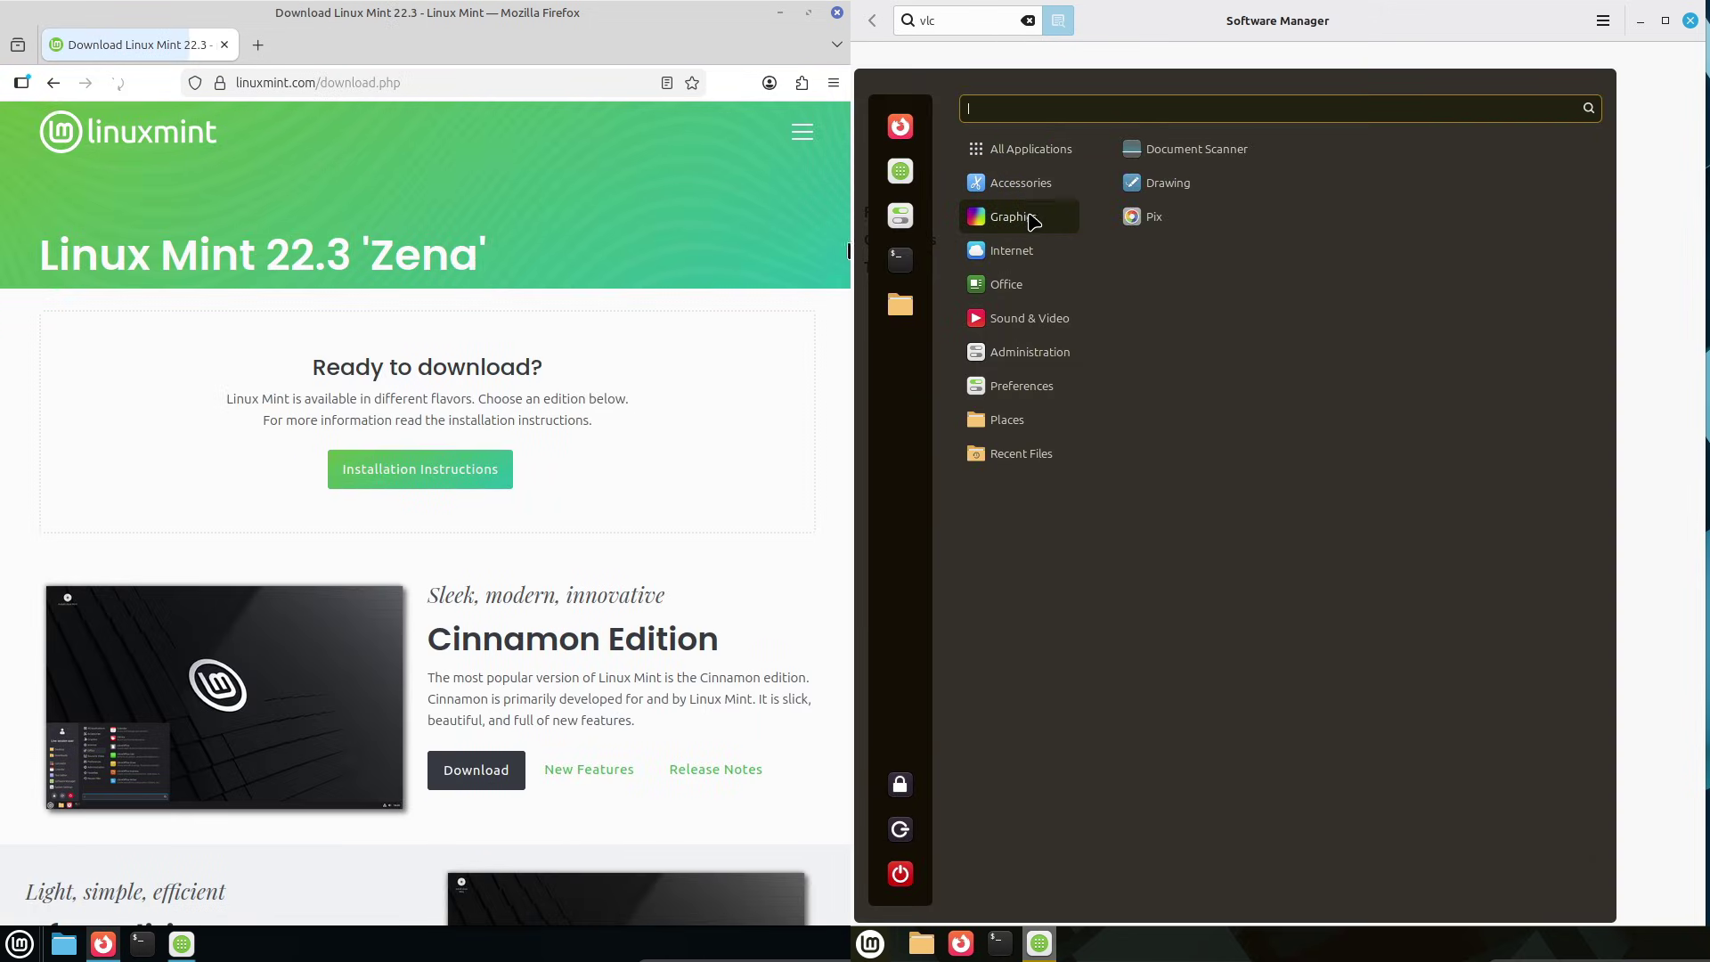
{"action": "scroll", "coordinate": [846, 394], "scroll_direction": "down", "scroll_amount": 5}
{"action": "scroll", "coordinate": [838, 472], "scroll_direction": "down", "scroll_amount": 5}
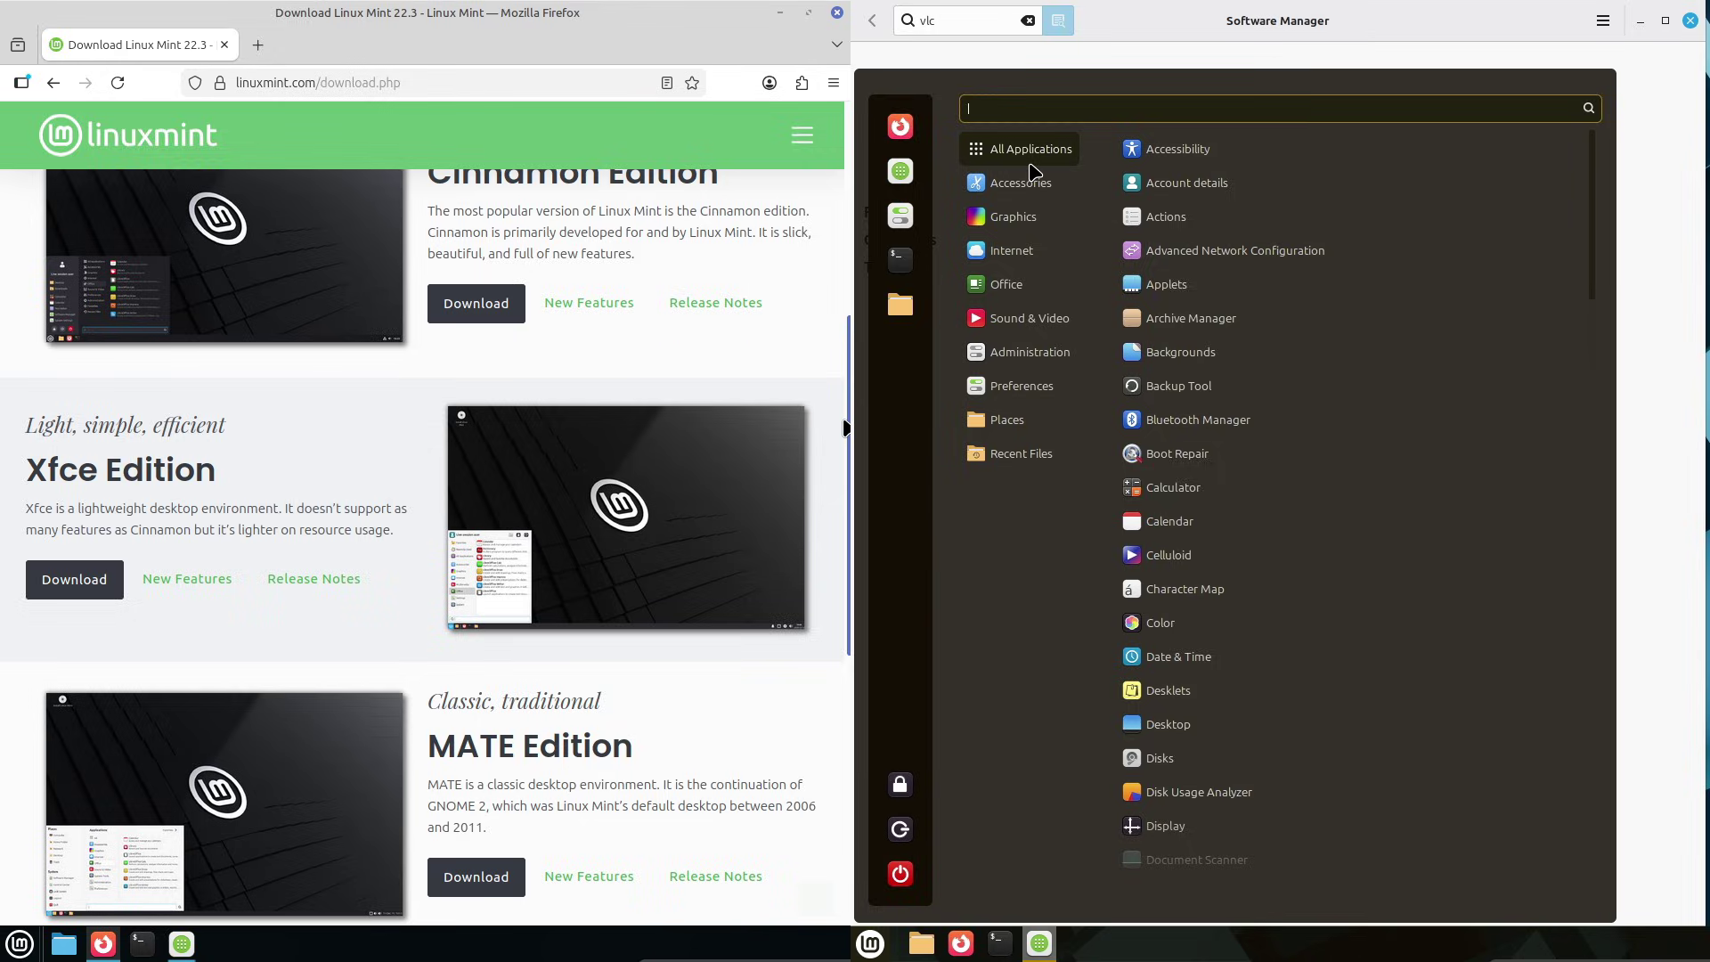
{"action": "scroll", "coordinate": [820, 554], "scroll_direction": "up", "scroll_amount": 6}
{"action": "key", "text": "Escape"}
{"action": "scroll", "coordinate": [830, 333], "scroll_direction": "up", "scroll_amount": 1}
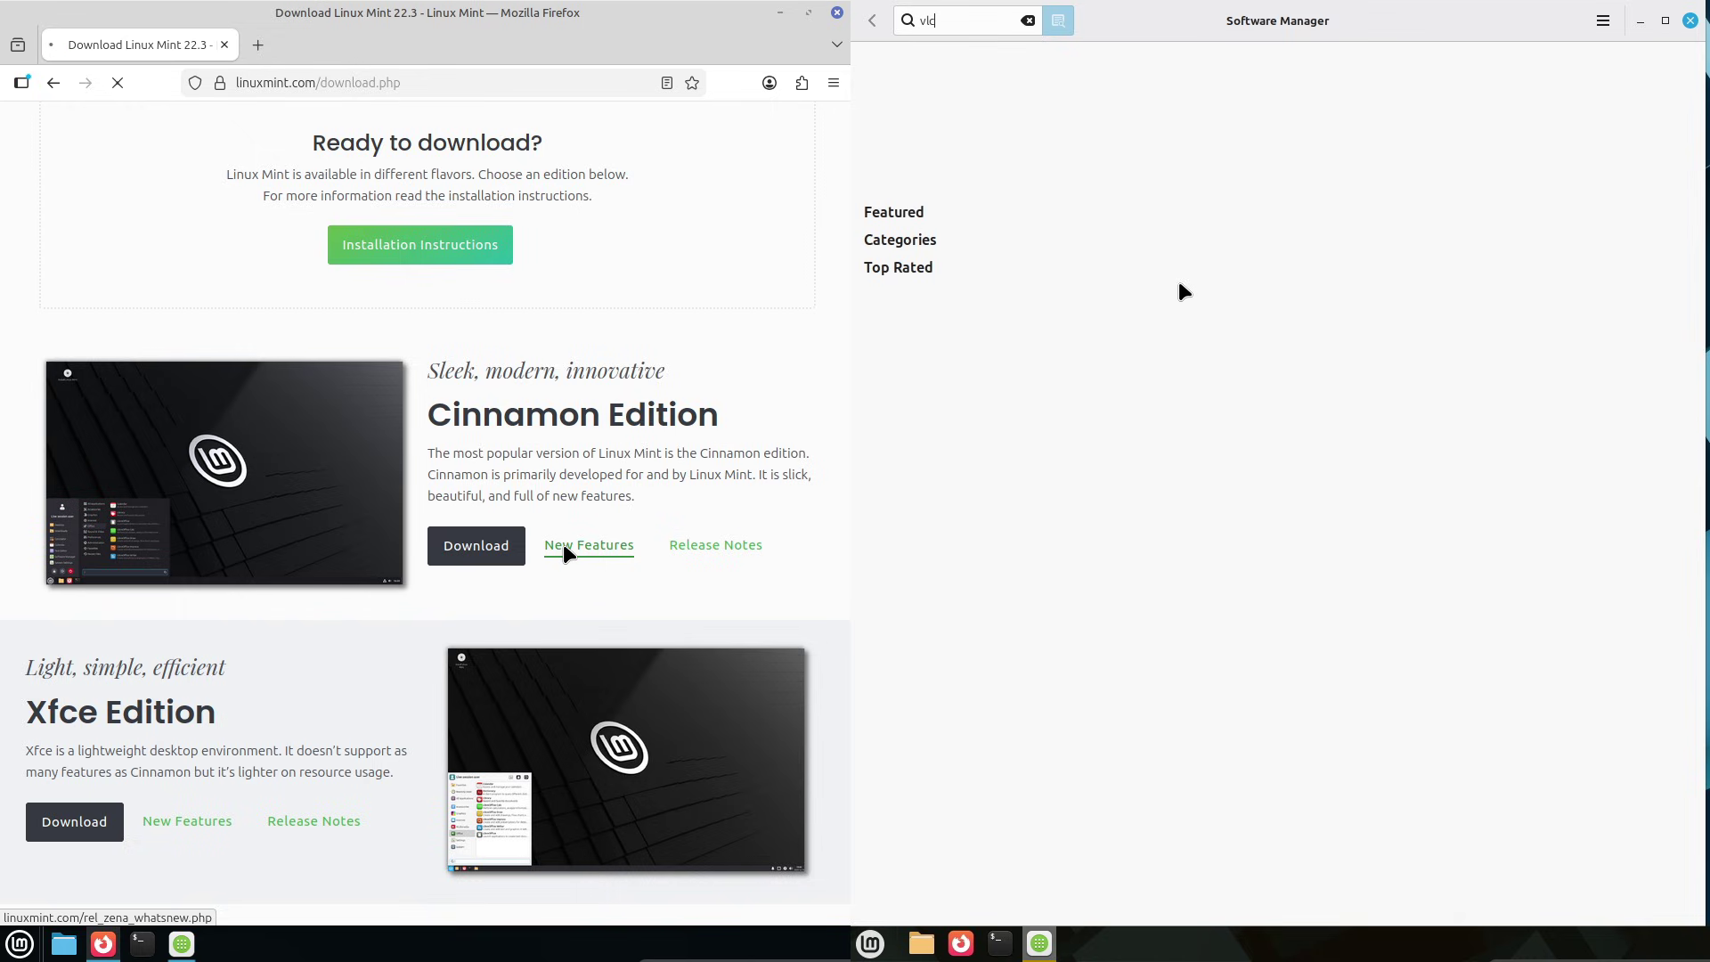
Step: List downloadable applets, then scroll to the Linux Mint 22.3 Cinnamon Edition download mirrors
{"action": "left_click_drag", "start_coordinate": [1432, 242], "coordinate": [852, 328]}
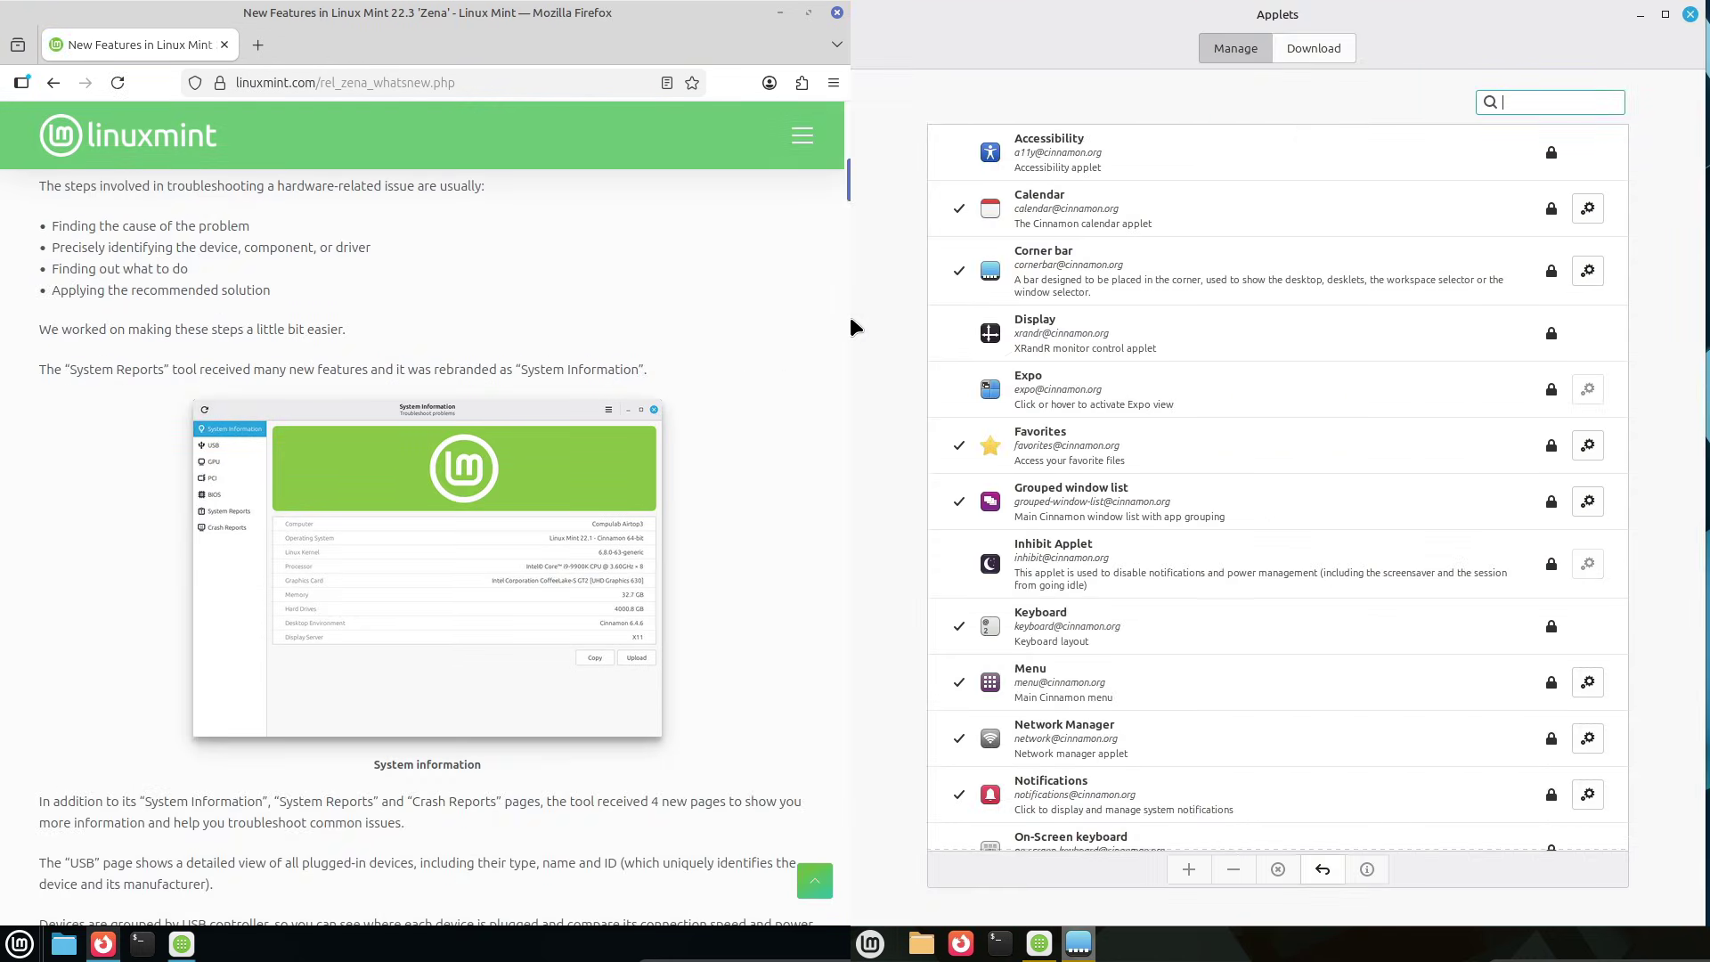
{"action": "left_click", "coordinate": [1306, 50]}
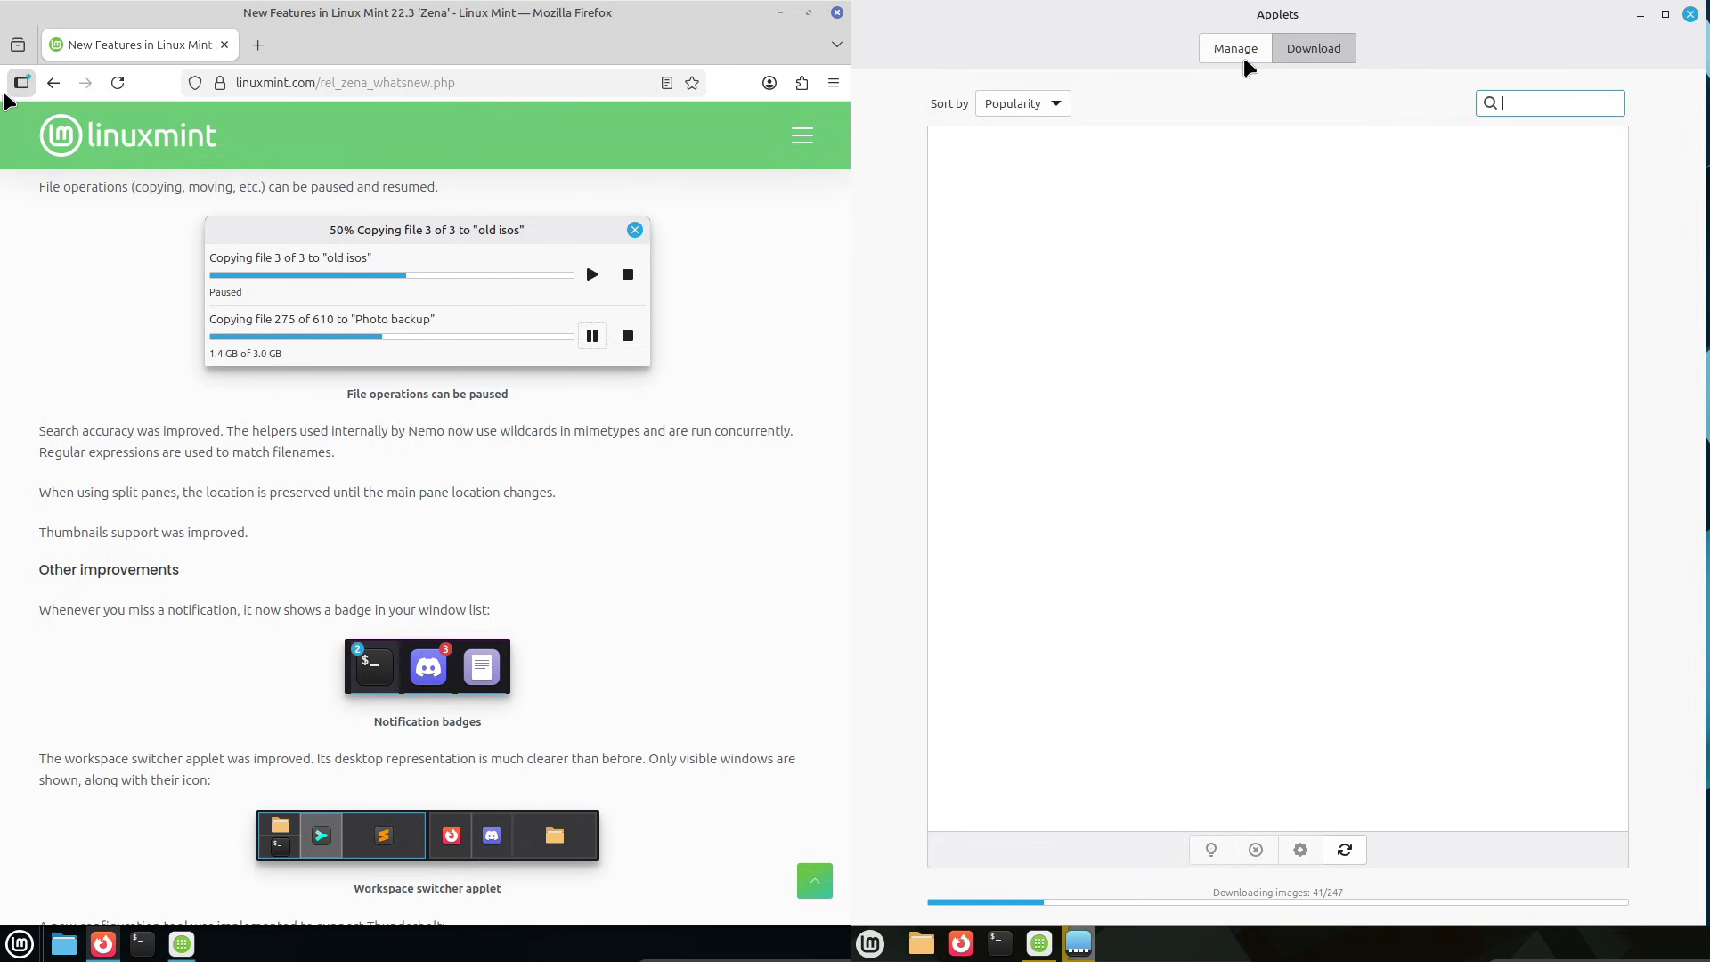
{"action": "left_click", "coordinate": [53, 83]}
{"action": "left_click", "coordinate": [484, 559]}
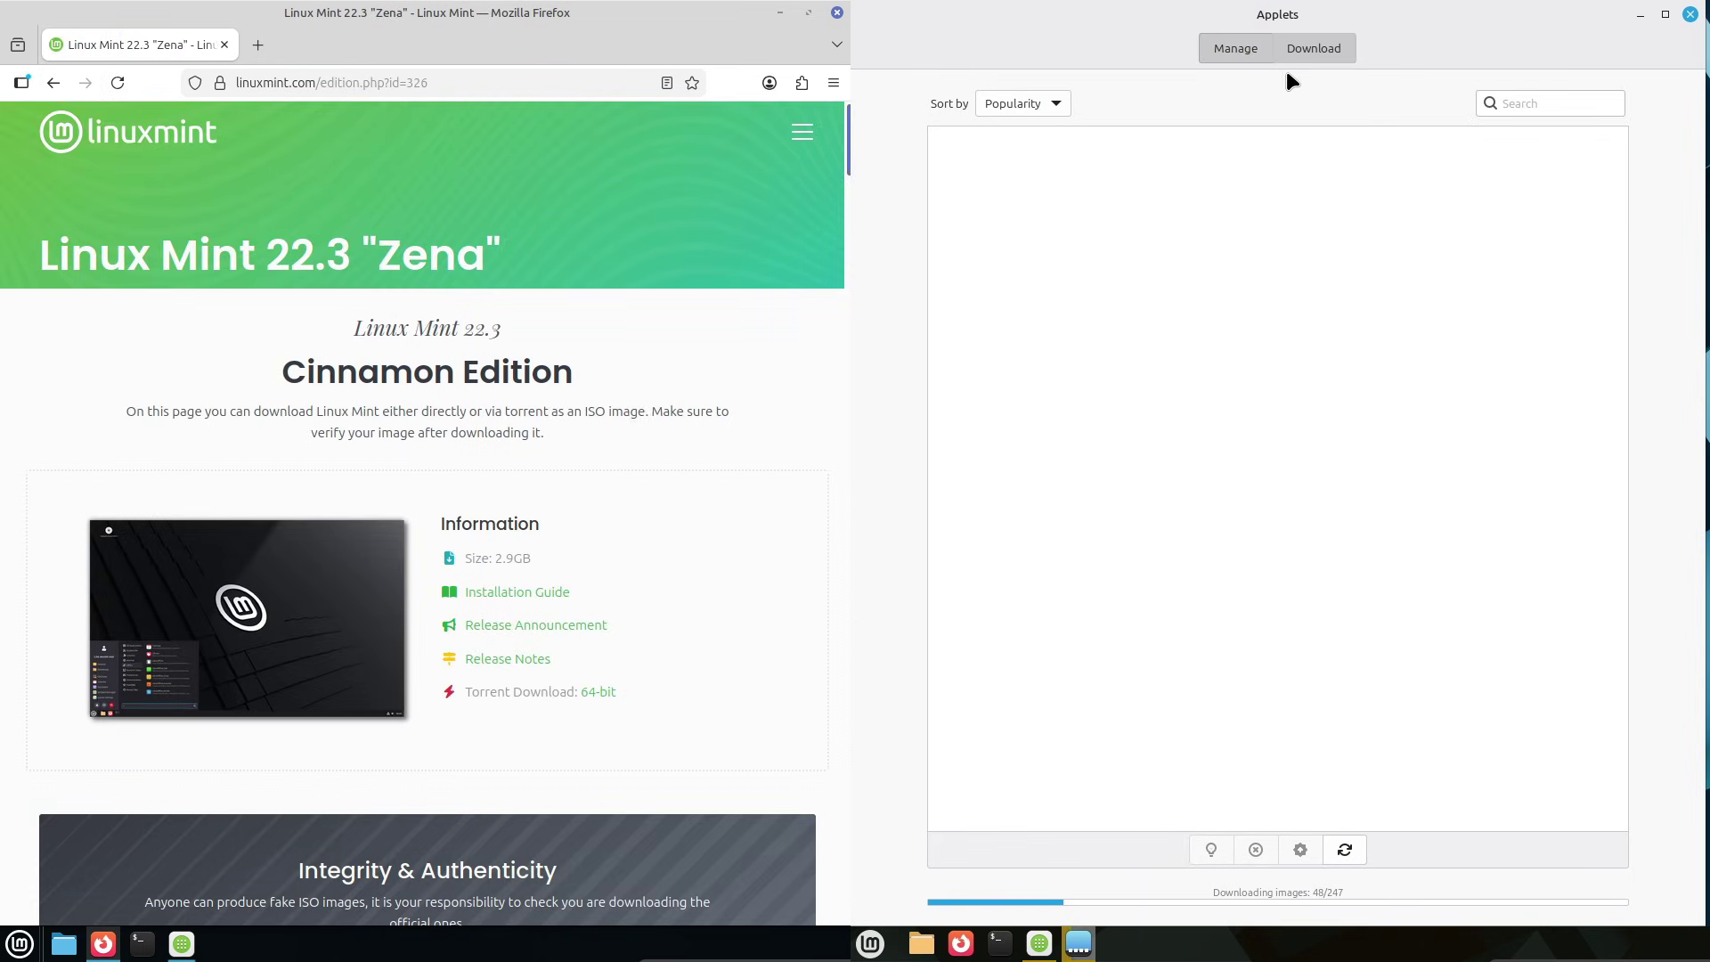
{"action": "scroll", "coordinate": [277, 492], "scroll_direction": "down", "scroll_amount": 7}
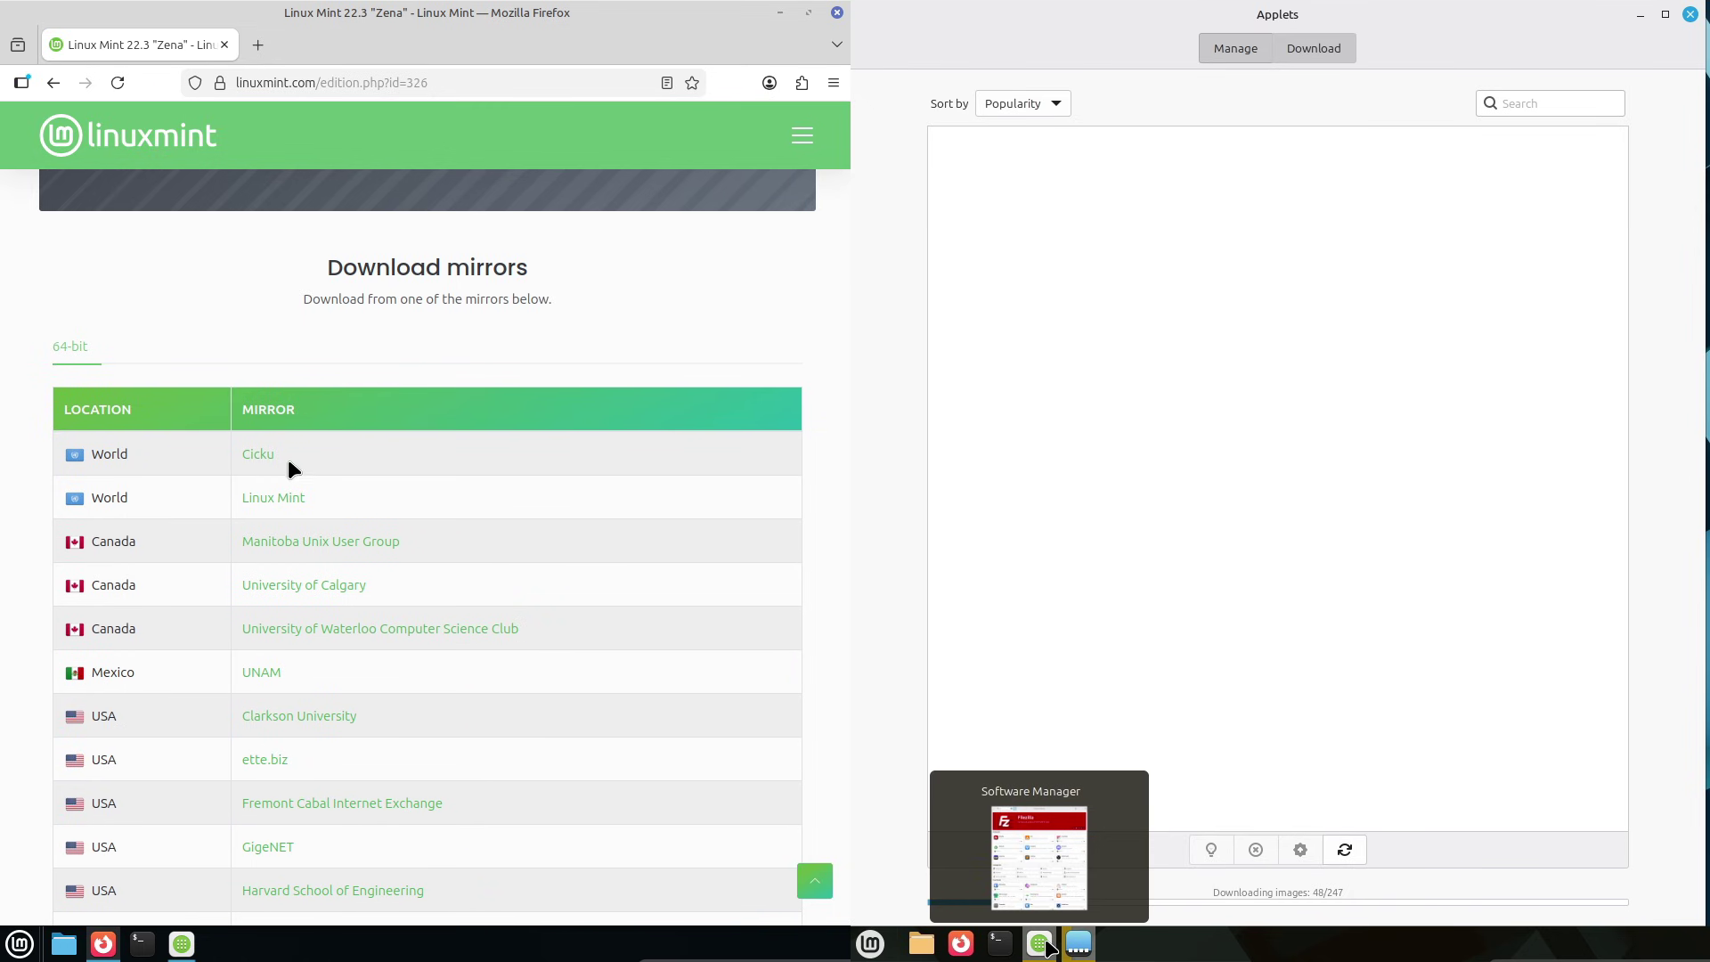
Step: Search Software Manager for 'vlc', cancel the ISO download and close Firefox
{"action": "left_click", "coordinate": [1040, 944]}
{"action": "type", "text": "vlc"}
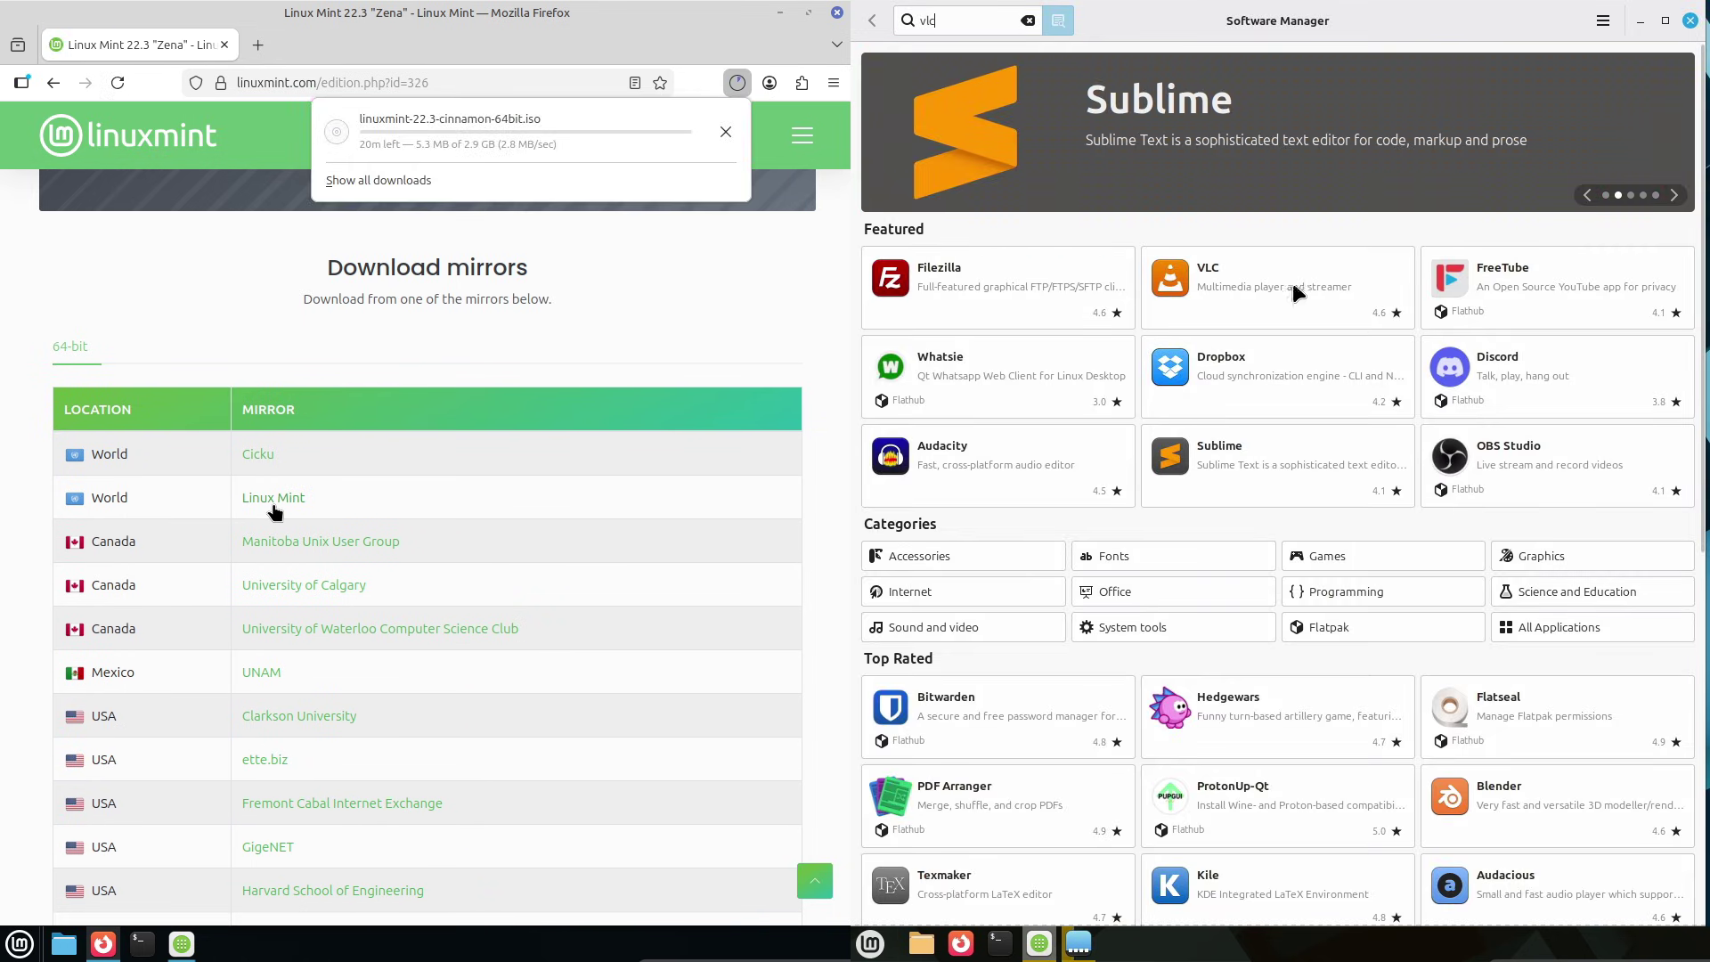
{"action": "left_click", "coordinate": [725, 132]}
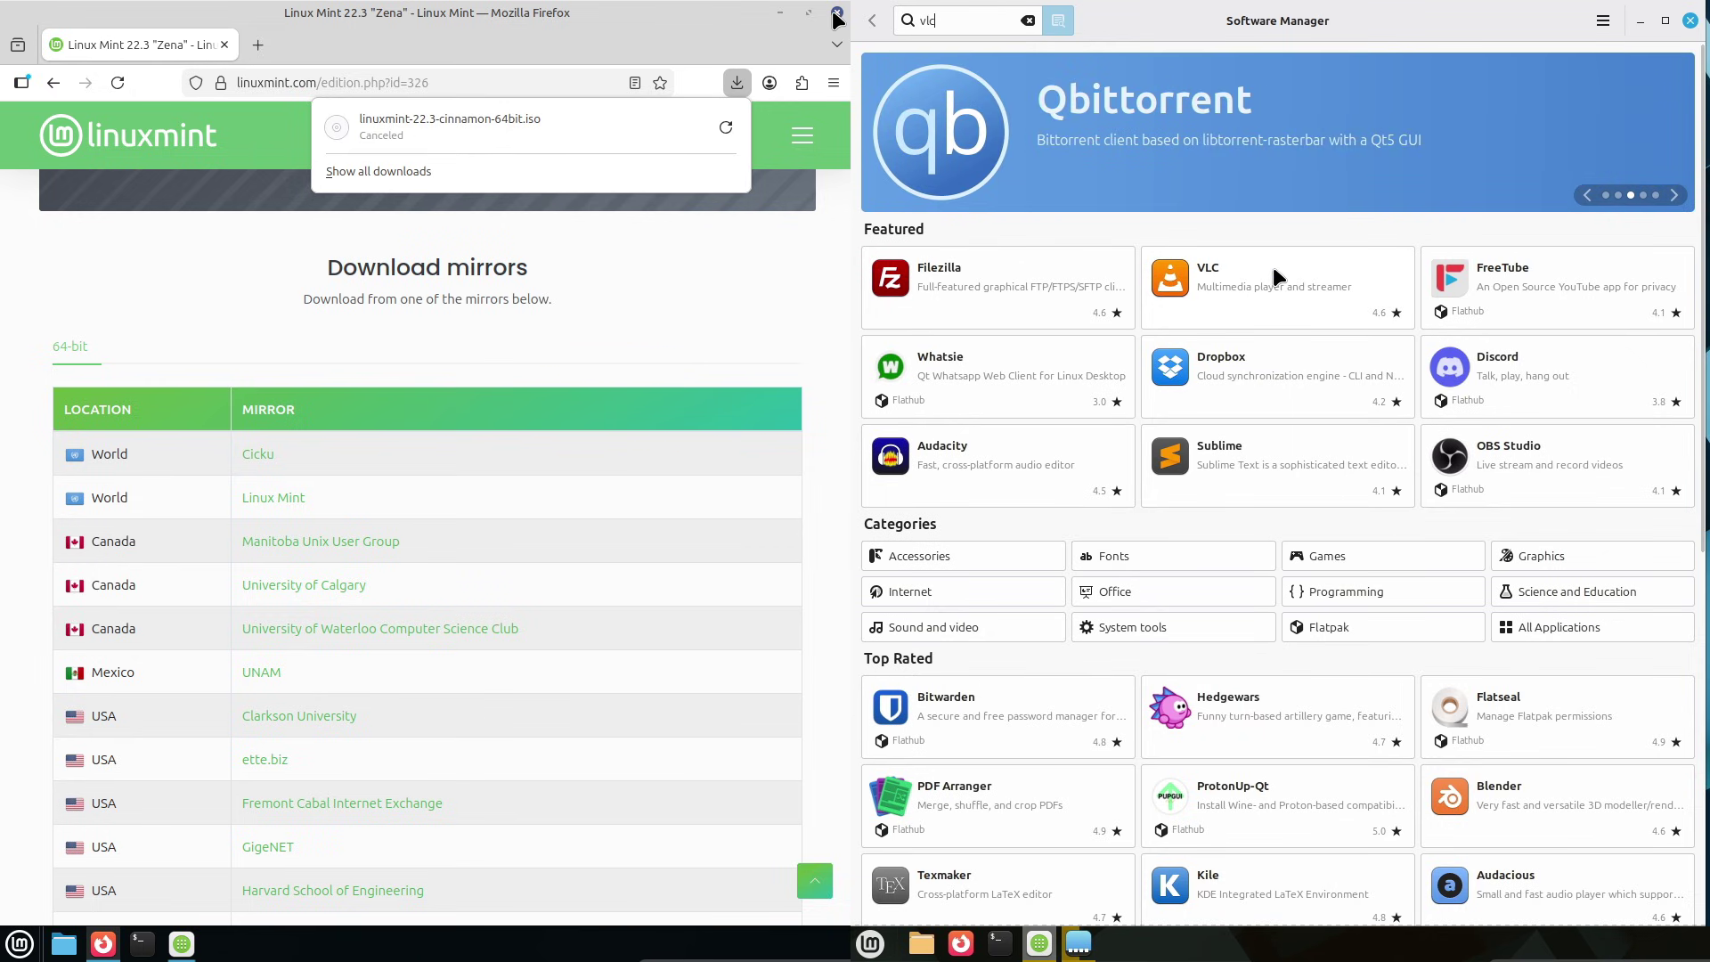
{"action": "left_click", "coordinate": [837, 12]}
Step: View VLC's details and user reviews, then return to the Software Manager home page
{"action": "left_click", "coordinate": [1274, 265]}
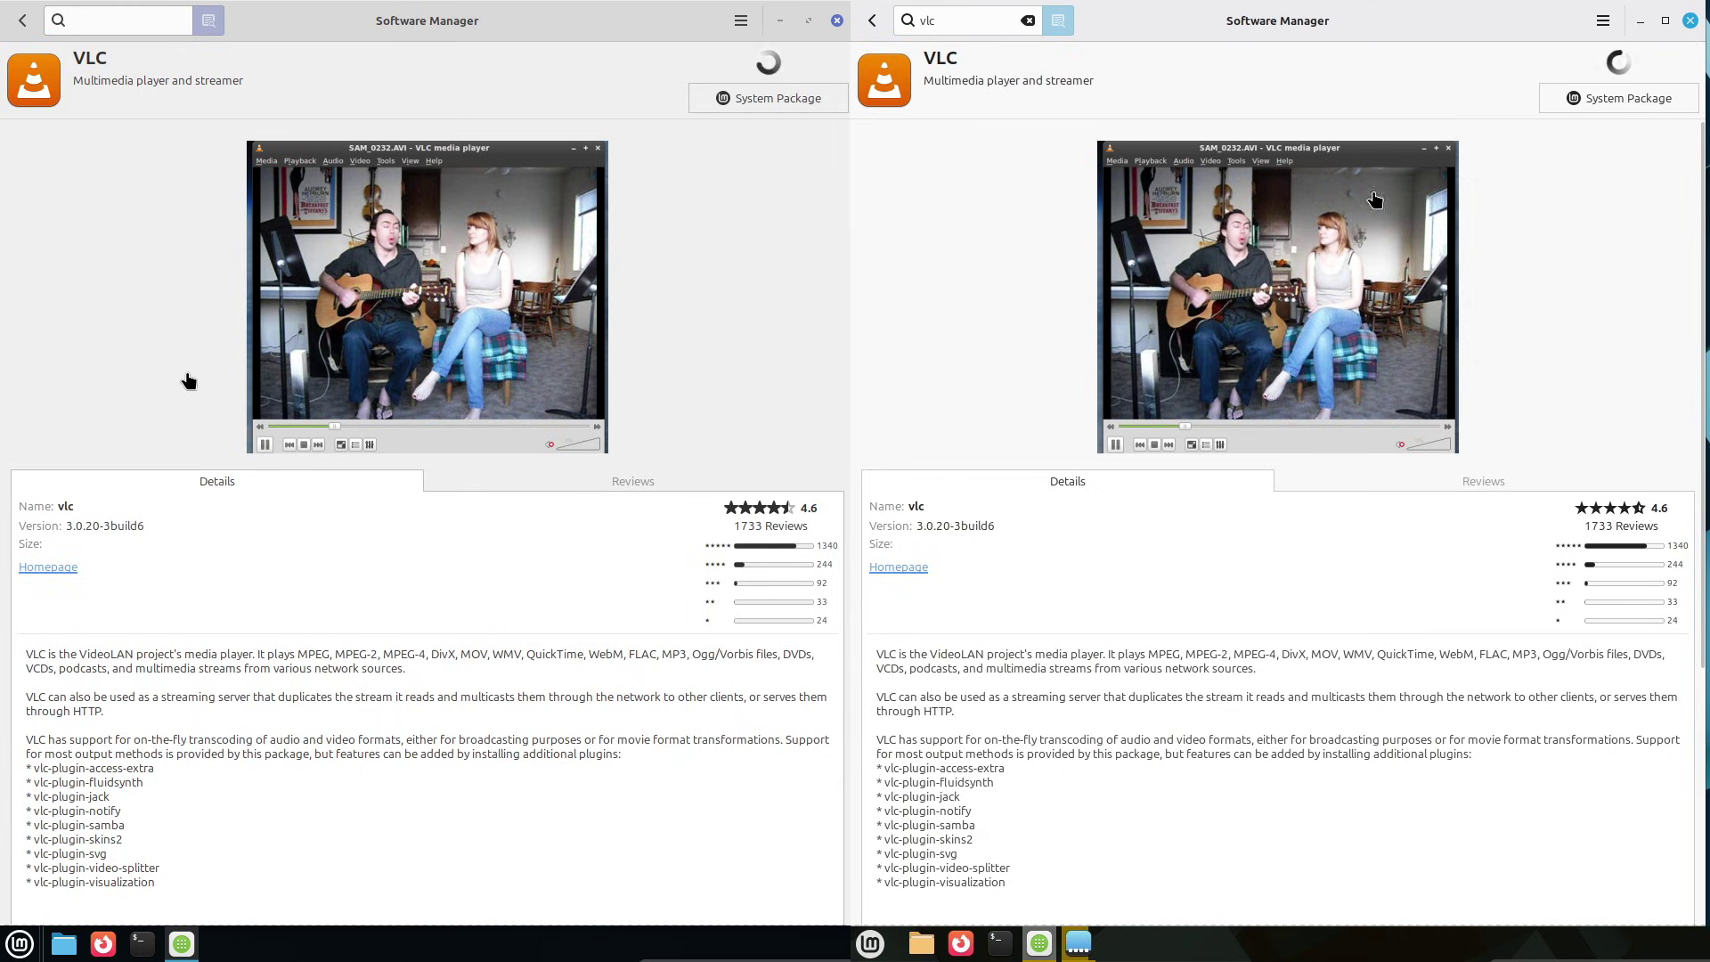
{"action": "left_click", "coordinate": [1442, 481]}
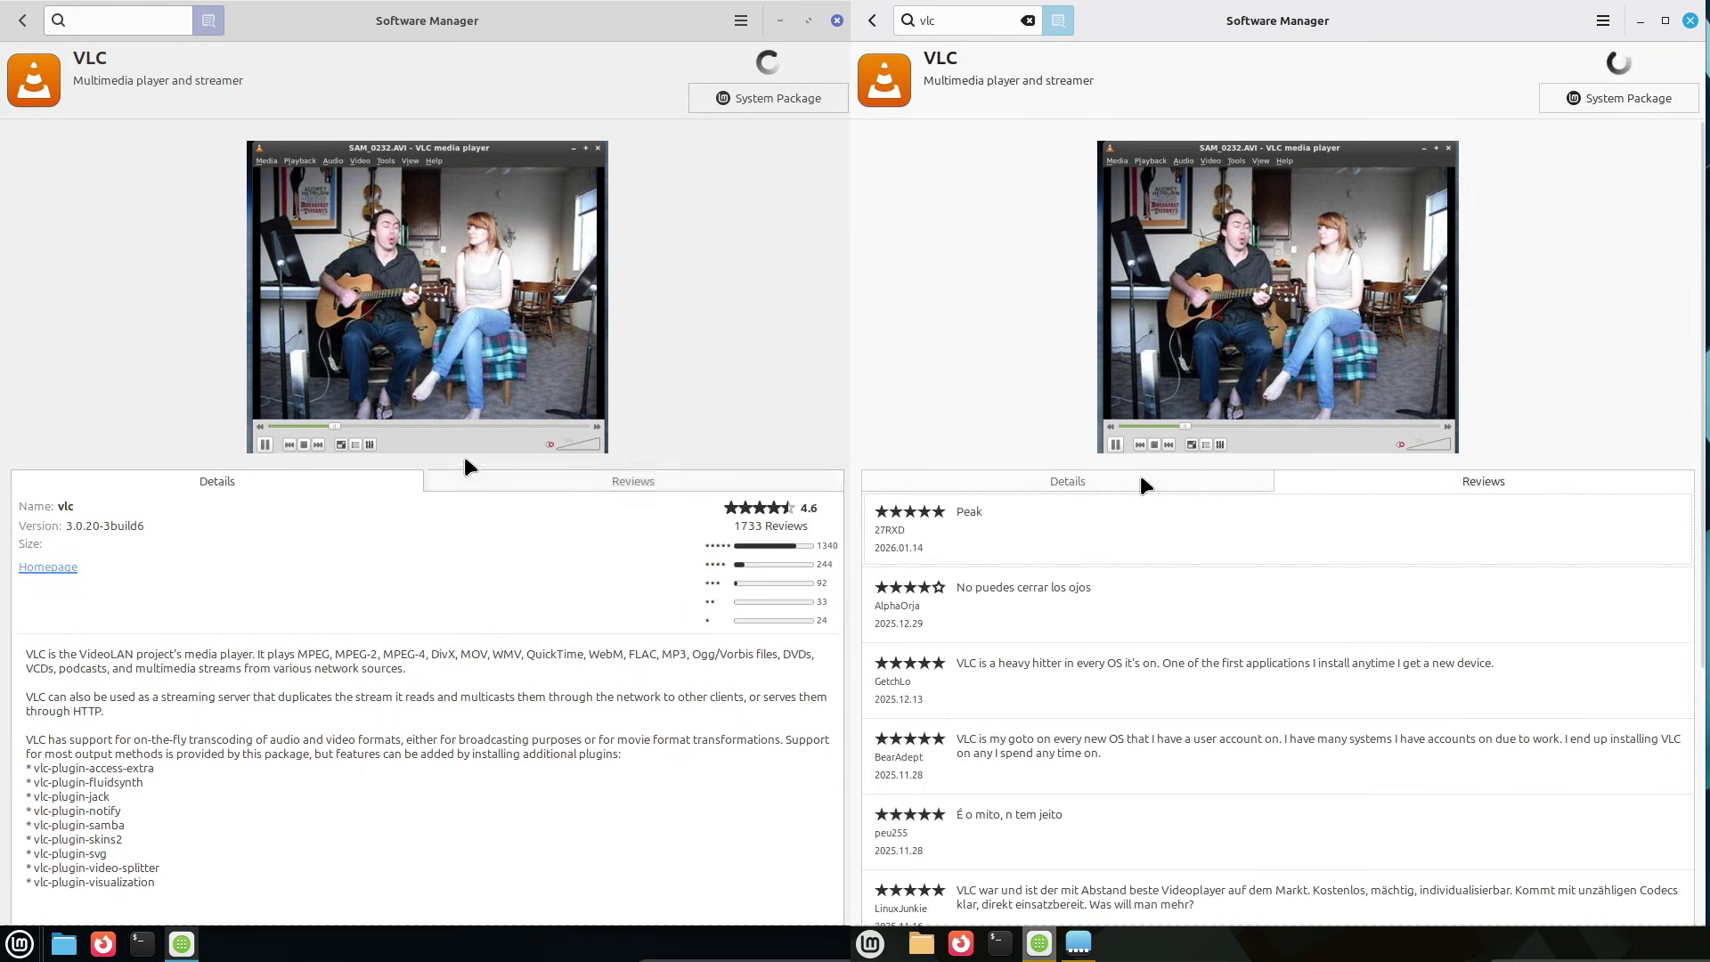
{"action": "left_click", "coordinate": [1064, 480]}
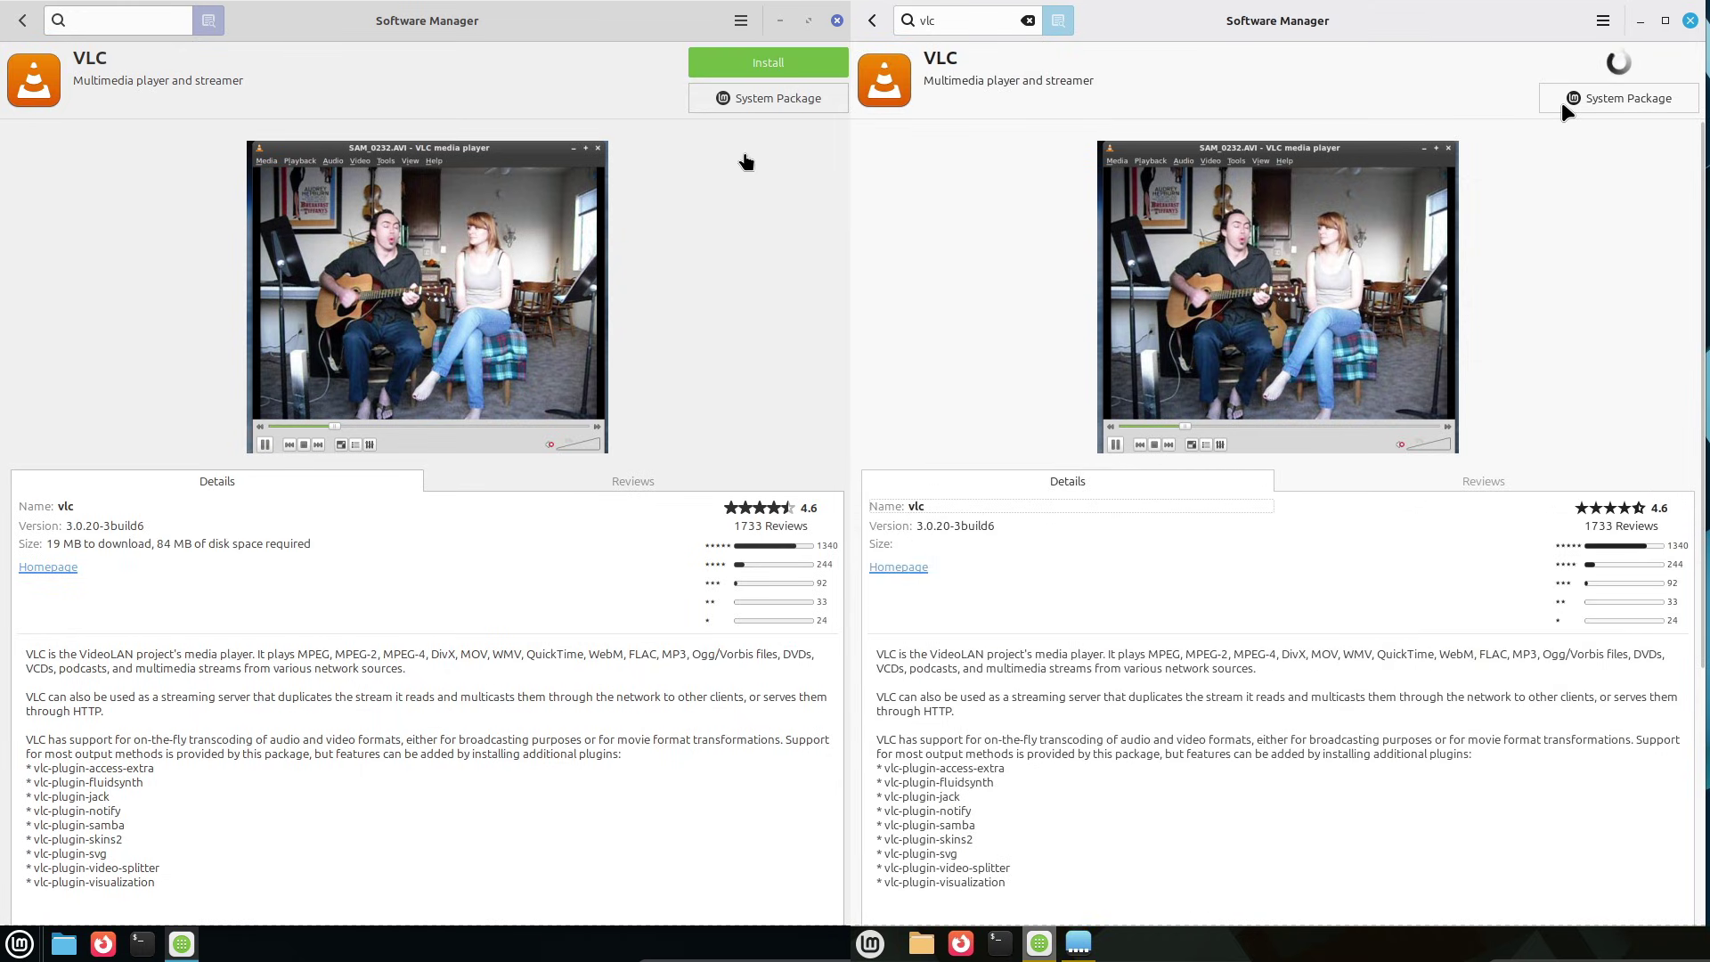
{"action": "left_click", "coordinate": [22, 20]}
{"action": "left_click", "coordinate": [1690, 20]}
Step: Open the Prism Launcher page, sort applets by Date, and open the Sublime page
{"action": "left_click", "coordinate": [369, 746]}
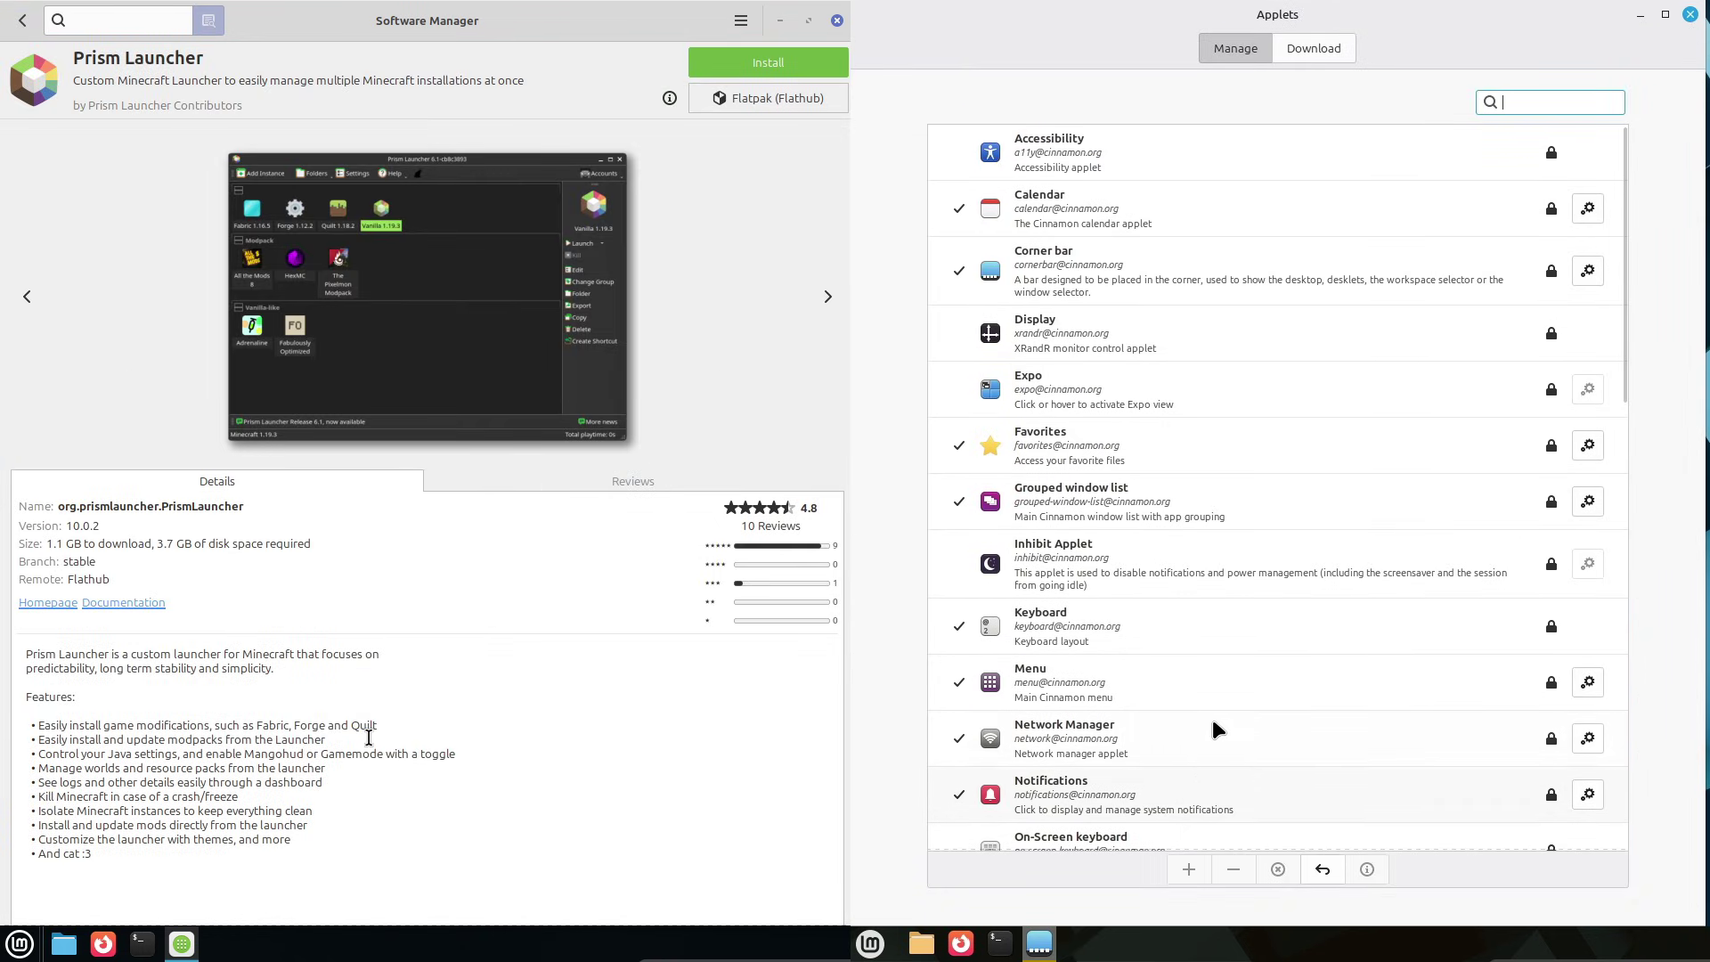
{"action": "left_click", "coordinate": [19, 22]}
{"action": "left_click", "coordinate": [1055, 105]}
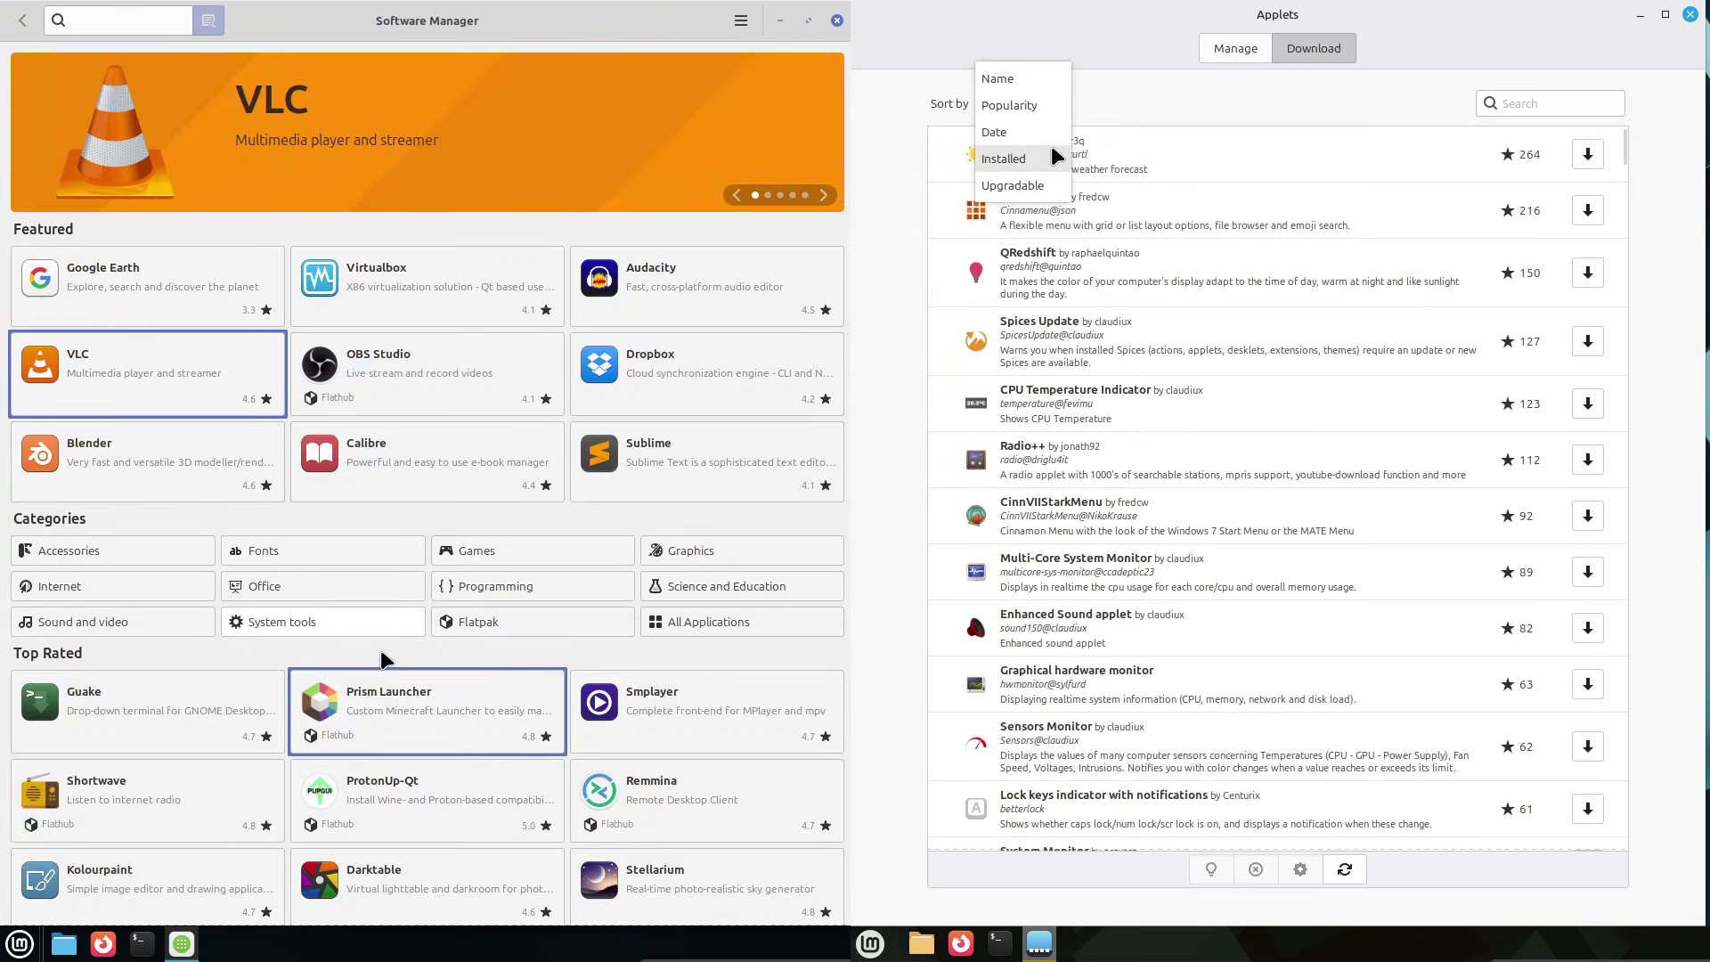
{"action": "left_click", "coordinate": [1024, 132]}
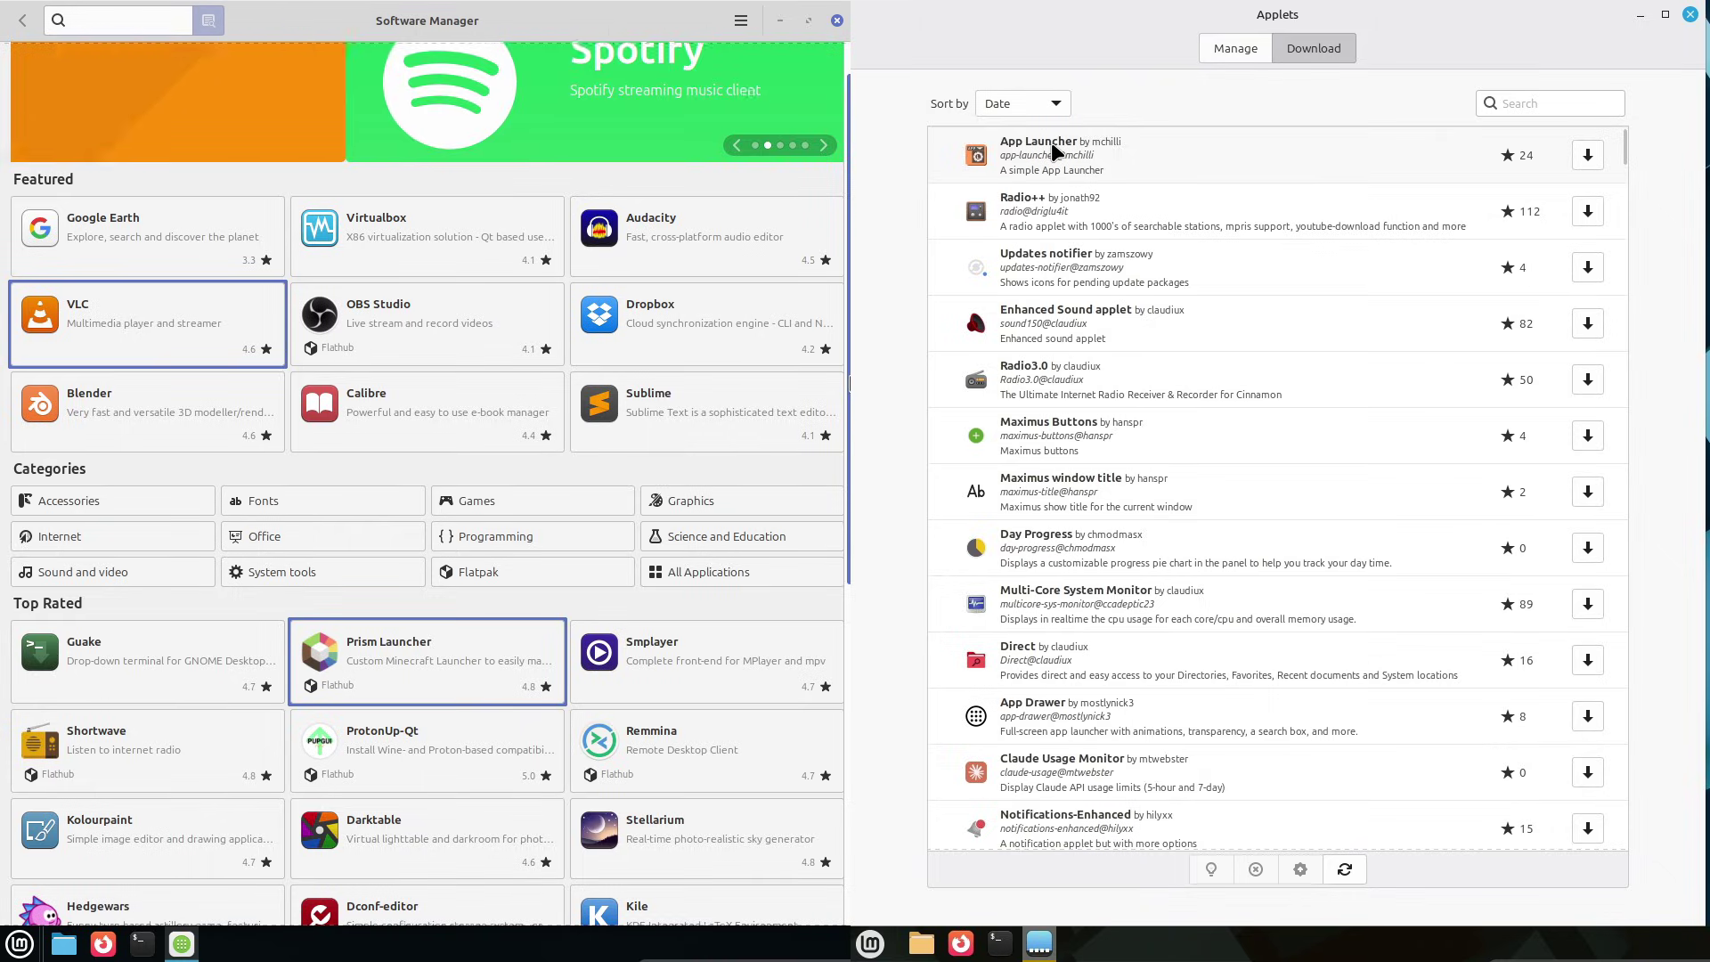
{"action": "left_click", "coordinate": [721, 390]}
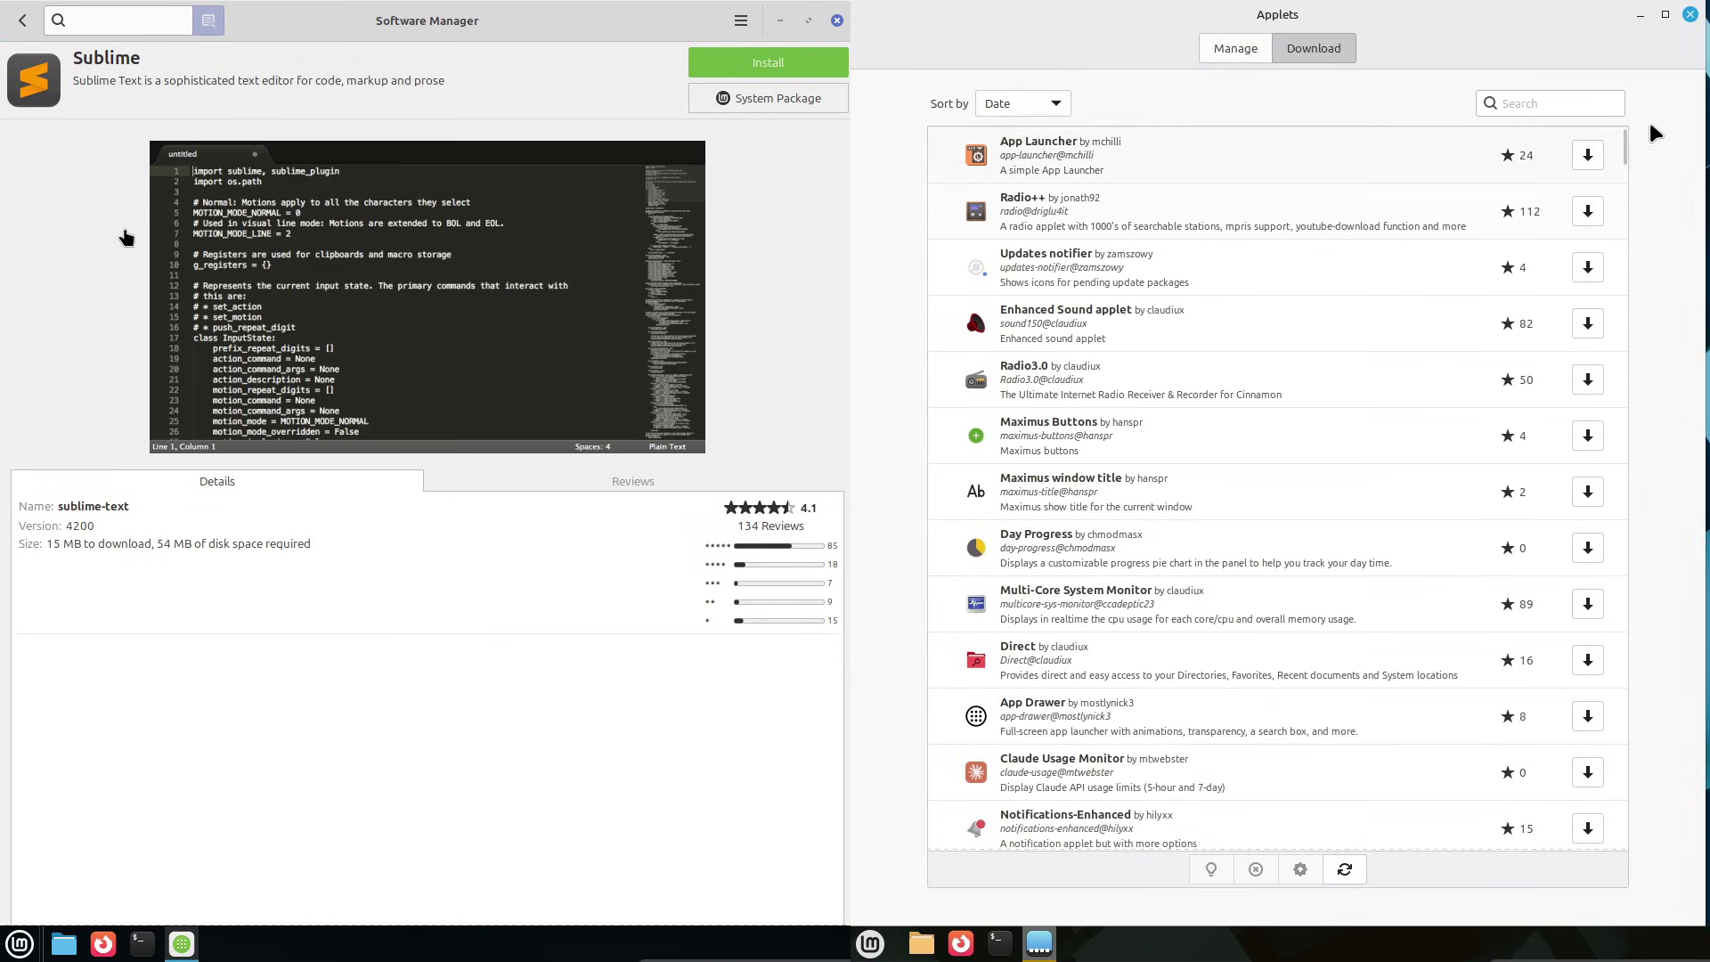
Step: Open Software Manager preferences and confirm version 8.4.0 in About, closing the applets manager
{"action": "left_click", "coordinate": [740, 19]}
{"action": "left_click", "coordinate": [775, 118]}
{"action": "left_click", "coordinate": [1238, 169]}
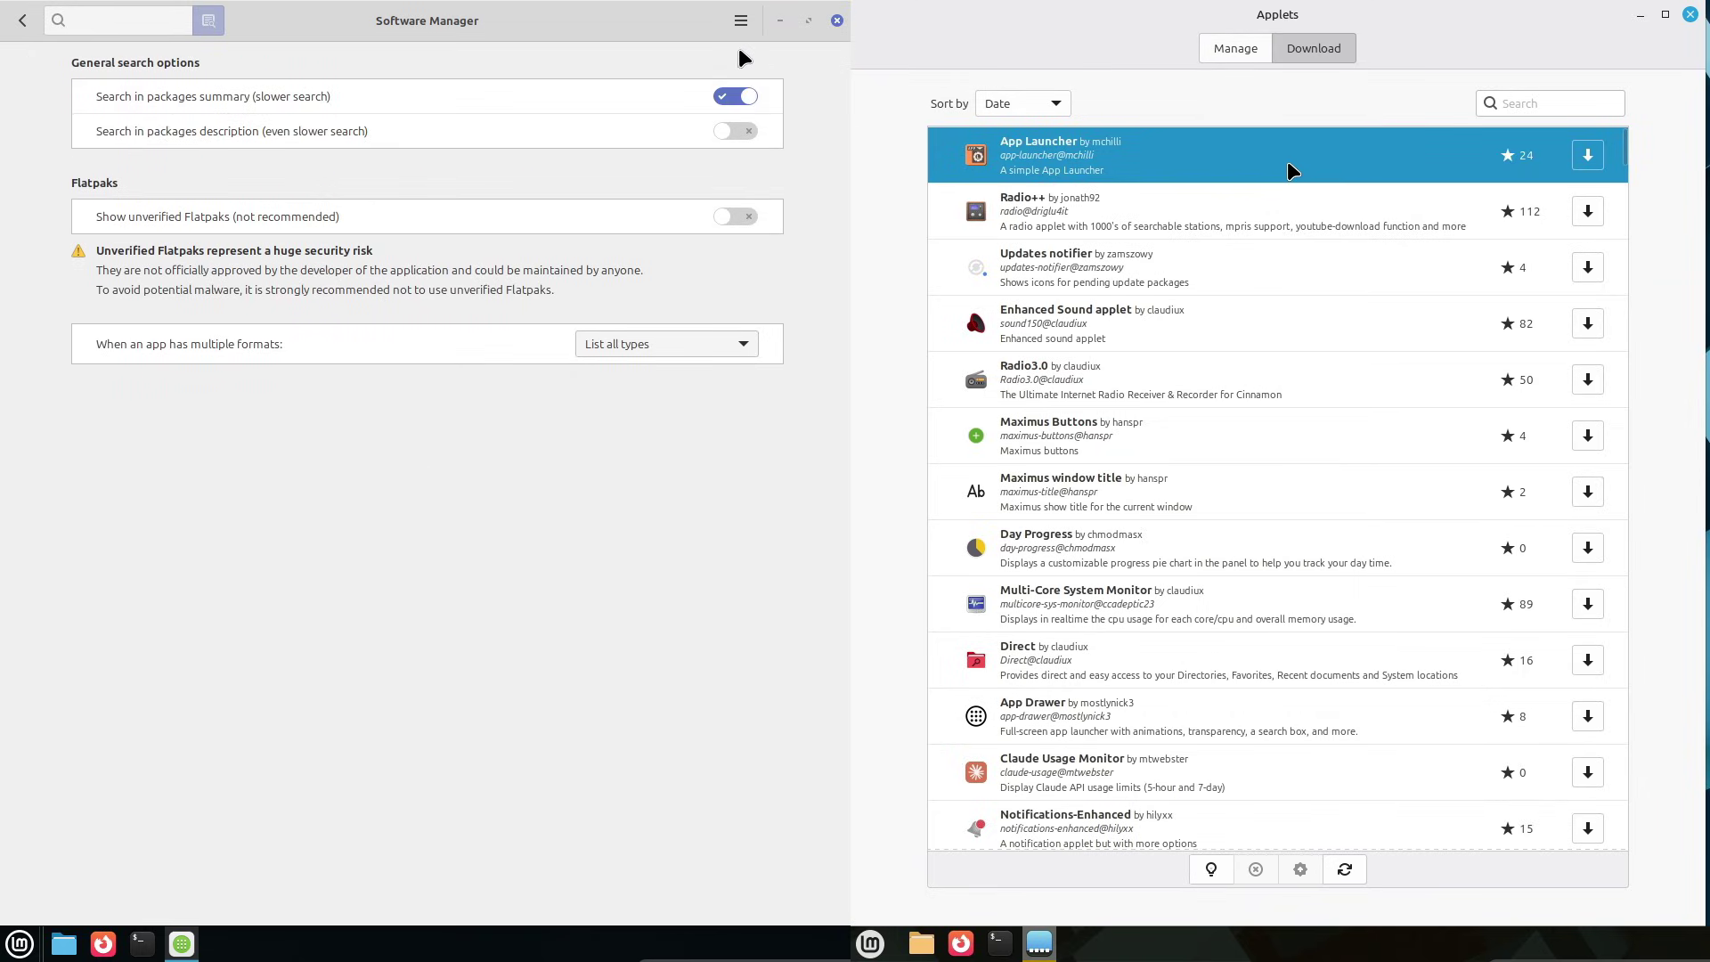
{"action": "left_click", "coordinate": [741, 20]}
{"action": "left_click", "coordinate": [766, 145]}
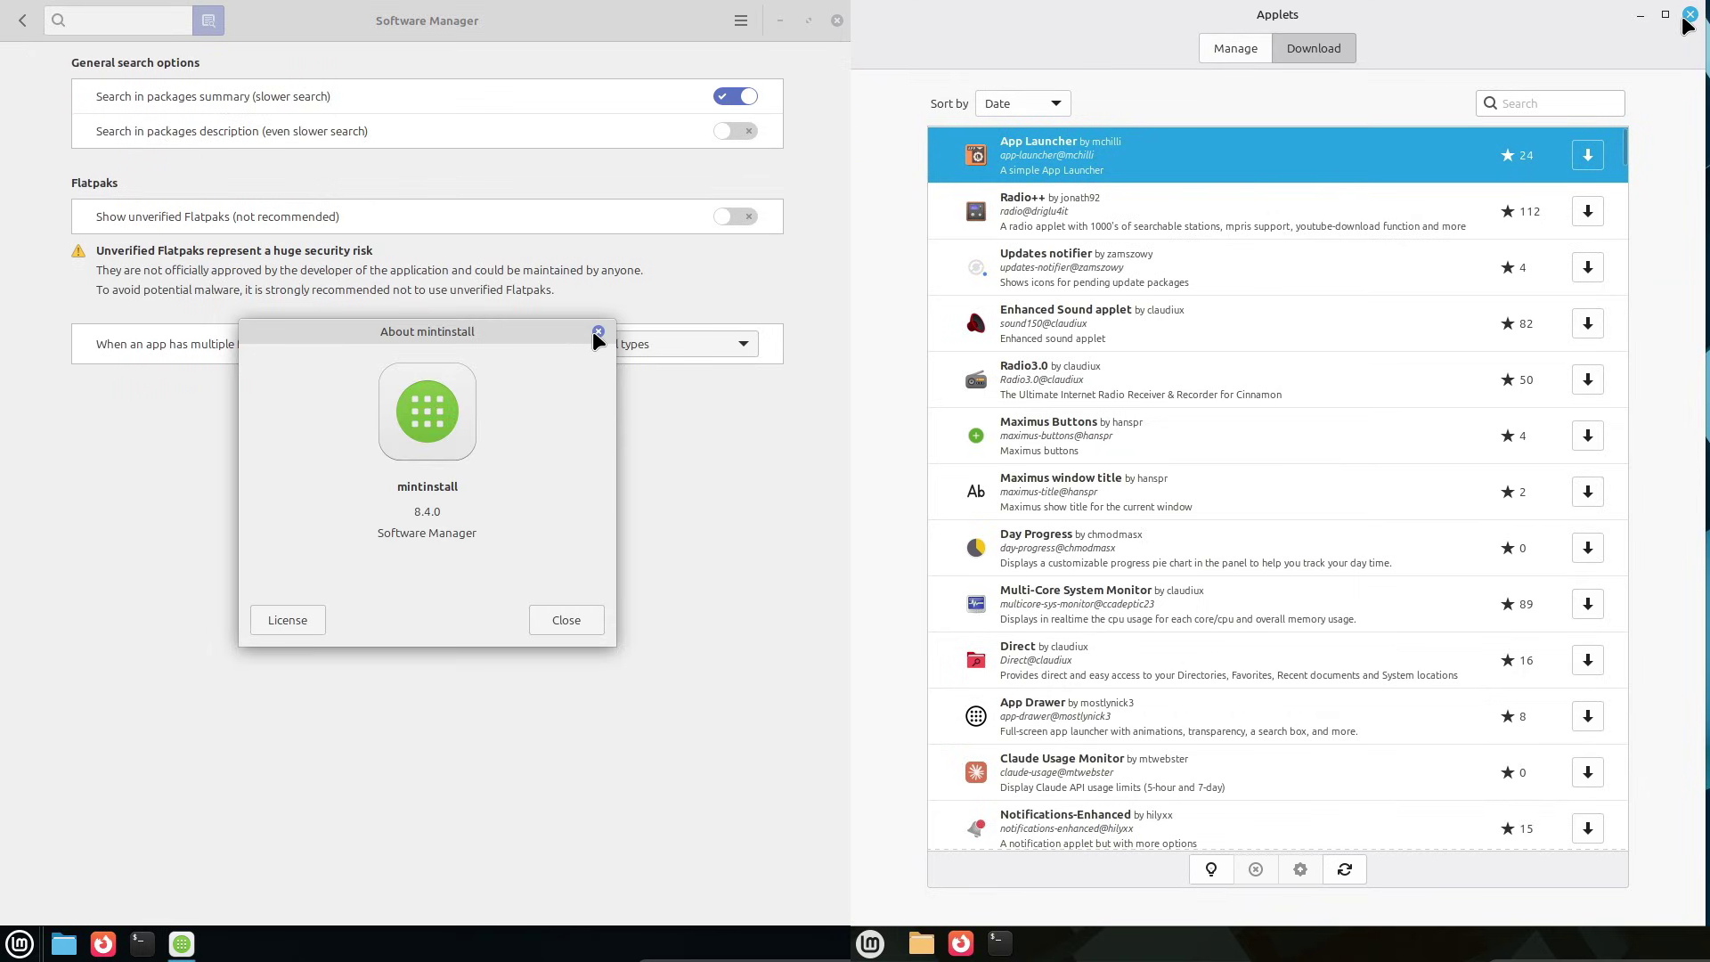
{"action": "left_click", "coordinate": [1689, 15]}
{"action": "left_click", "coordinate": [598, 332]}
{"action": "left_click", "coordinate": [740, 25]}
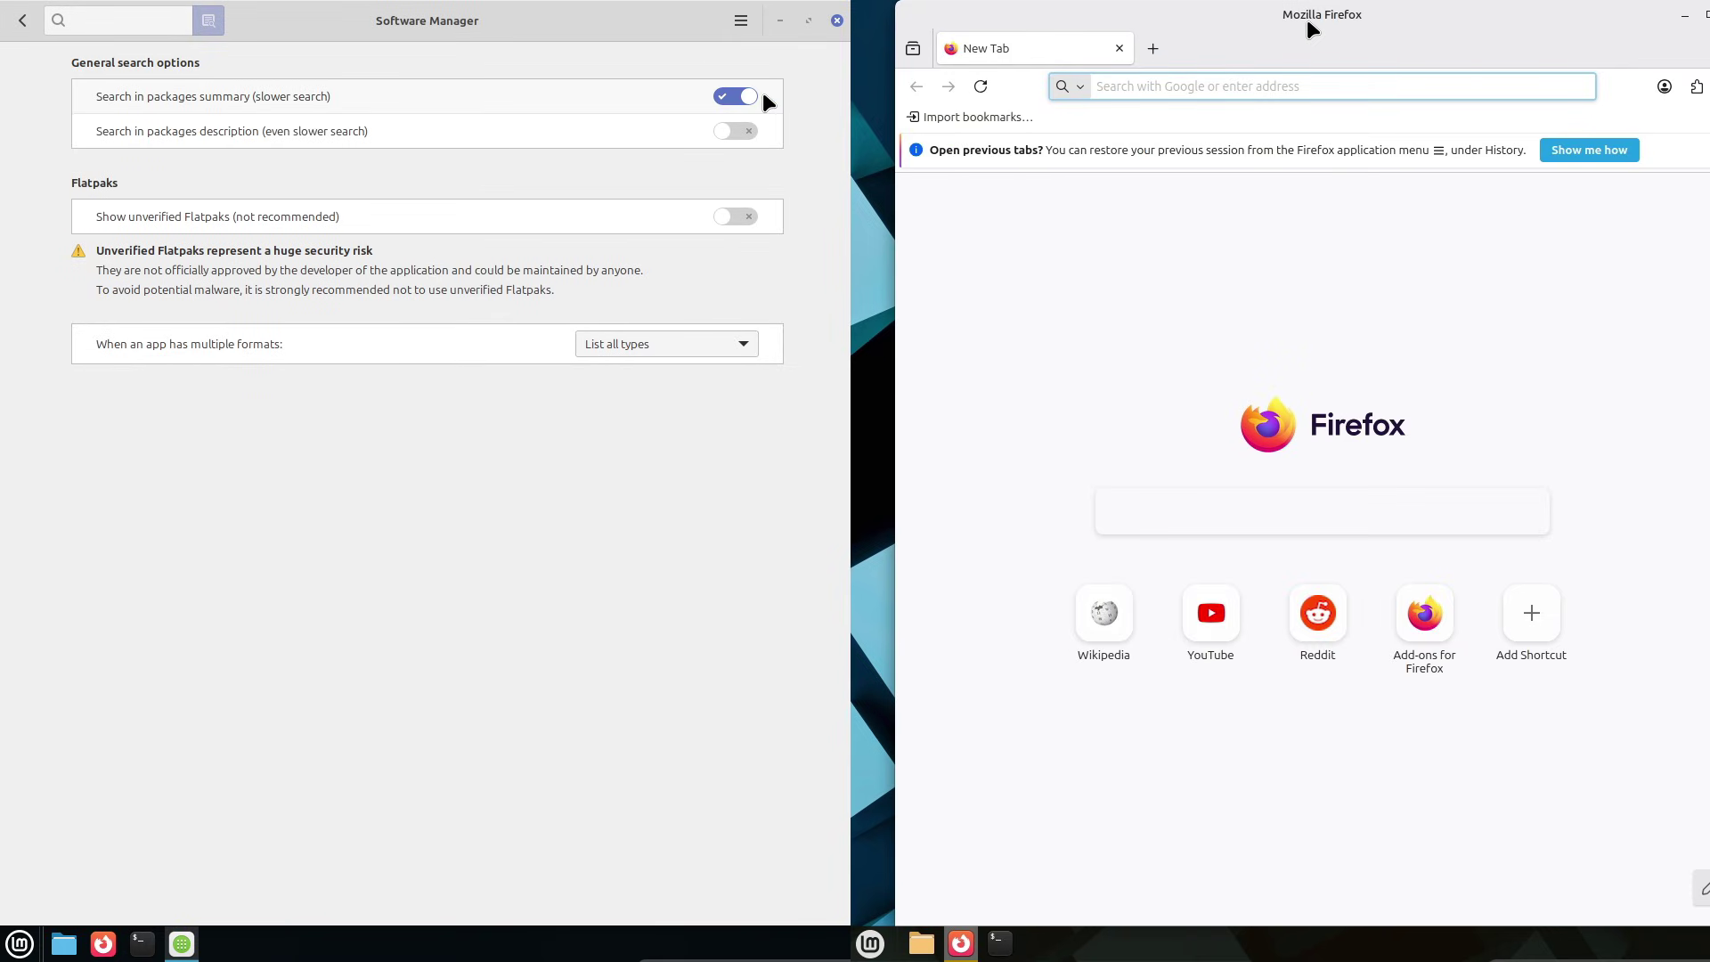
Step: Snap Firefox left, open Software Sources beside it, and enter 'linux mint' in Firefox
{"action": "left_click_drag", "start_coordinate": [1307, 21], "coordinate": [885, 158]}
{"action": "left_click_drag", "start_coordinate": [885, 157], "coordinate": [852, 174]}
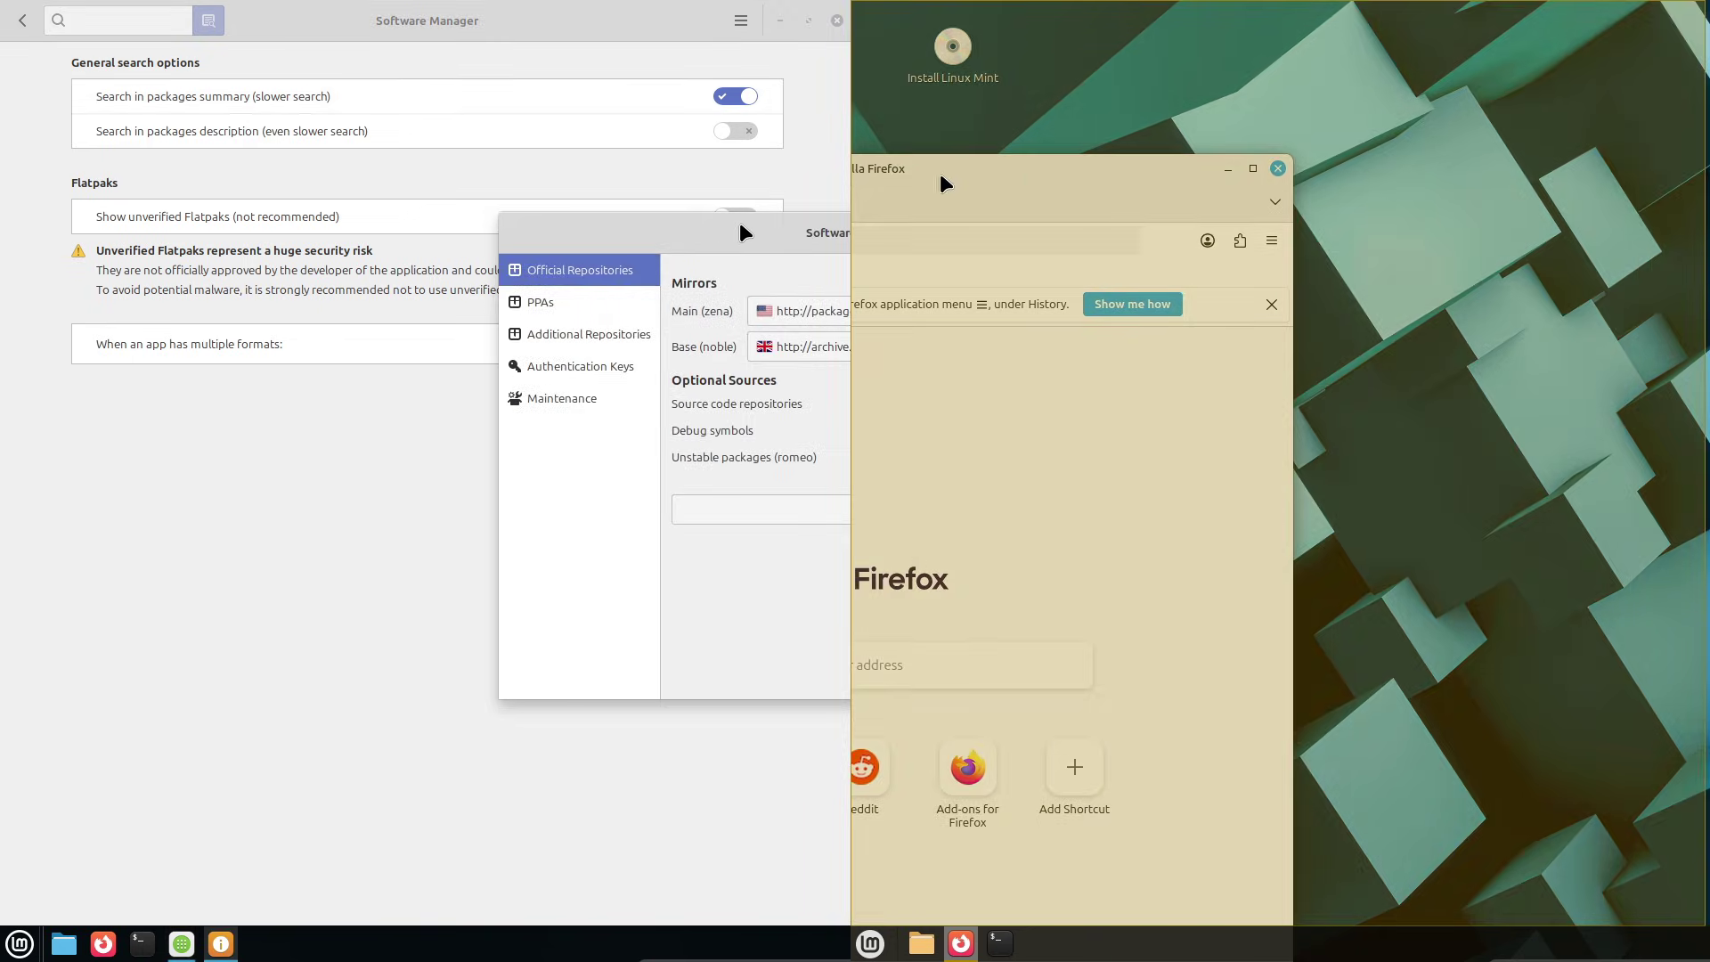
{"action": "left_click_drag", "start_coordinate": [744, 232], "coordinate": [292, 164]}
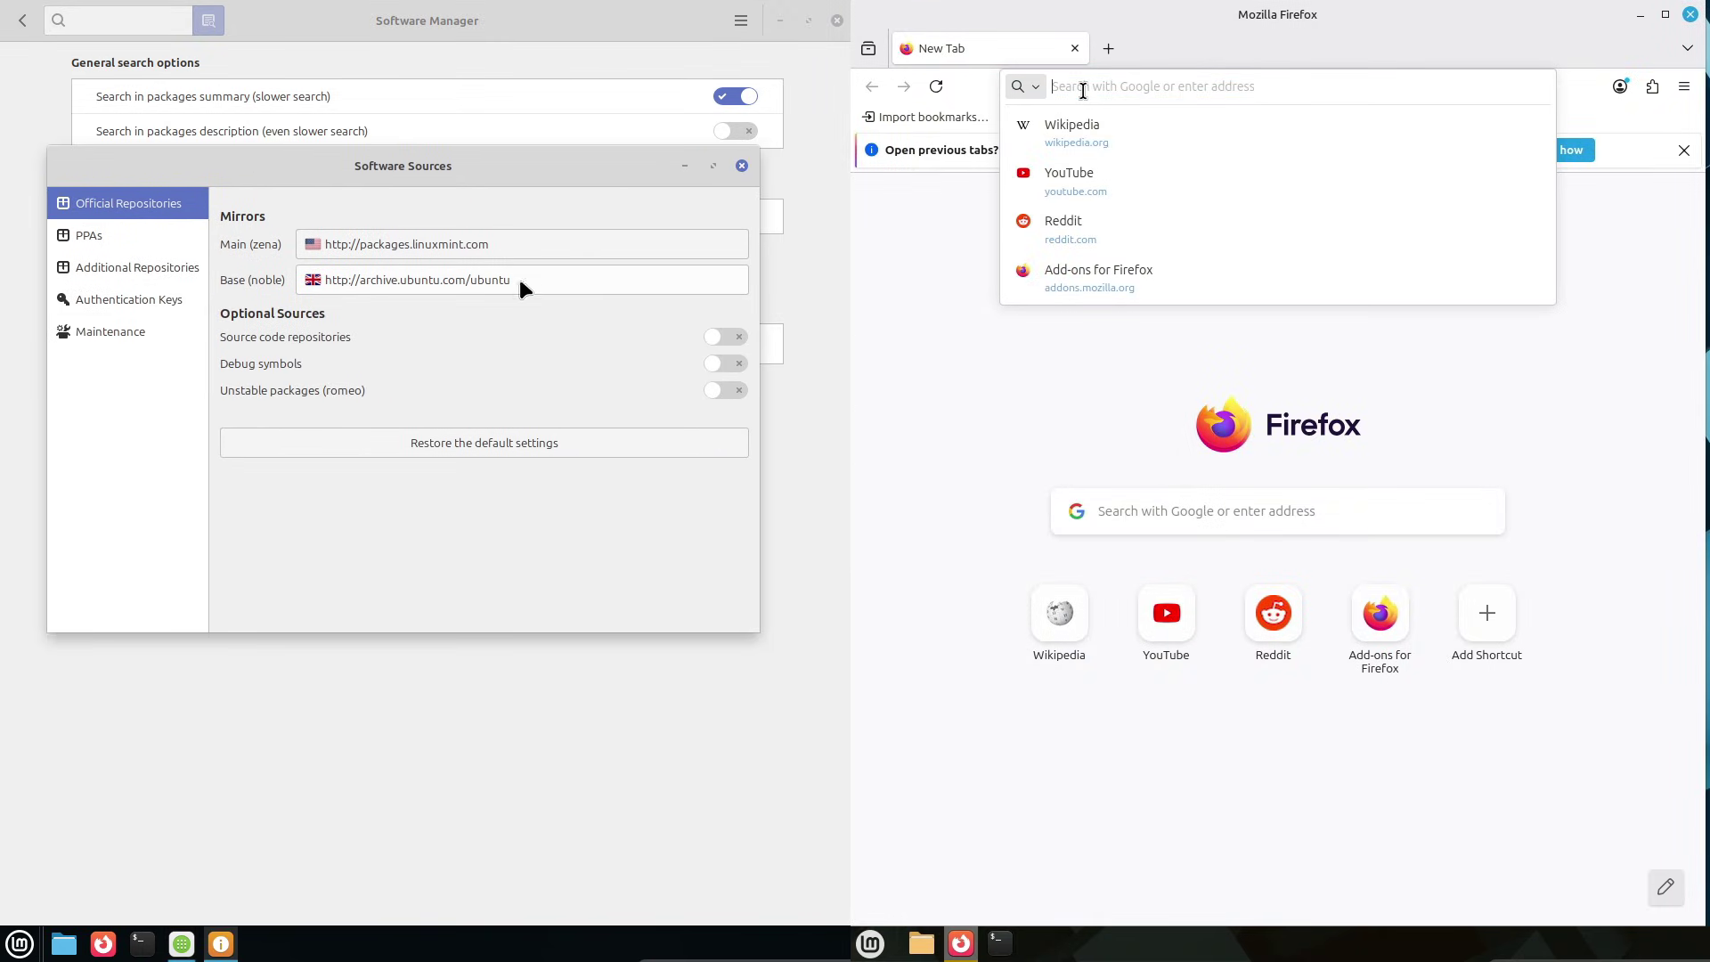
{"action": "type", "text": "linux mint"}
Step: Browse the PPA, additional repositories, keys and maintenance tabs while searching 'linux mint'
{"action": "left_click", "coordinate": [178, 234]}
{"action": "left_click", "coordinate": [105, 268]}
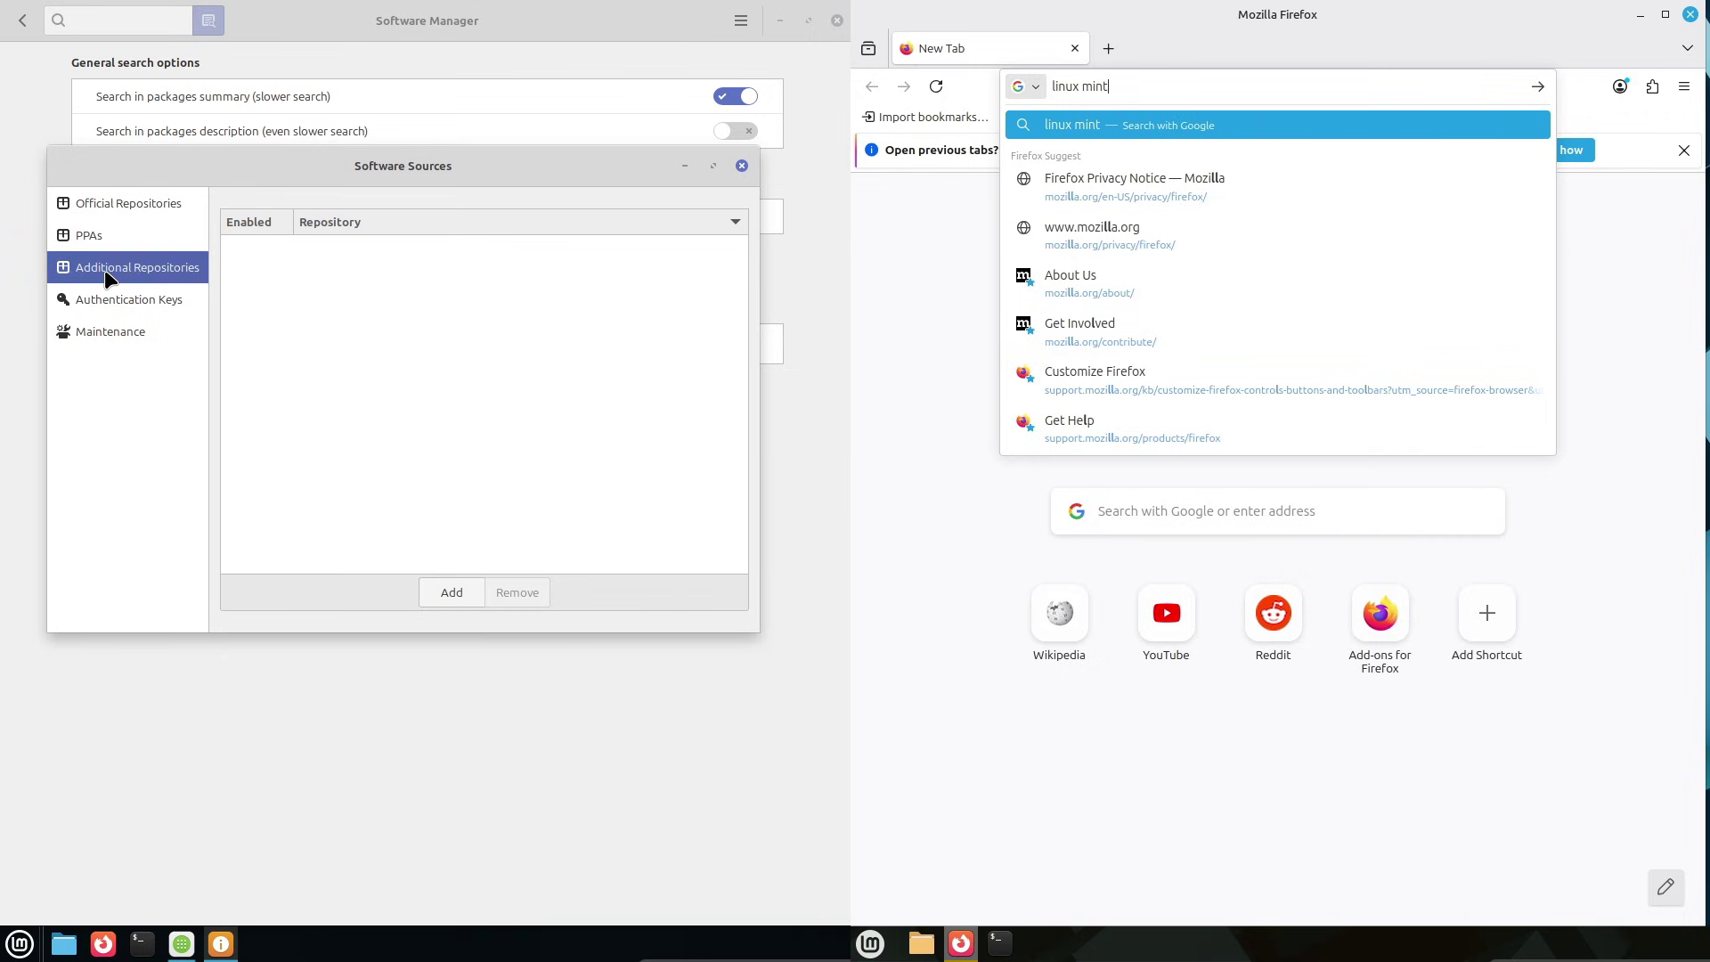
{"action": "left_click", "coordinate": [109, 294]}
{"action": "left_click", "coordinate": [110, 333]}
{"action": "key", "text": "Return"}
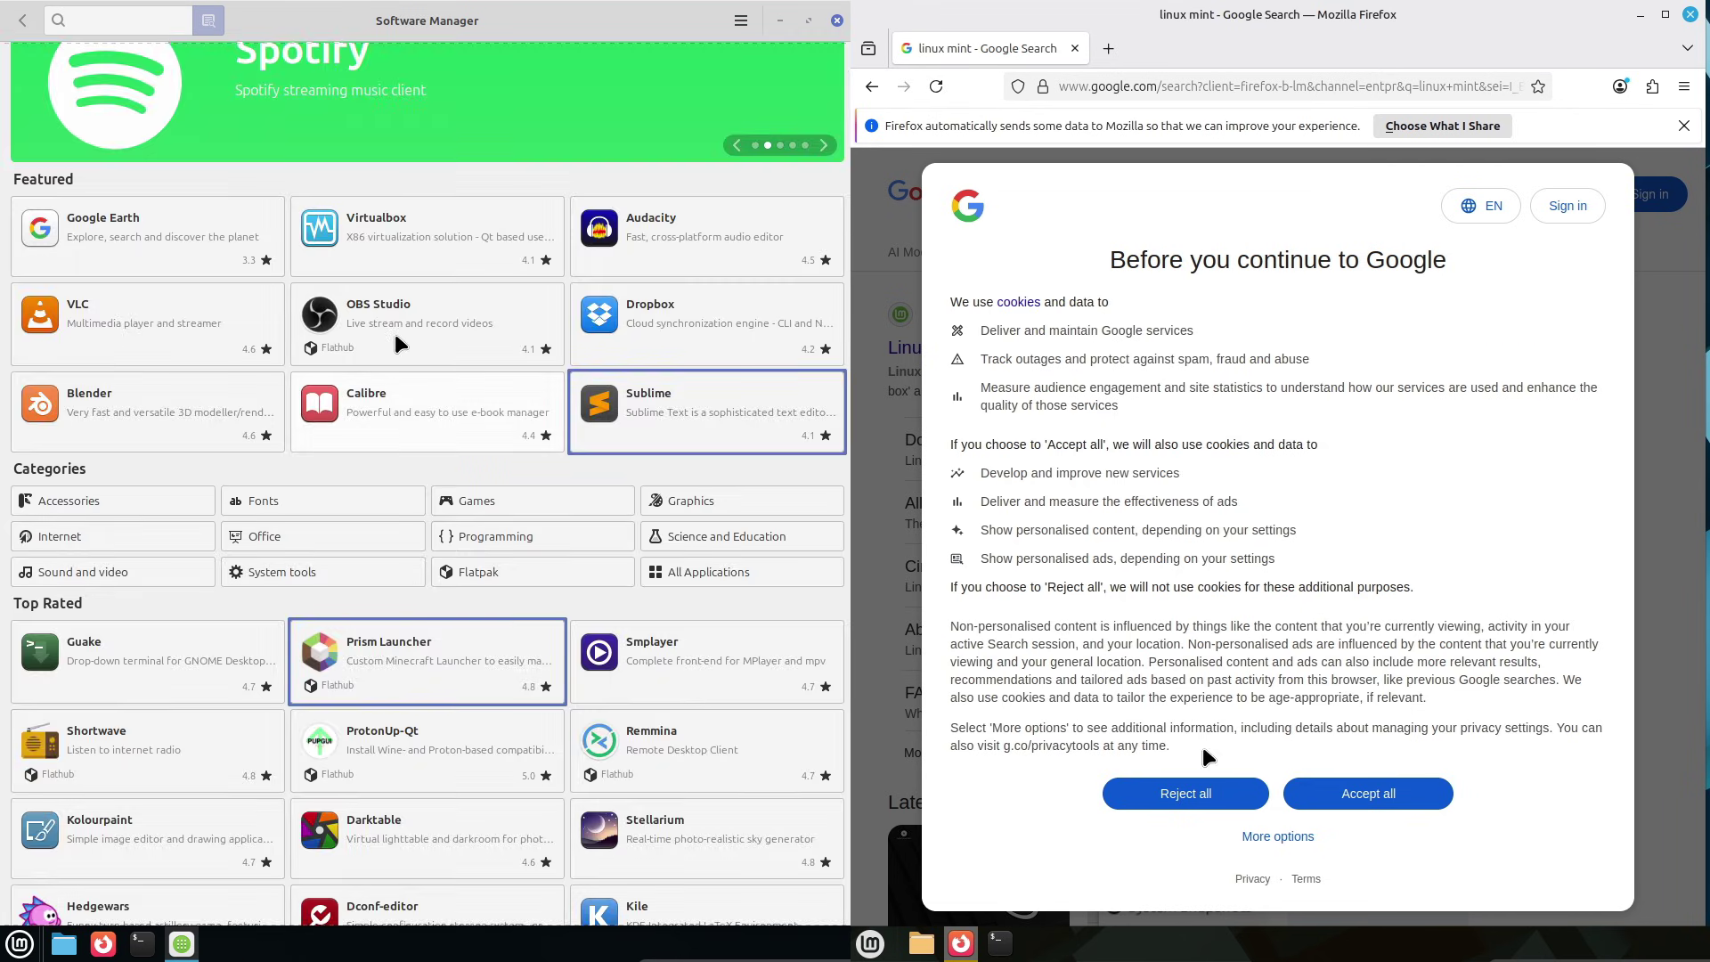
Step: Reject Google's cookies, open the linuxmint.com result, and view VirtualBox's details
{"action": "left_click", "coordinate": [1189, 793]}
{"action": "left_click", "coordinate": [321, 249]}
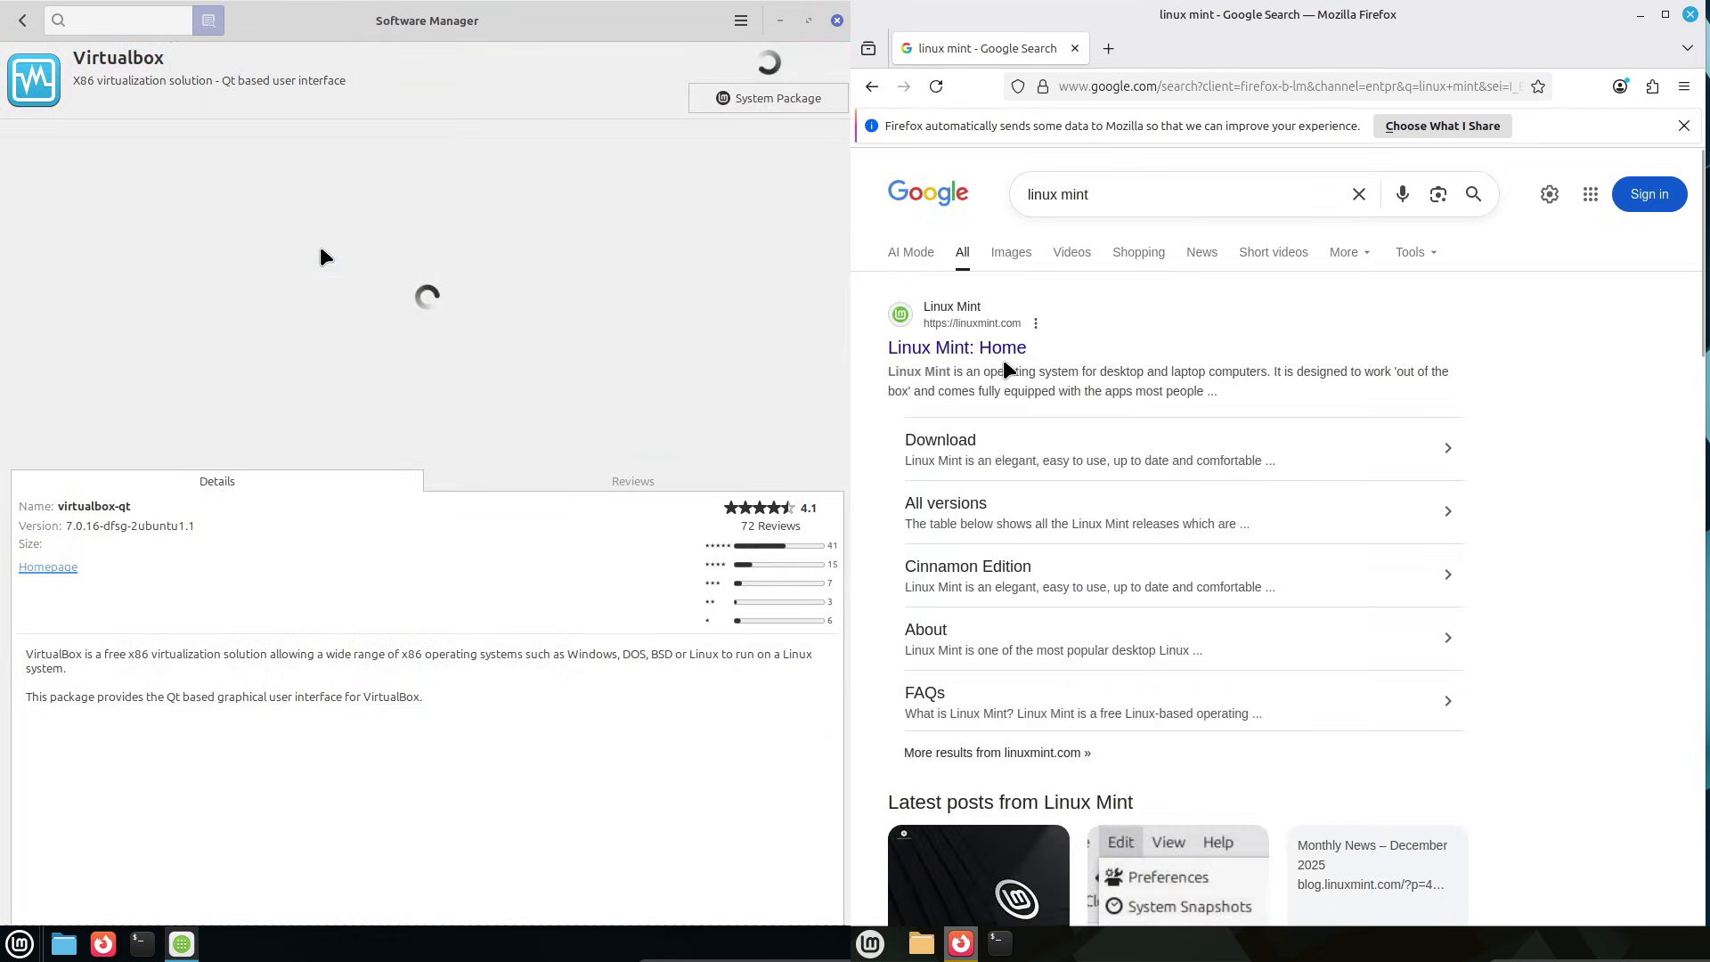
{"action": "left_click", "coordinate": [1001, 354]}
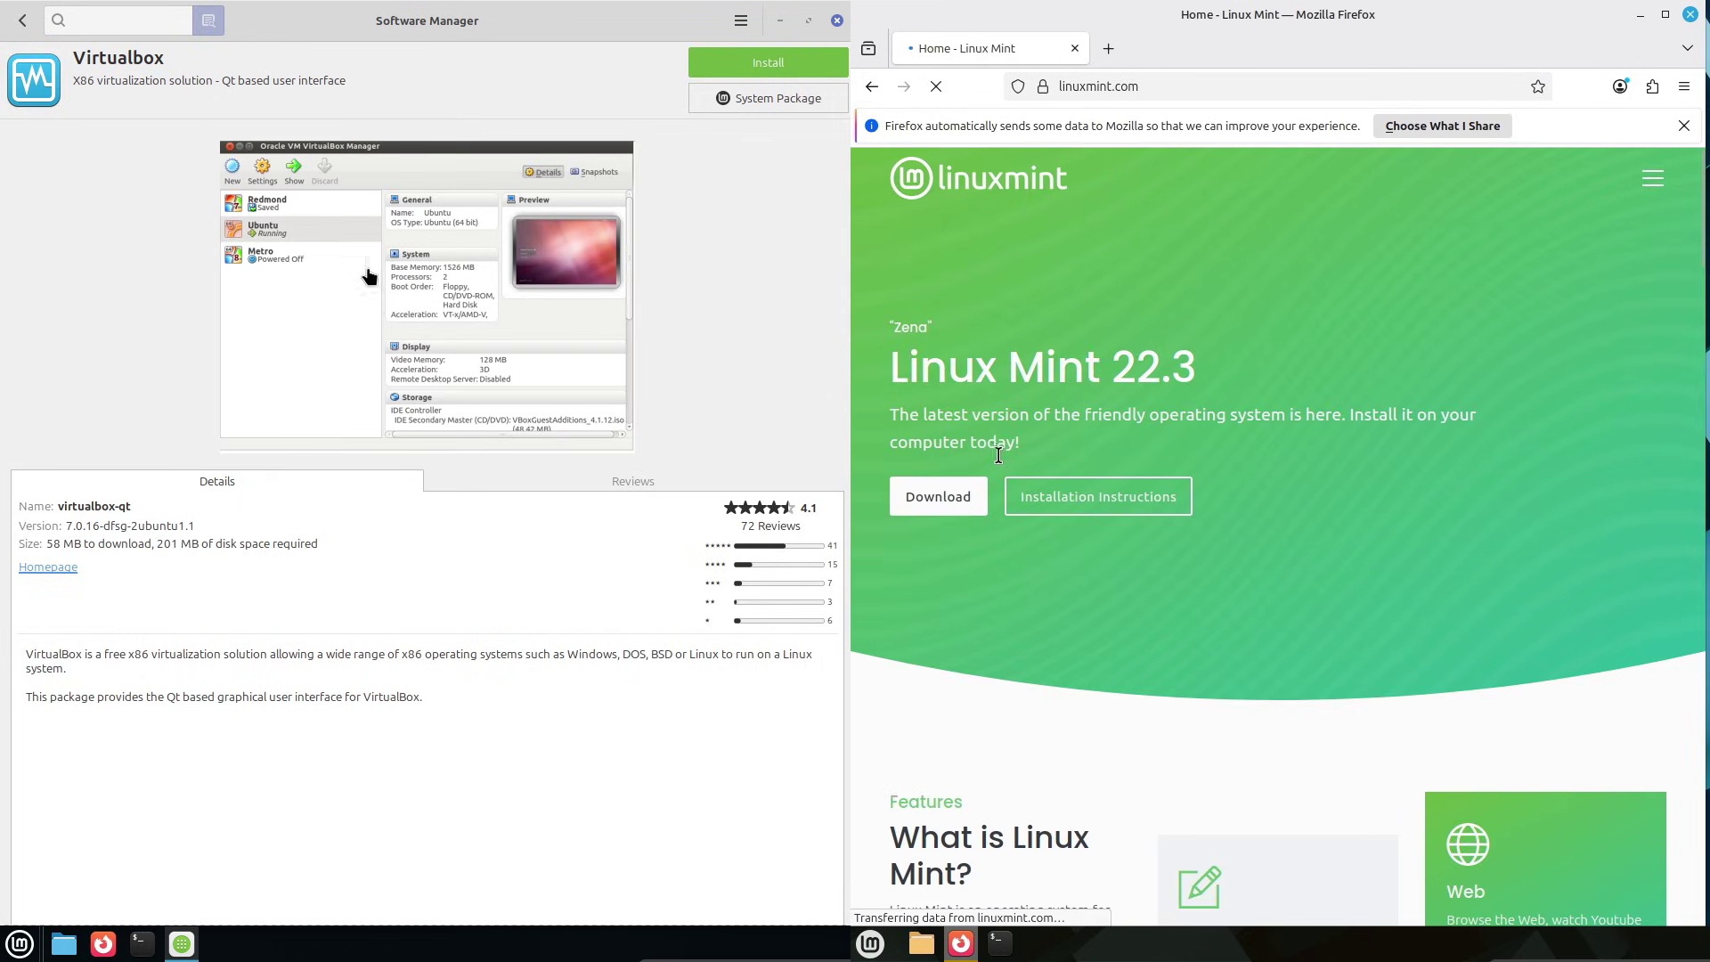
Step: Close Software Manager and open Account details from the application menu
{"action": "left_click", "coordinate": [837, 20]}
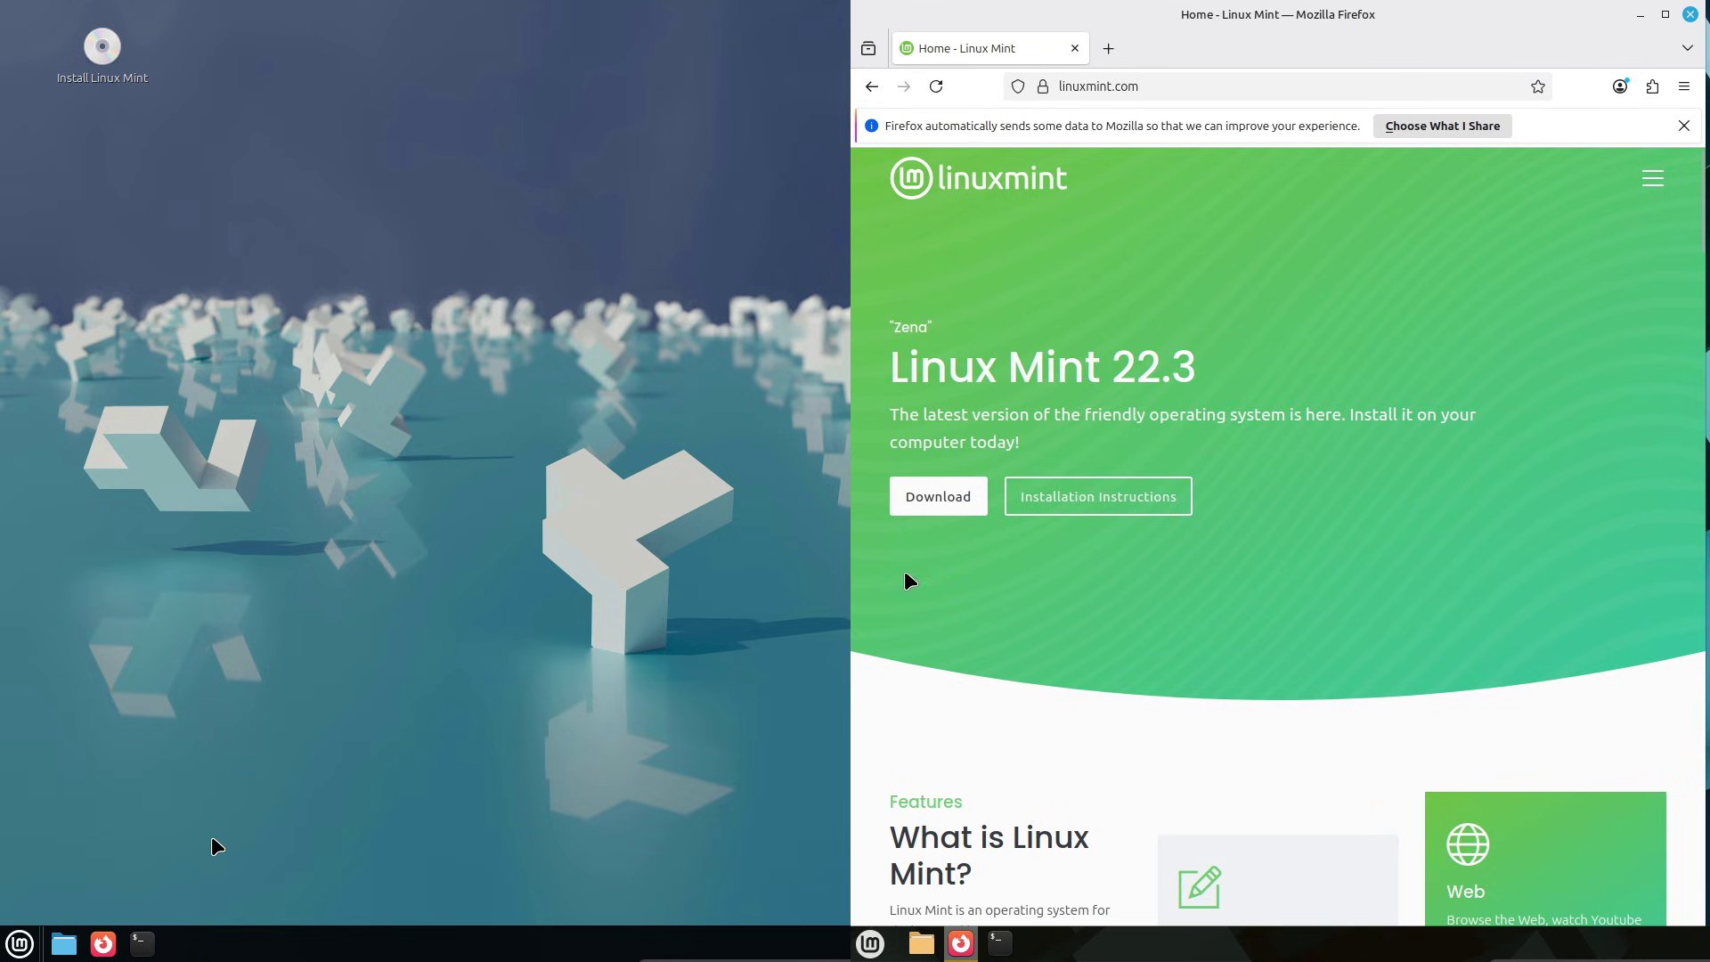
{"action": "key", "text": "super"}
{"action": "left_click_drag", "start_coordinate": [1191, 372], "coordinate": [889, 383]}
{"action": "left_click", "coordinate": [74, 158]}
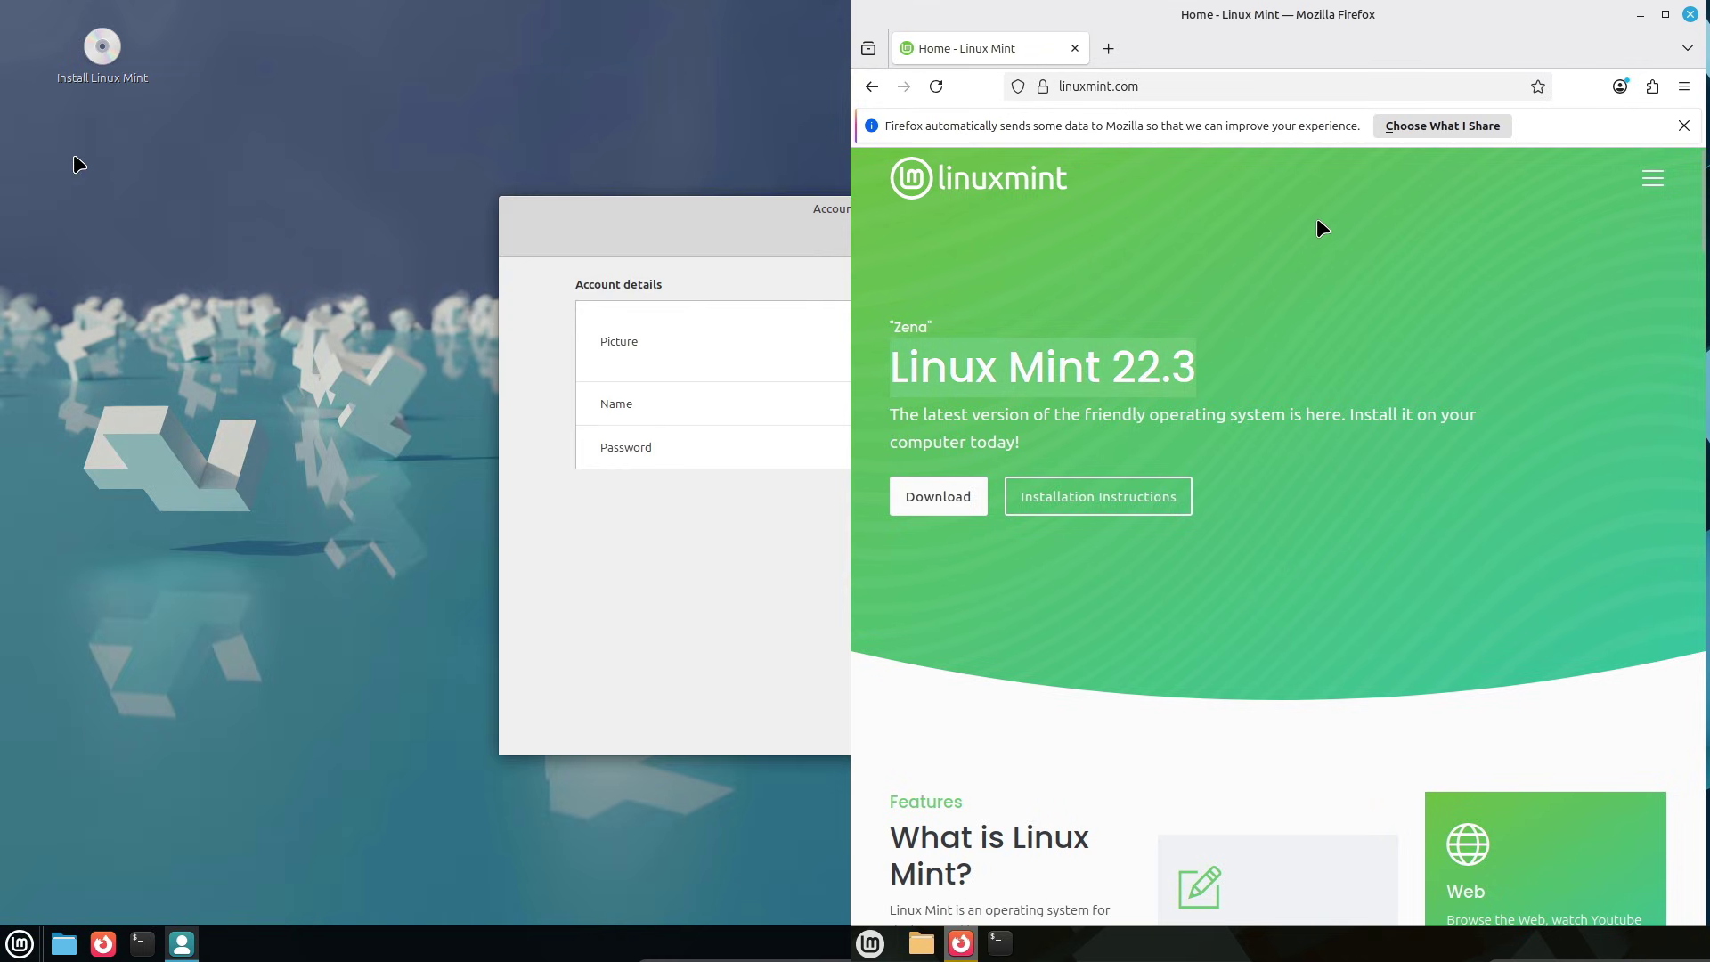
Step: Set the black-and-white racing-car photo as account picture while expanding linuxmint.com's Download and Links menus
{"action": "left_click", "coordinate": [1652, 178]}
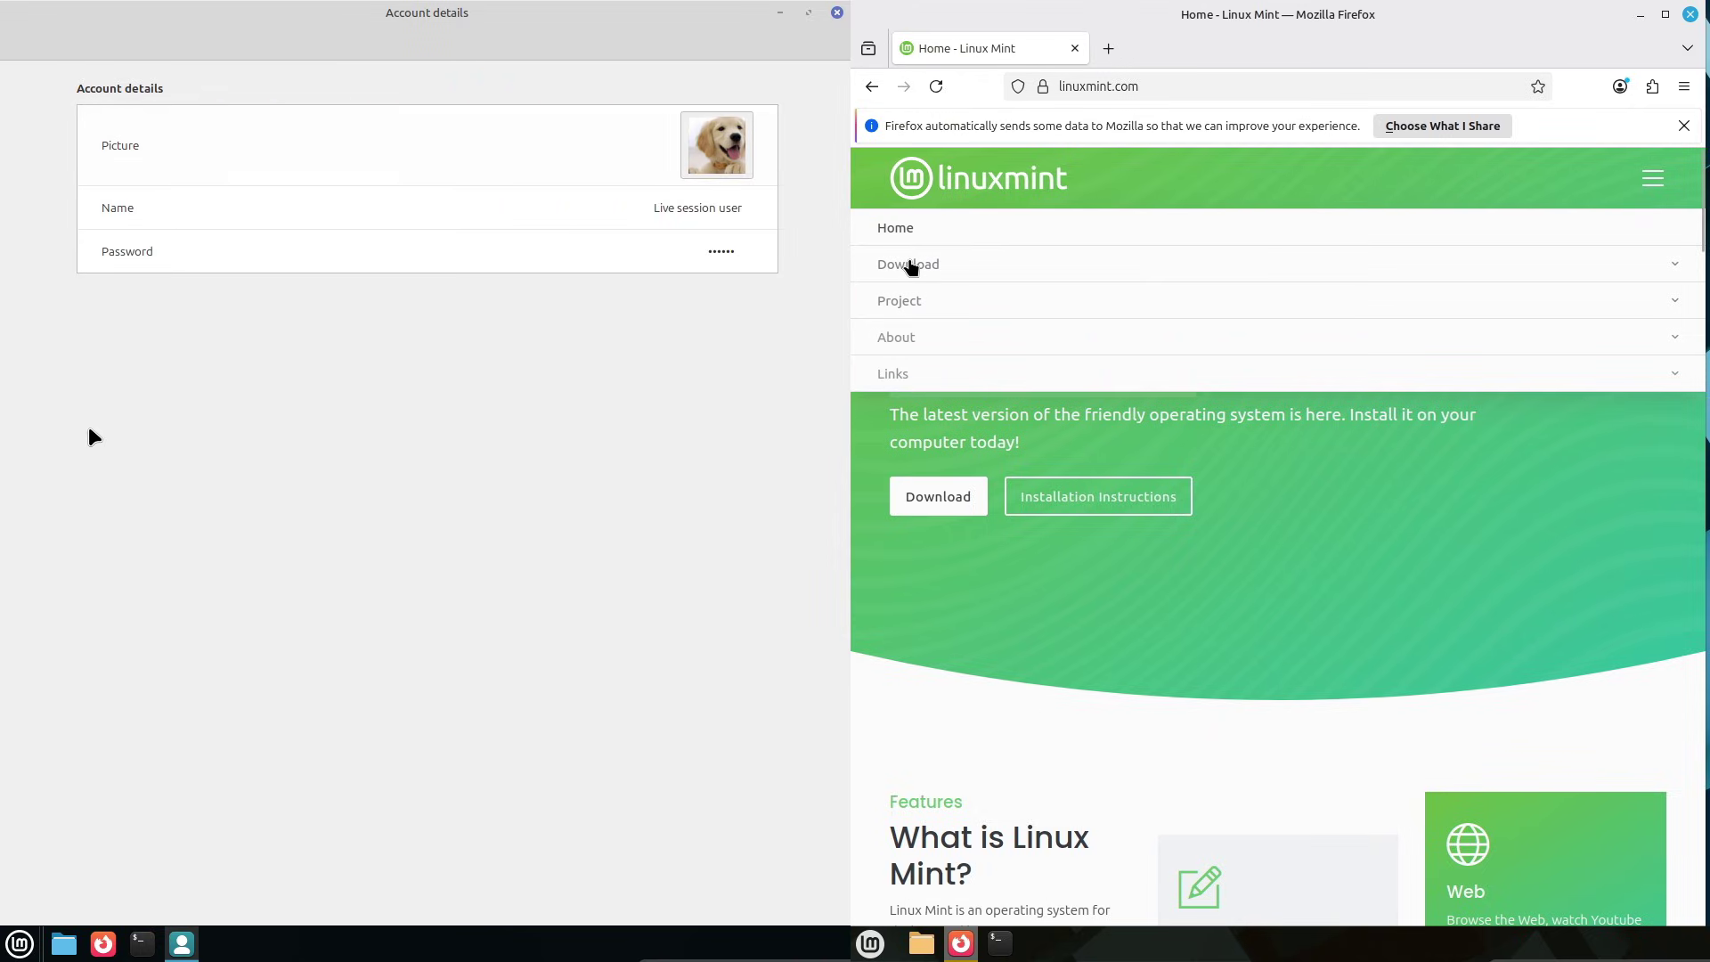
{"action": "left_click", "coordinate": [910, 266]}
{"action": "left_click", "coordinate": [715, 166]}
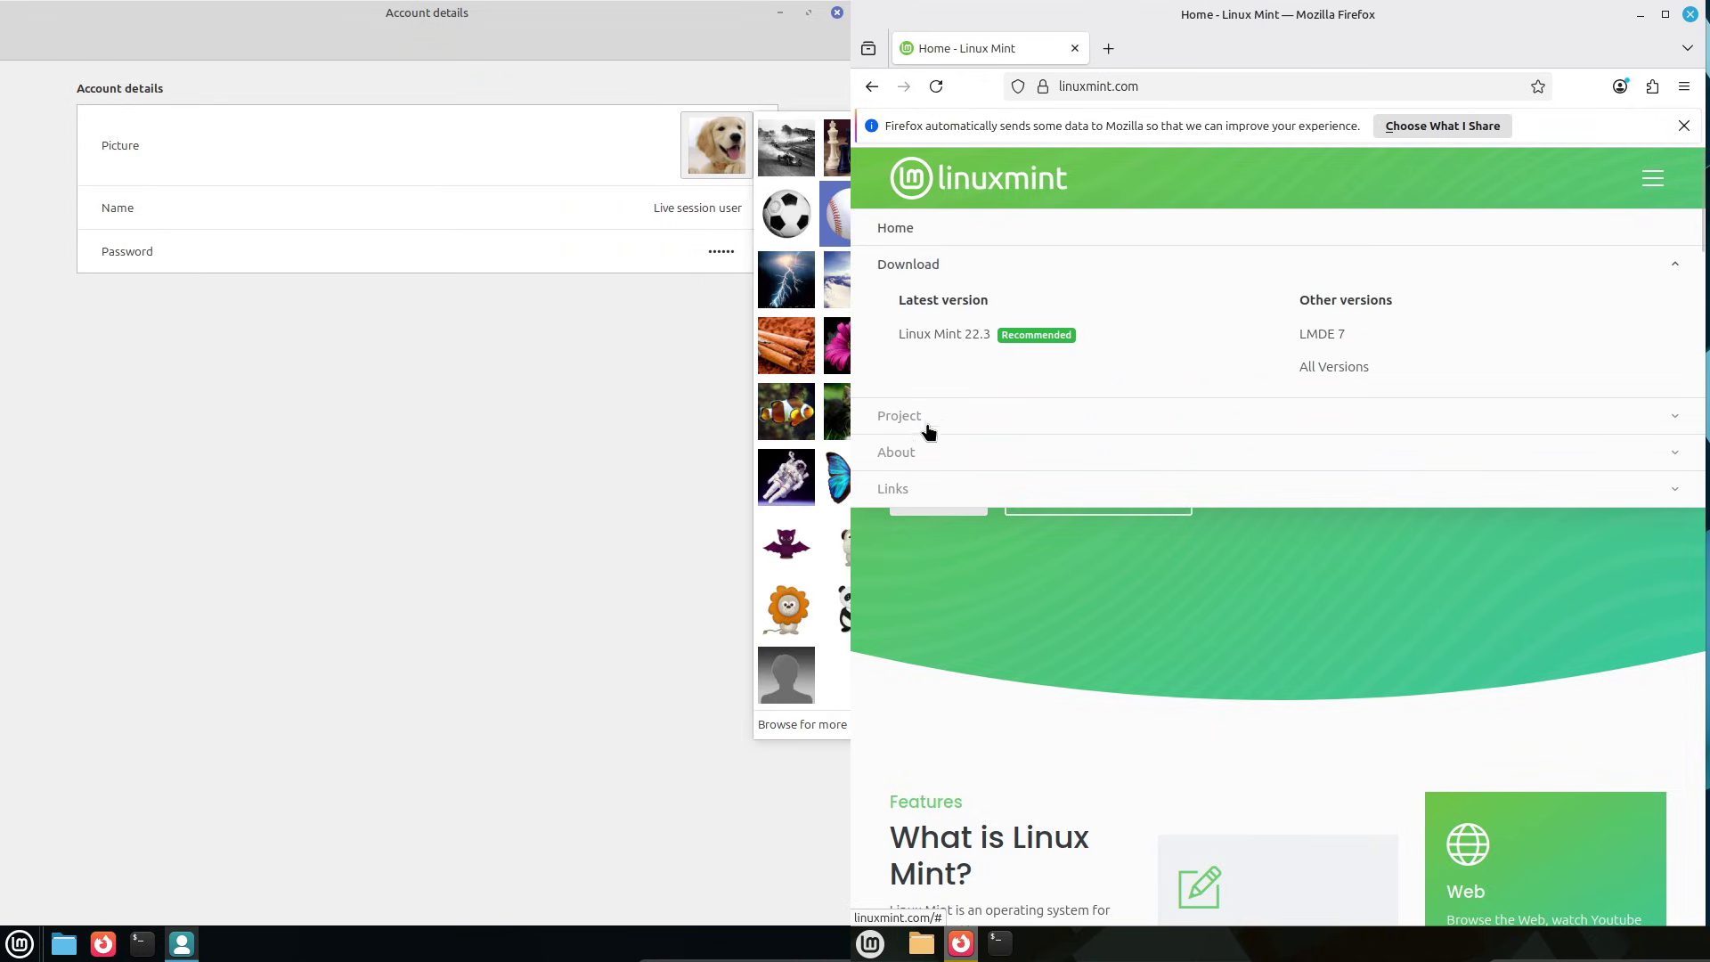
{"action": "left_click", "coordinate": [909, 492]}
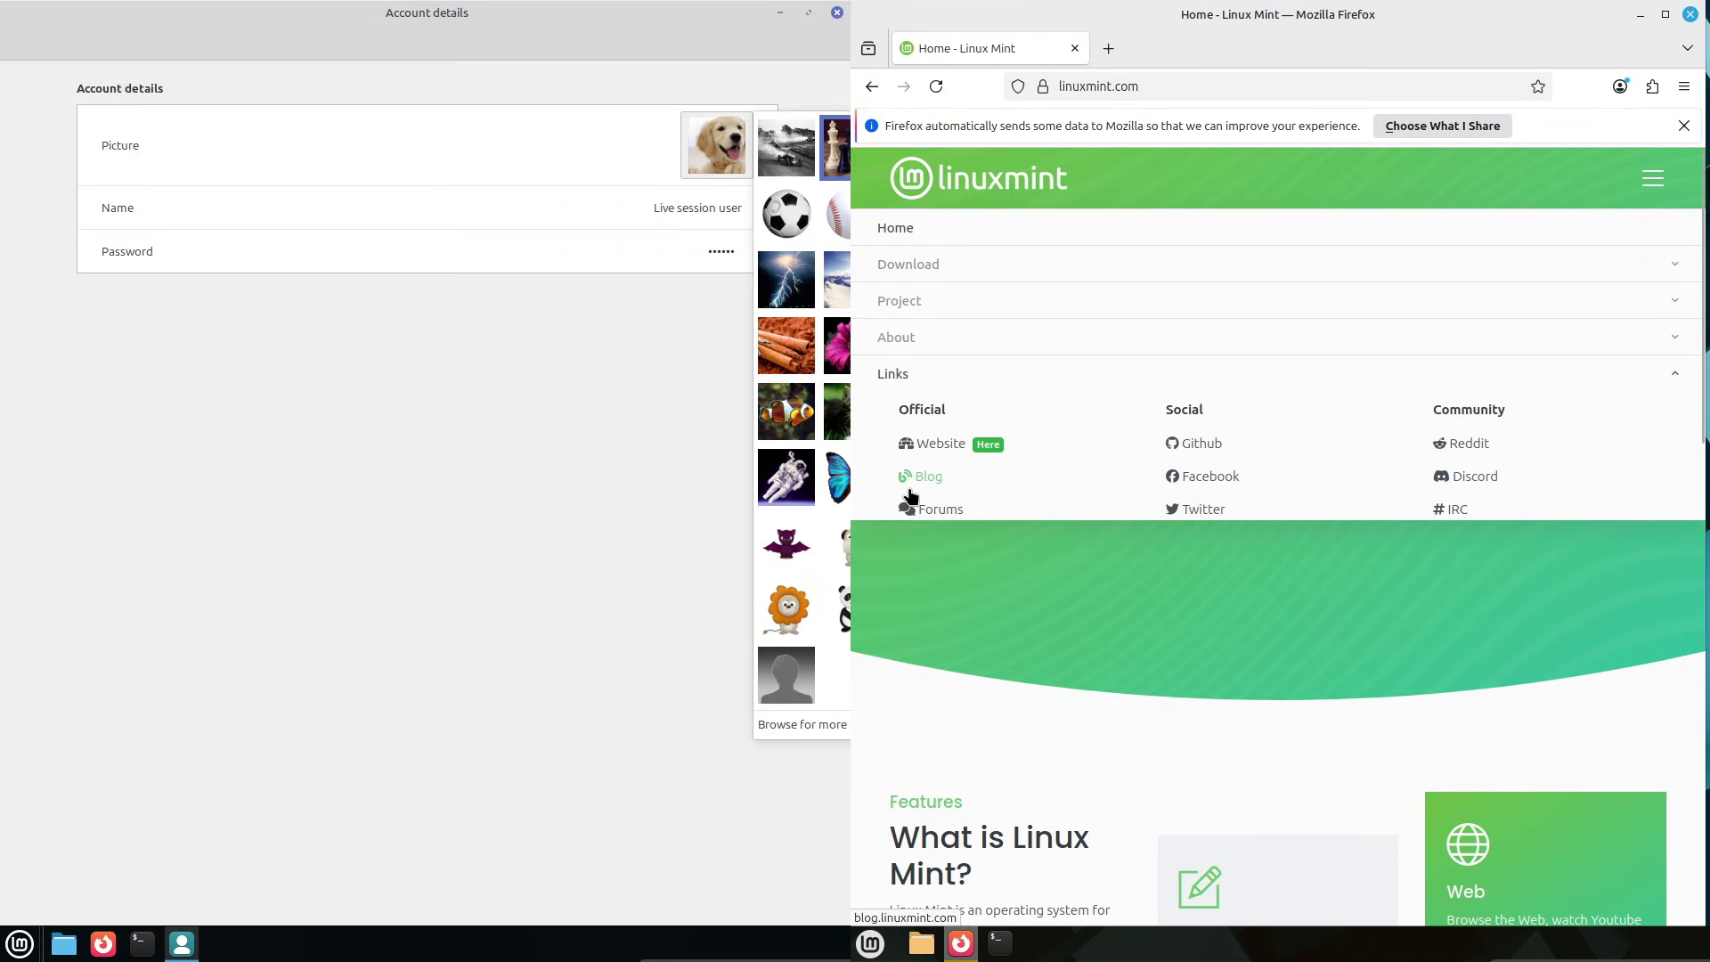
{"action": "left_click", "coordinate": [801, 169]}
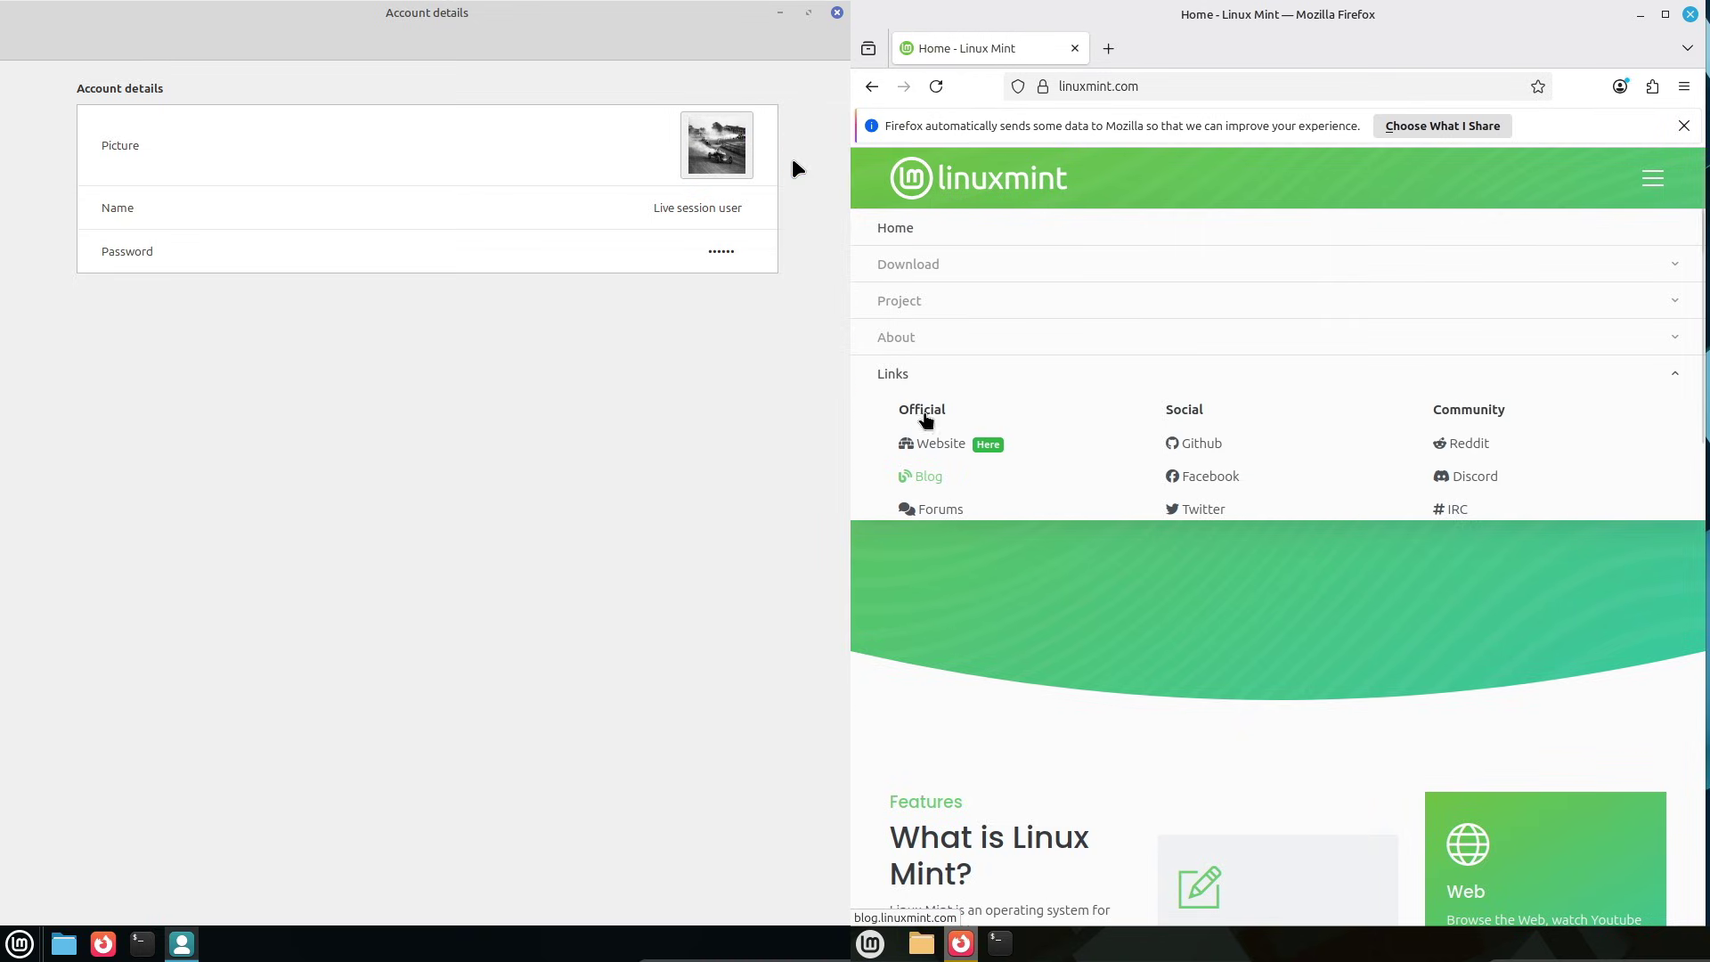
Step: Expand the site's About and Project sections and close Account details
{"action": "left_click", "coordinate": [922, 353]}
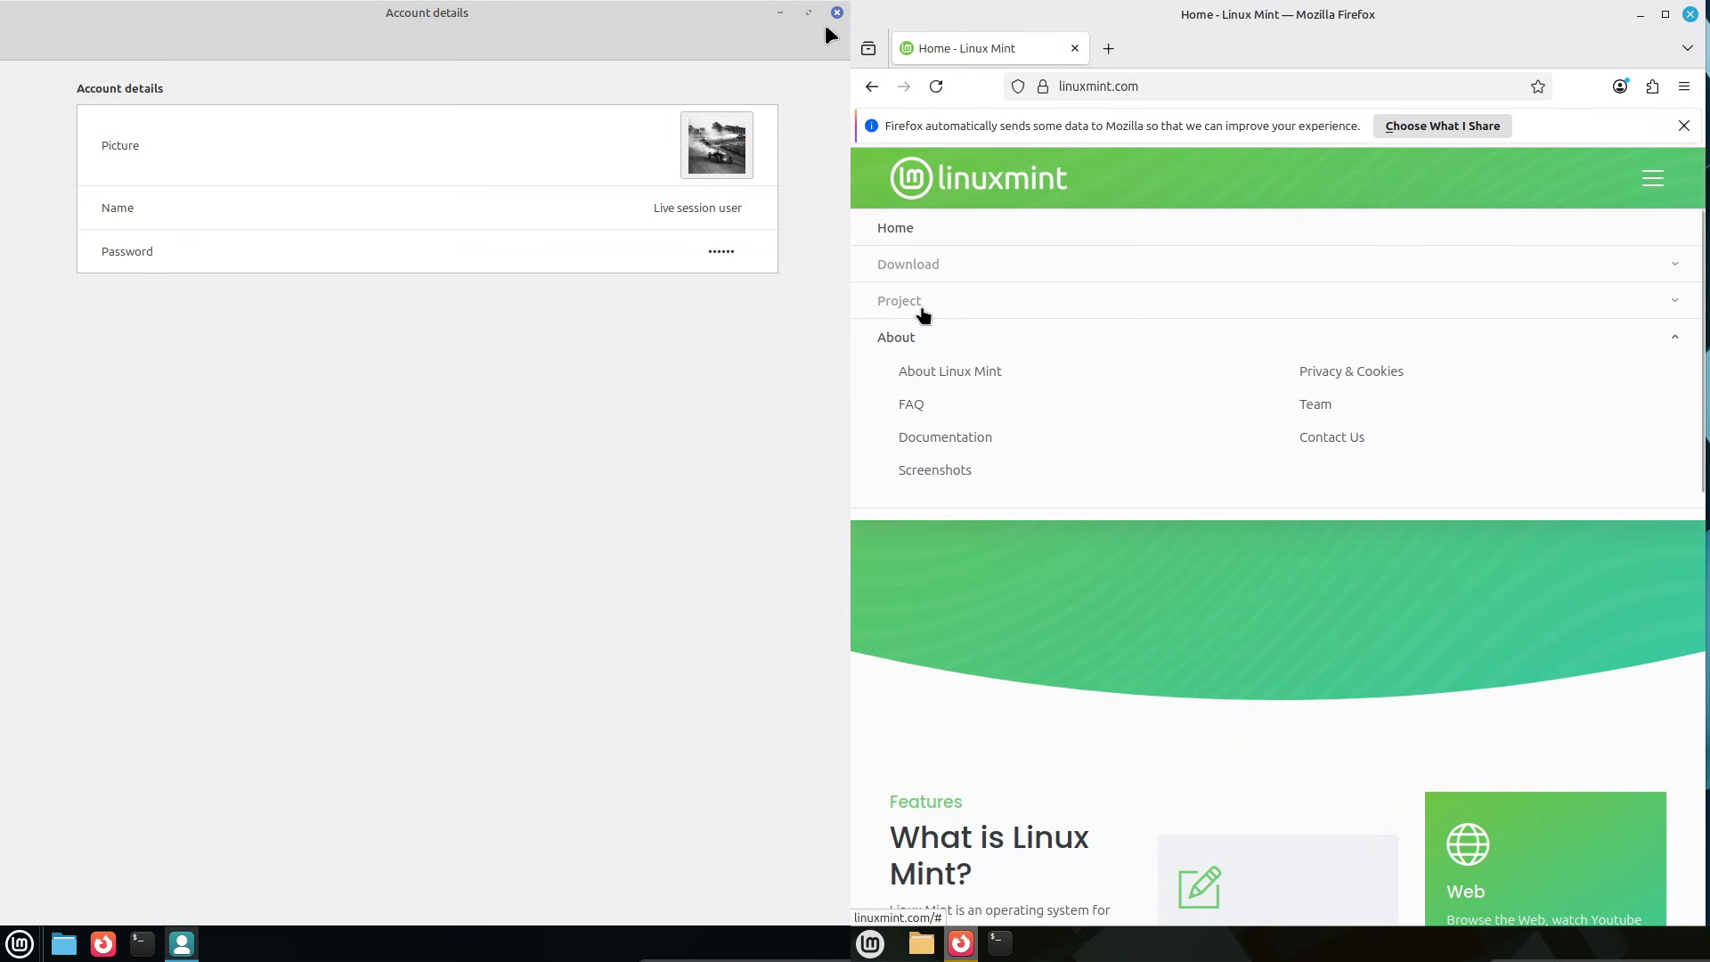
{"action": "left_click", "coordinate": [923, 313]}
{"action": "left_click", "coordinate": [838, 12]}
Step: Open Panel settings tiled to the left half, and the Mirrors page in Firefox
{"action": "right_click", "coordinate": [241, 949]}
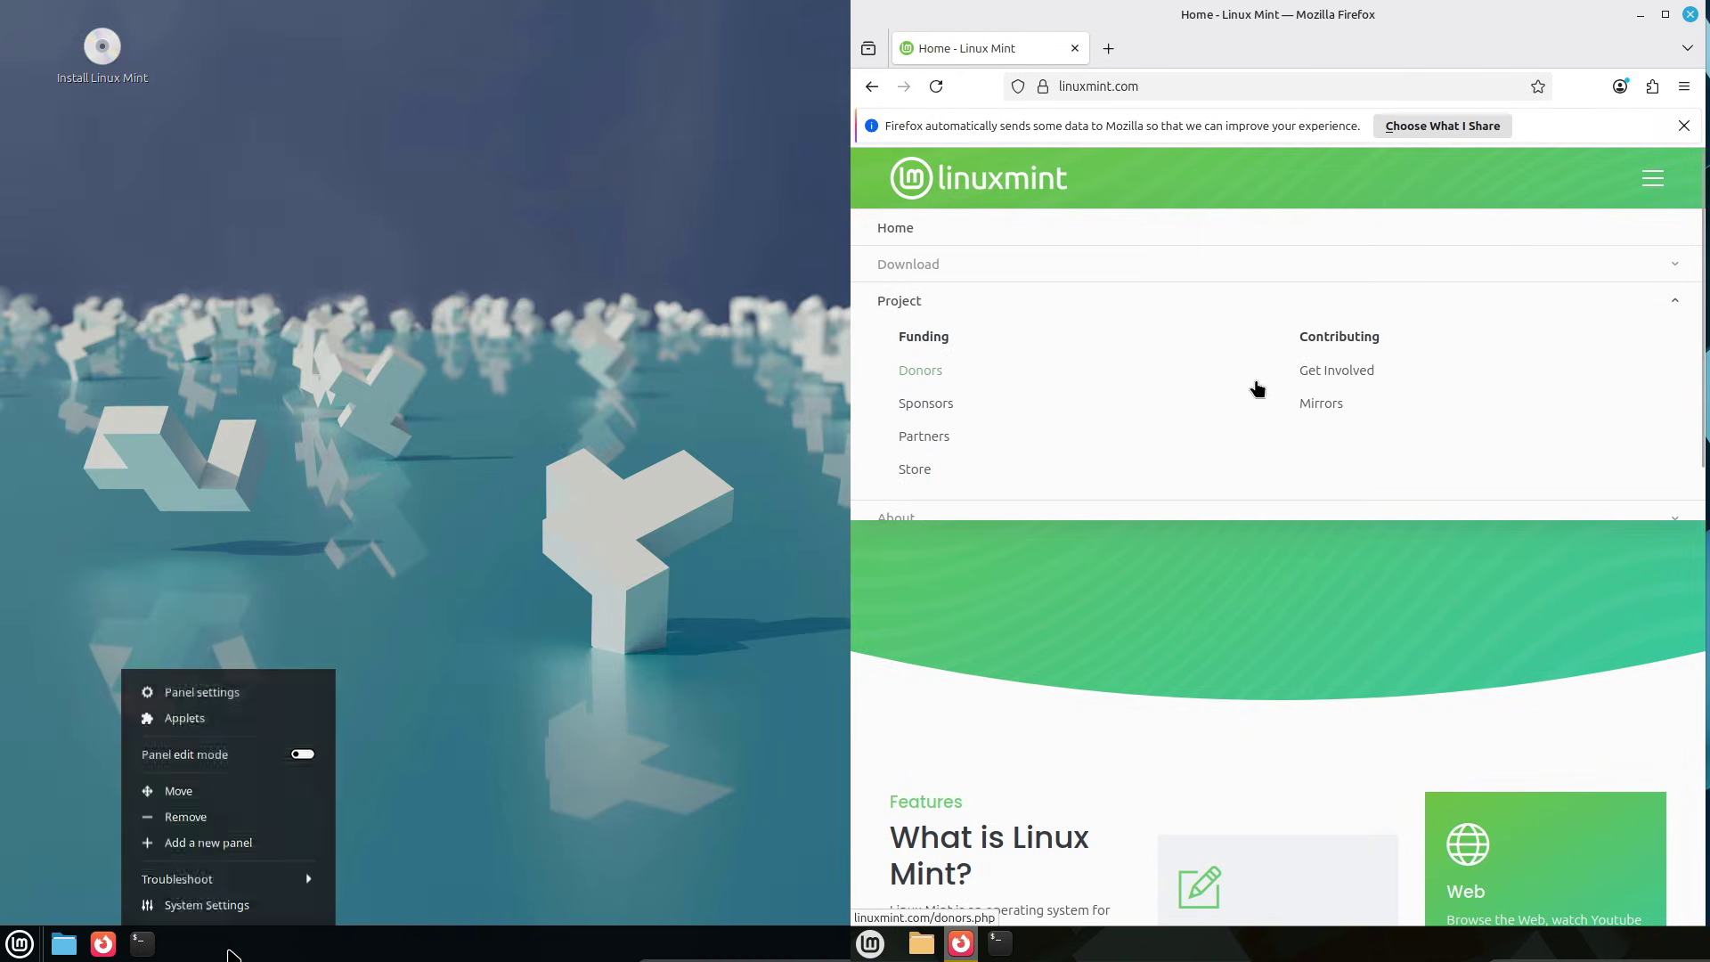
{"action": "left_click", "coordinate": [1318, 406]}
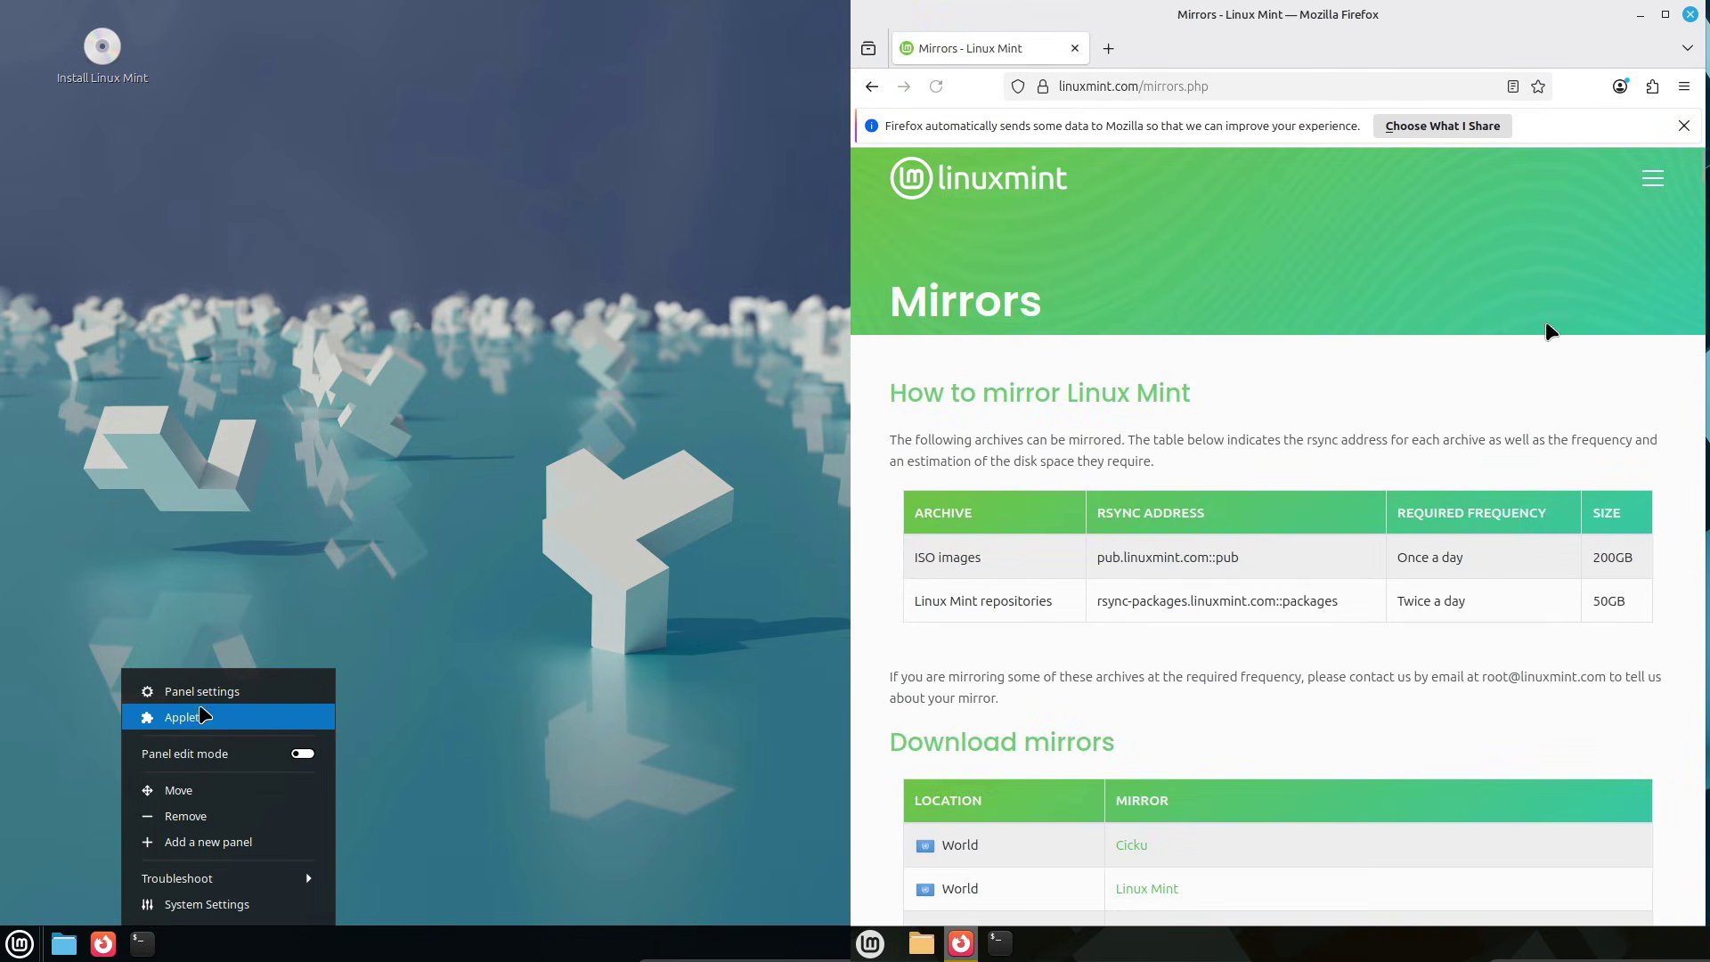
{"action": "left_click", "coordinate": [199, 697]}
{"action": "left_click_drag", "start_coordinate": [1699, 177], "coordinate": [1700, 201]}
{"action": "left_click_drag", "start_coordinate": [843, 156], "coordinate": [1, 183]}
Step: Check the center and right zone panel settings, then close Panel settings
{"action": "left_click", "coordinate": [440, 373]}
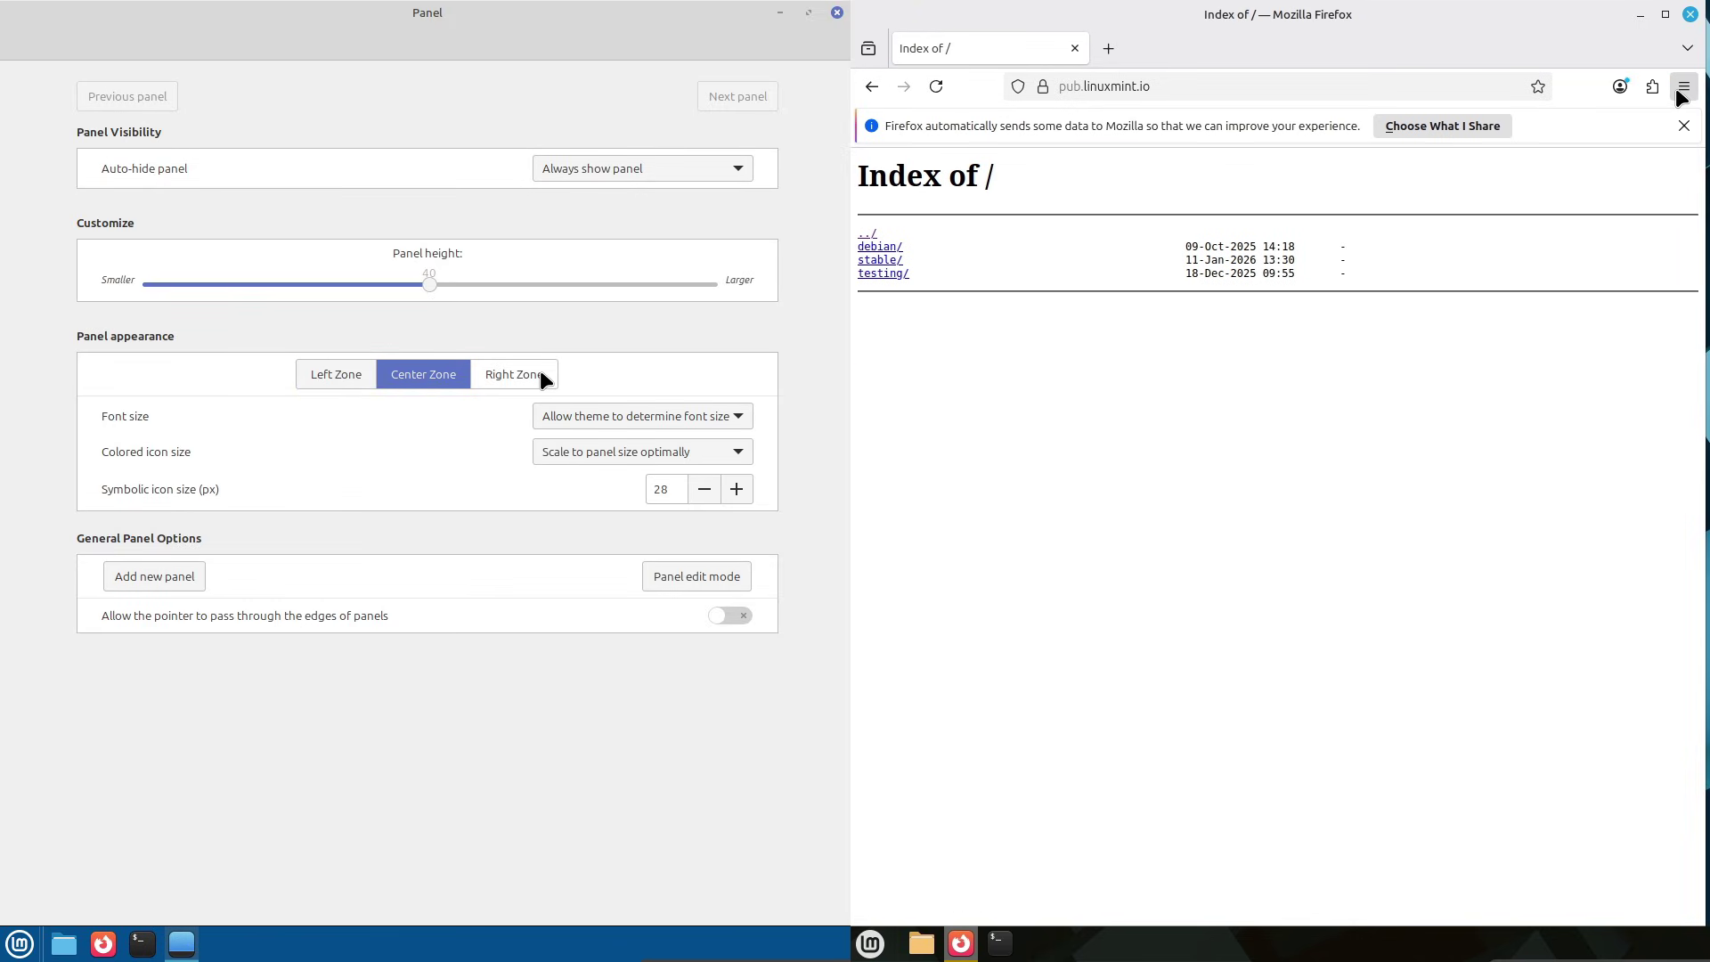
{"action": "left_click", "coordinate": [540, 372]}
{"action": "left_click", "coordinate": [1684, 87]}
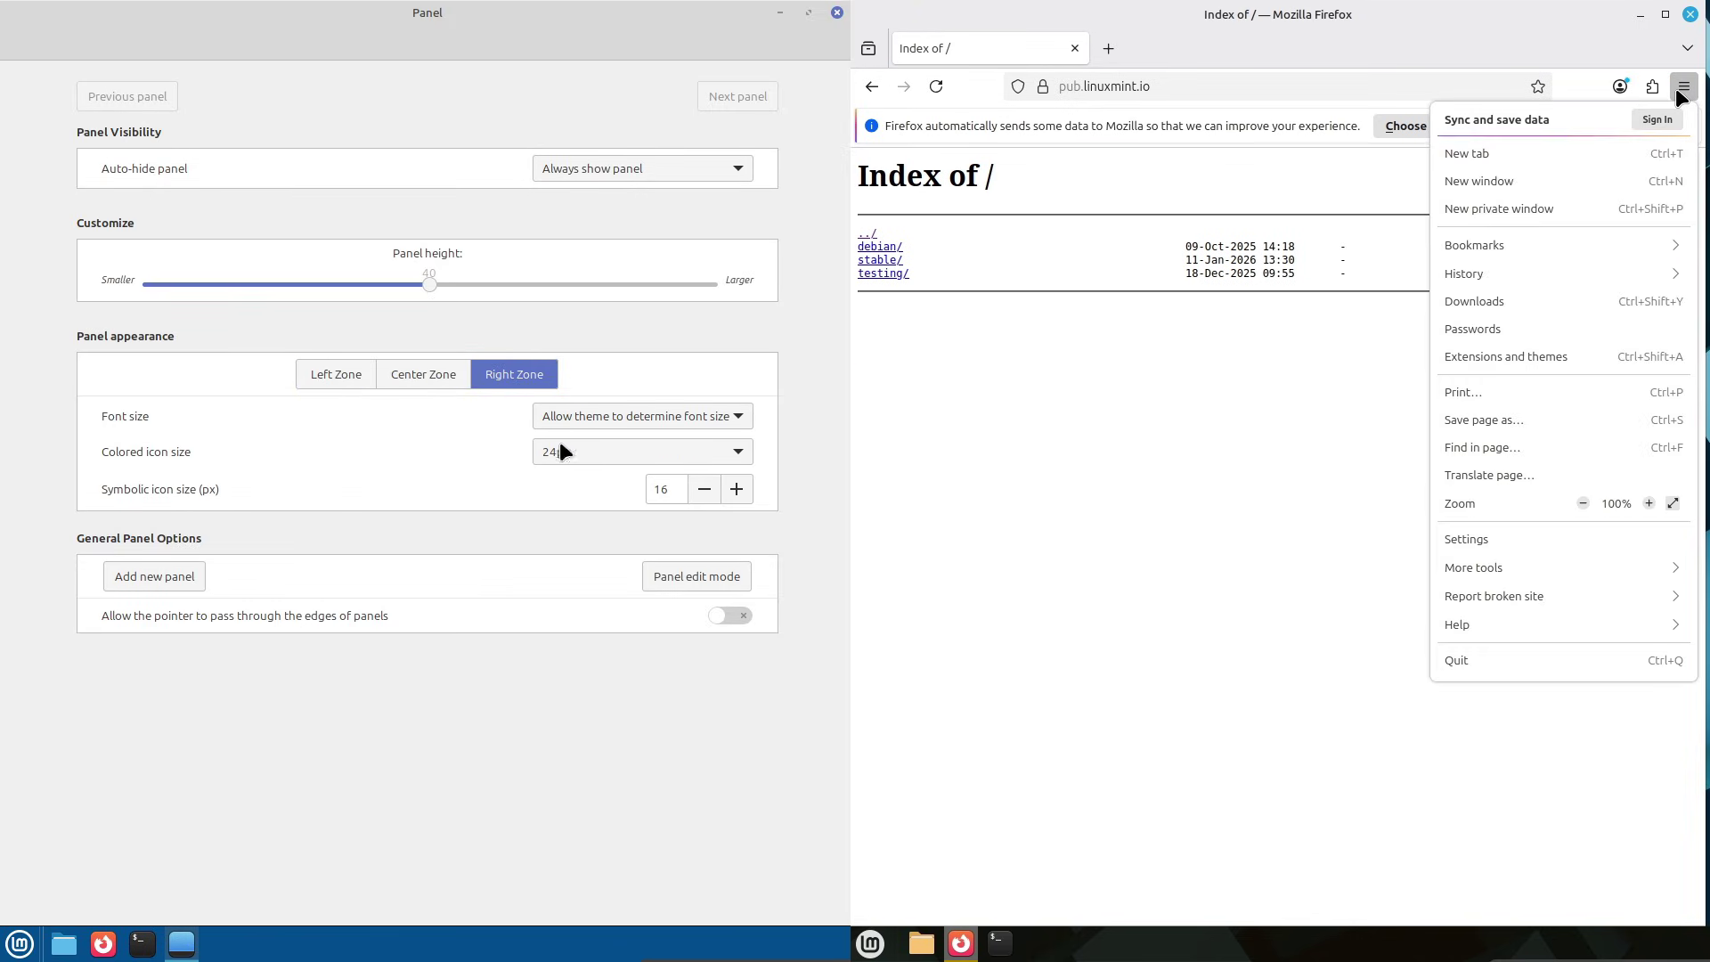
{"action": "left_click", "coordinate": [837, 12]}
Step: Zoom the Firefox mirror page to 150%
{"action": "left_click", "coordinate": [1649, 503]}
{"action": "left_click", "coordinate": [1649, 503]}
{"action": "right_click", "coordinate": [192, 949]}
{"action": "left_click", "coordinate": [1648, 503]}
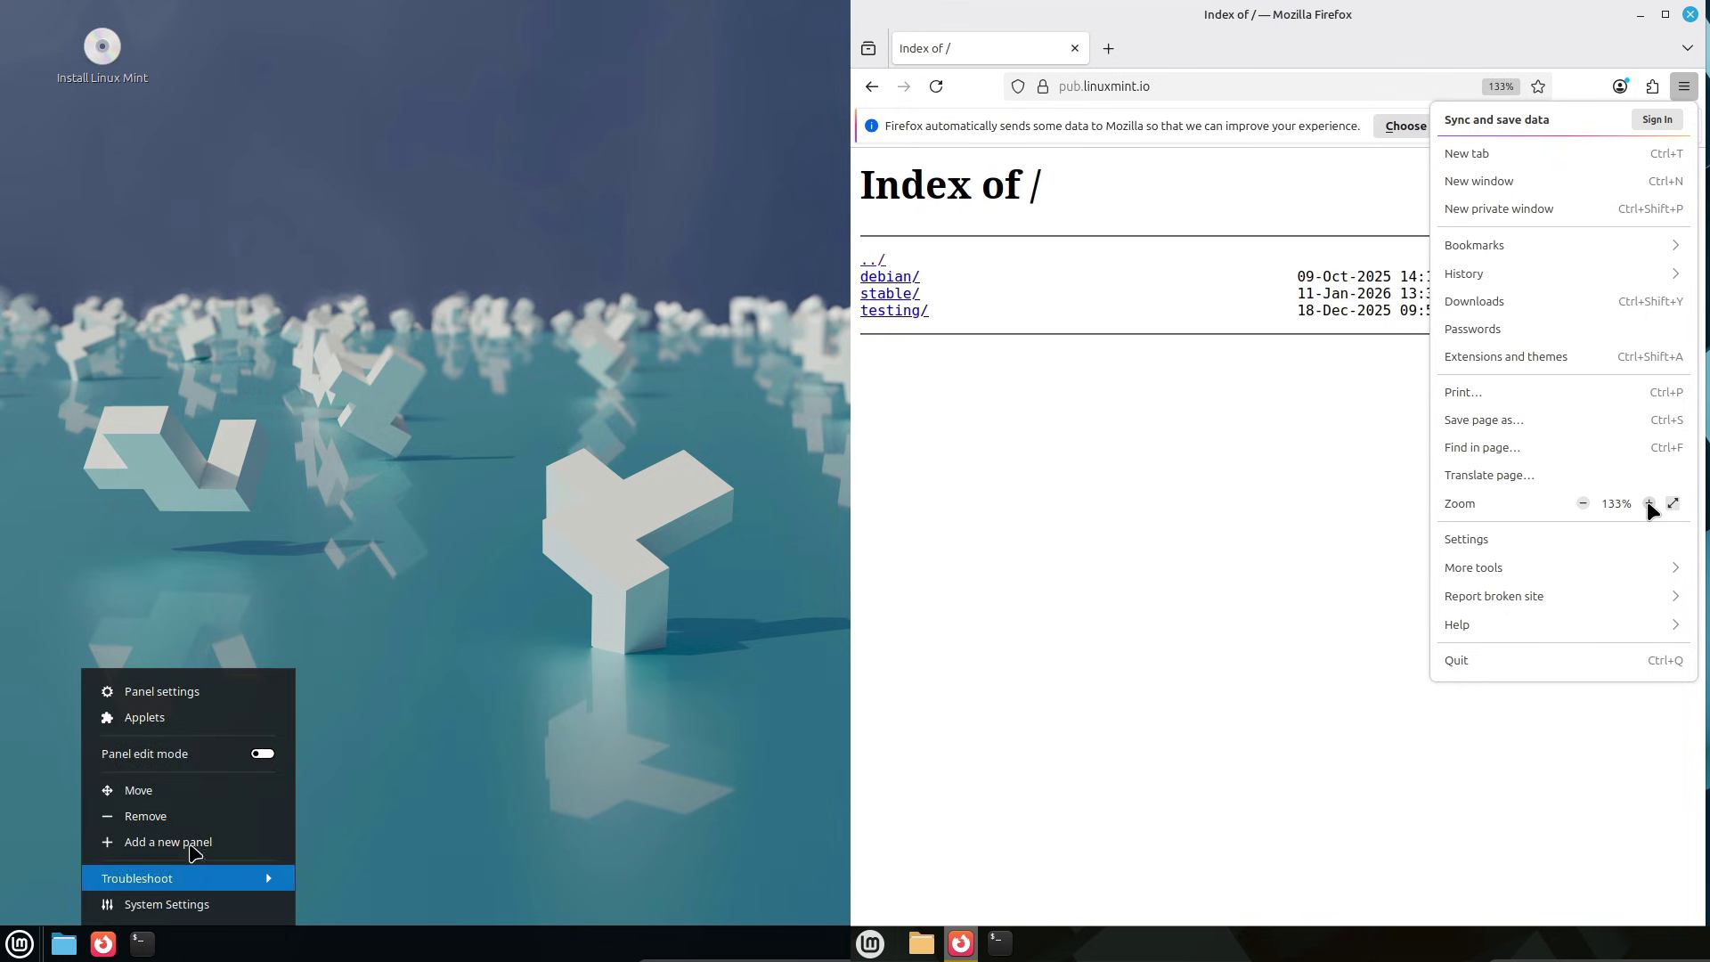
{"action": "left_click", "coordinate": [1648, 503]}
{"action": "left_click", "coordinate": [940, 357]}
Step: Tile the Applets manager left, view the /stable/22.2/ ISO listing, and close Applets
{"action": "left_click", "coordinate": [155, 700]}
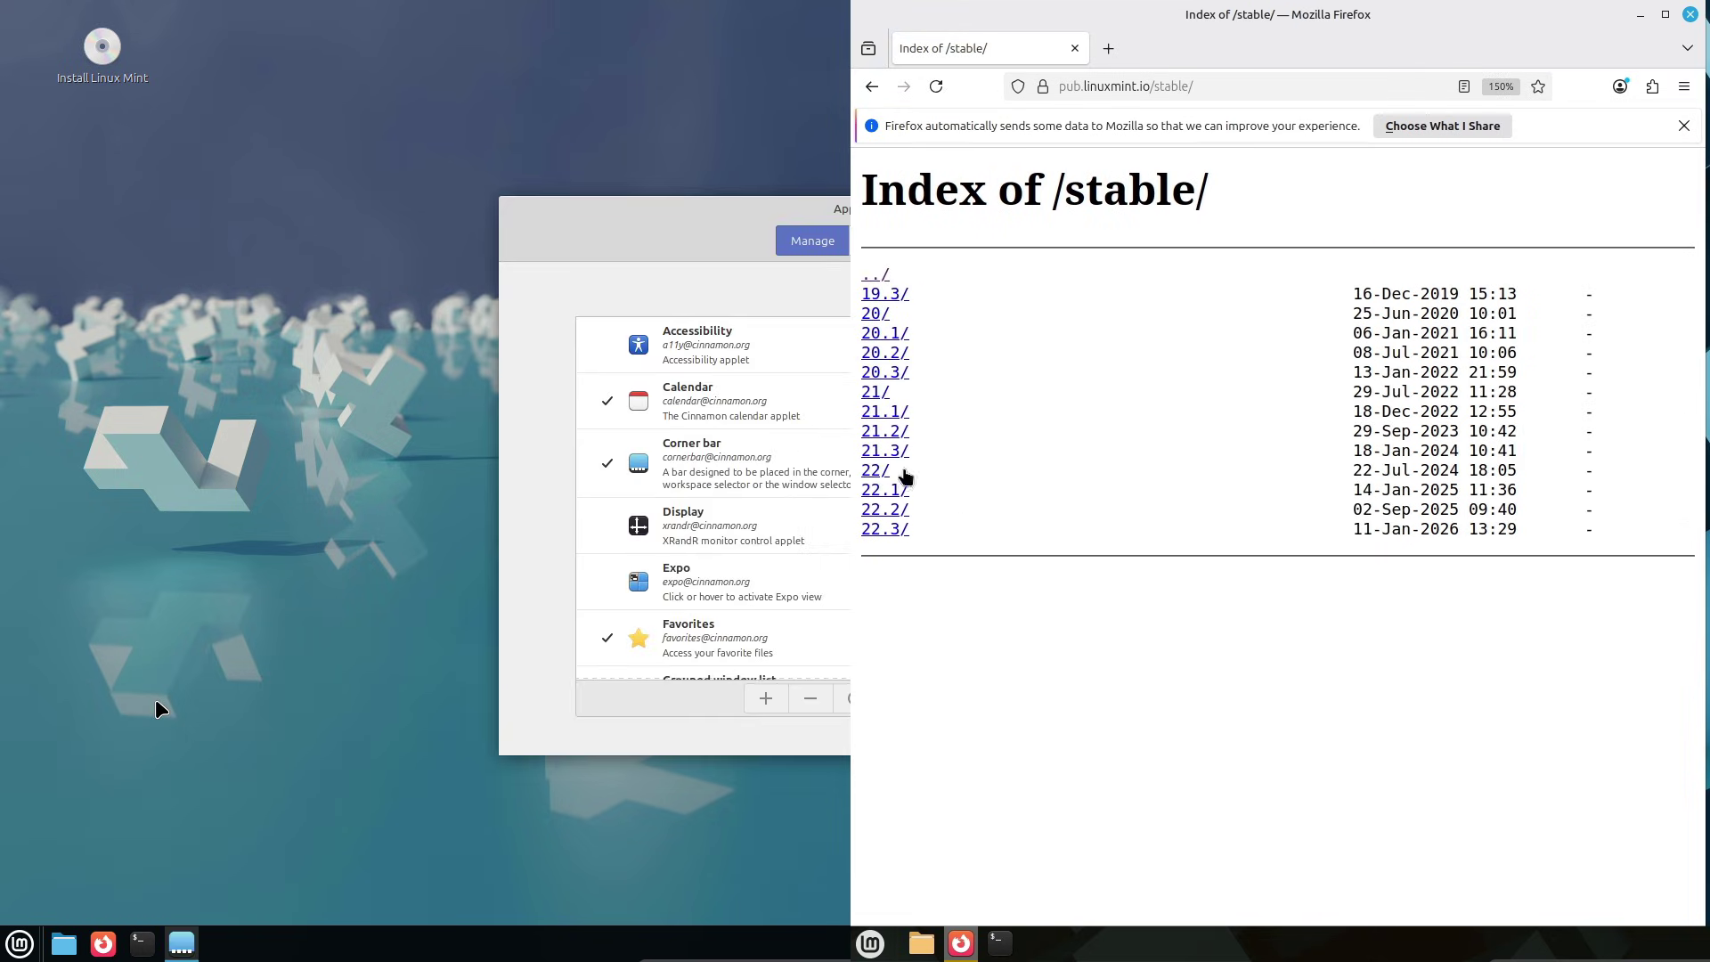
{"action": "left_click_drag", "start_coordinate": [681, 213], "coordinate": [1, 221]}
{"action": "left_click", "coordinate": [895, 512]}
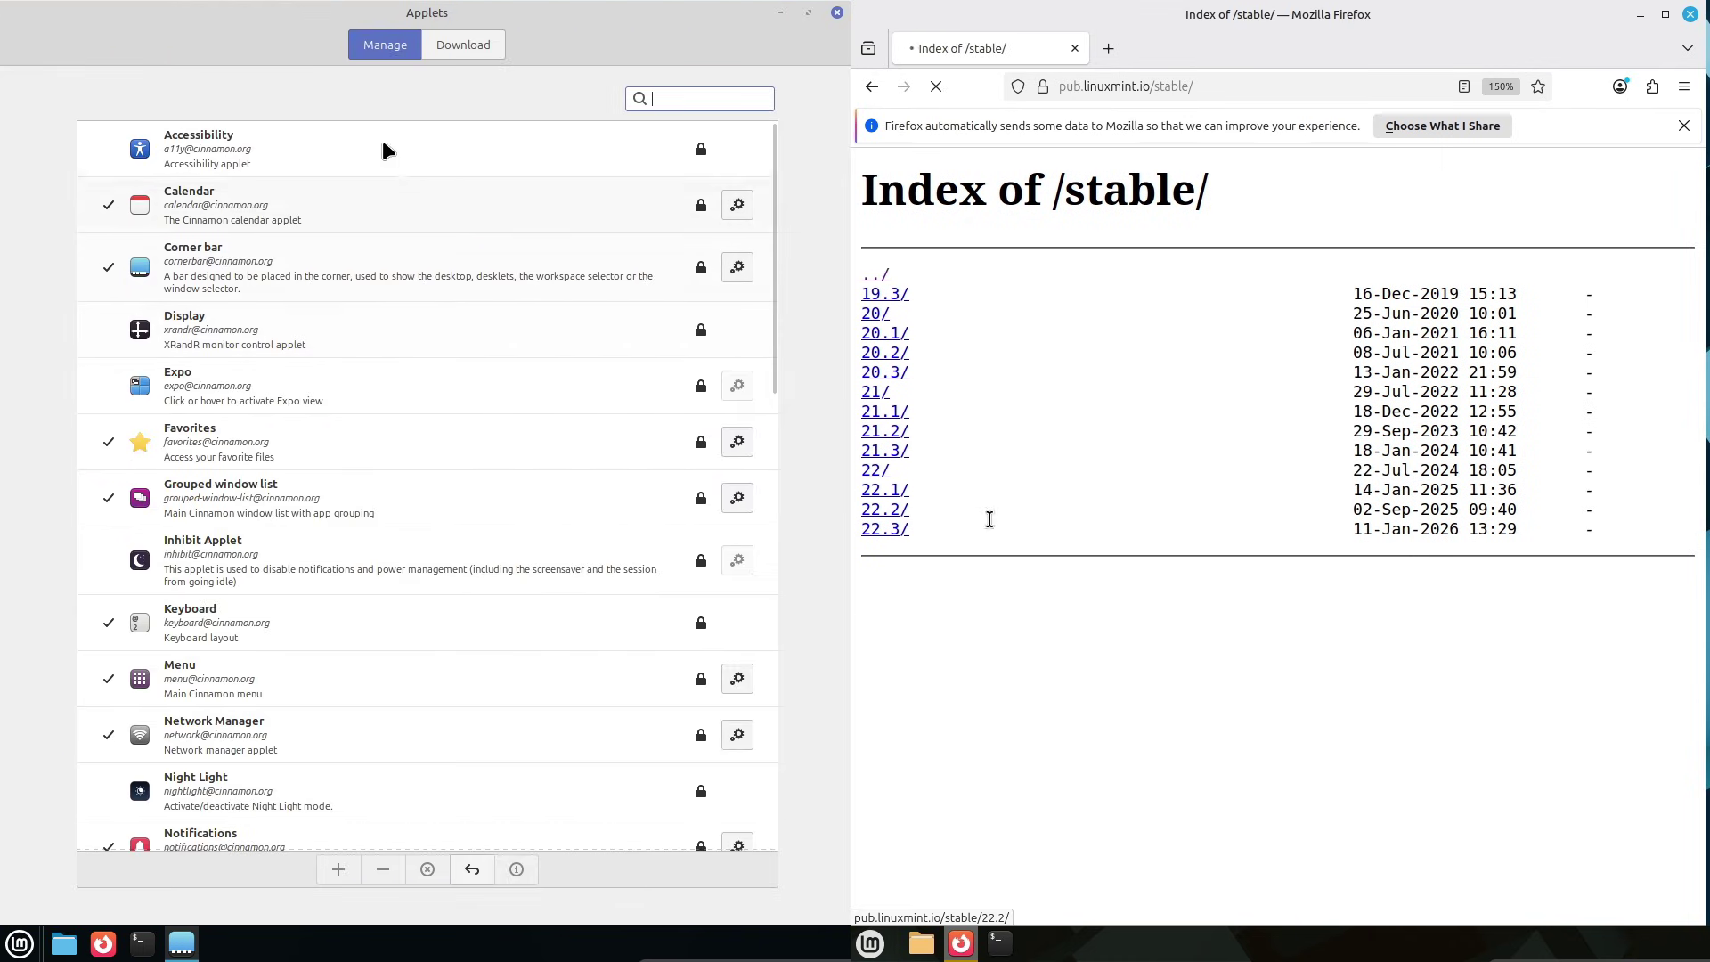
{"action": "left_click", "coordinate": [837, 13]}
{"action": "left_click", "coordinate": [872, 87]}
Step: View the /stable/22.3/ ISO listing, close Firefox, and open both application menus
{"action": "left_click", "coordinate": [20, 943]}
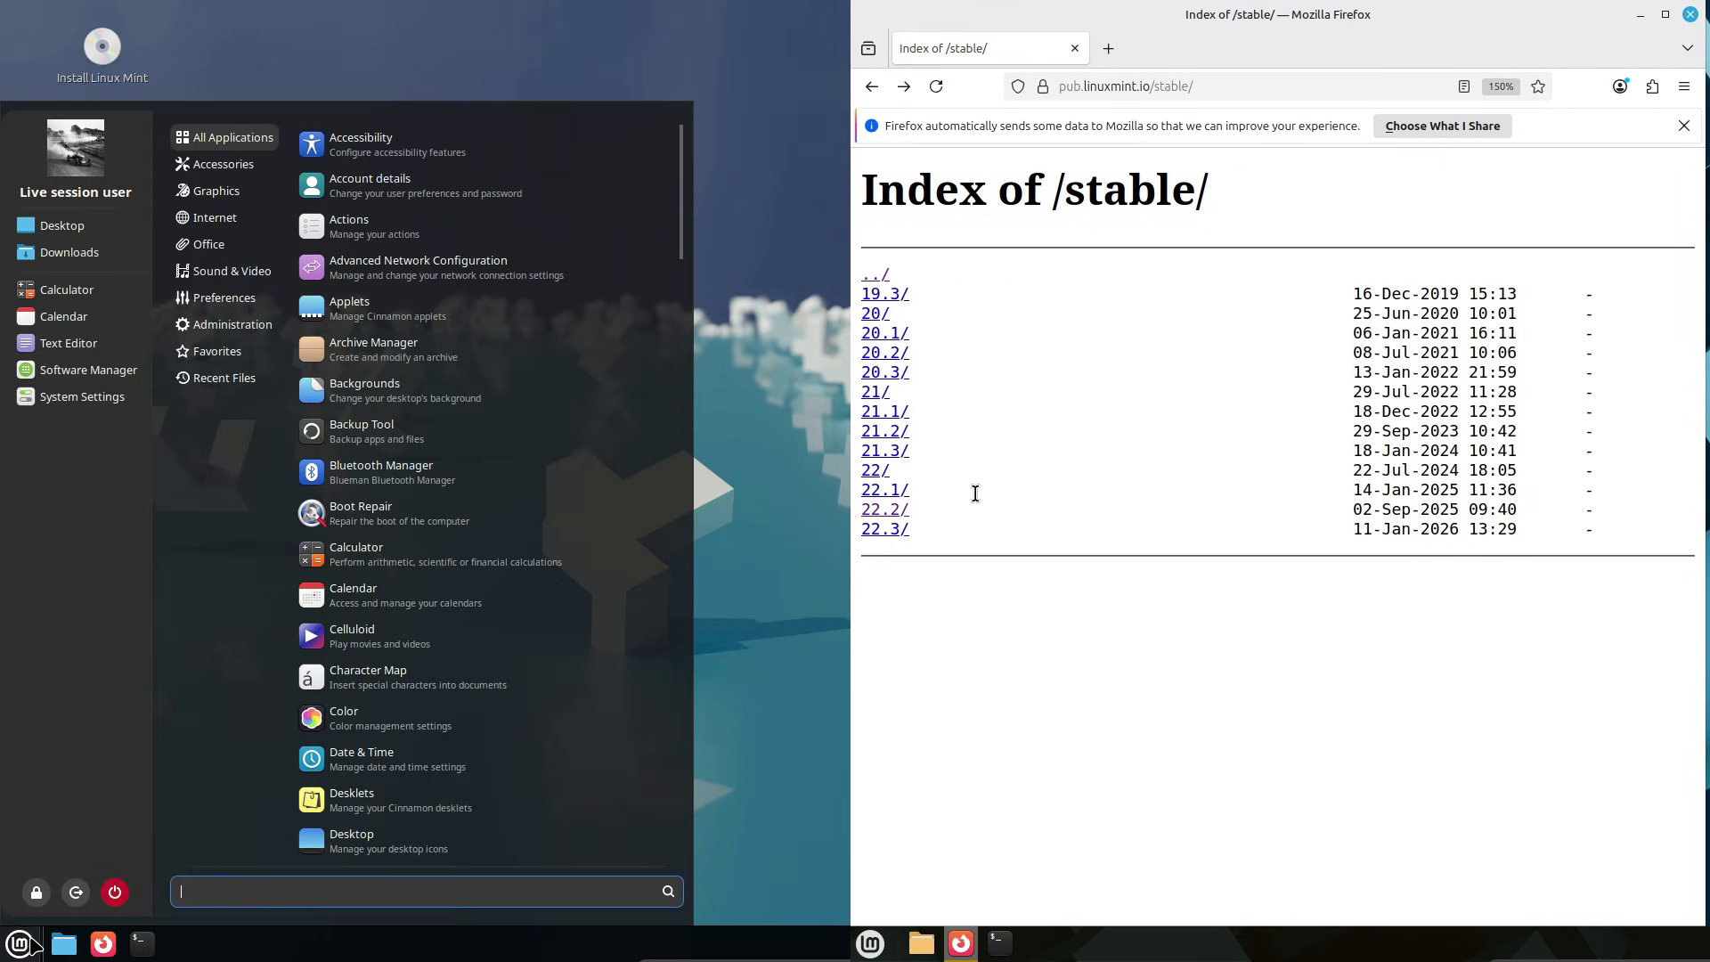
{"action": "left_click", "coordinate": [902, 538]}
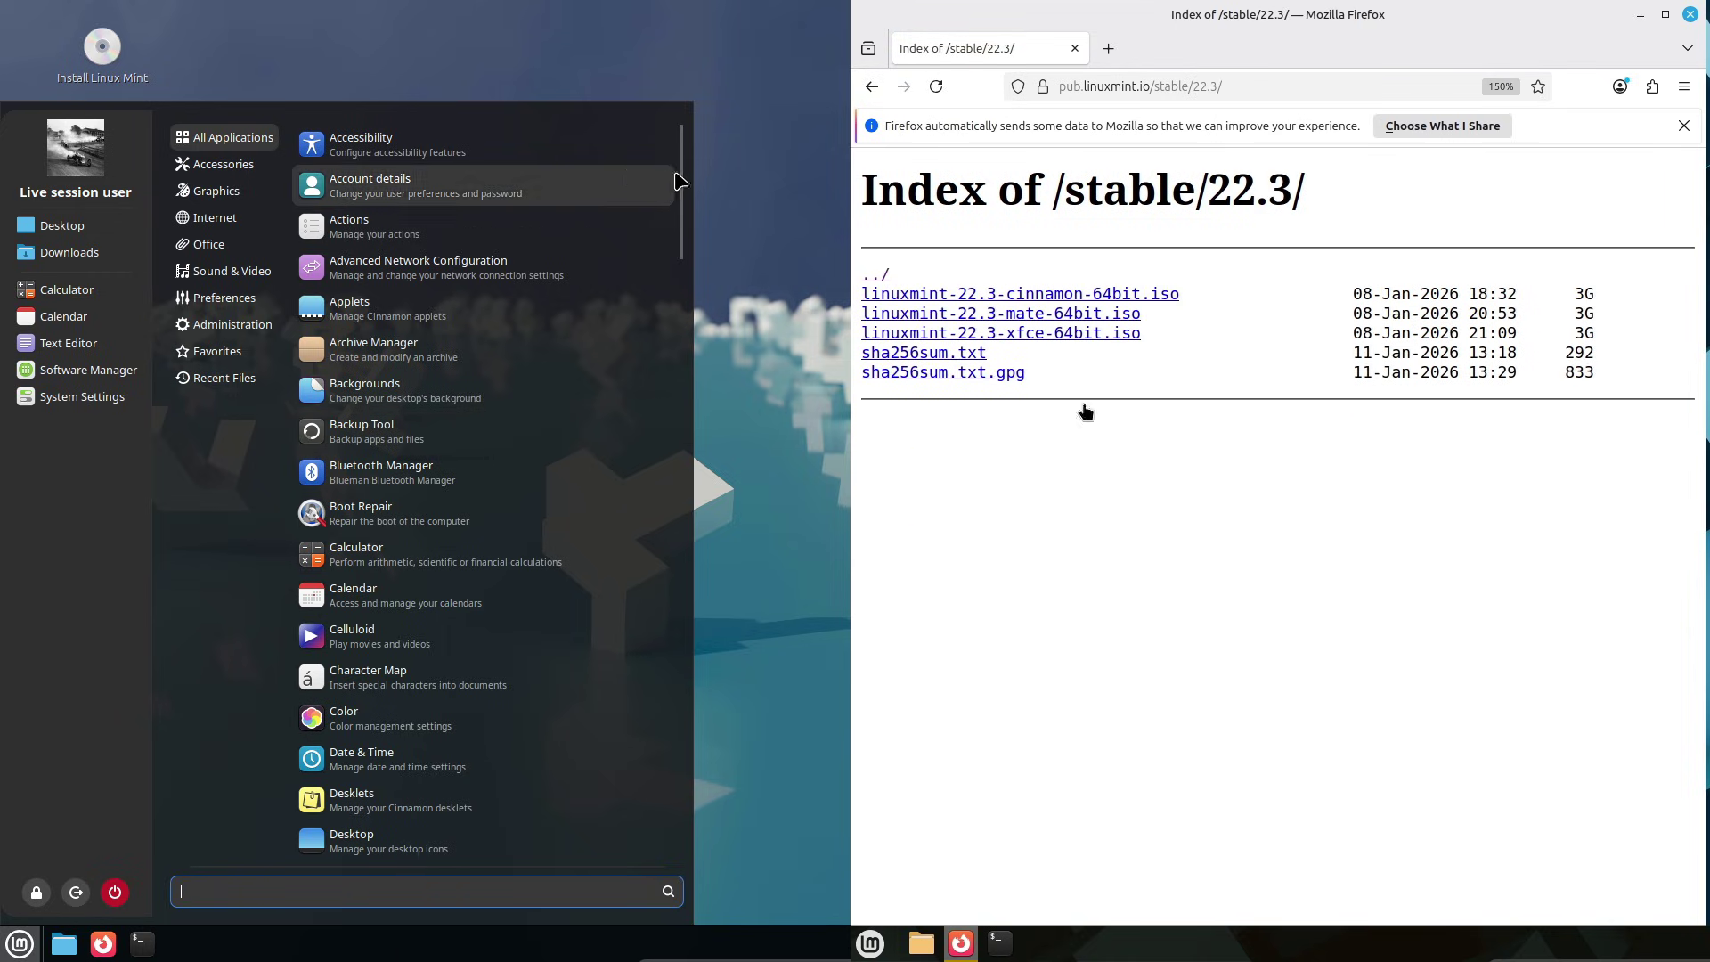
{"action": "left_click_drag", "start_coordinate": [682, 183], "coordinate": [685, 804]}
{"action": "left_click", "coordinate": [1689, 14]}
{"action": "left_click", "coordinate": [870, 943]}
{"action": "left_click", "coordinate": [901, 829]}
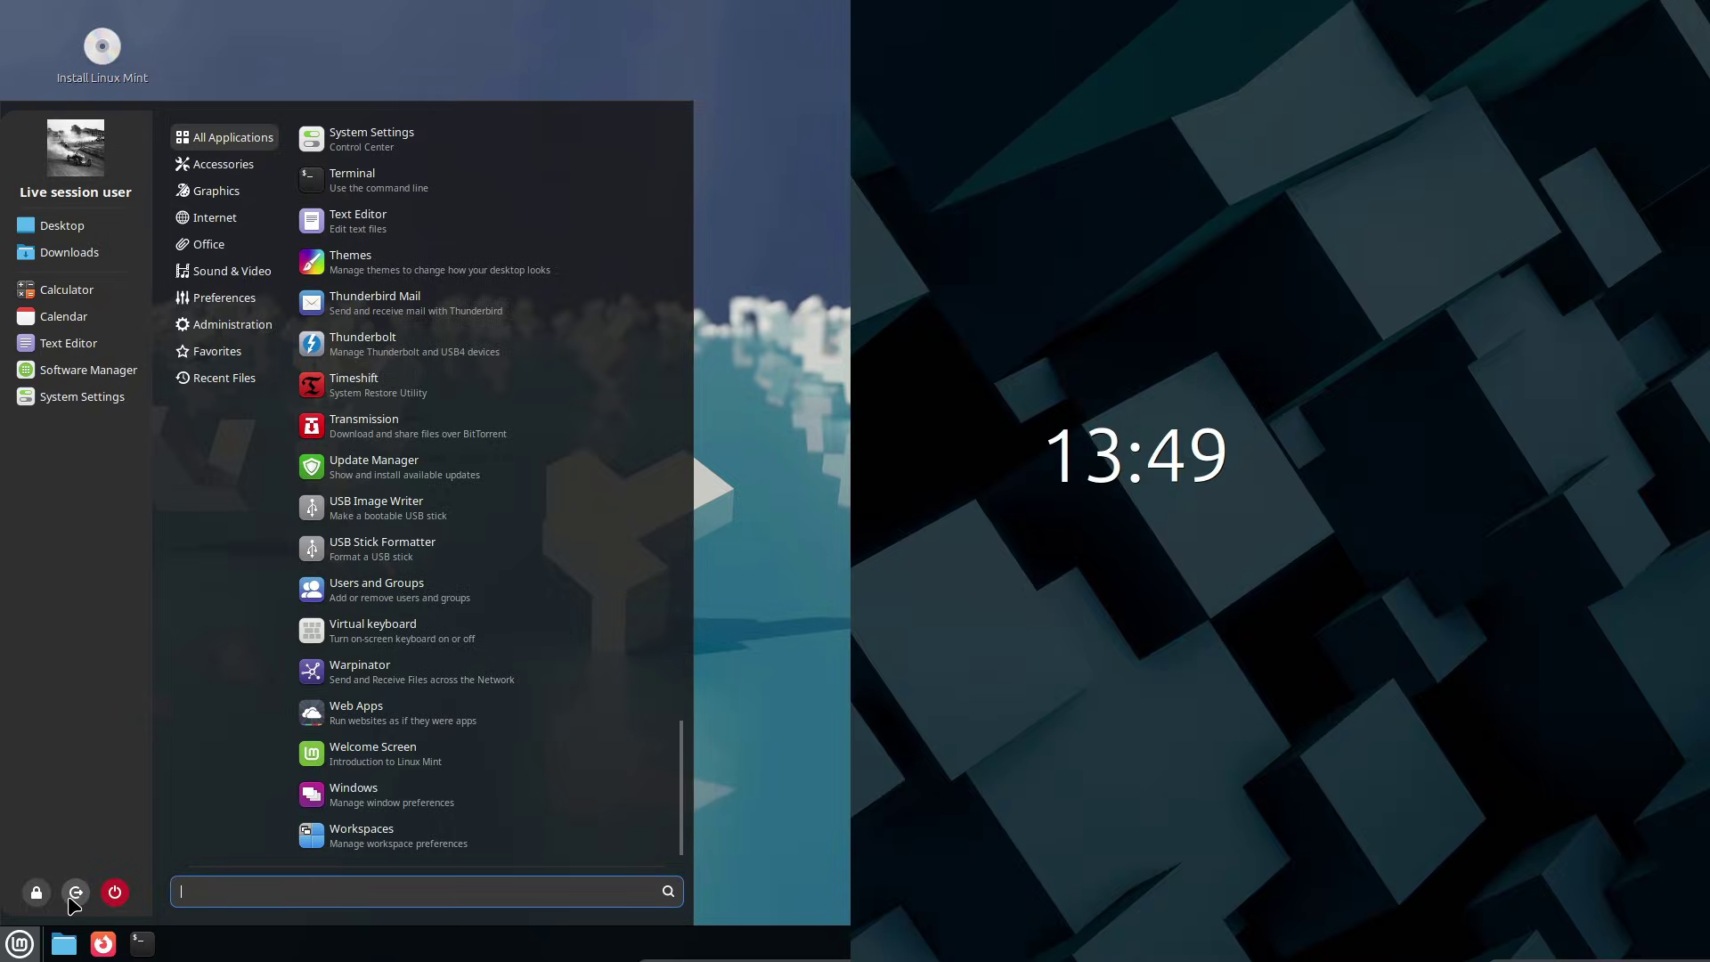
Step: Log out of the left session and dismiss the right desktop's Shut Down prompt
{"action": "left_click", "coordinate": [73, 895]}
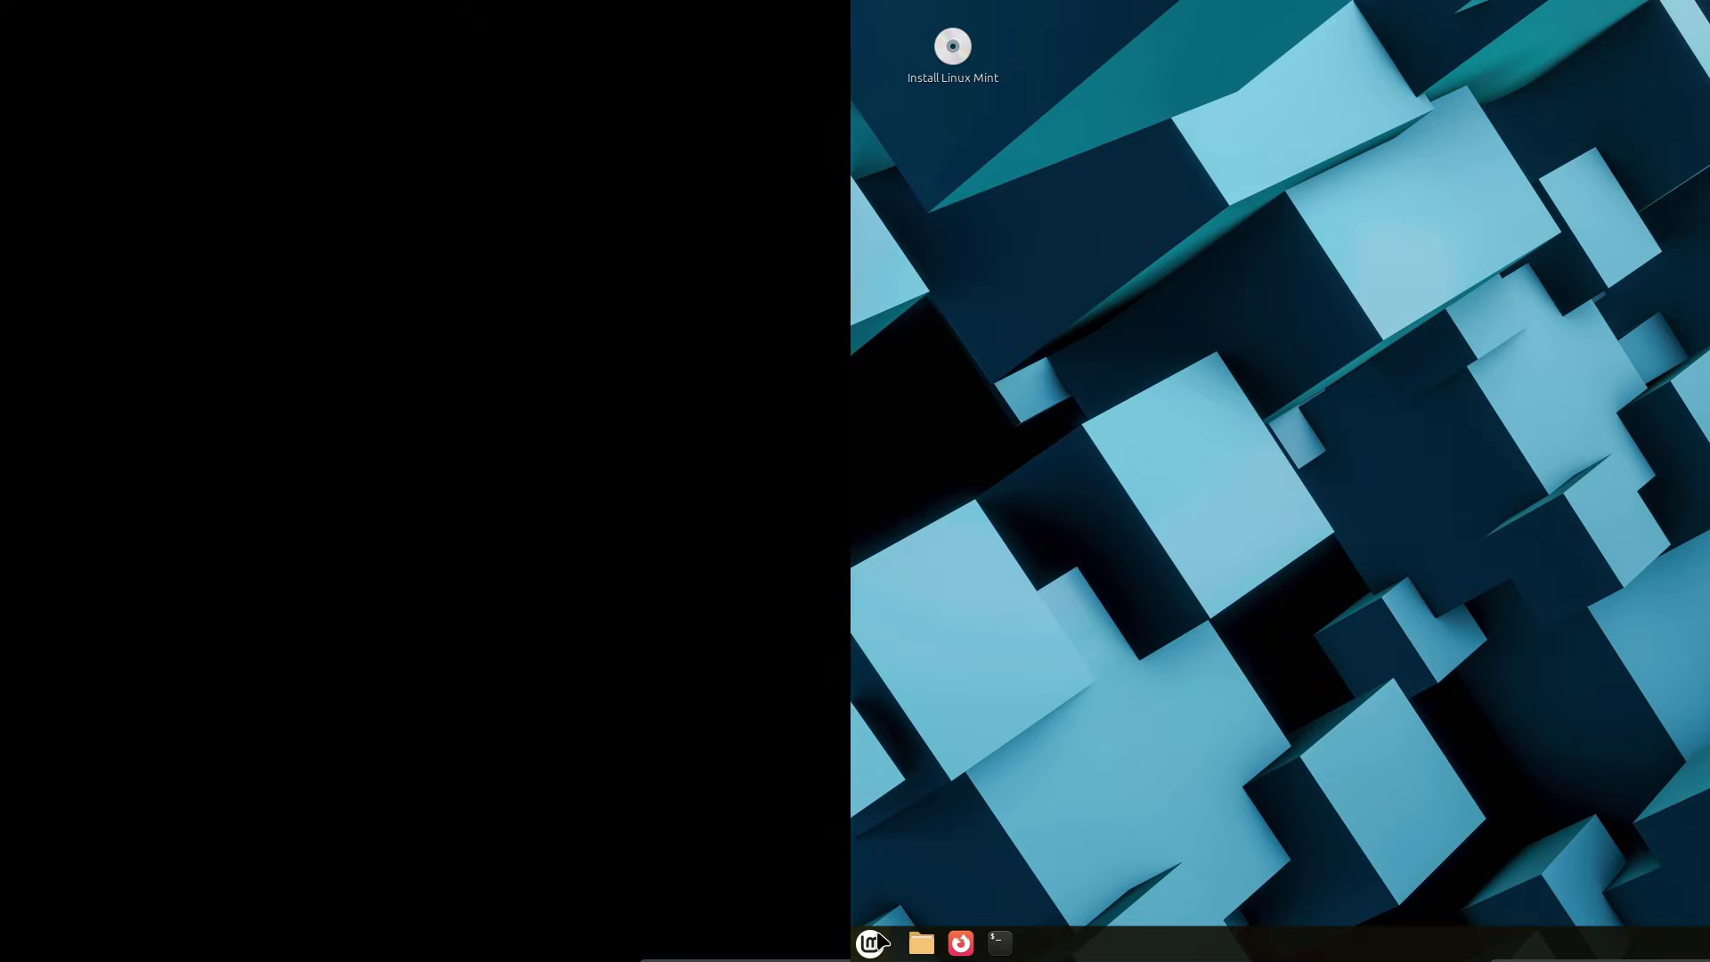
{"action": "left_click", "coordinate": [870, 943]}
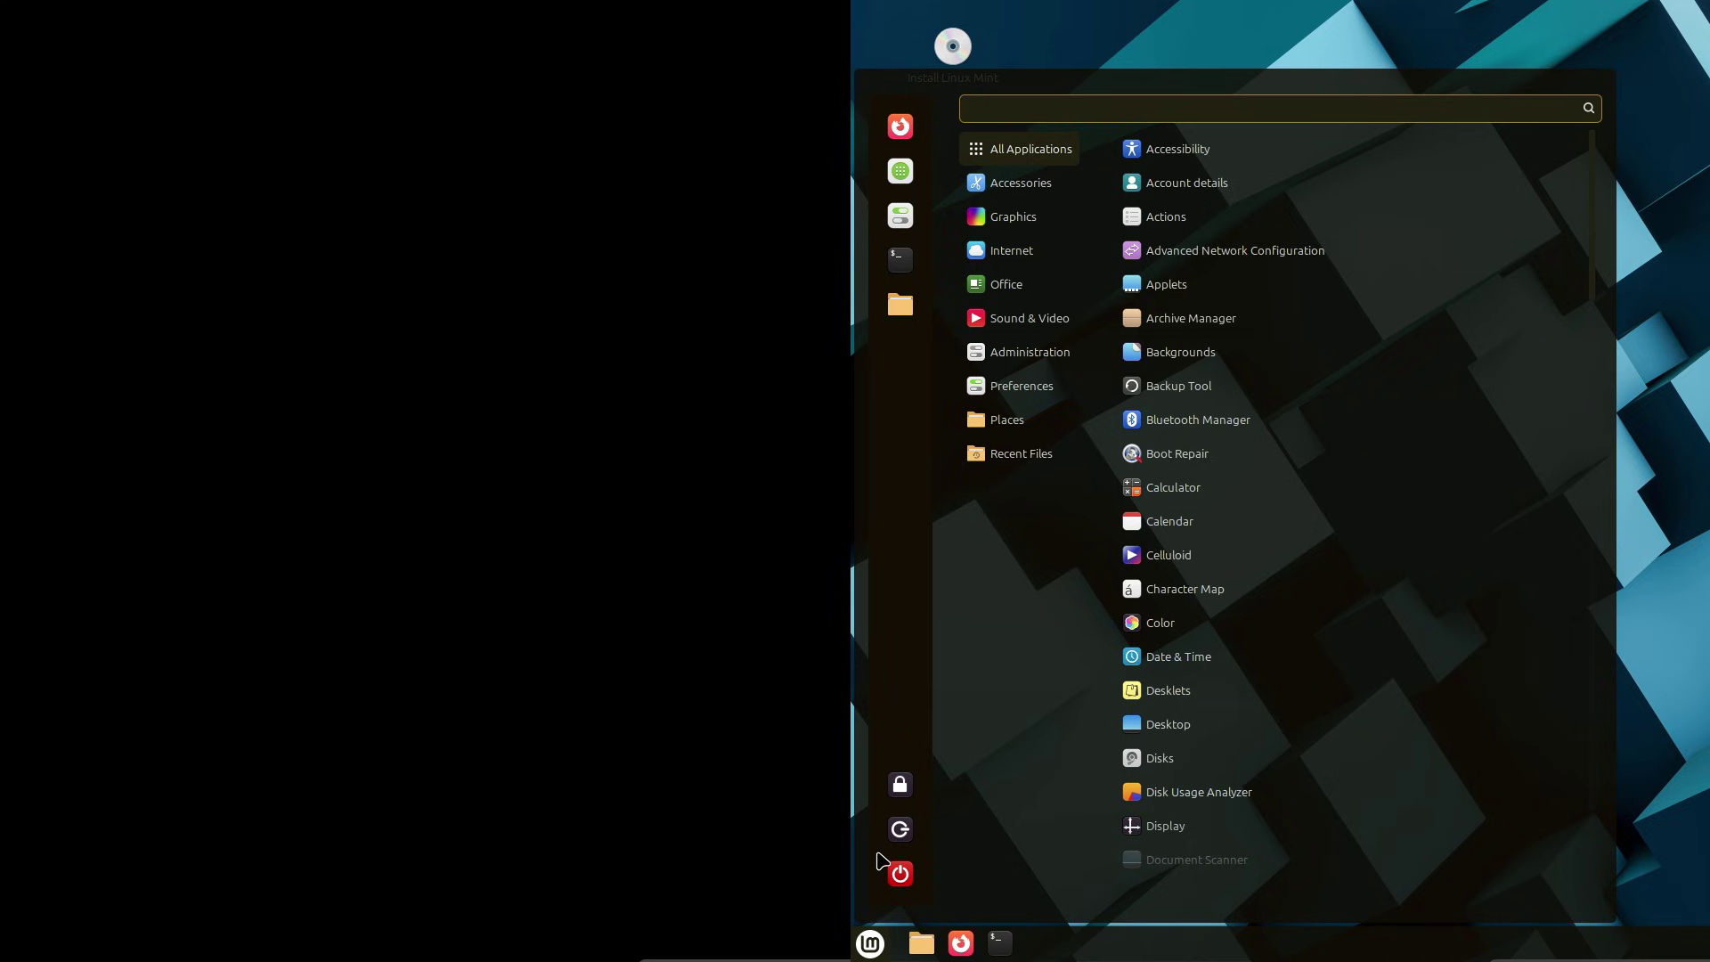
{"action": "left_click", "coordinate": [895, 881]}
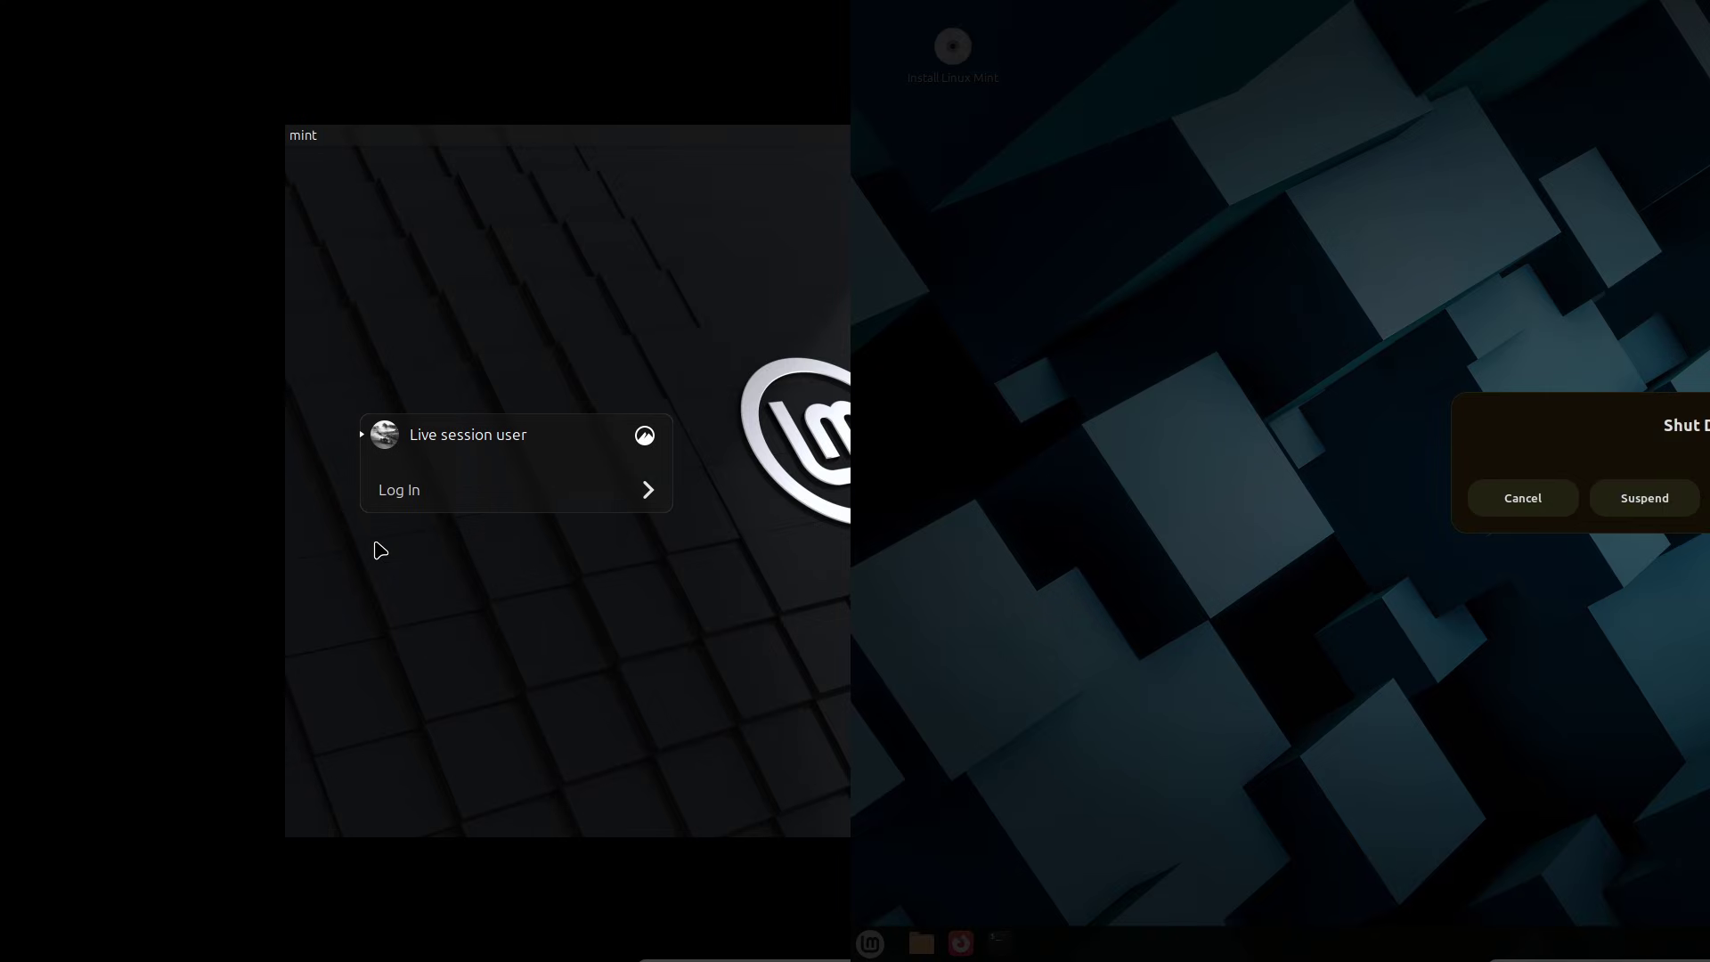
{"action": "key", "text": "Escape"}
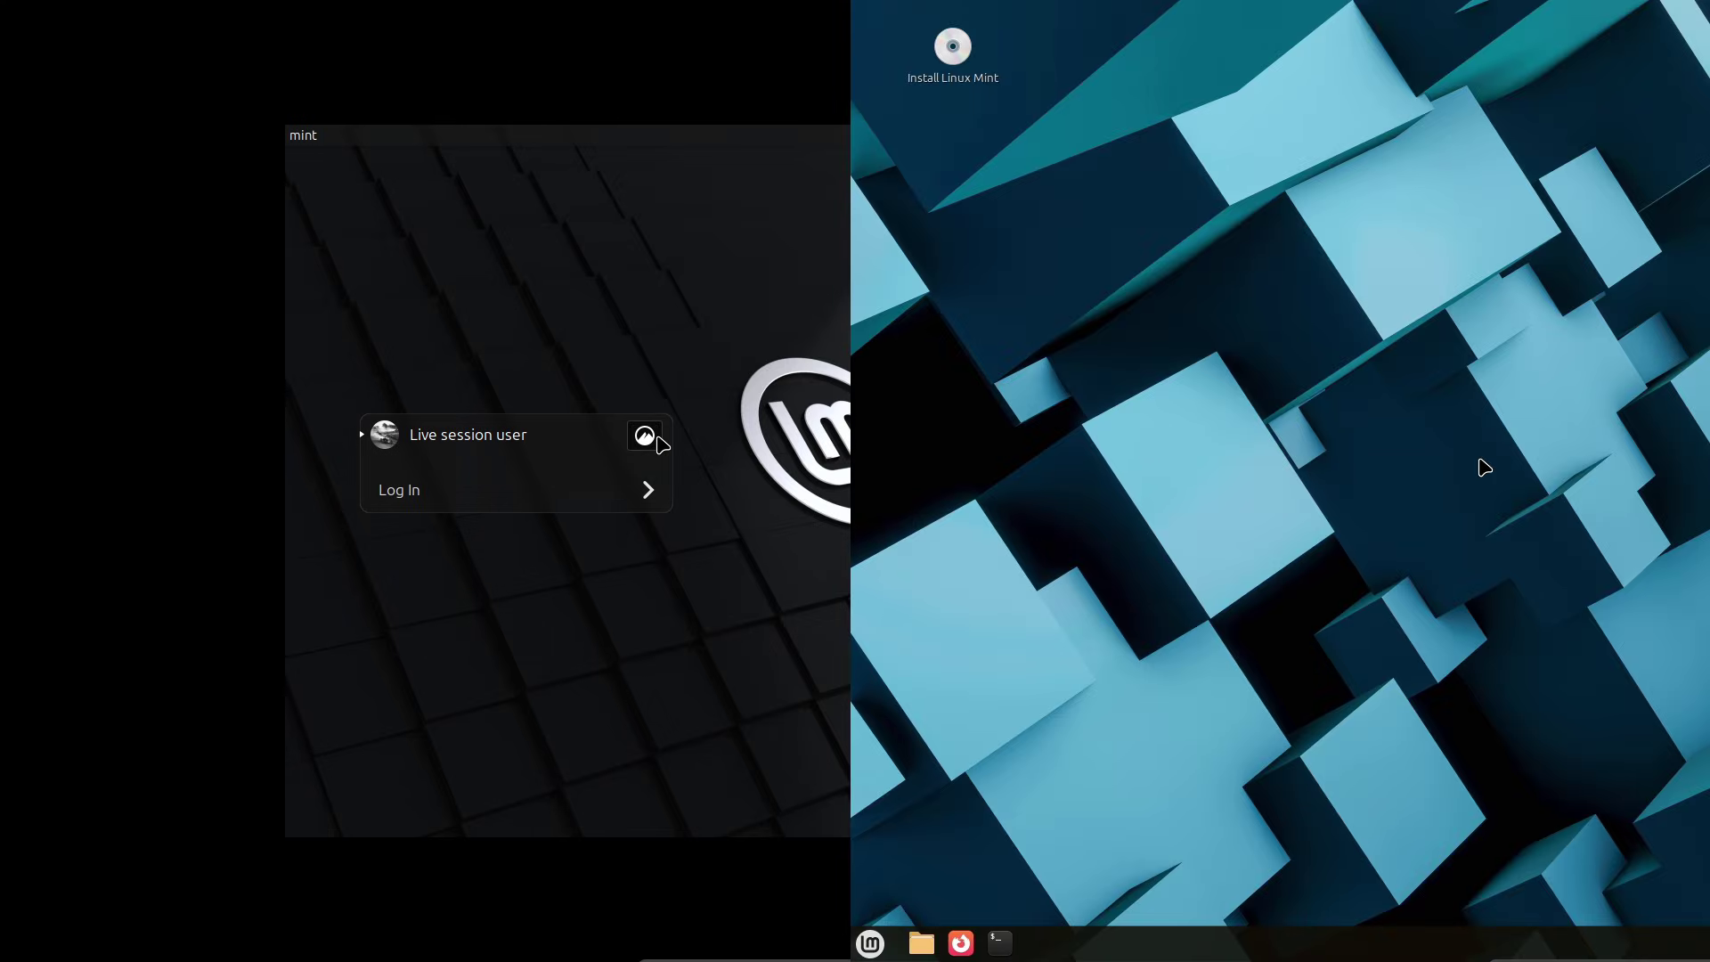